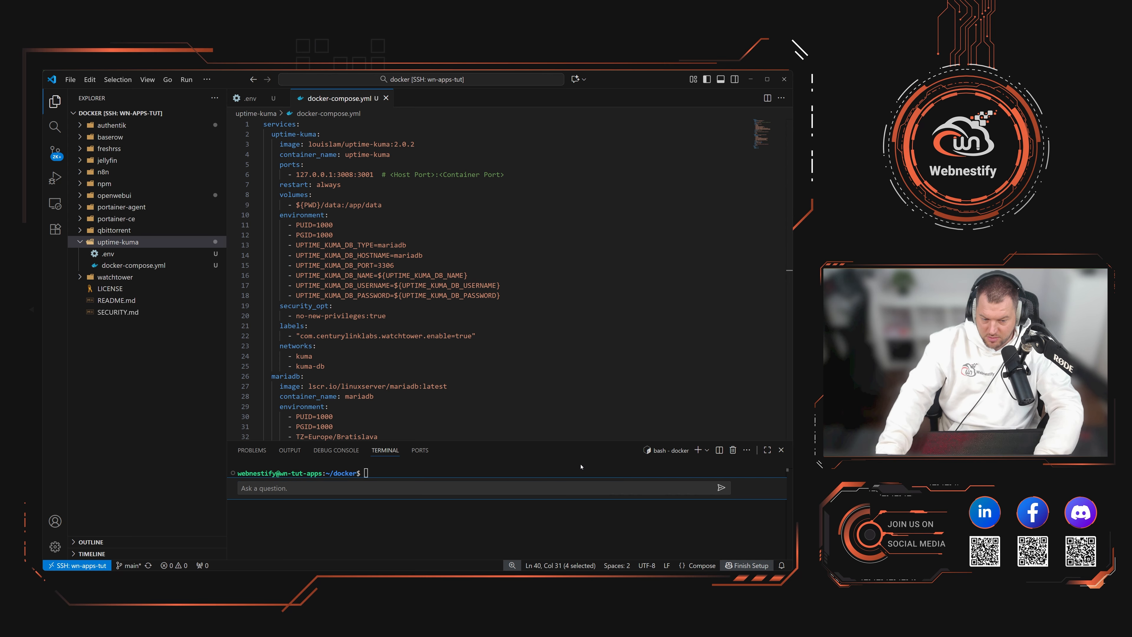
Step: Move the terminal into the uptime-kuma folder with cd uptime-kuma/ and dismiss the keybindings notification
key(Escape)
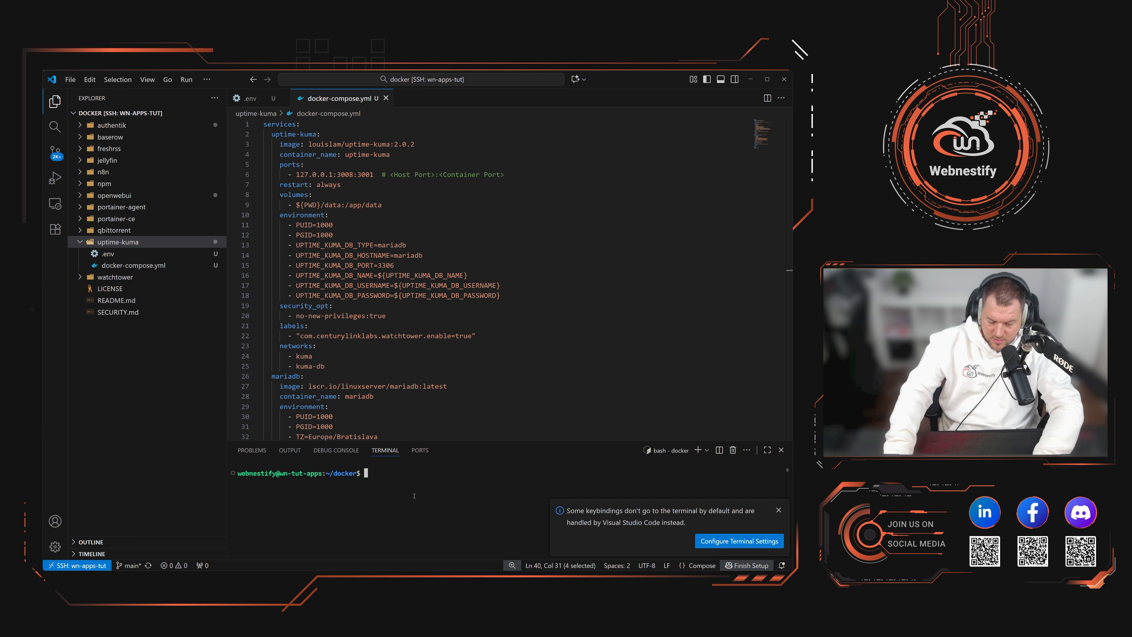
text(cd upt)
key(Tab)
key(Return)
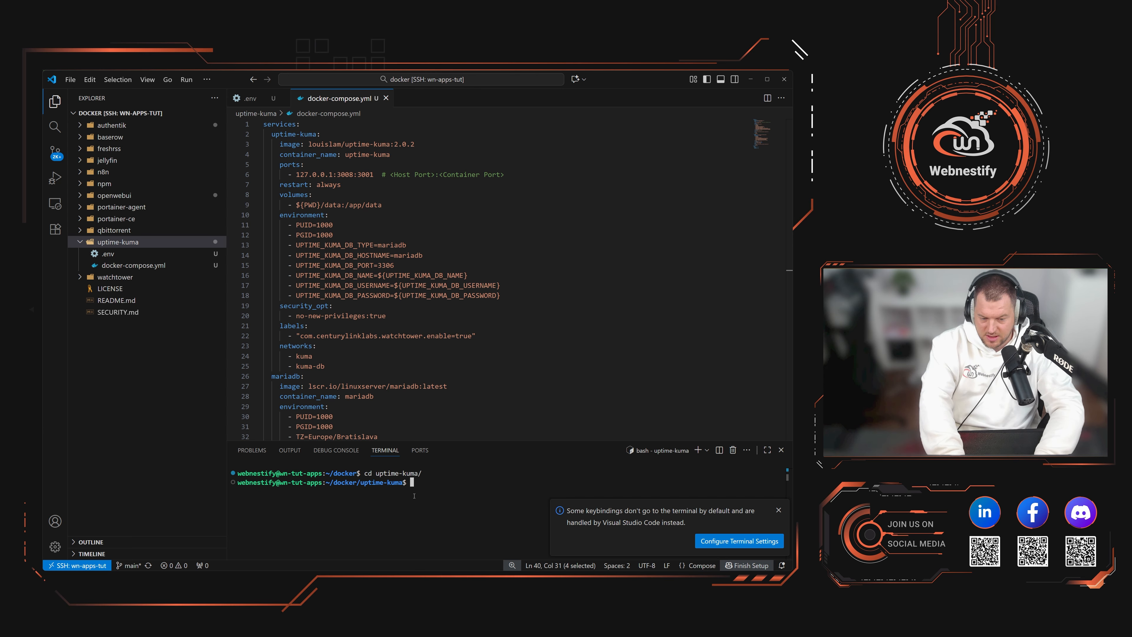
click(779, 509)
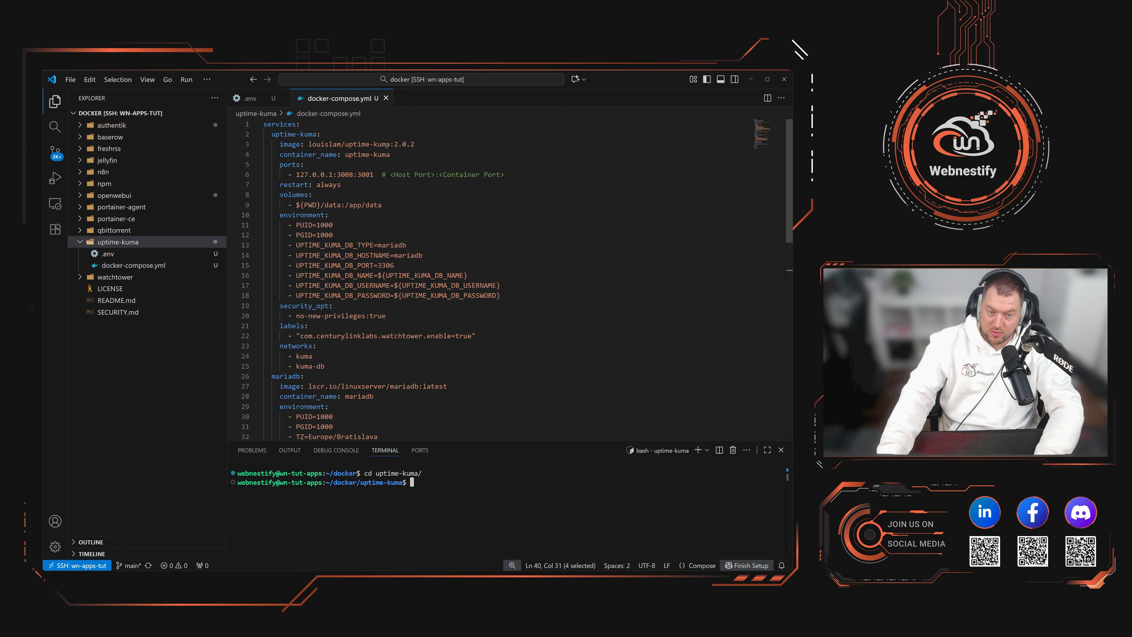
drag(417, 145, 399, 144)
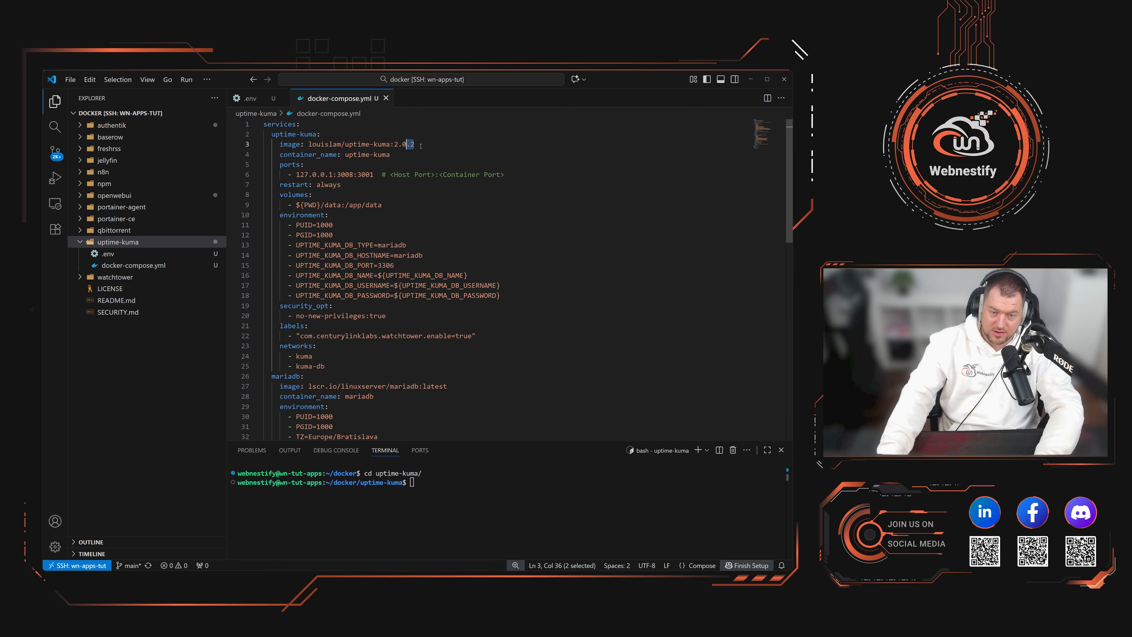
key(Right)
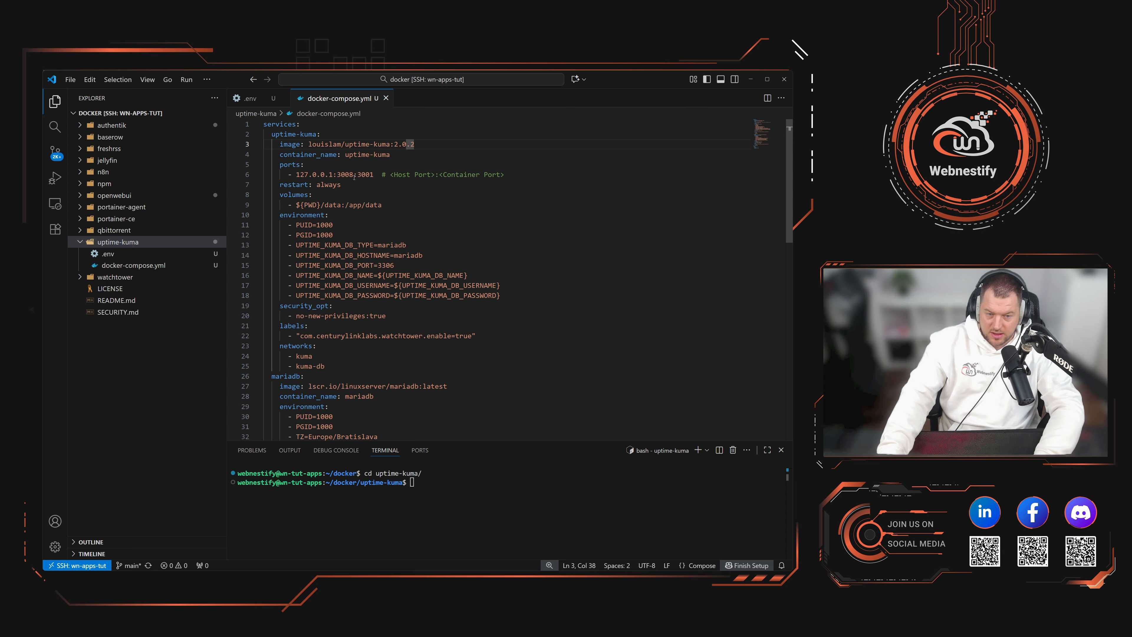
drag(374, 174, 296, 175)
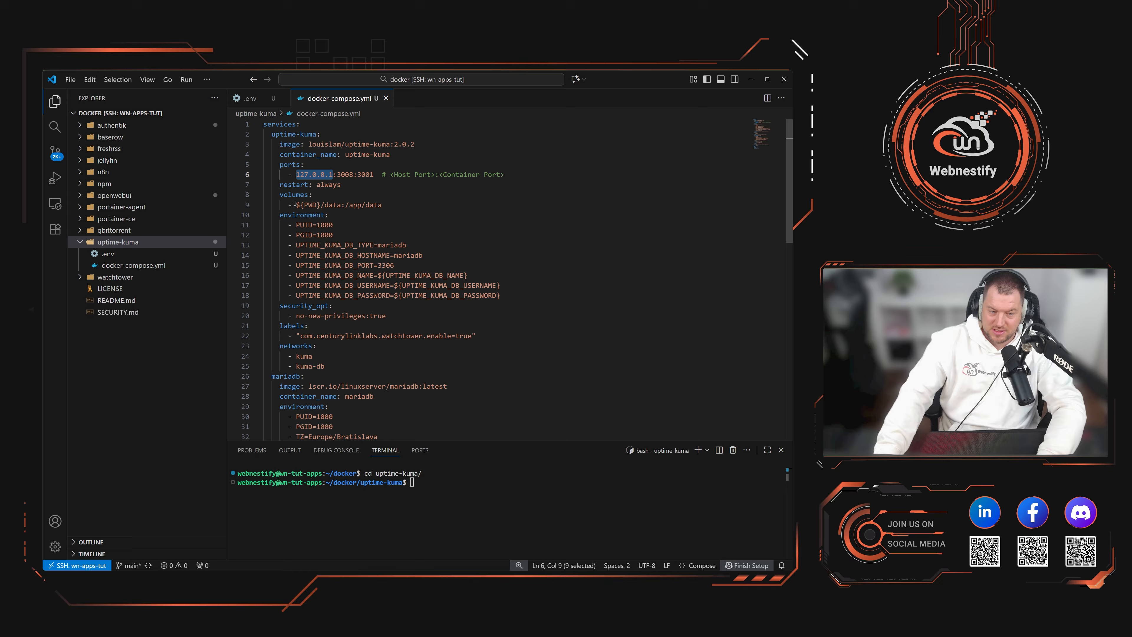
drag(295, 204, 341, 204)
click(336, 204)
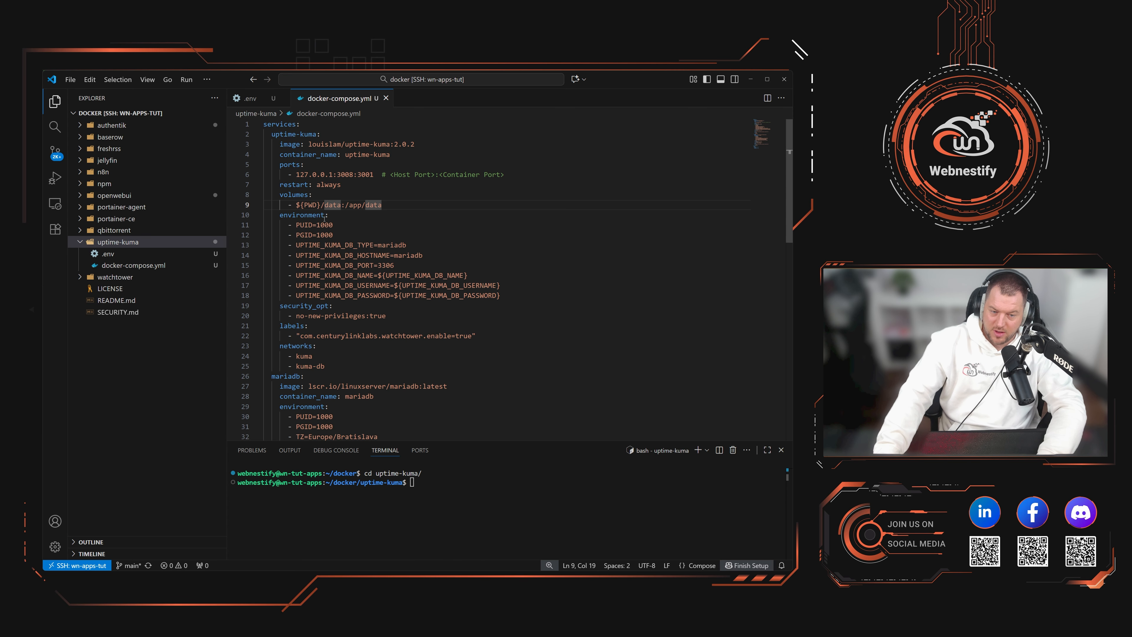
click(344, 236)
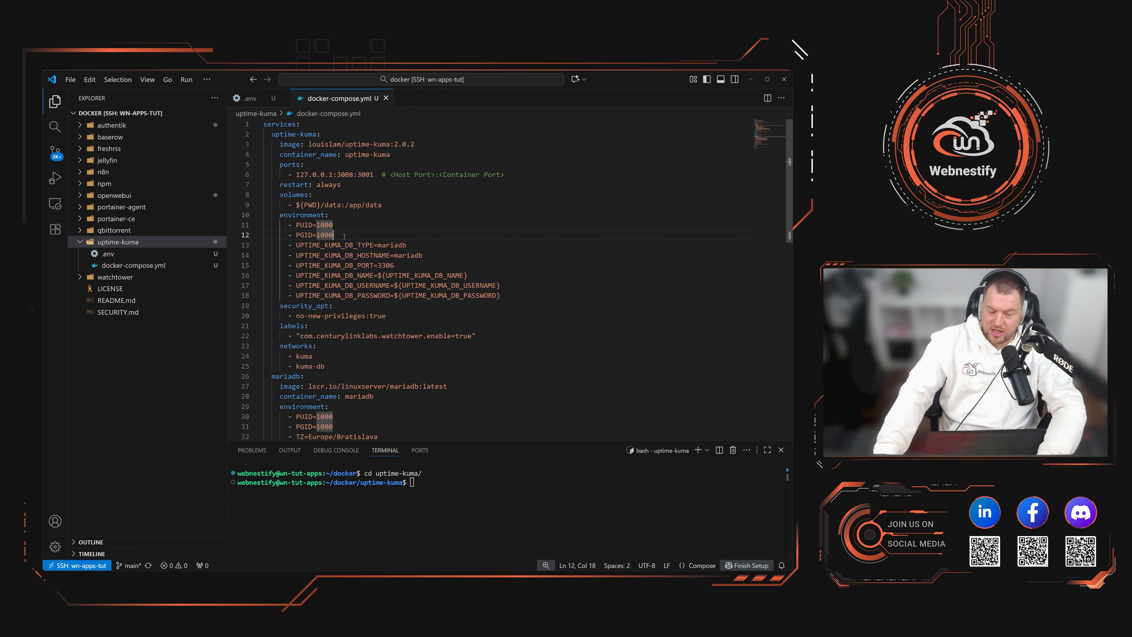
drag(342, 237, 297, 225)
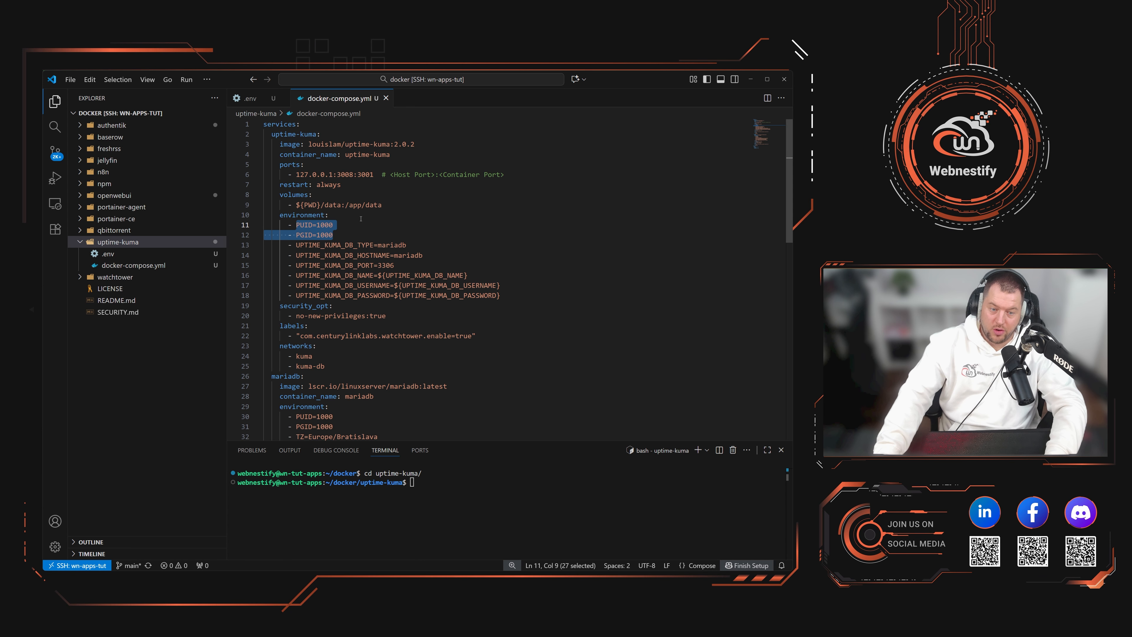
scroll(452, 260, down, 1)
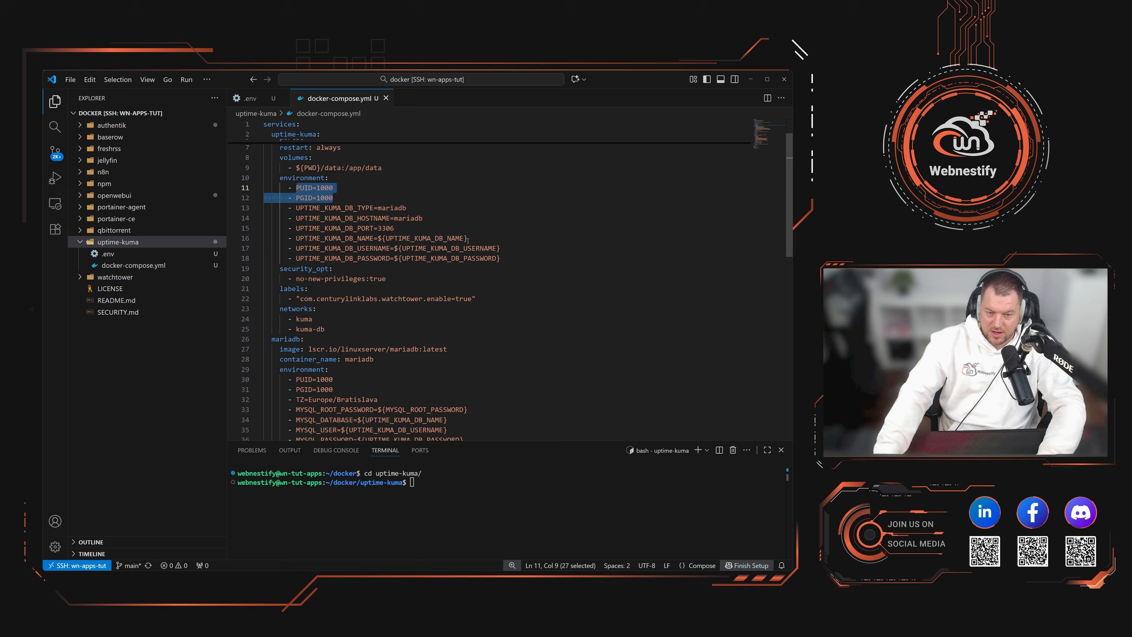
drag(468, 240, 379, 236)
click(395, 228)
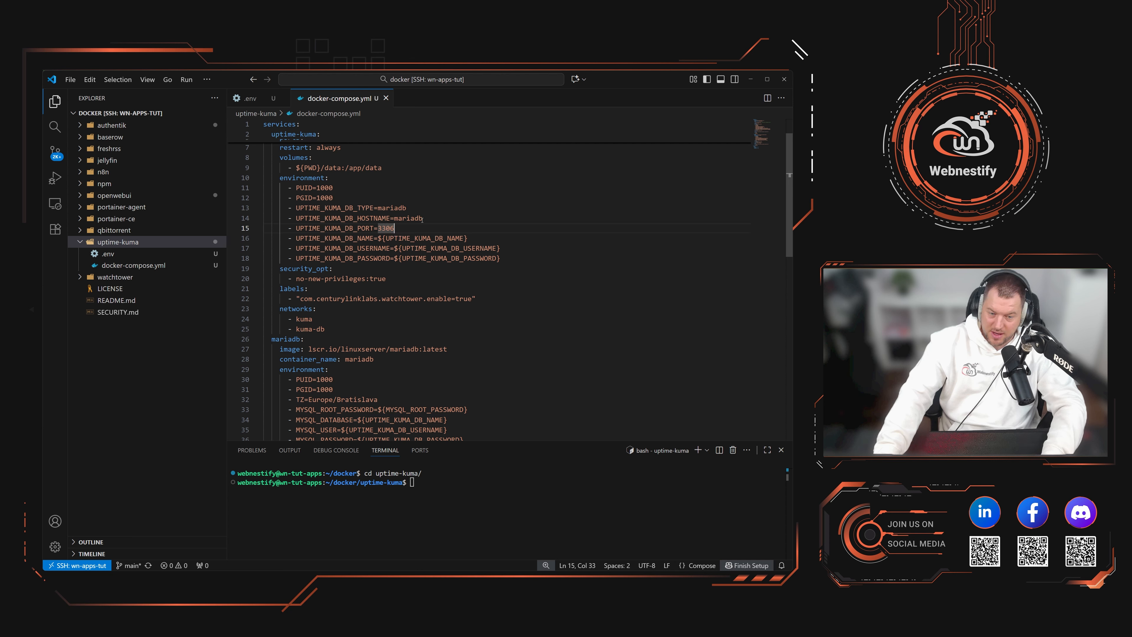
scroll(427, 261, down, 1)
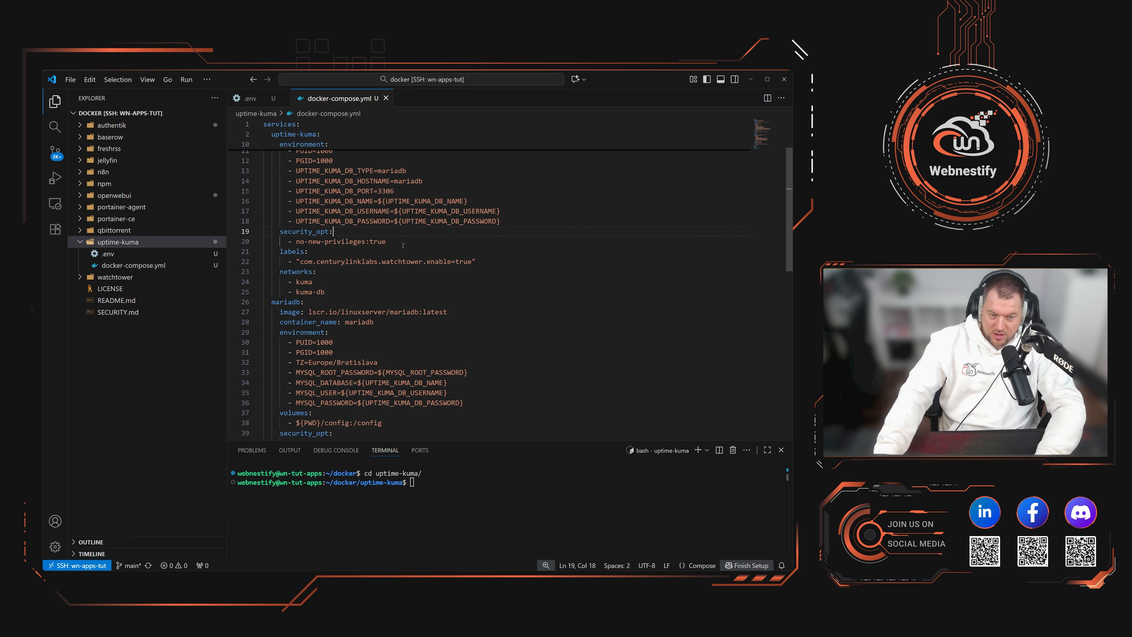
drag(386, 241, 440, 261)
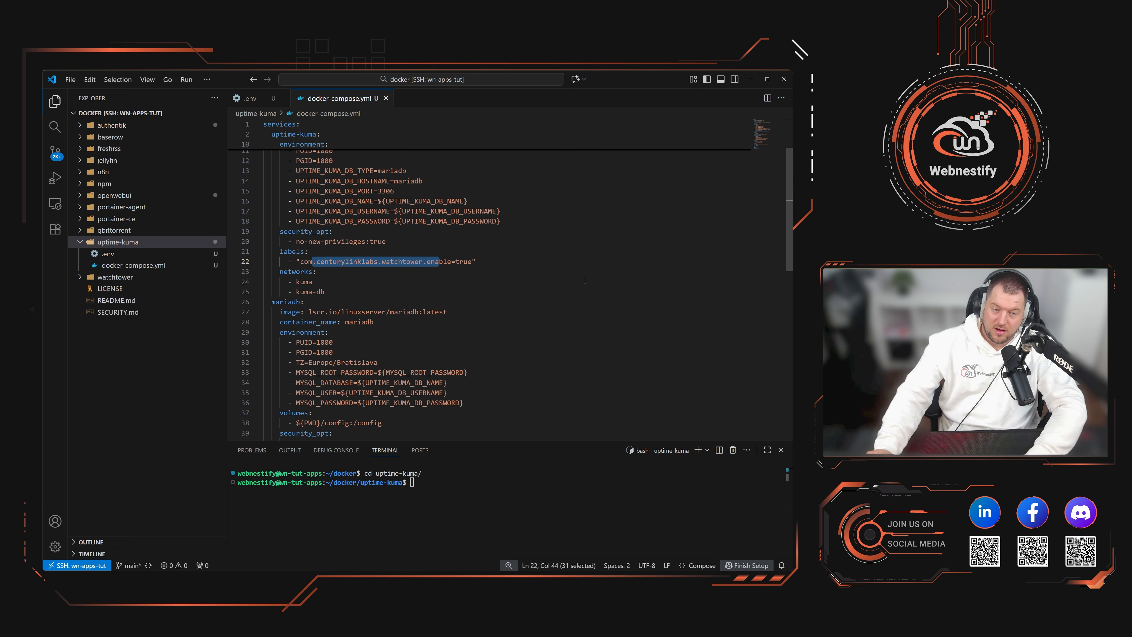
click(423, 293)
scroll(335, 278, up, 1)
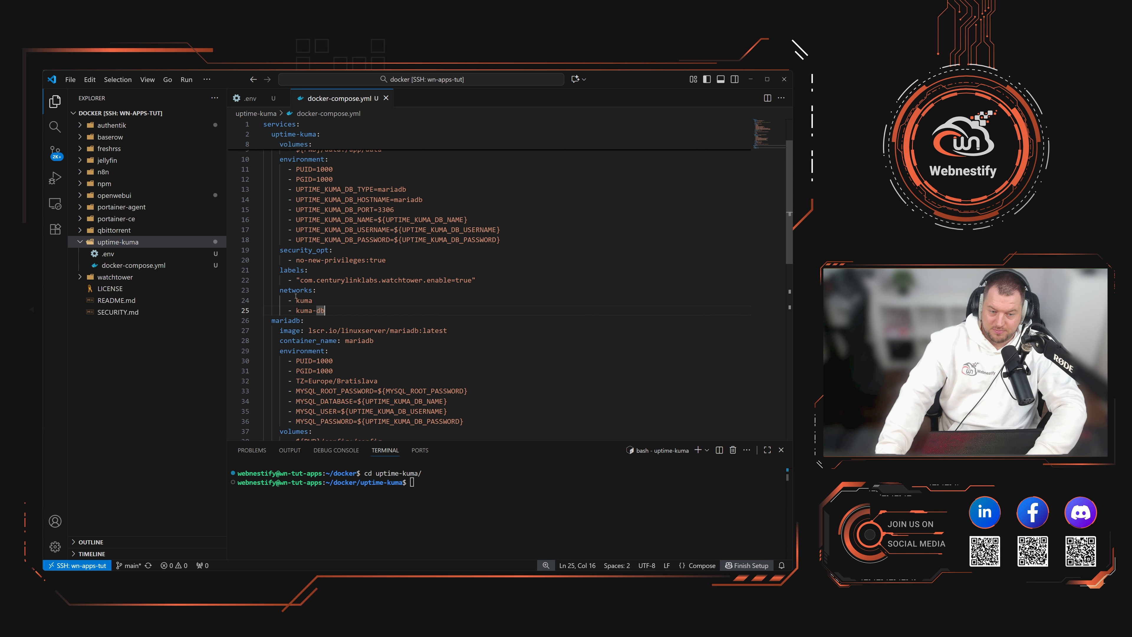
scroll(316, 296, up, 3)
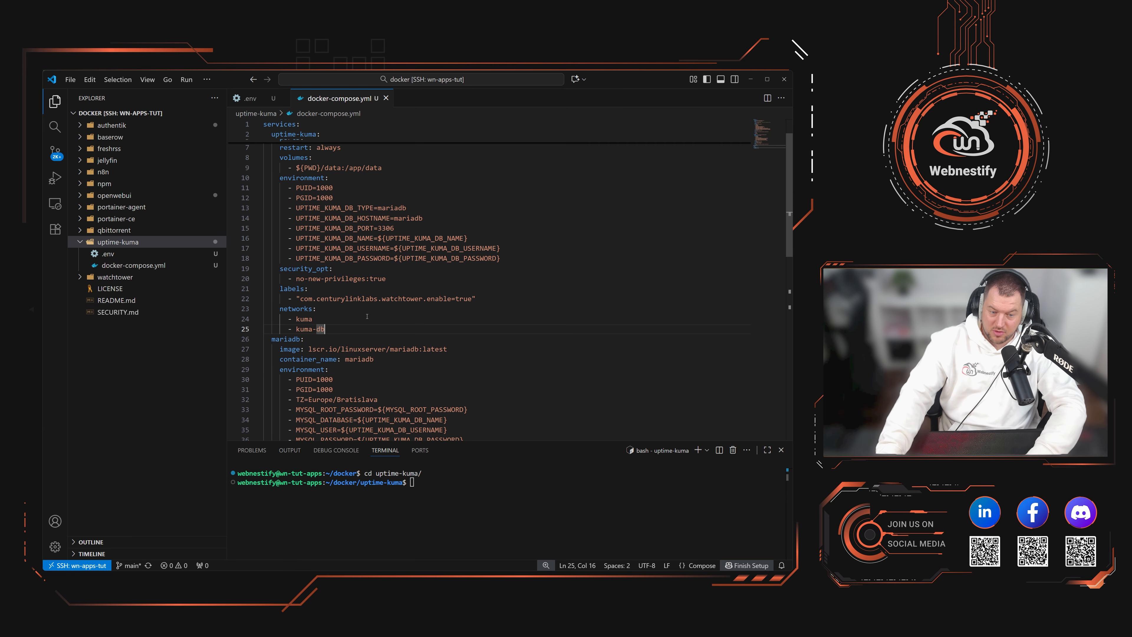
scroll(313, 198, down, 3)
drag(313, 300, 271, 309)
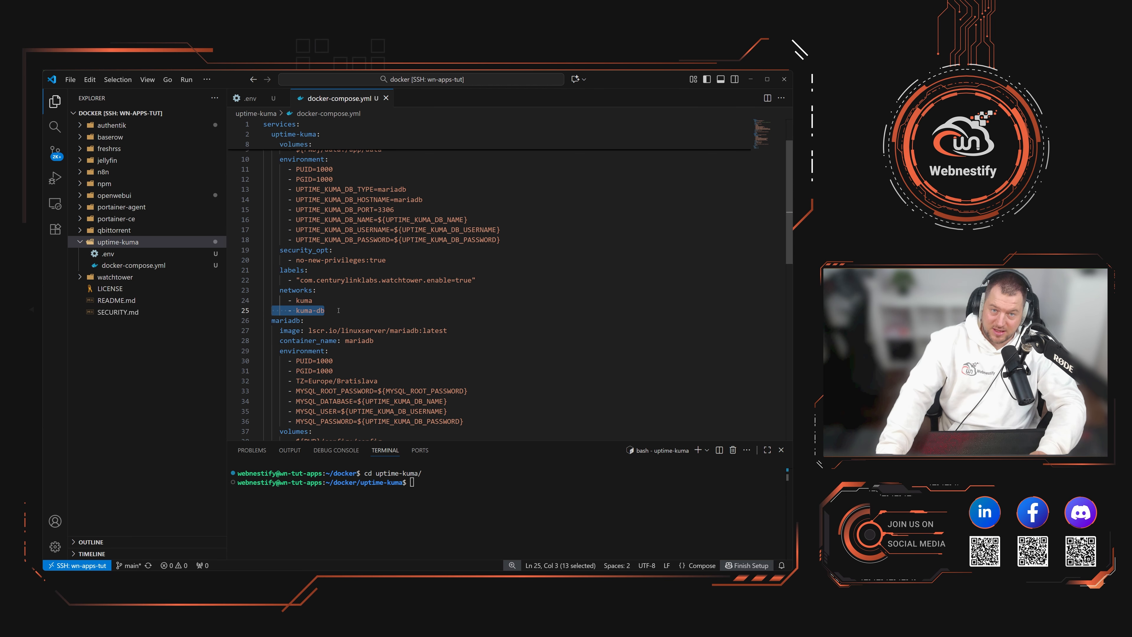
scroll(338, 309, down, 3)
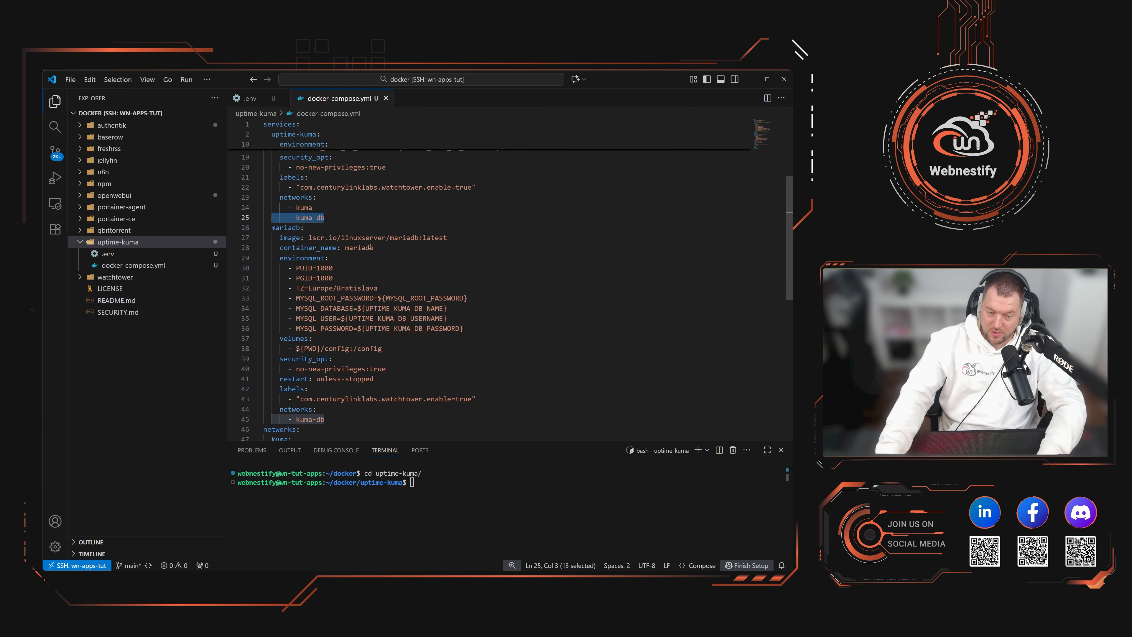
Step: Review the mariadb PUID, PGID, Europe/Bratislava time zone and database variable references, then open .env
scroll(371, 246, down, 1)
drag(325, 400, 263, 400)
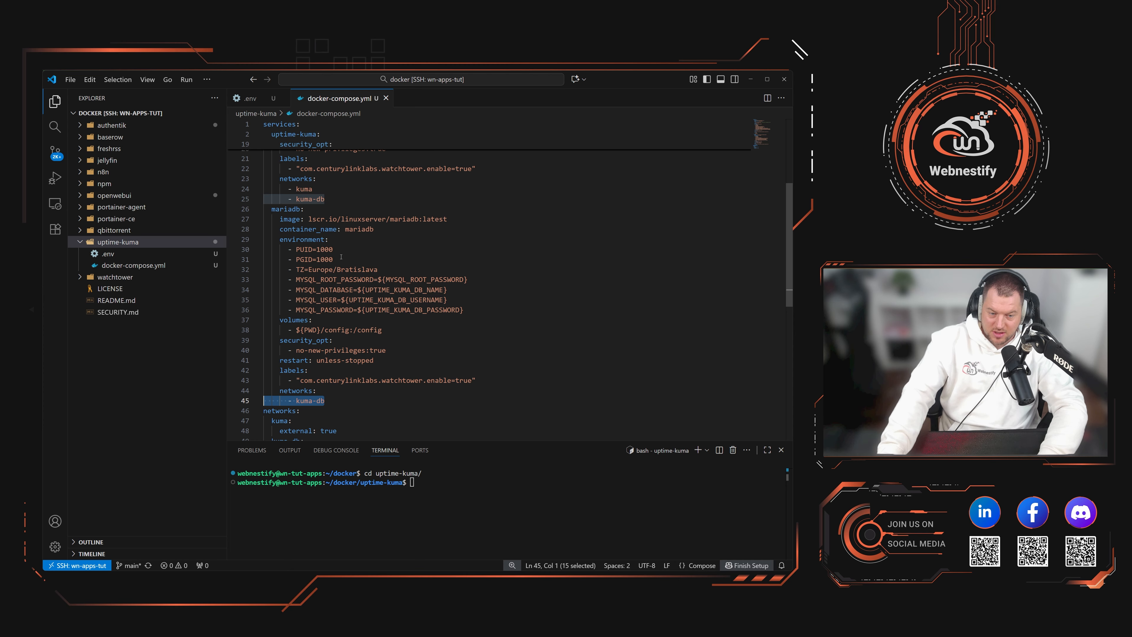
drag(341, 259, 257, 259)
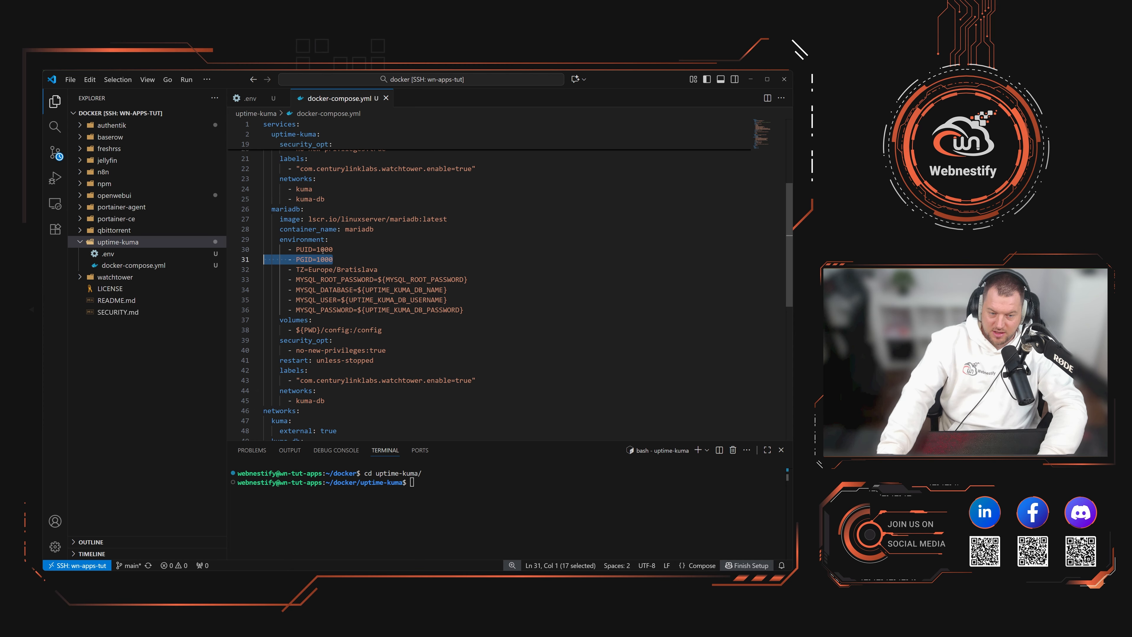
drag(325, 250, 275, 249)
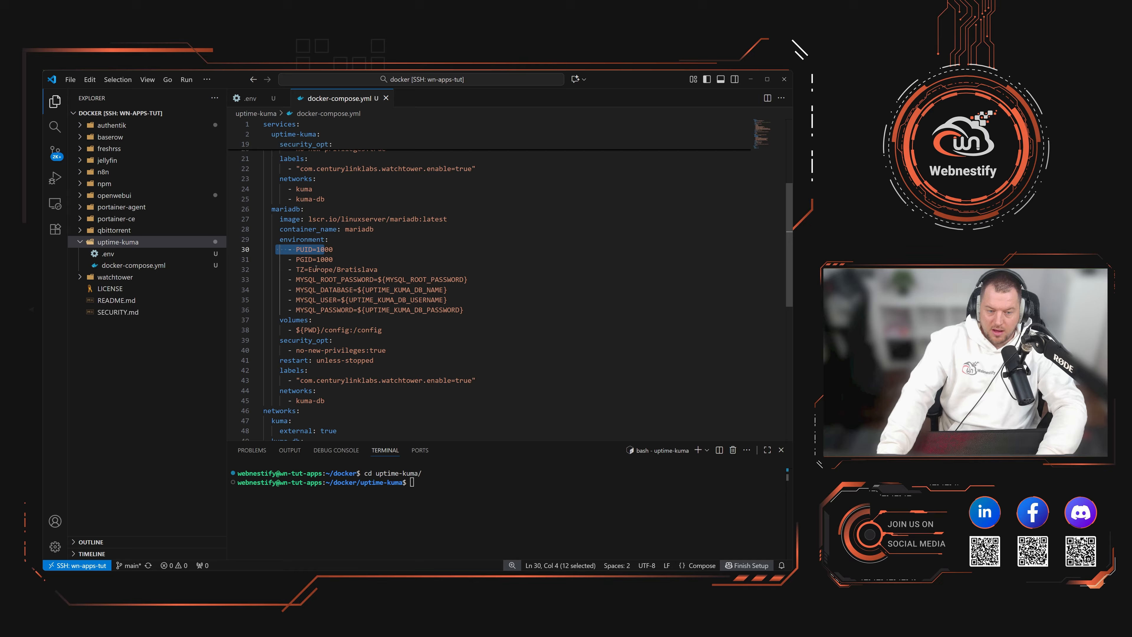
click(341, 269)
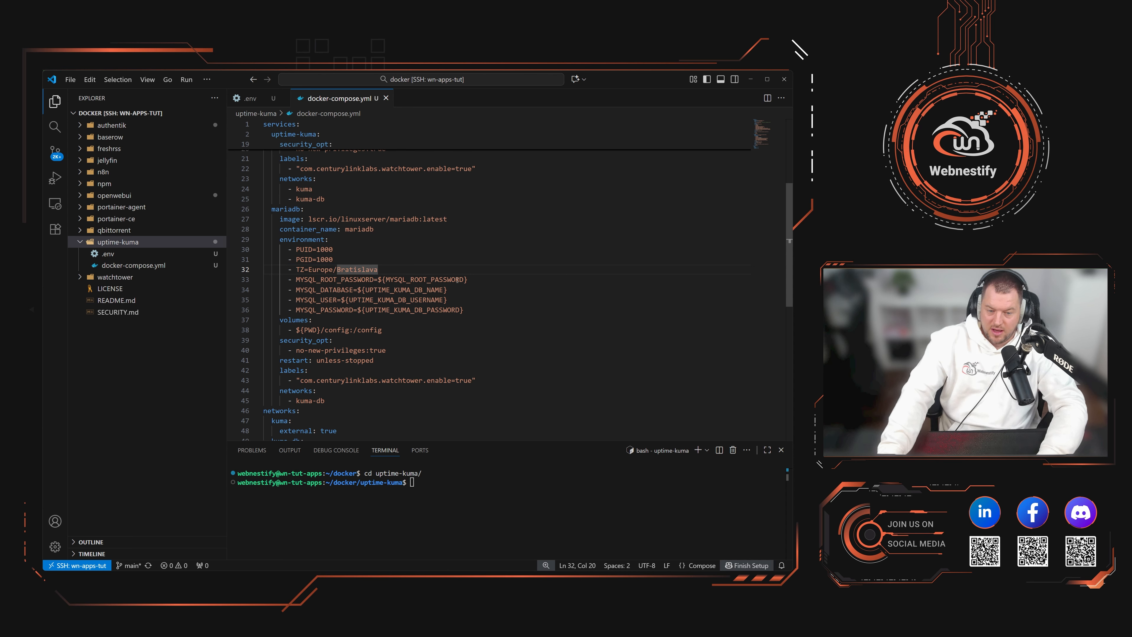
drag(468, 280, 379, 281)
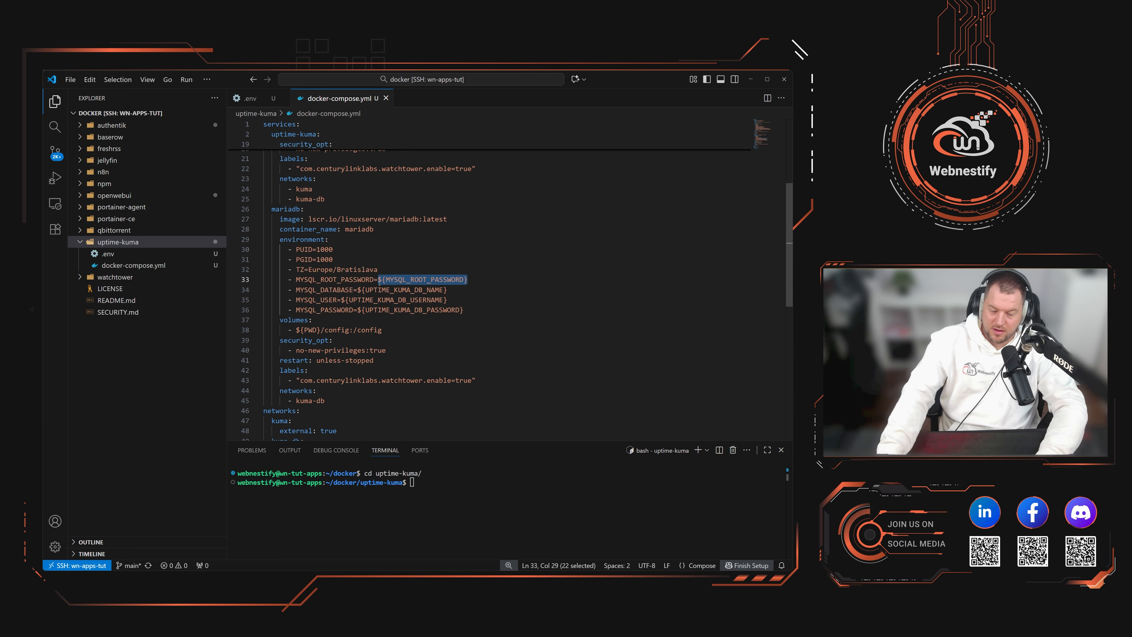
drag(446, 290, 358, 290)
drag(447, 300, 370, 299)
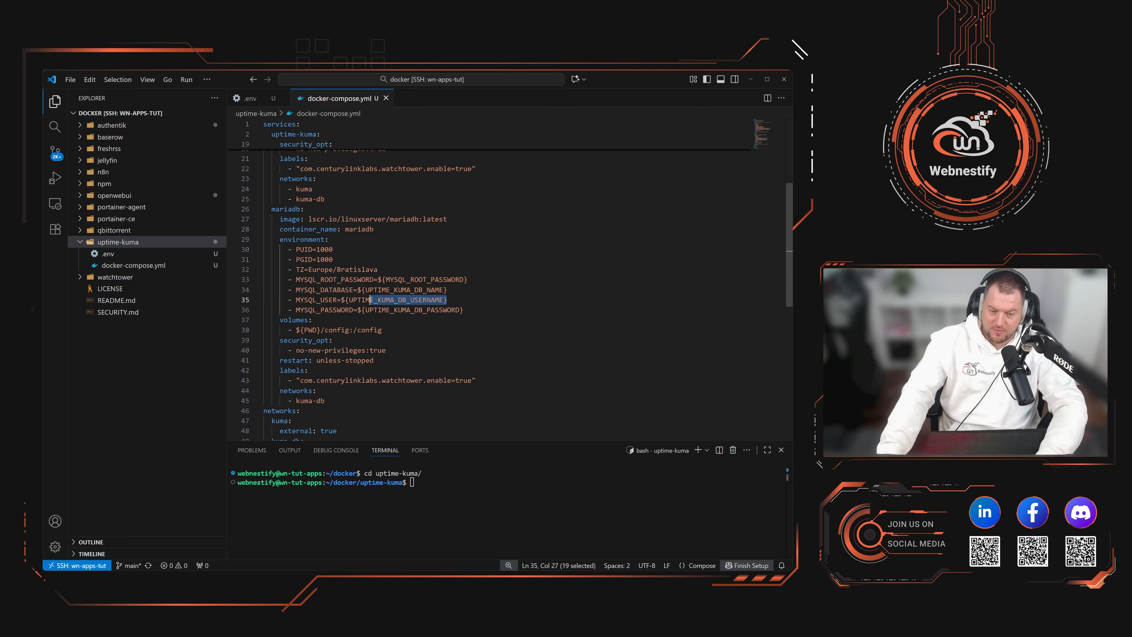
click(108, 253)
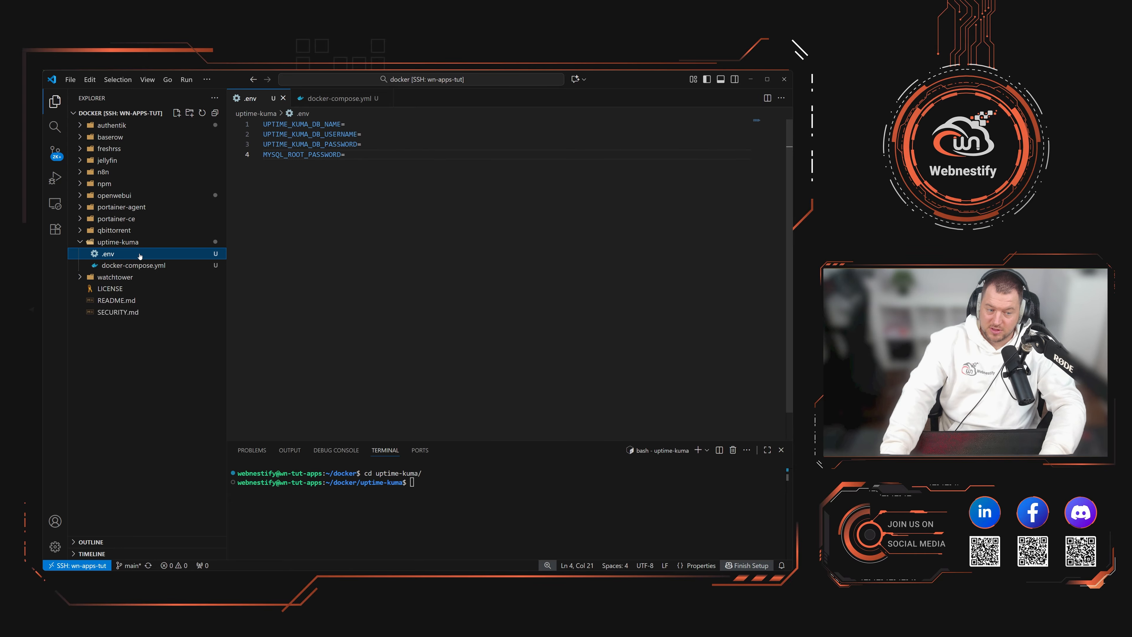
Step: Reopen docker-compose.yml and review the mariadb security_opt, watchtower label and networks section
click(140, 265)
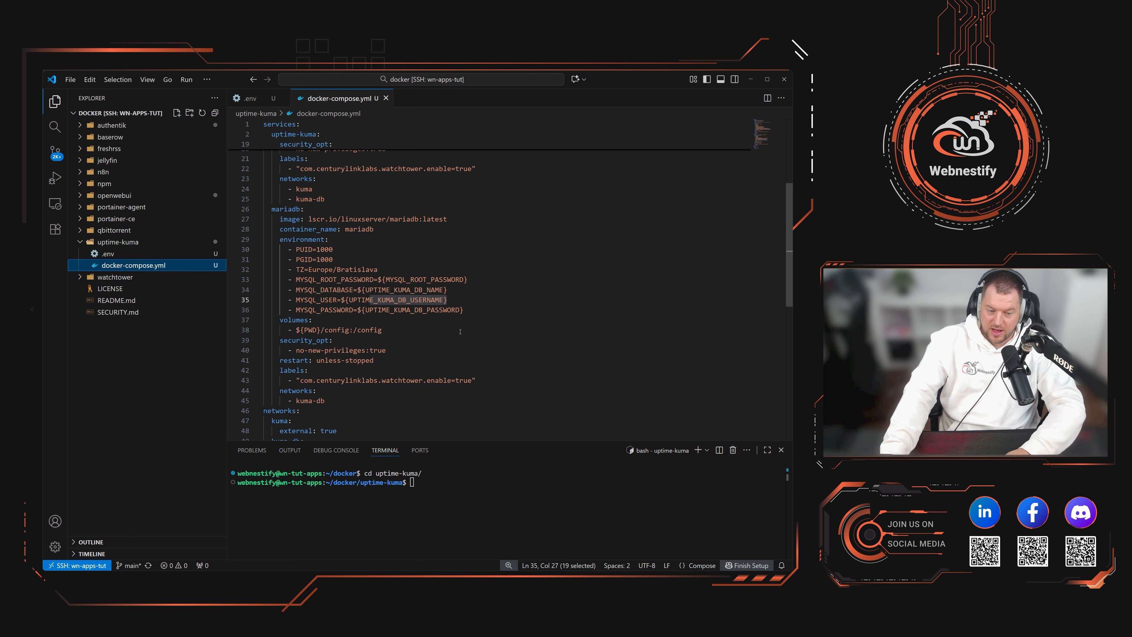
drag(410, 355, 244, 340)
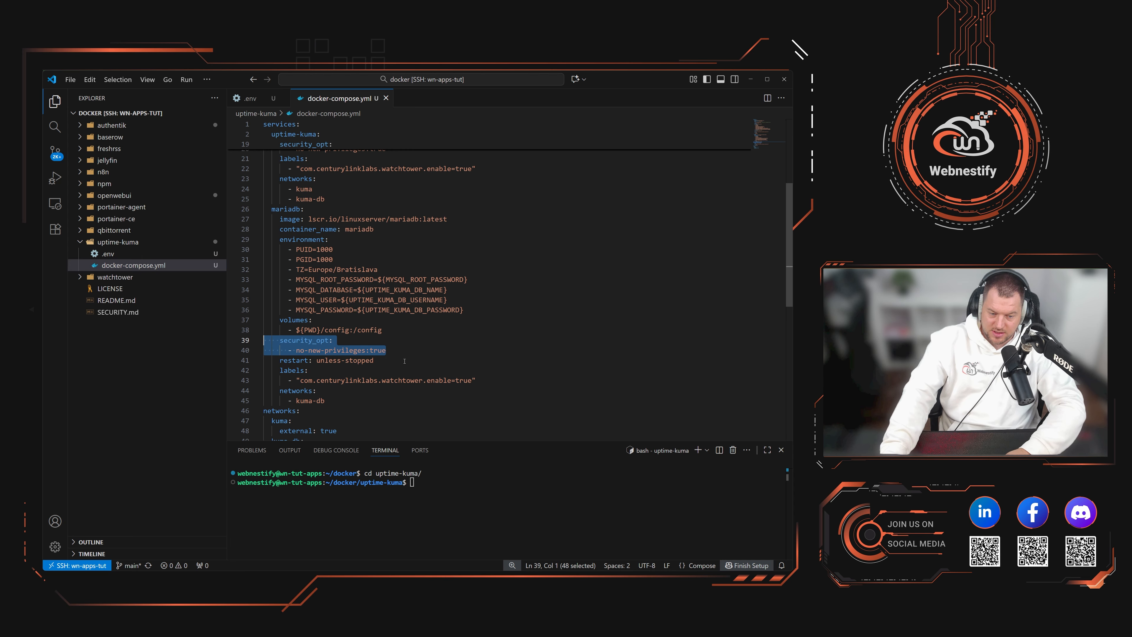
click(329, 380)
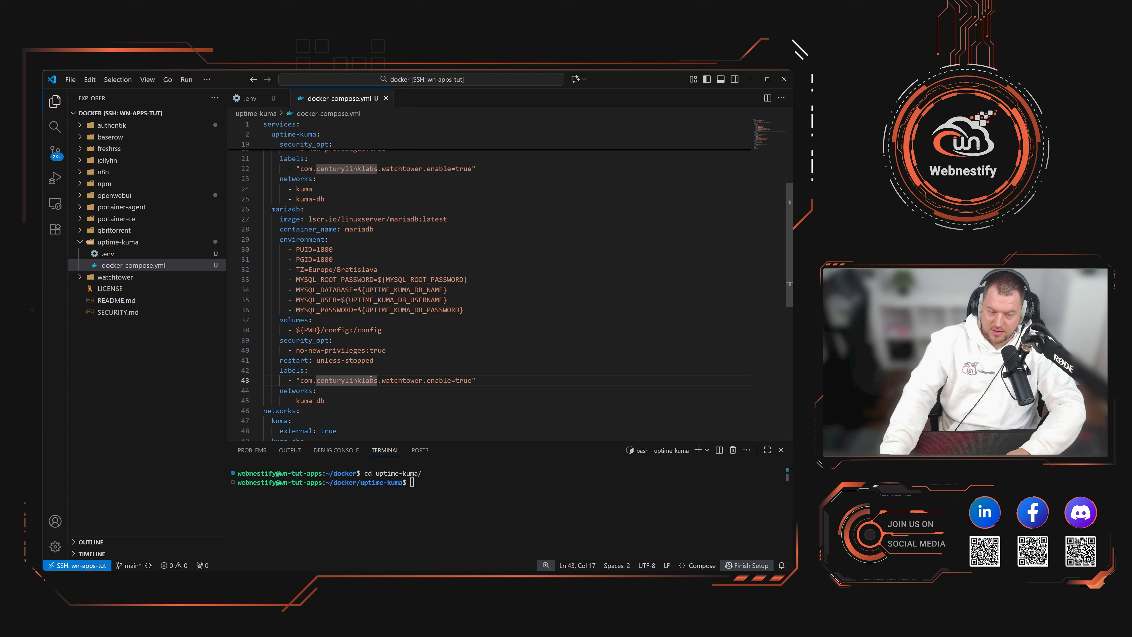
scroll(449, 382, down, 2)
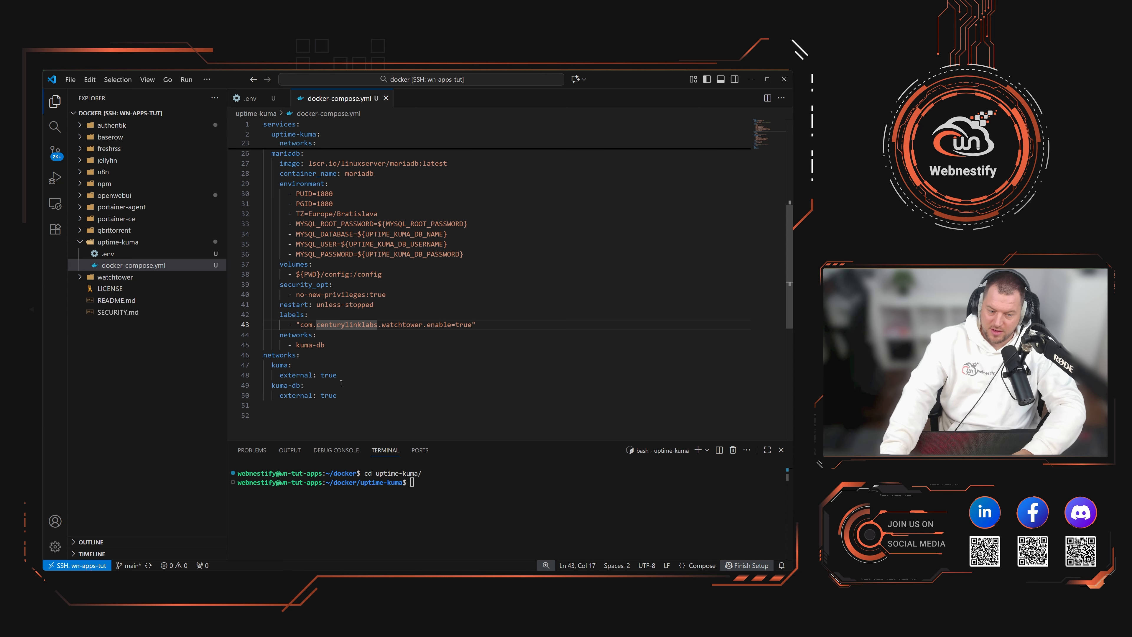
click(479, 483)
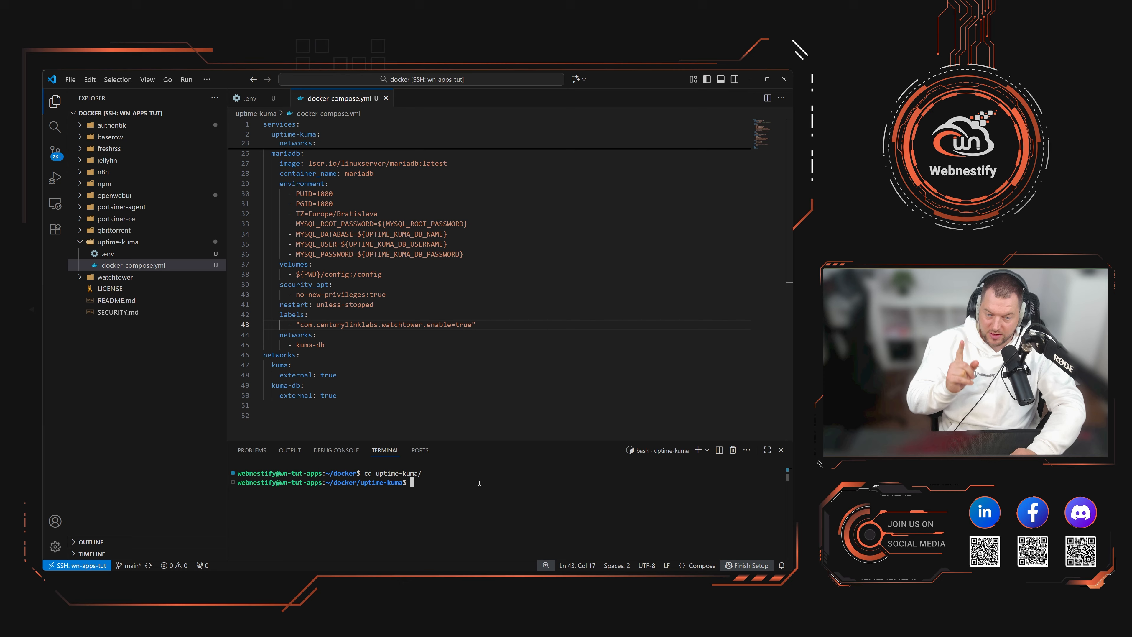
Step: Create the kuma and kuma-db Docker networks with docker network create
text(docker)
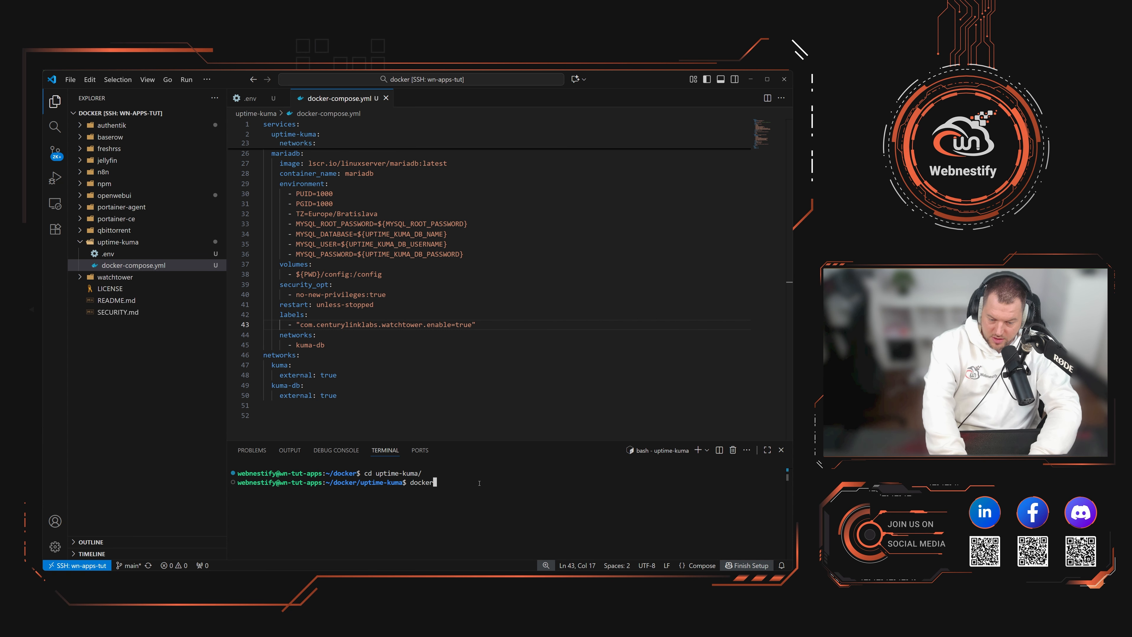
text( network create k)
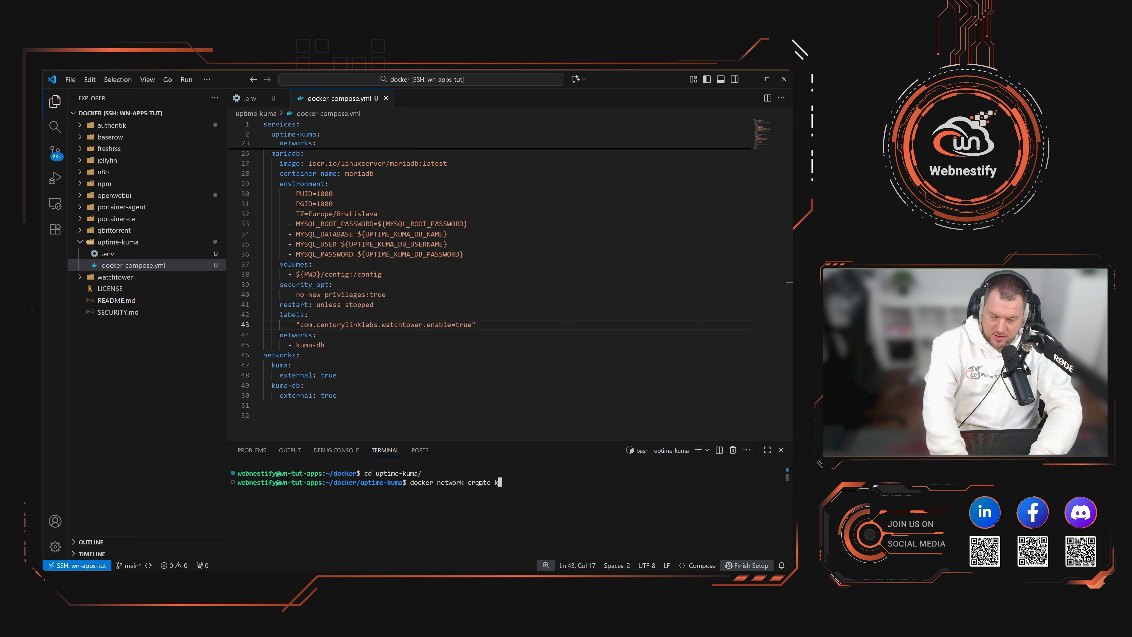
text(uma)
key(Return)
key(Up)
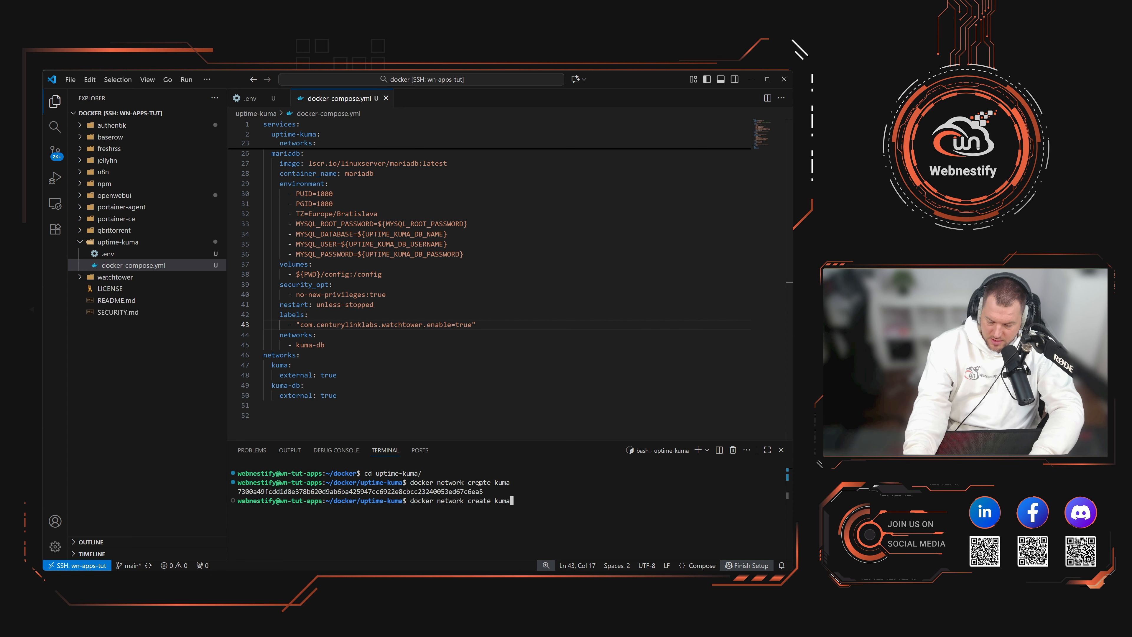
text(-db)
key(Return)
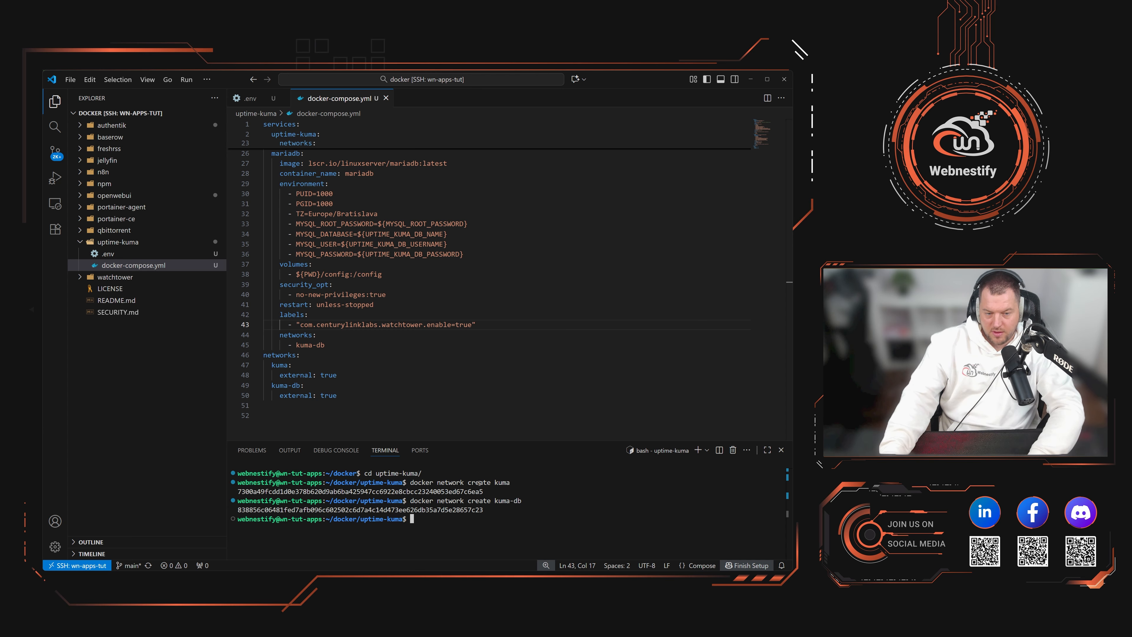
Step: Point out the config folder in the volume path on line 38 of docker-compose.yml
drag(350, 274, 321, 274)
click(321, 275)
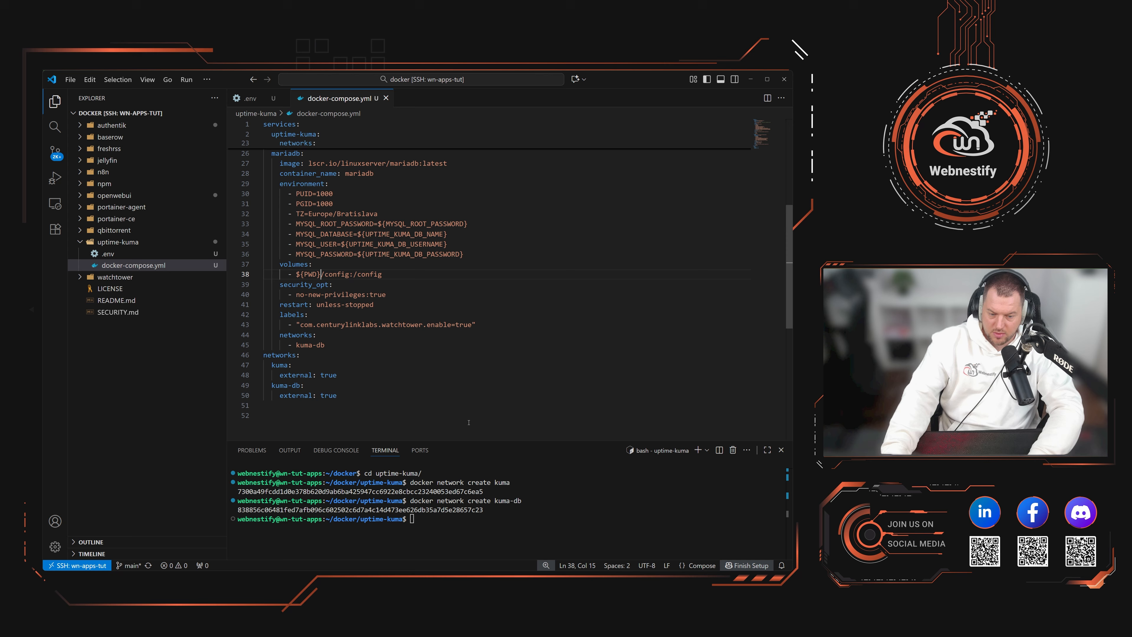
click(342, 274)
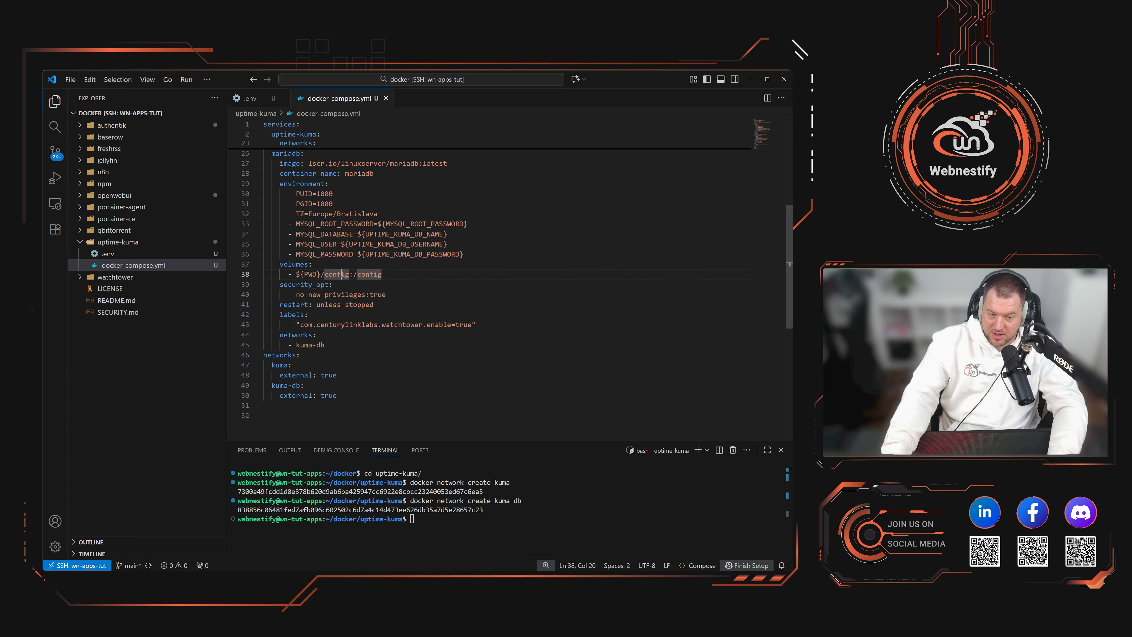
click(467, 542)
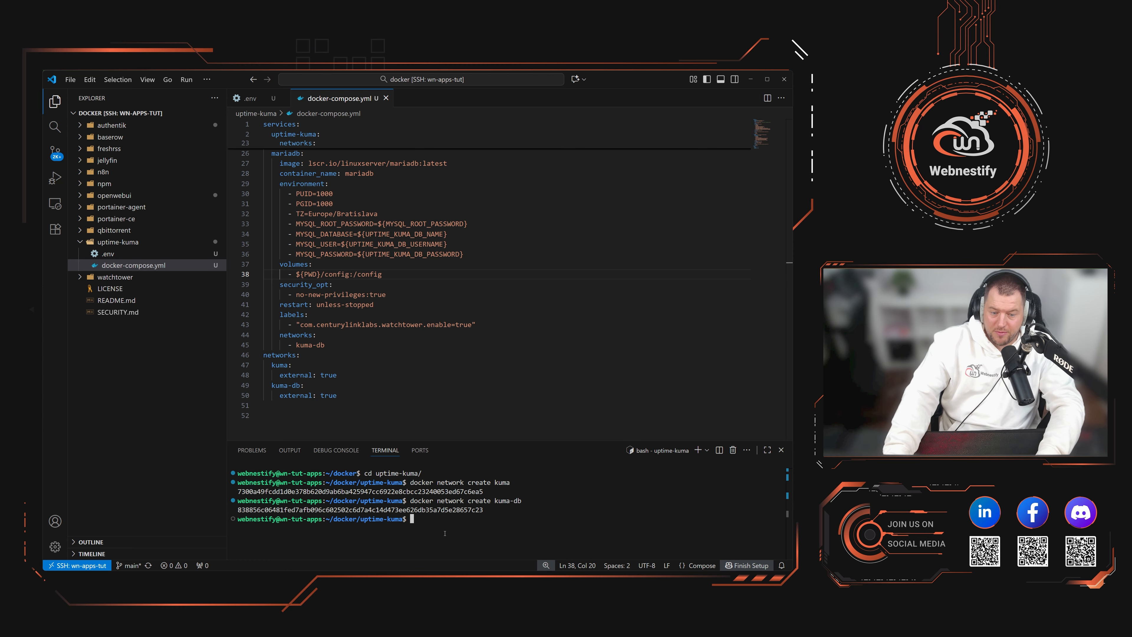
Step: Create the config folder with mkdir and point out the data volume path on line 9
text(mkdir config)
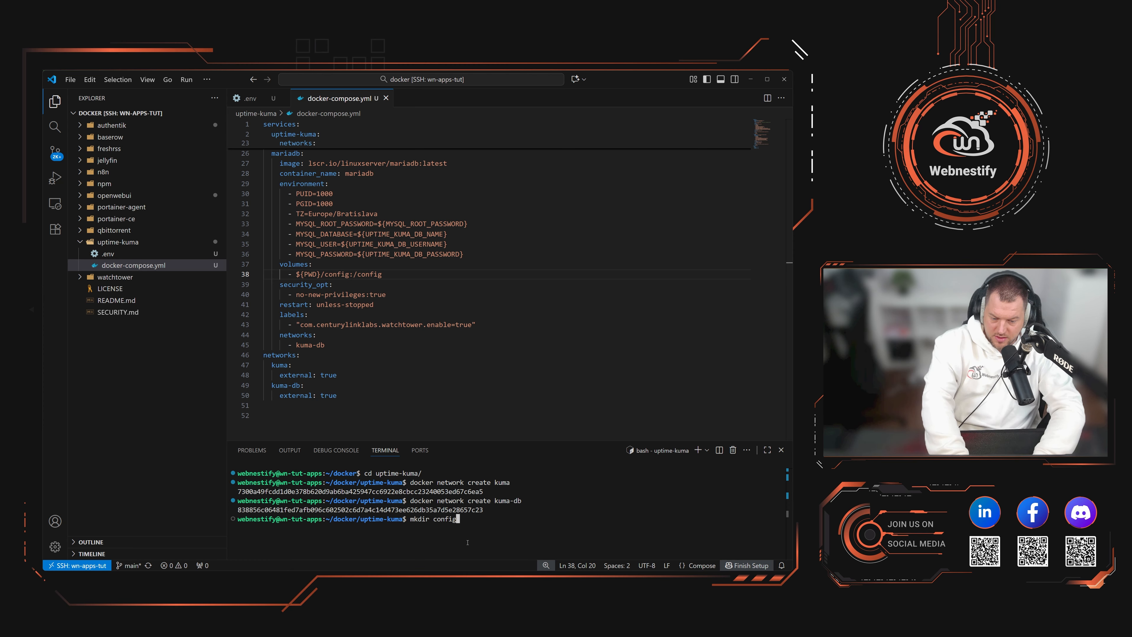
key(Return)
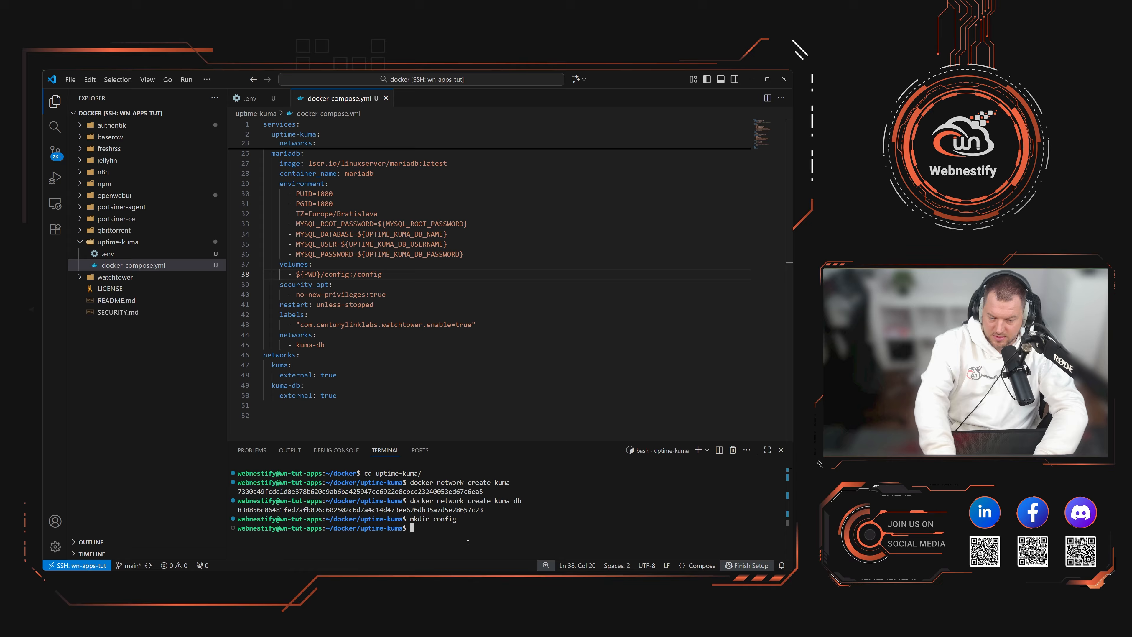
scroll(429, 289, up, 6)
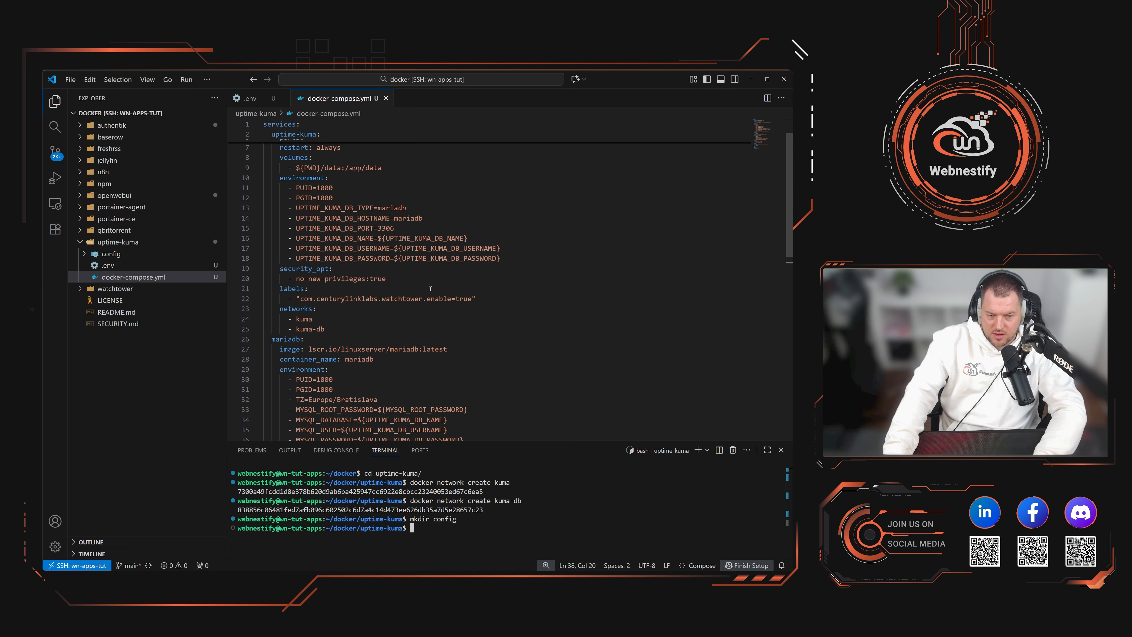
scroll(366, 212, up, 1)
drag(341, 186, 317, 186)
Step: Create the data folder, list the uptime-kuma contents with ls, and open .env
text(mkdir data)
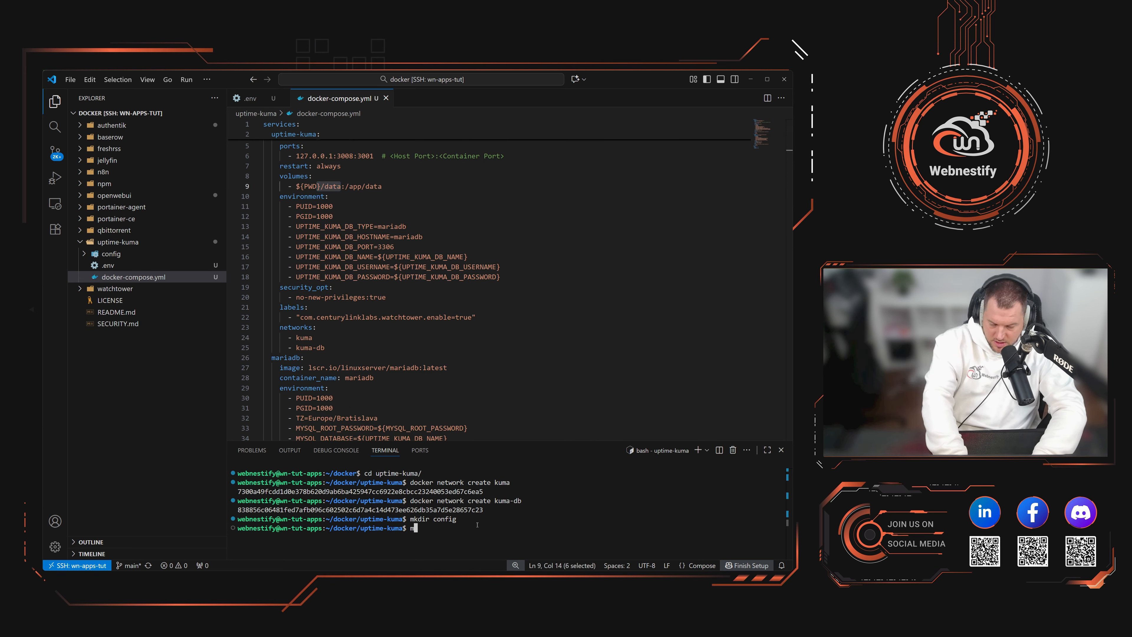
key(Return)
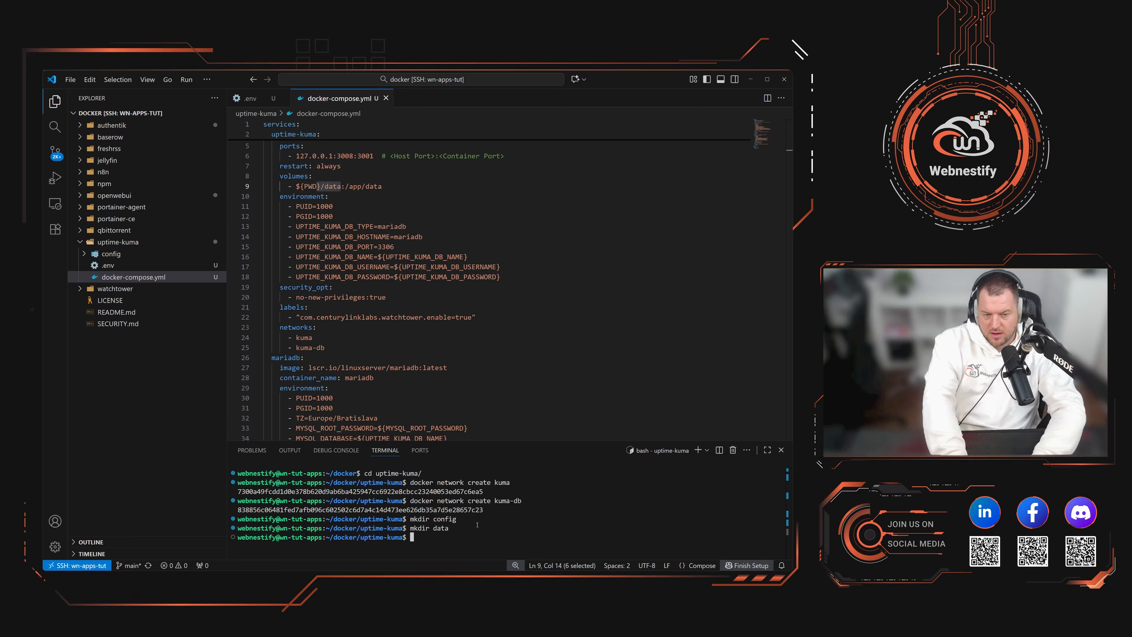
text(ls)
key(Return)
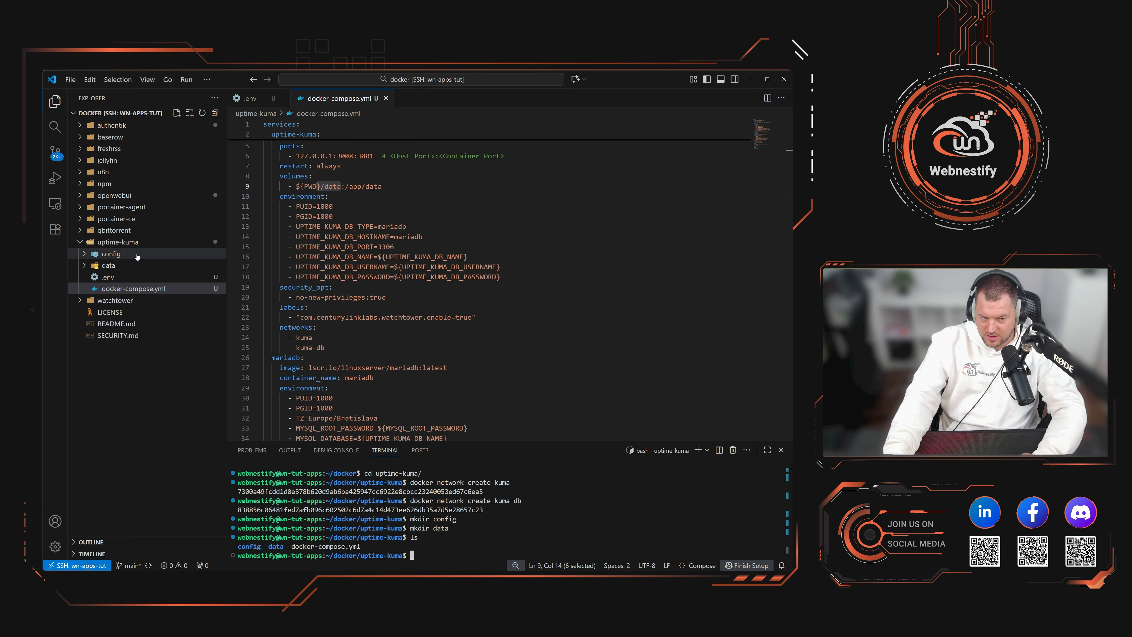
click(133, 277)
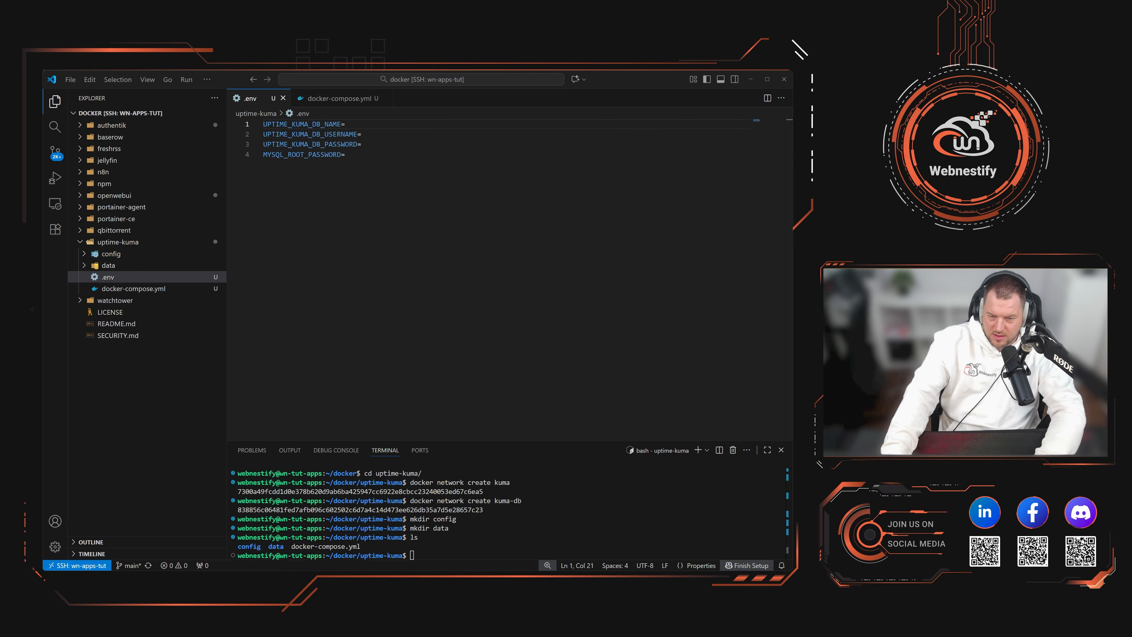
Step: Paste the generated database password, root password, username and database name (suffixed 'db') into .env and save
key(Down)
key(Down)
key(Down)
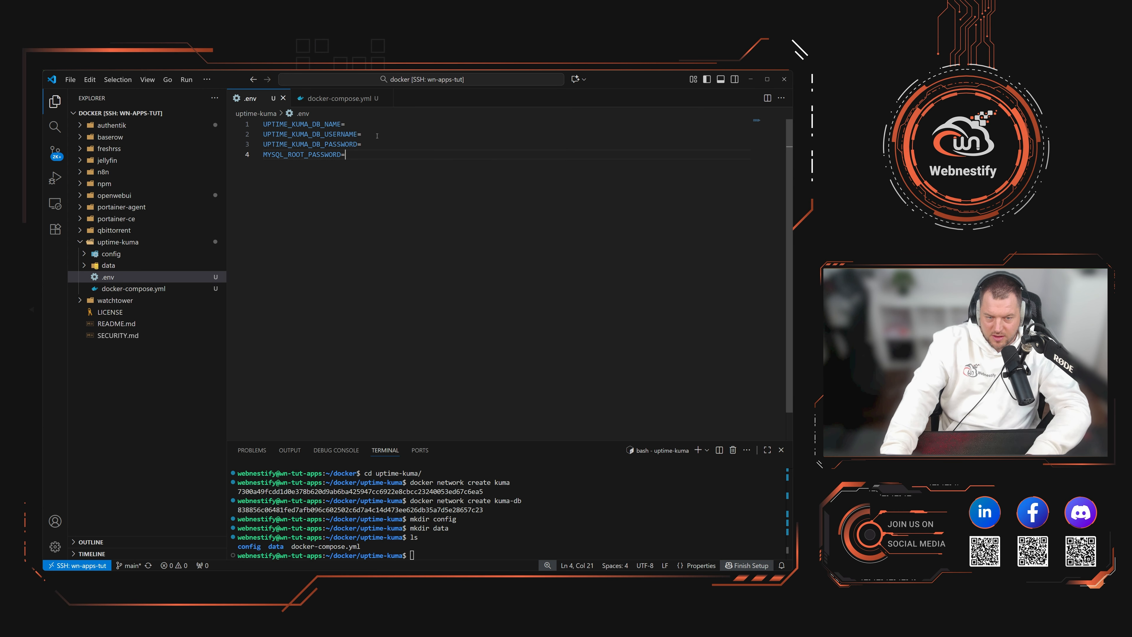
key(ctrl+v)
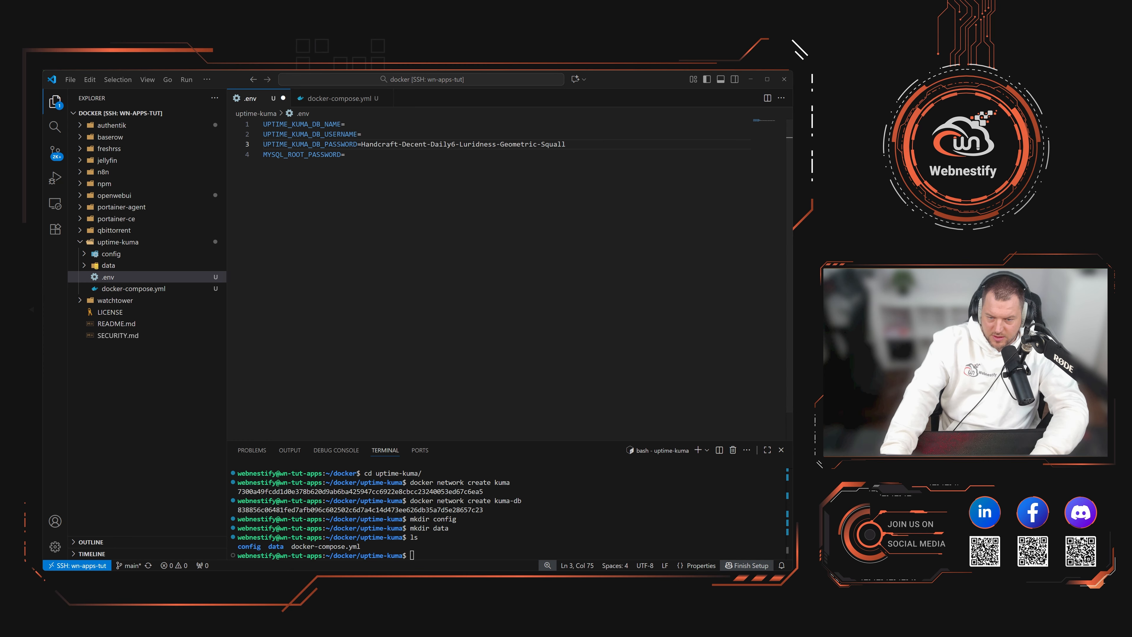
key(Down)
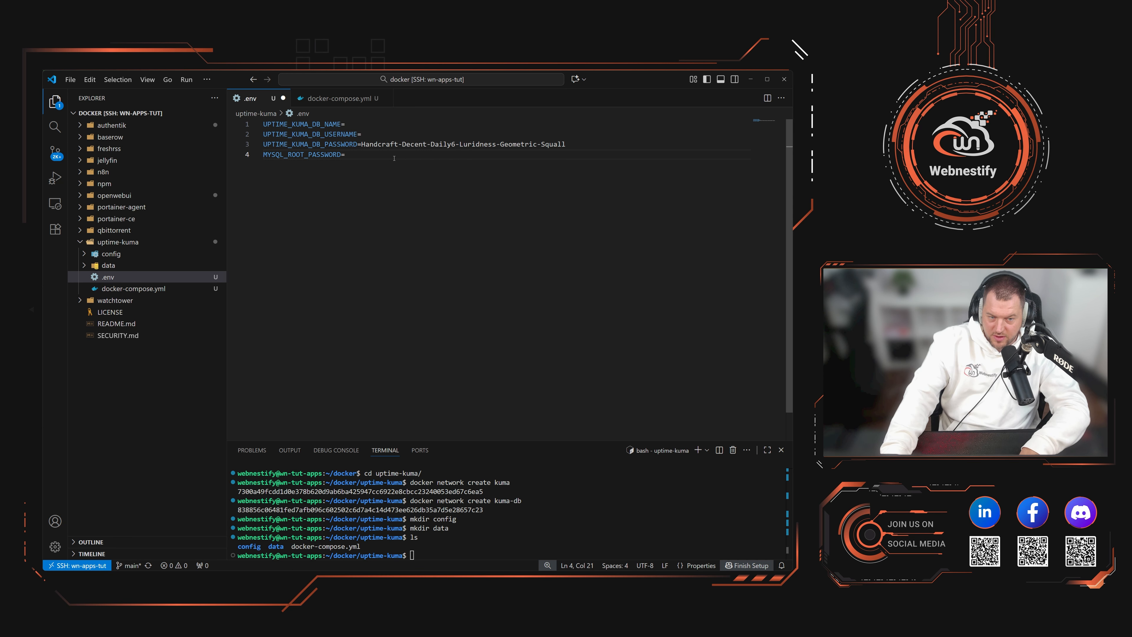
key(ctrl+v)
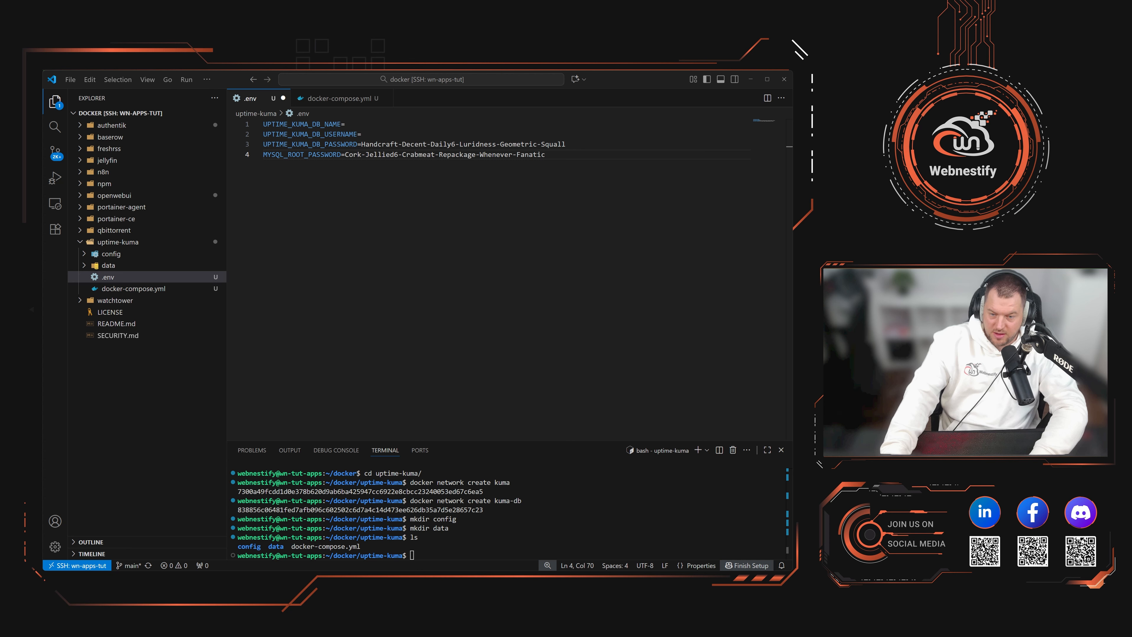
click(361, 133)
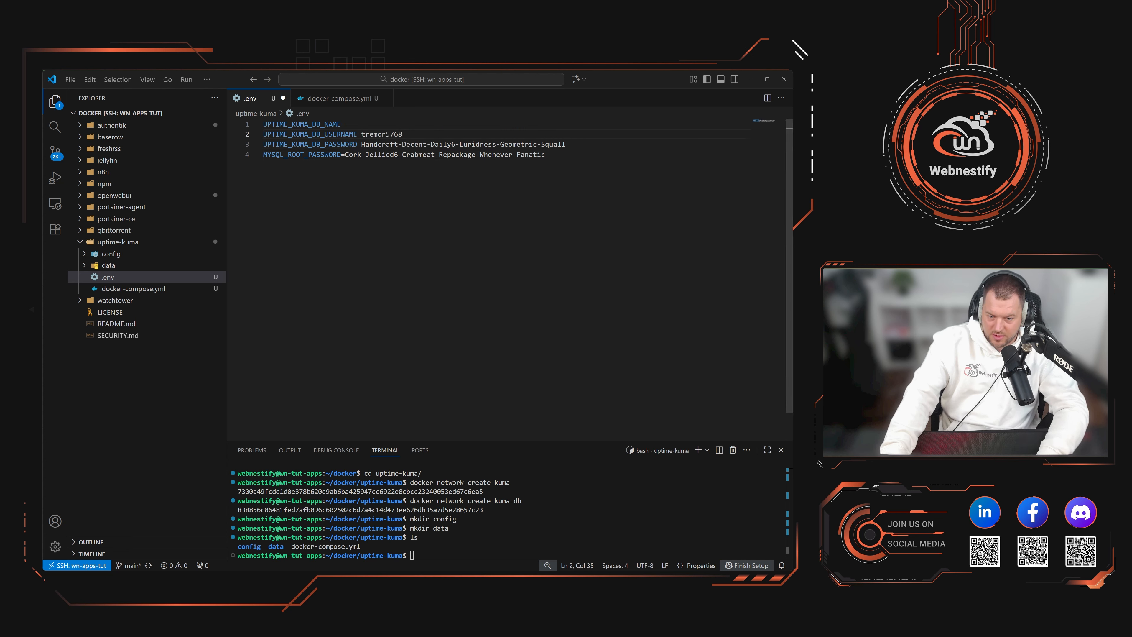
click(382, 124)
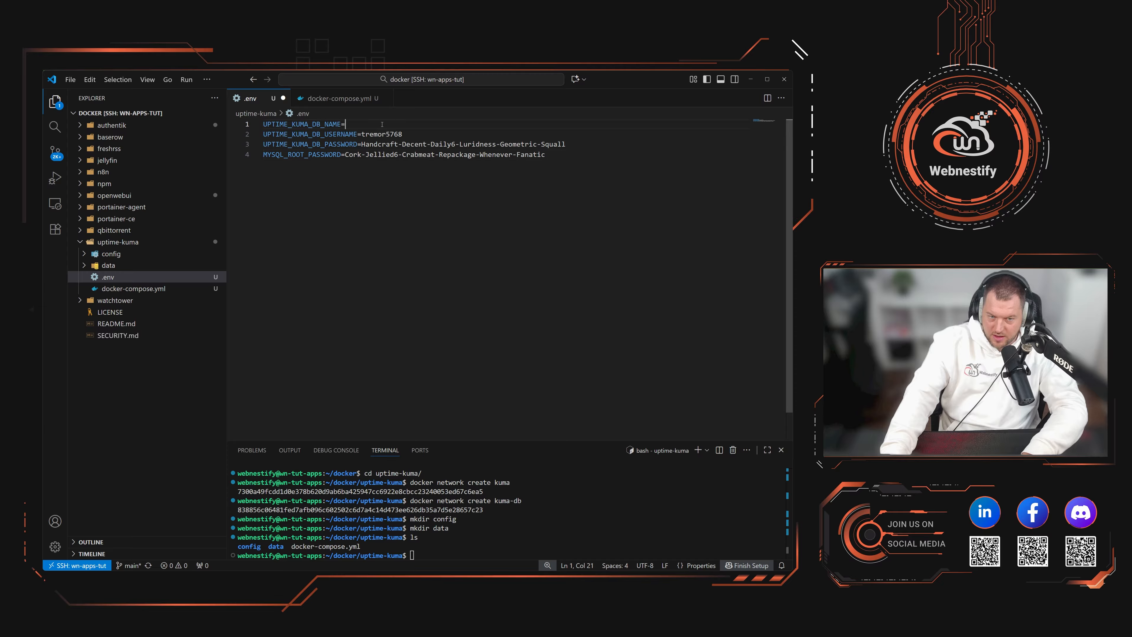
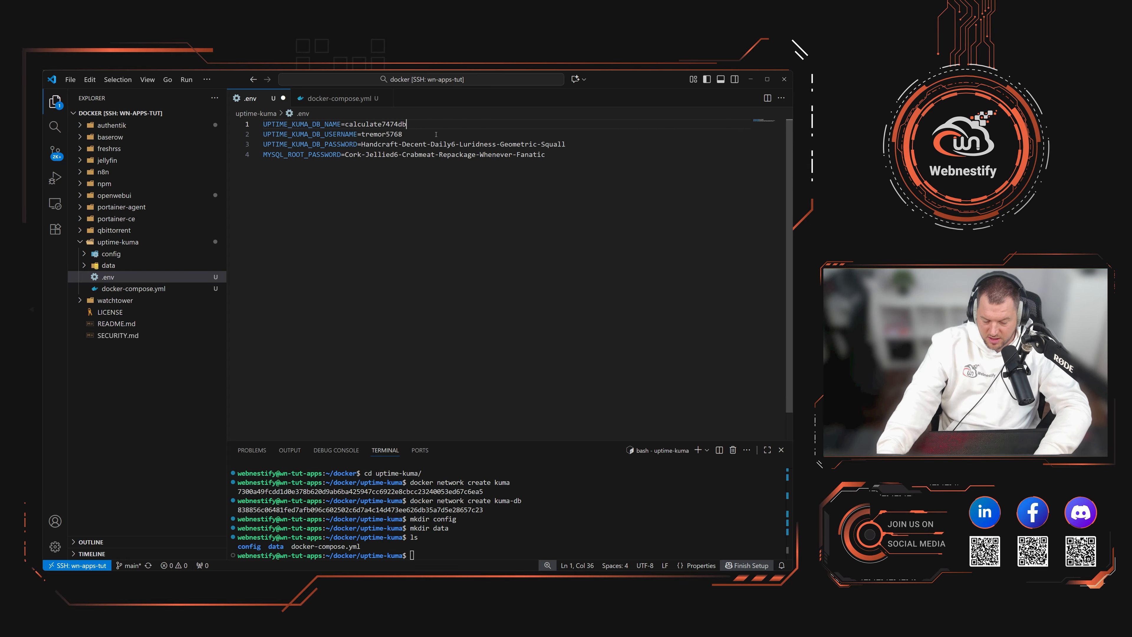
key(ctrl+s)
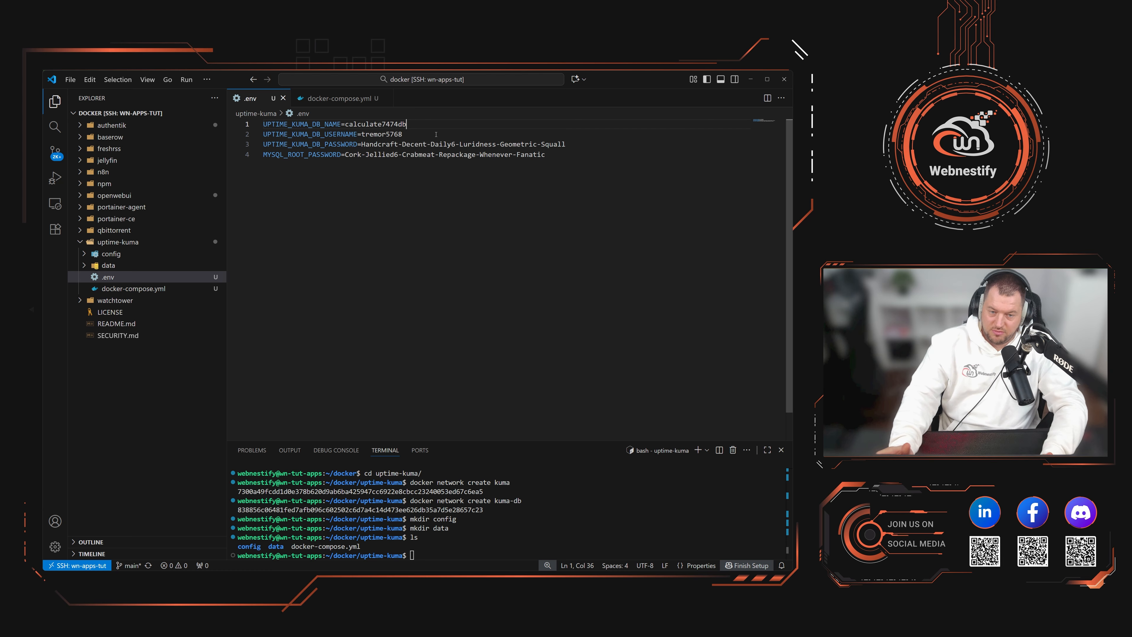
Step: Review docker-compose.yml once more before starting the stack
click(143, 289)
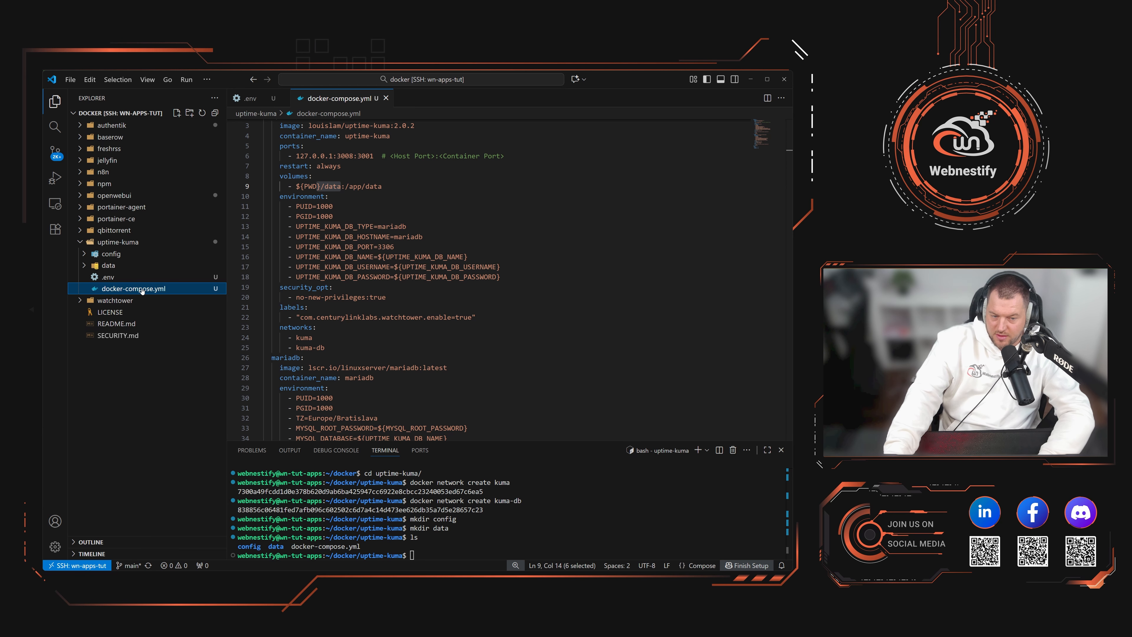
scroll(362, 275, down, 1)
scroll(452, 348, up, 1)
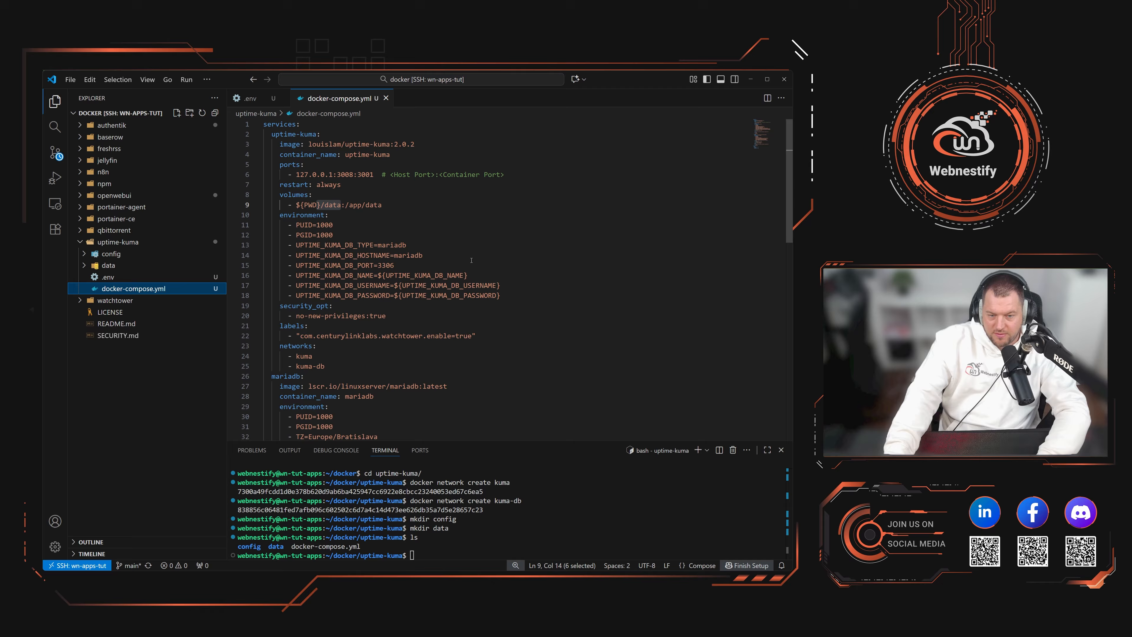
scroll(466, 318, down, 7)
scroll(466, 318, down, 7)
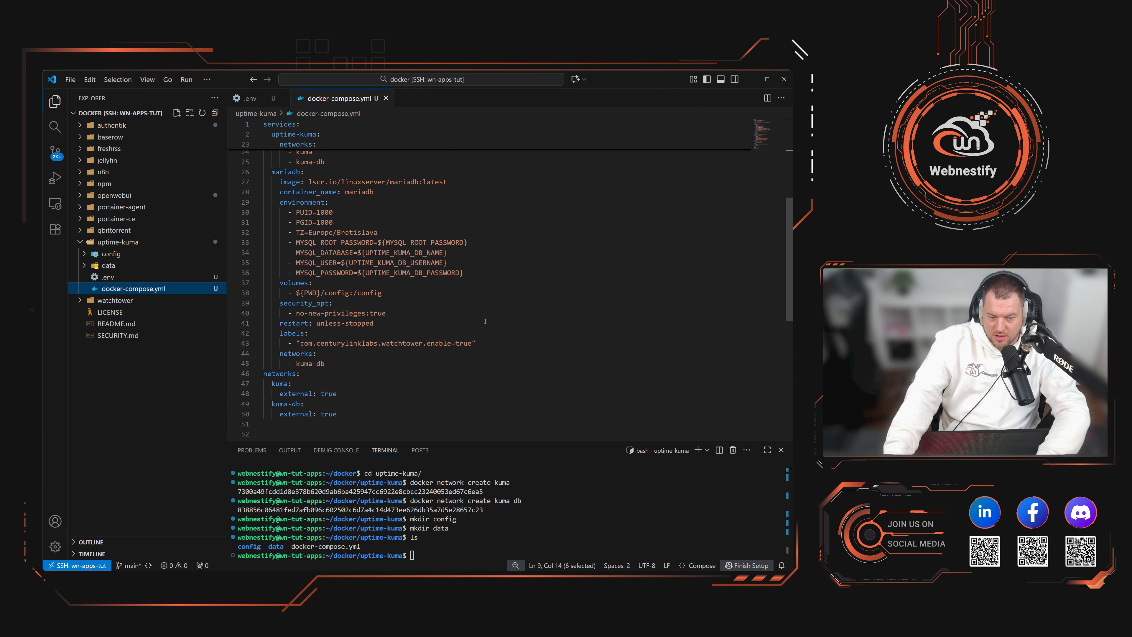
Step: Clear and enlarge the terminal, then run docker compose up -d && docker compose logs -f
click(531, 510)
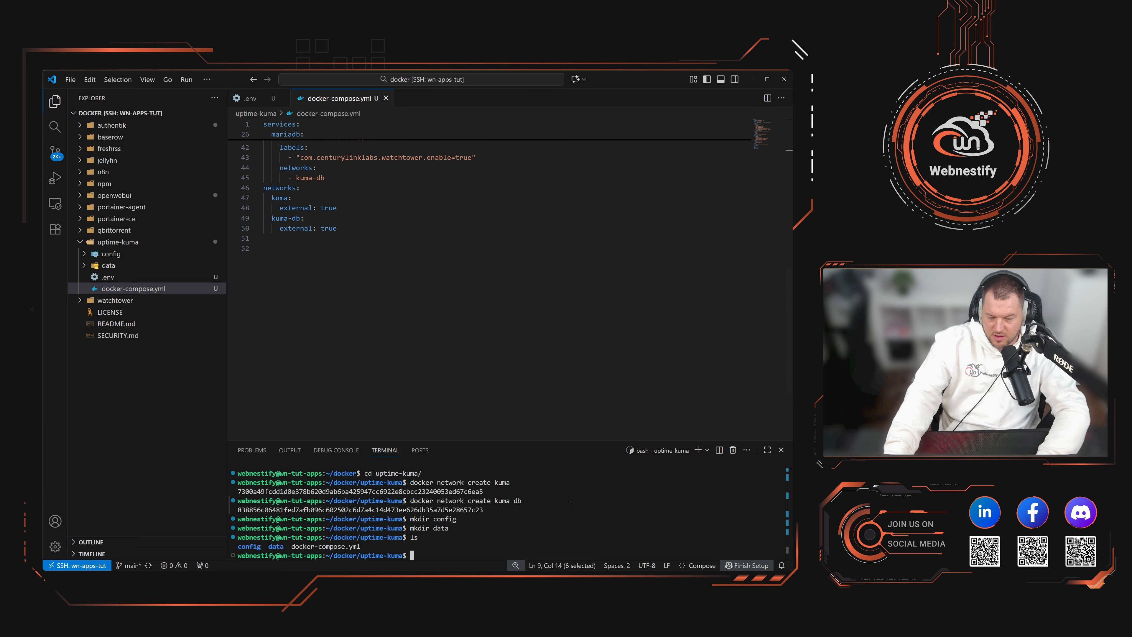
text(clear)
key(Return)
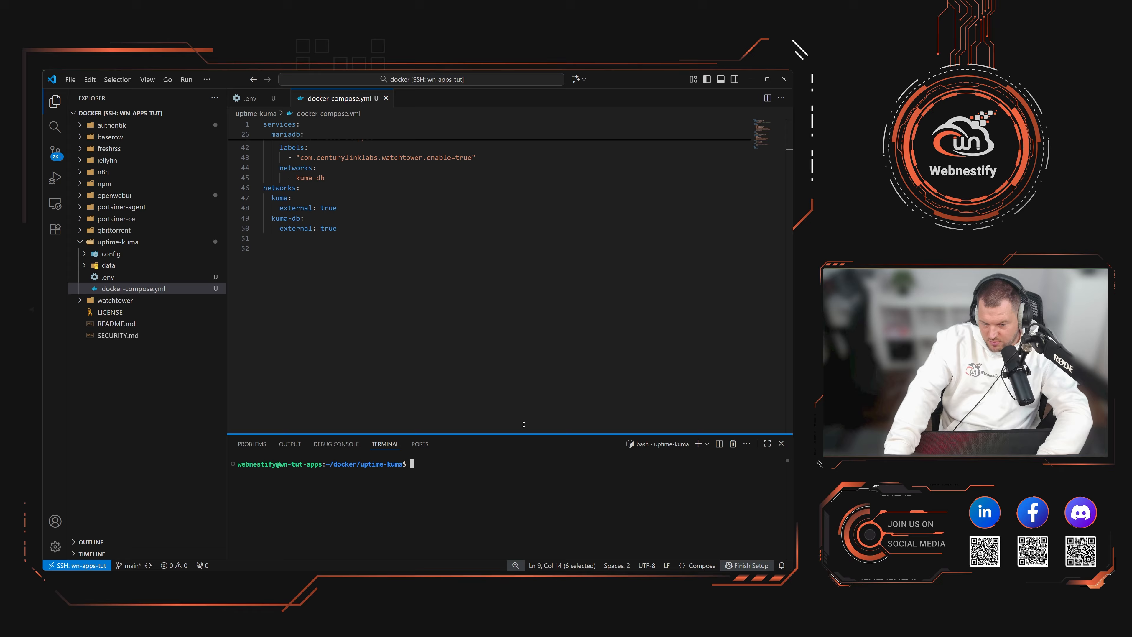
drag(528, 439, 517, 347)
text(docker)
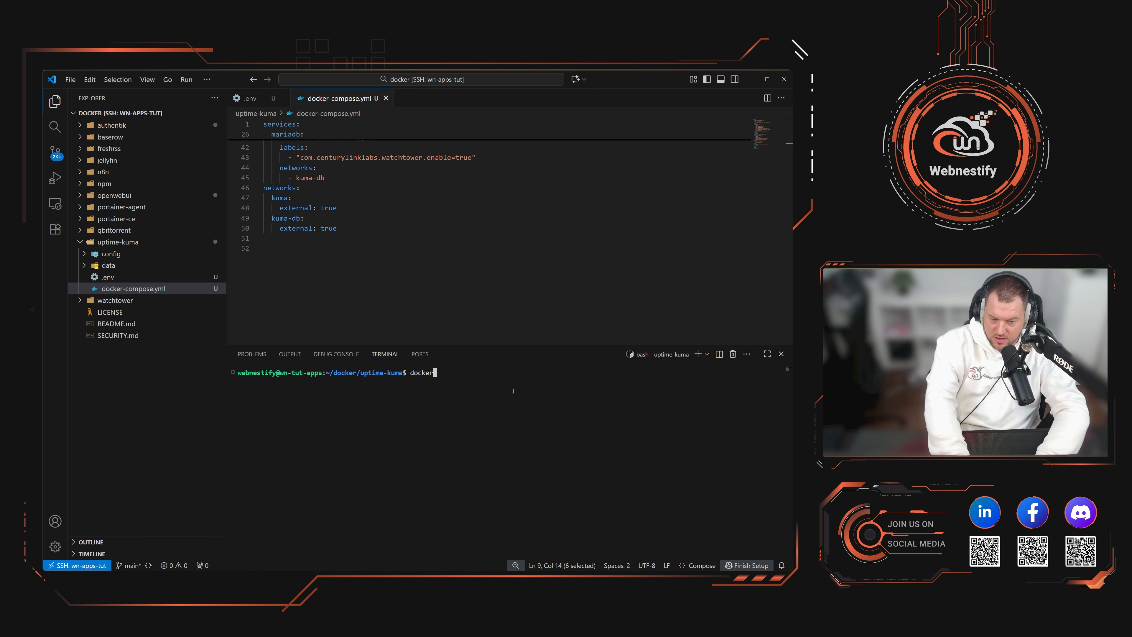
text( compose up -d)
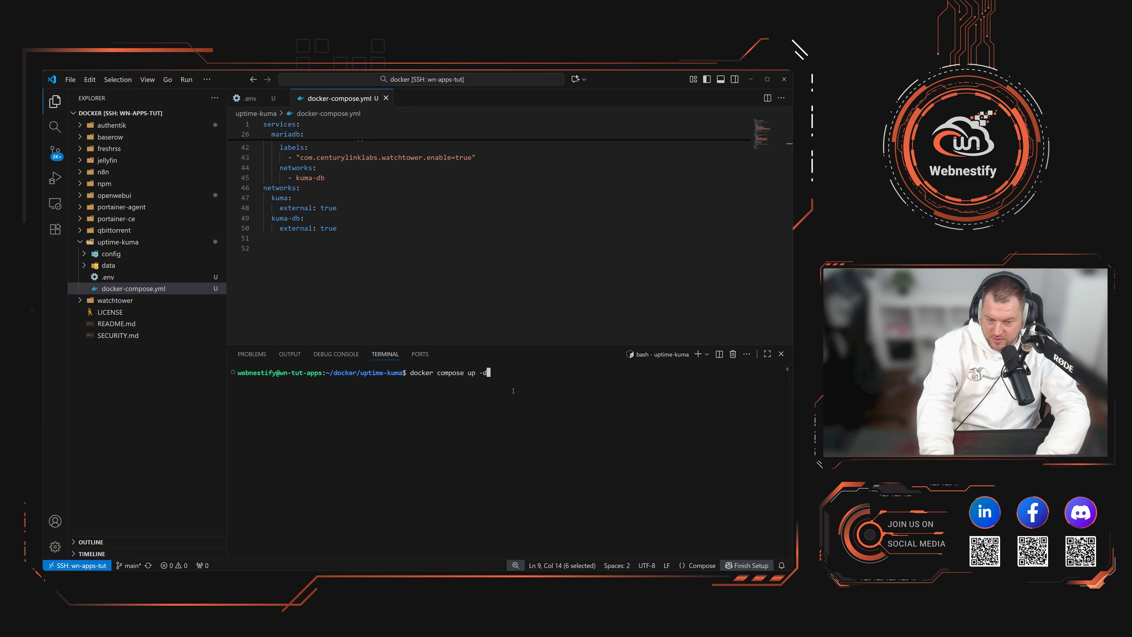
text( && docker co)
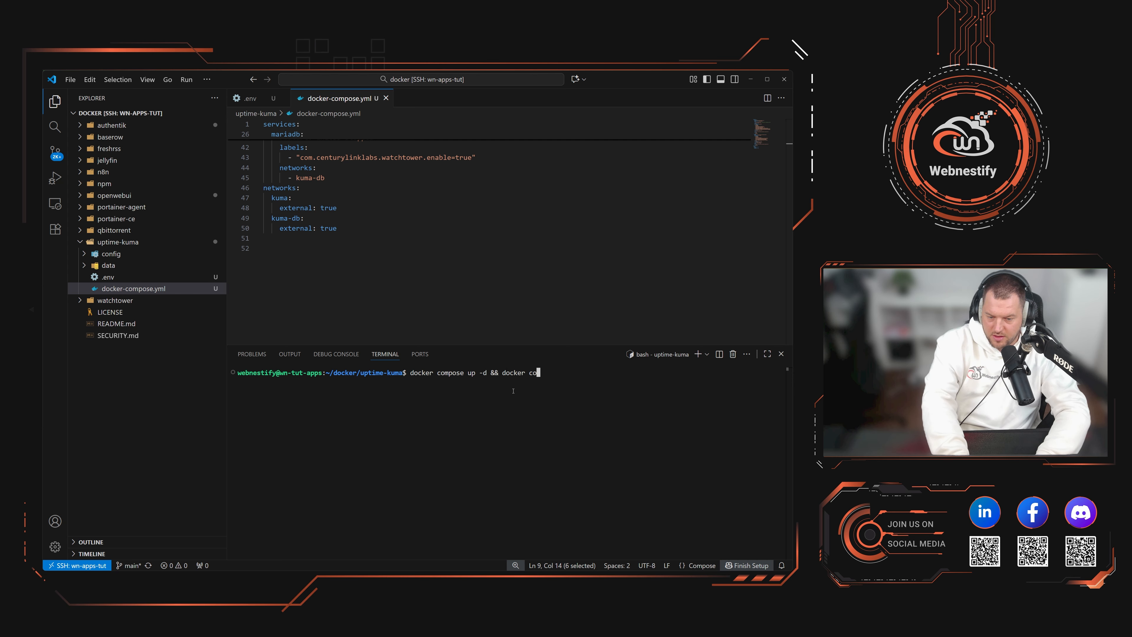
text(mpose logs -f)
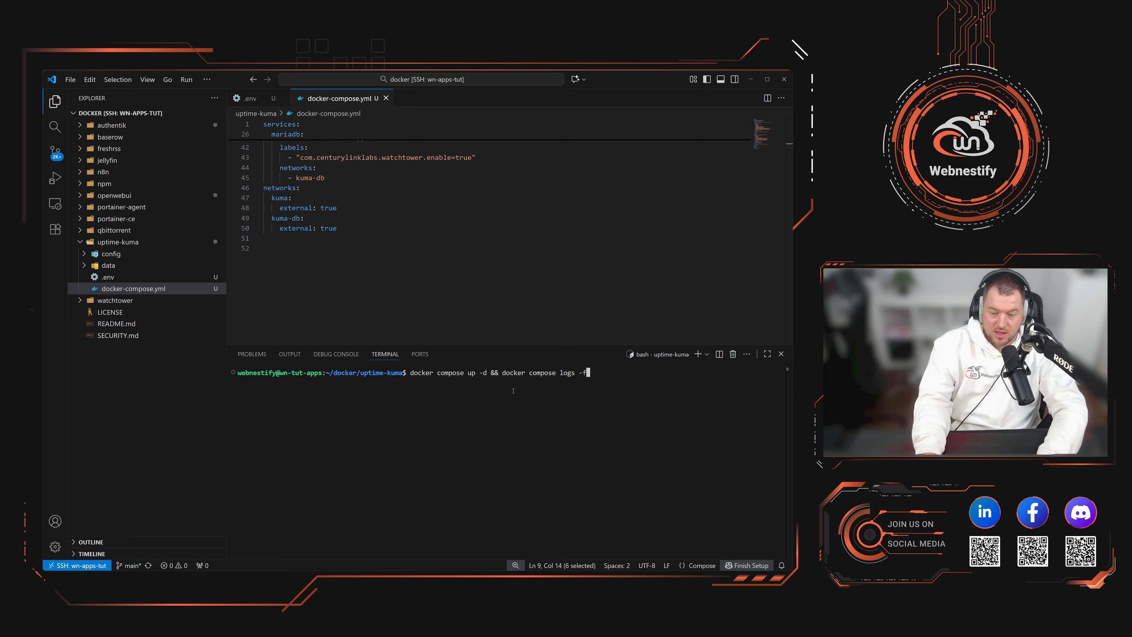
key(Return)
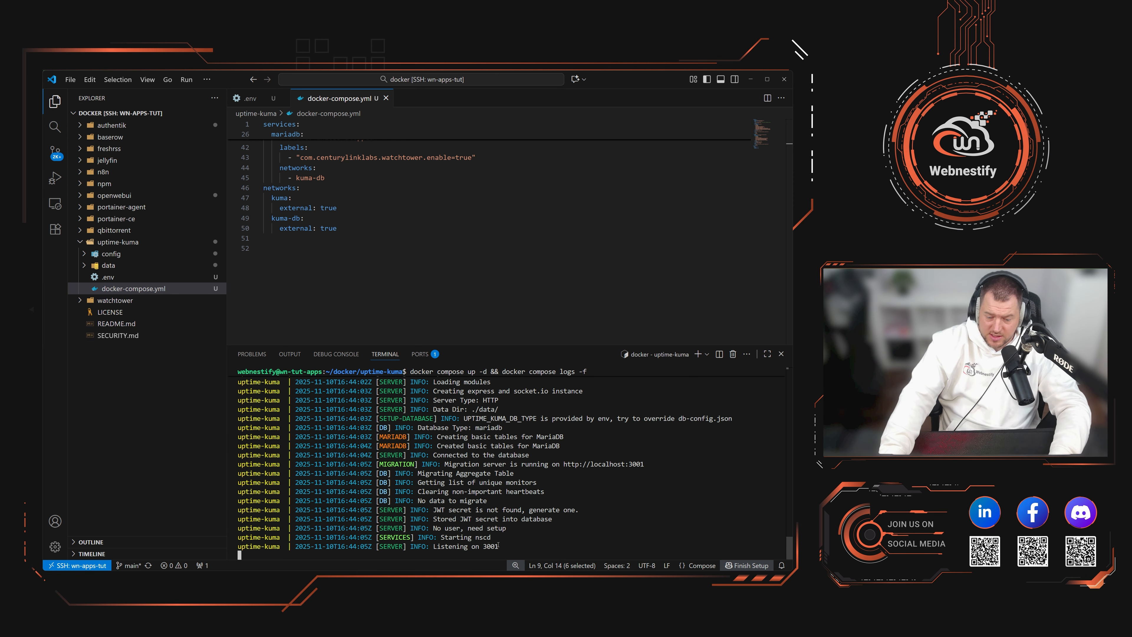
Step: Confirm 'Listening on 3001' in the logs matches the 3001 port mapping in docker-compose.yml
drag(504, 545, 432, 545)
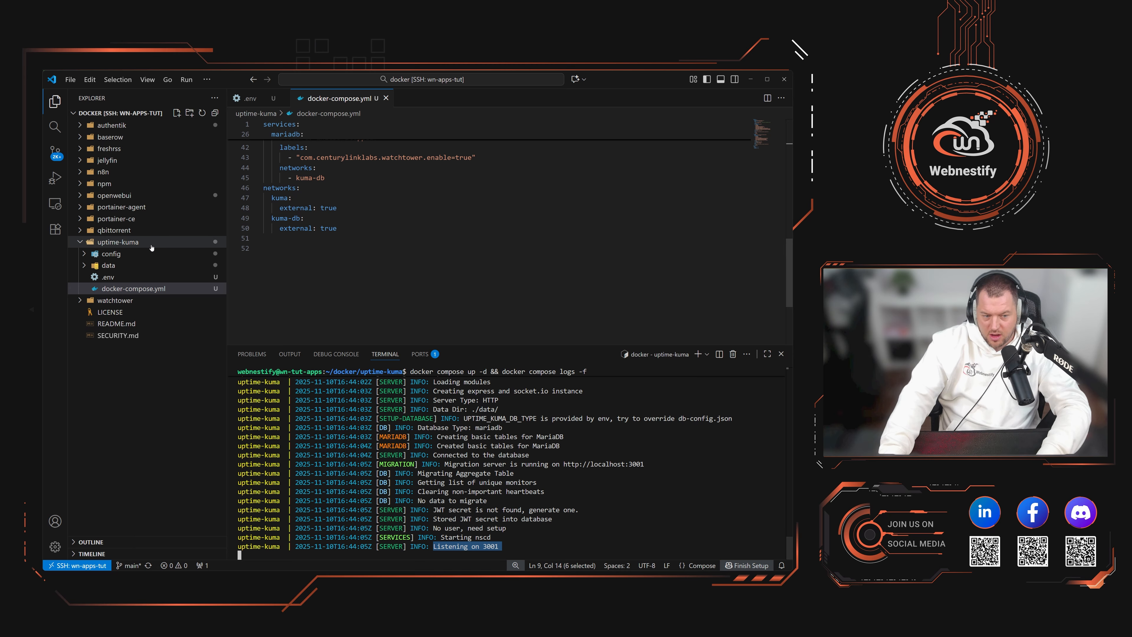
click(134, 288)
scroll(443, 271, up, 10)
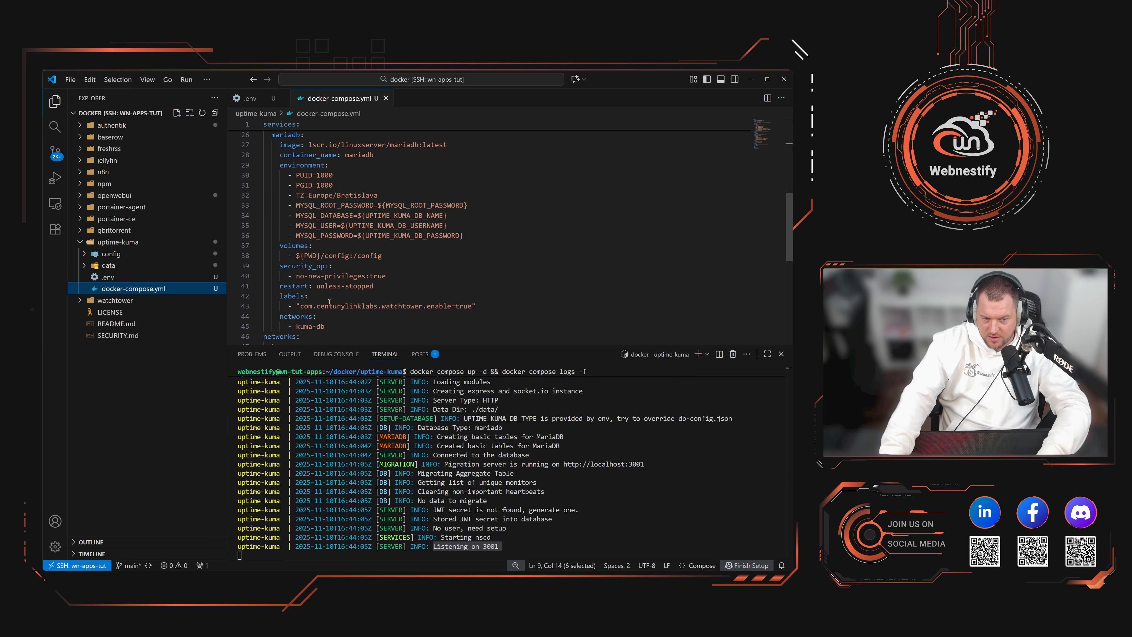
scroll(347, 193, up, 1)
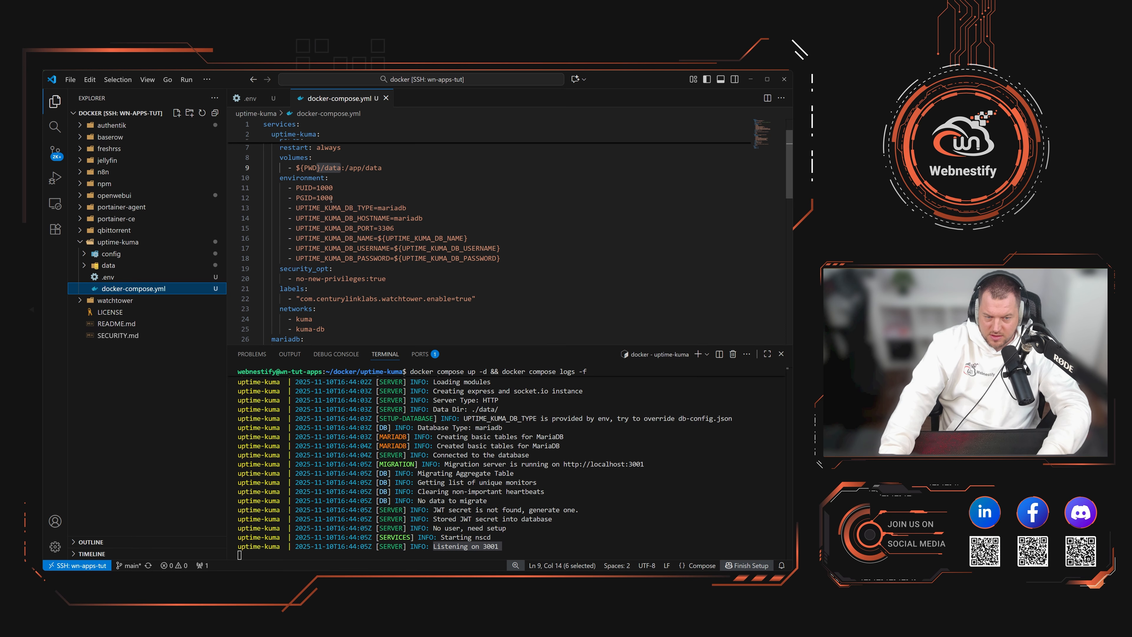
scroll(339, 194, up, 2)
drag(373, 174, 361, 175)
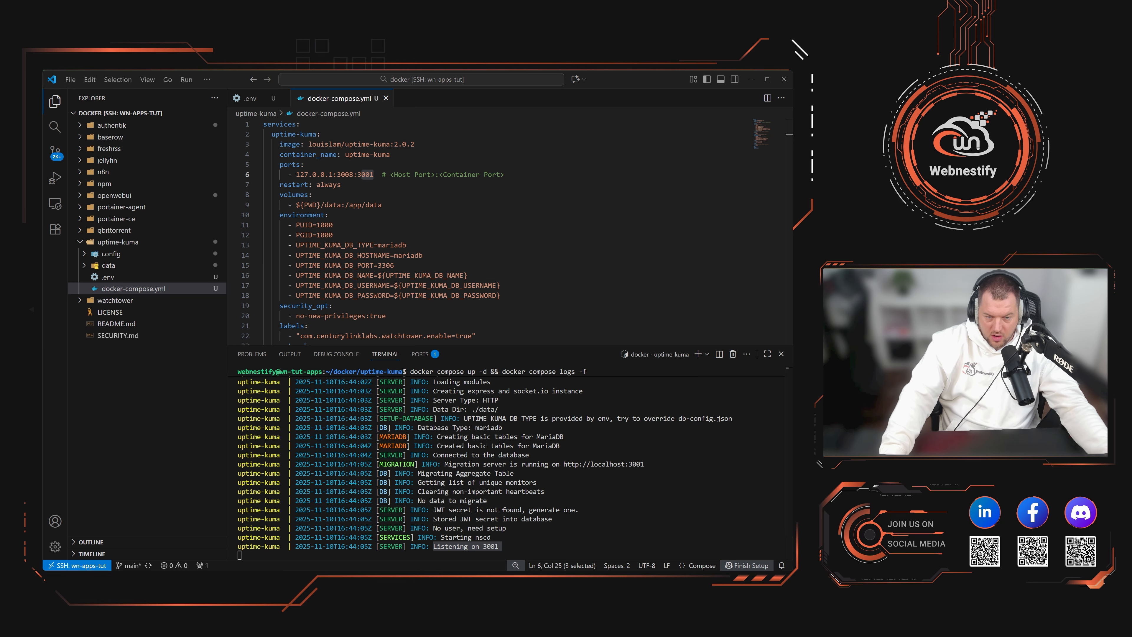
key(alt+Tab)
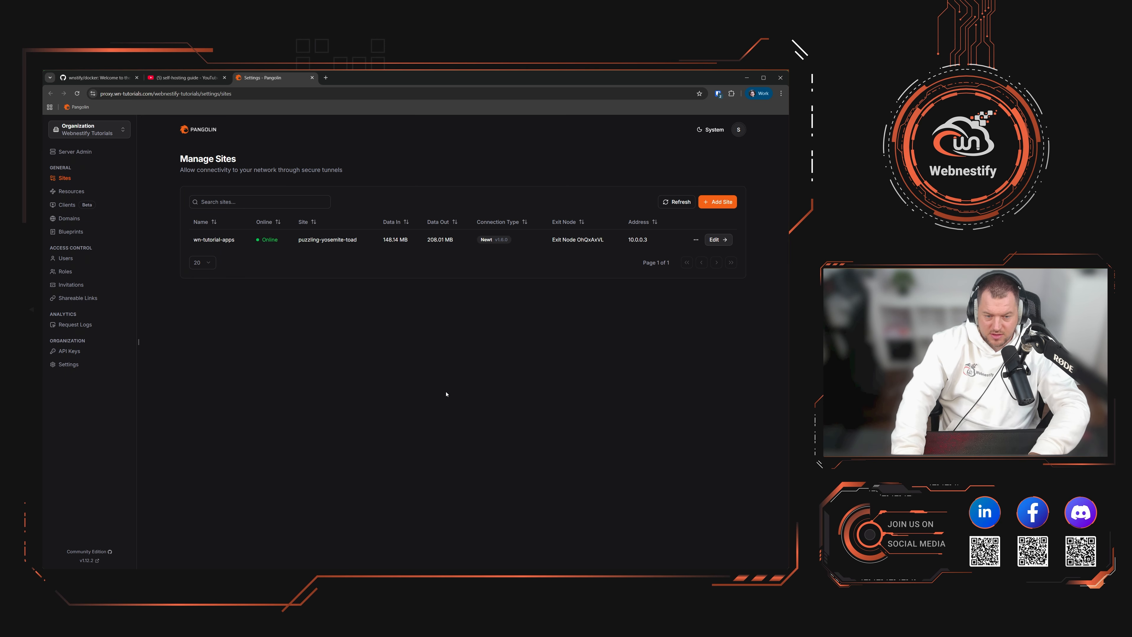
Step: Start a new resource named uptime-kuma with subdomain status
key(ctrl+plus)
key(ctrl+plus)
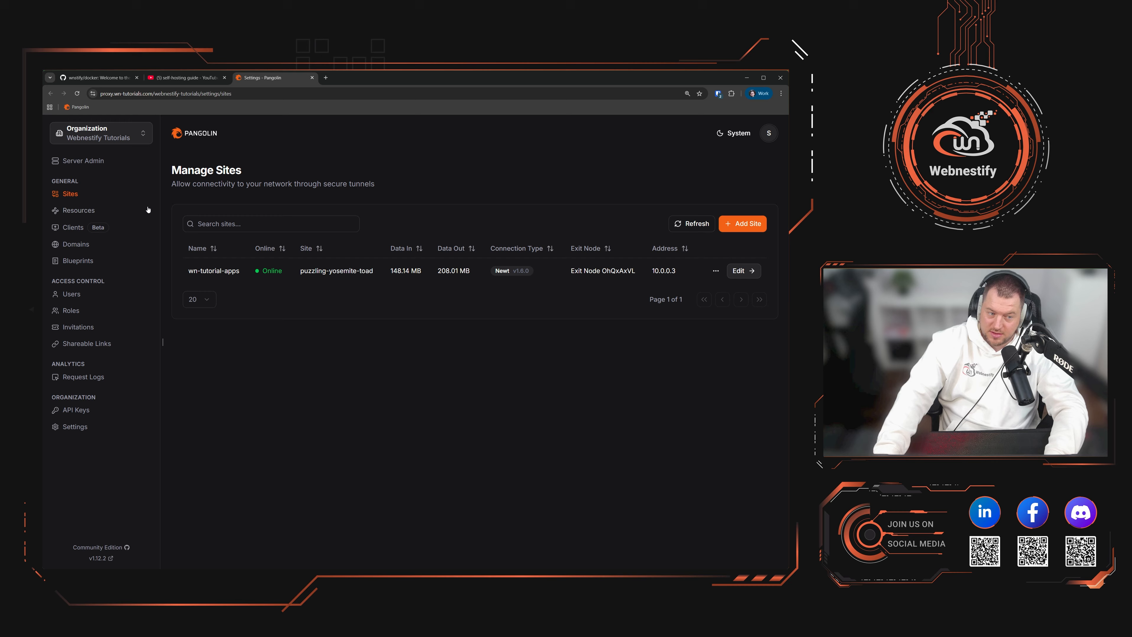
click(77, 210)
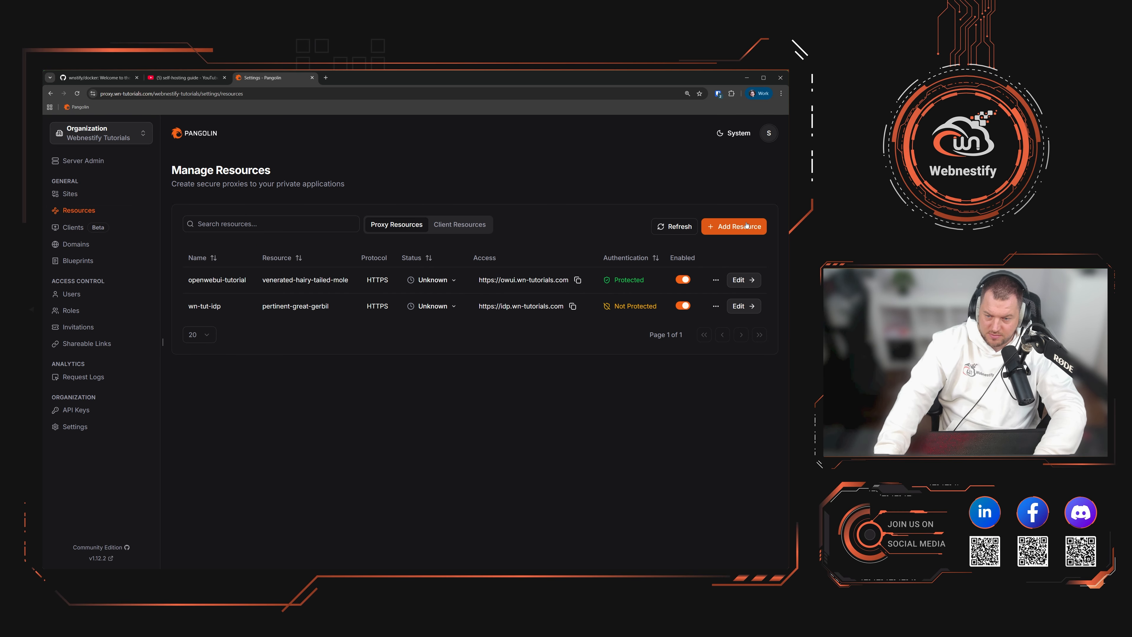
click(764, 234)
click(218, 256)
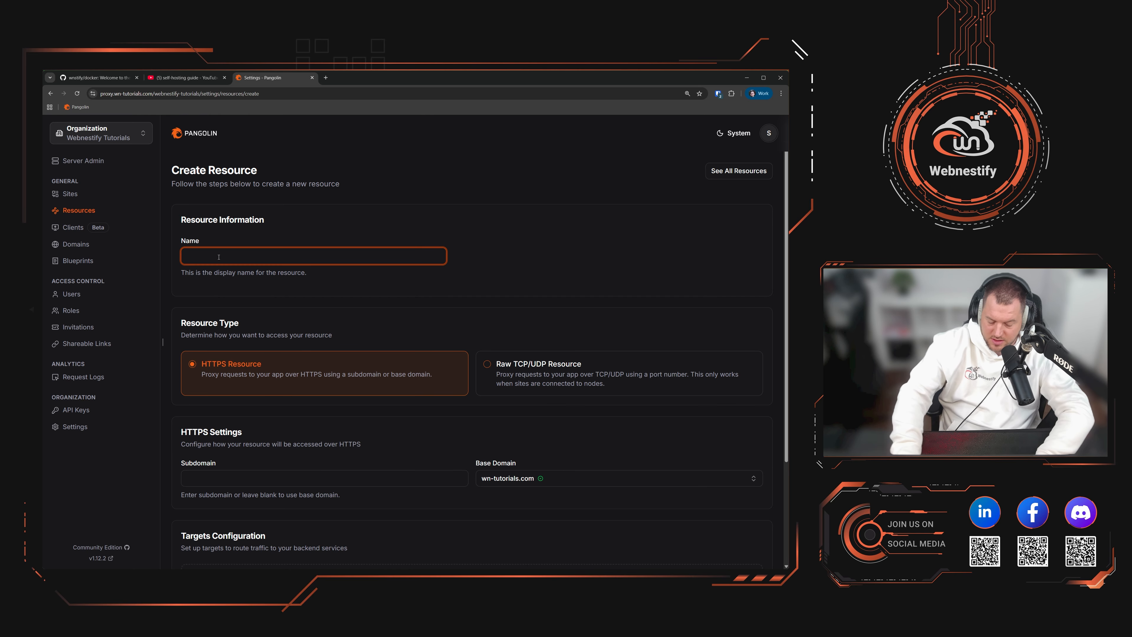
text(uptime)
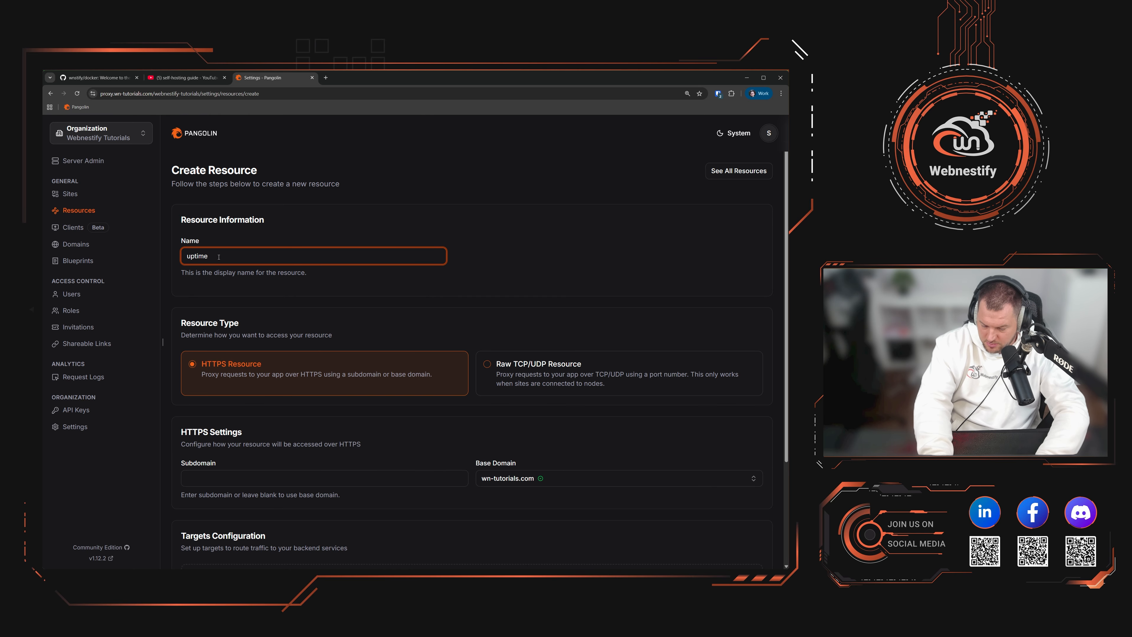
text(-kuma)
scroll(352, 204, down, 3)
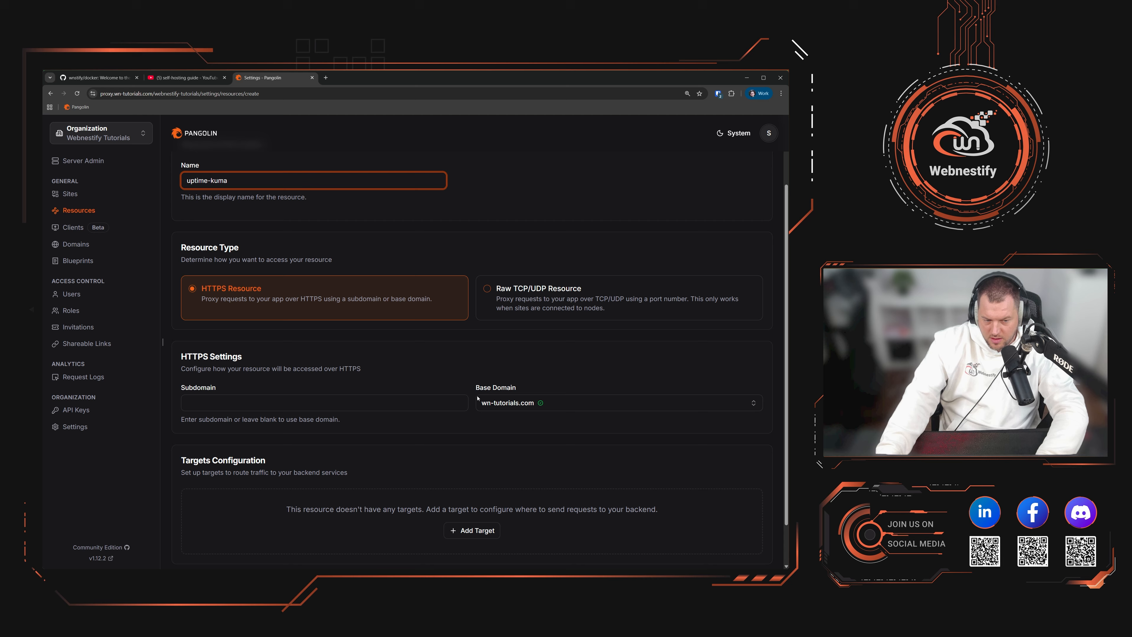
click(385, 367)
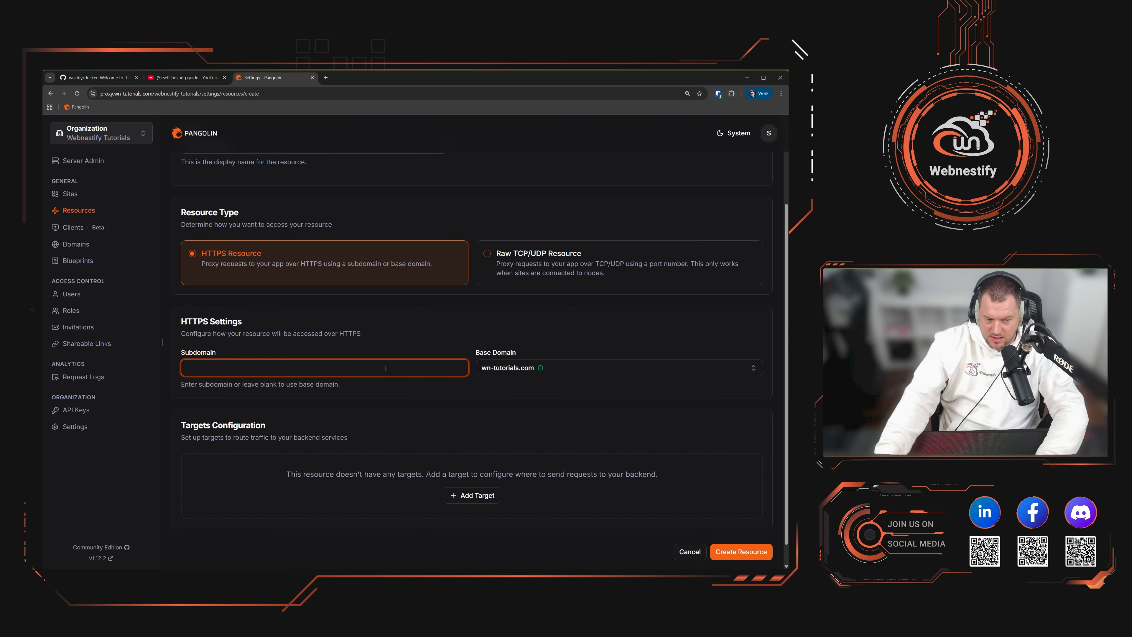
text(status)
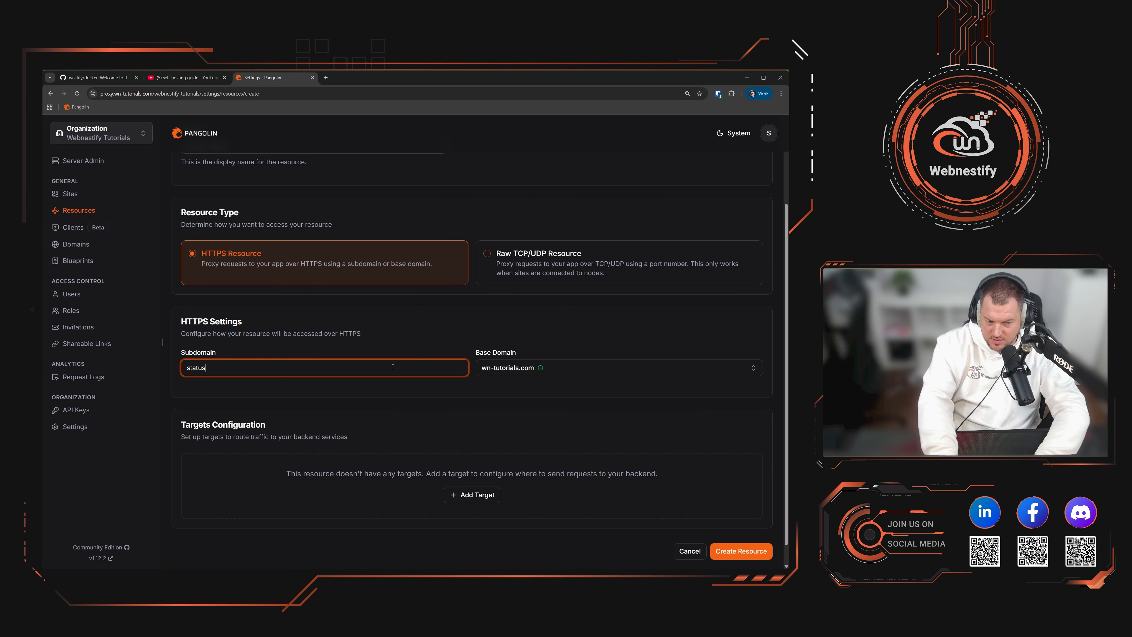
Step: Add a target on site wn-tutorial-apps pointing to localhost port 3001
click(487, 498)
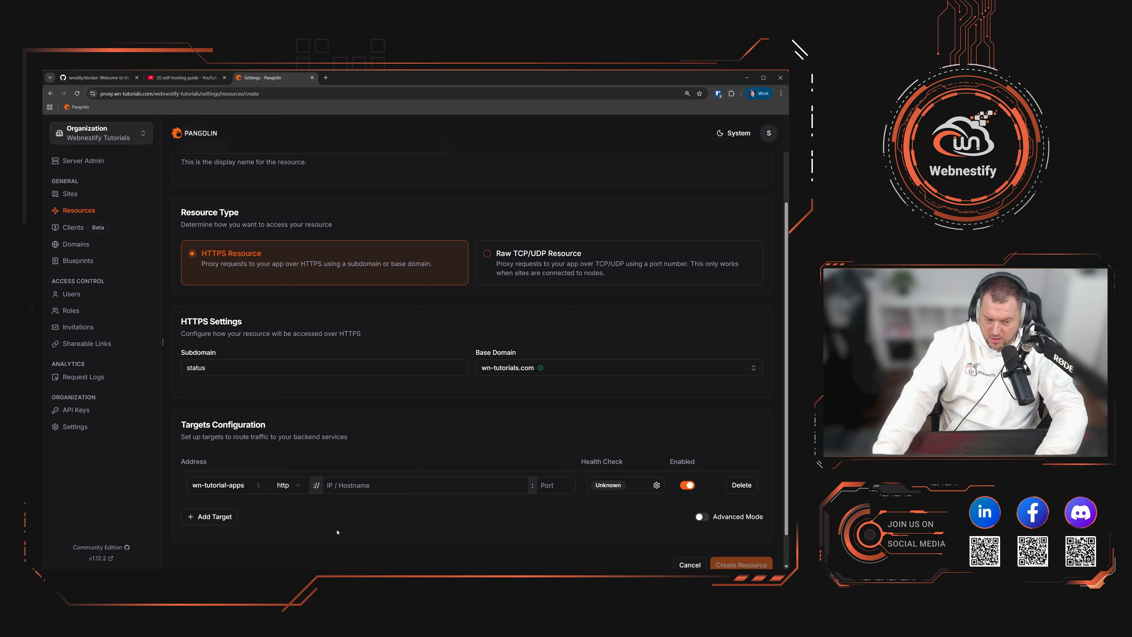
click(230, 488)
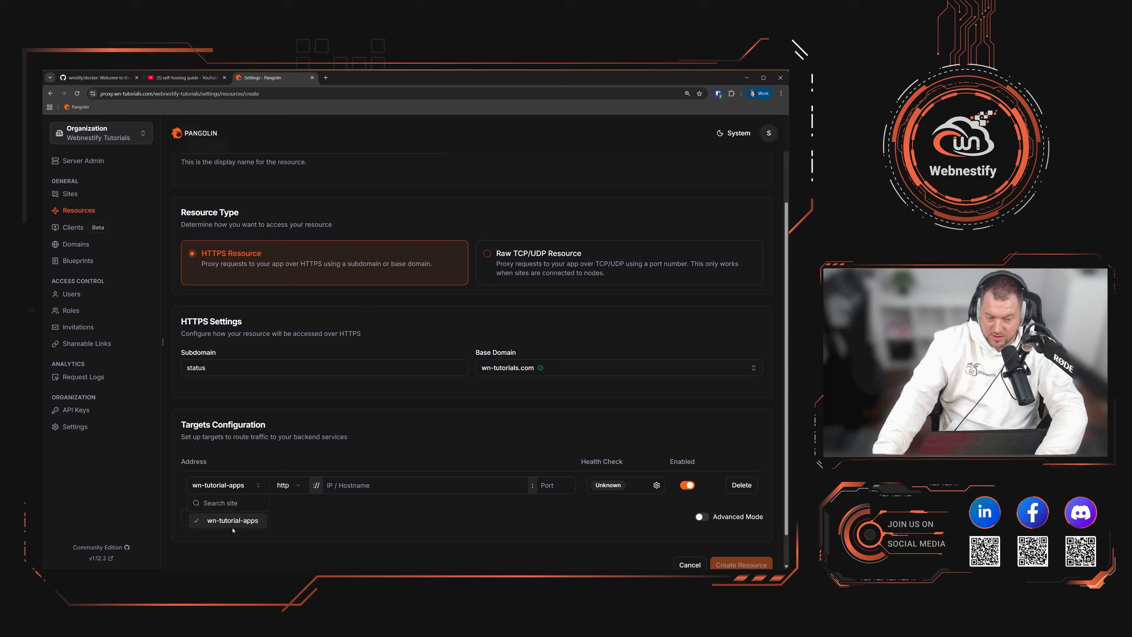
click(396, 492)
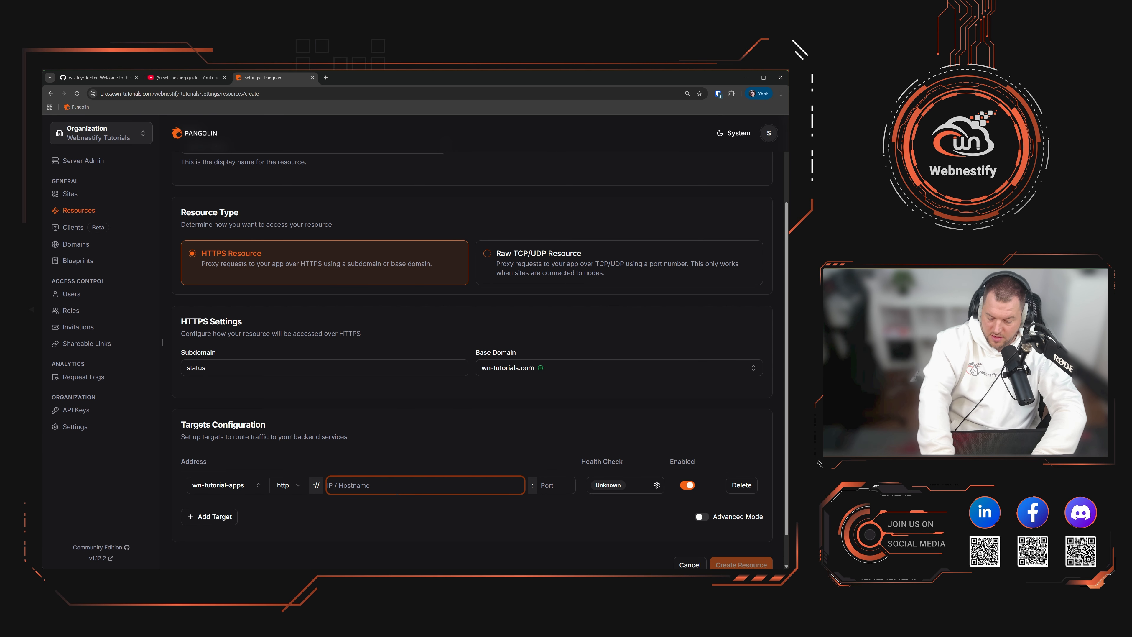
text(localho)
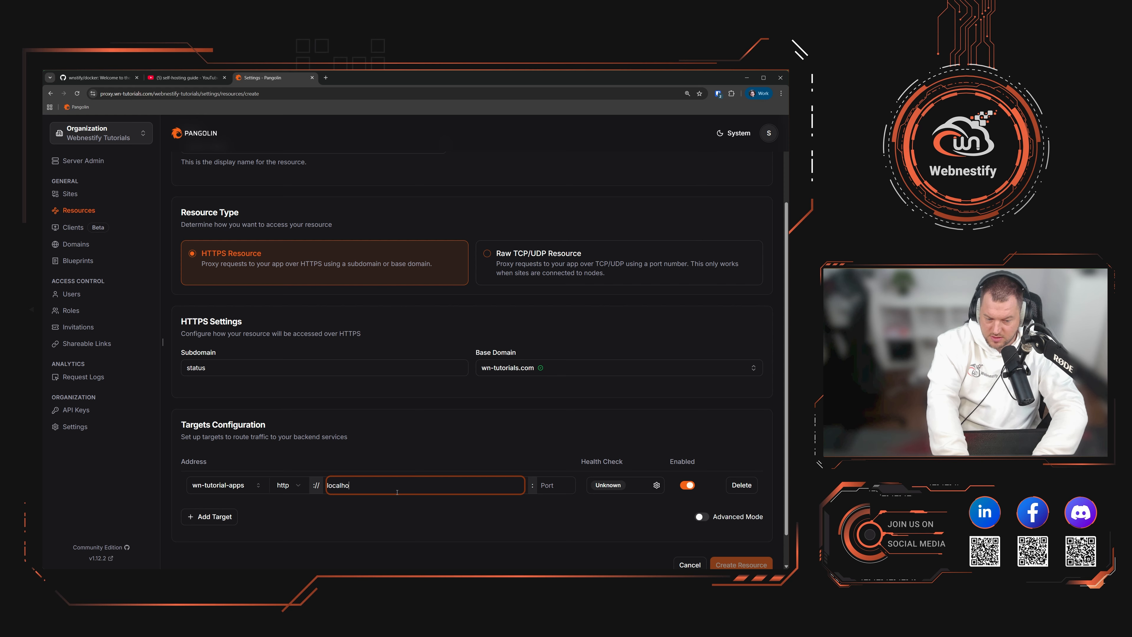
text(st)
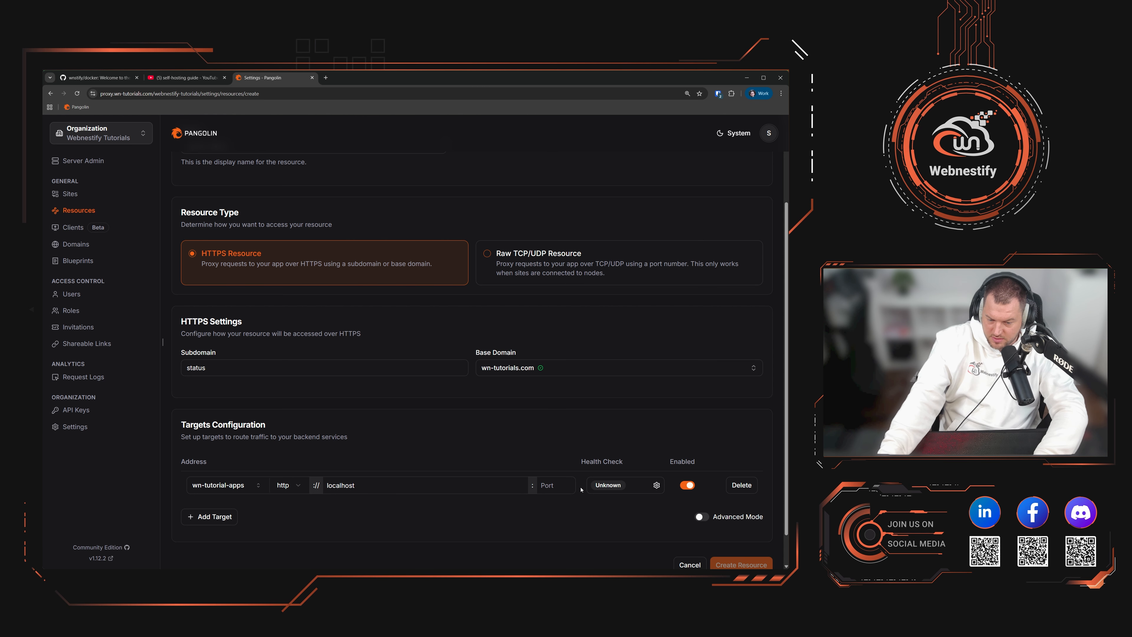
click(565, 489)
text(3001)
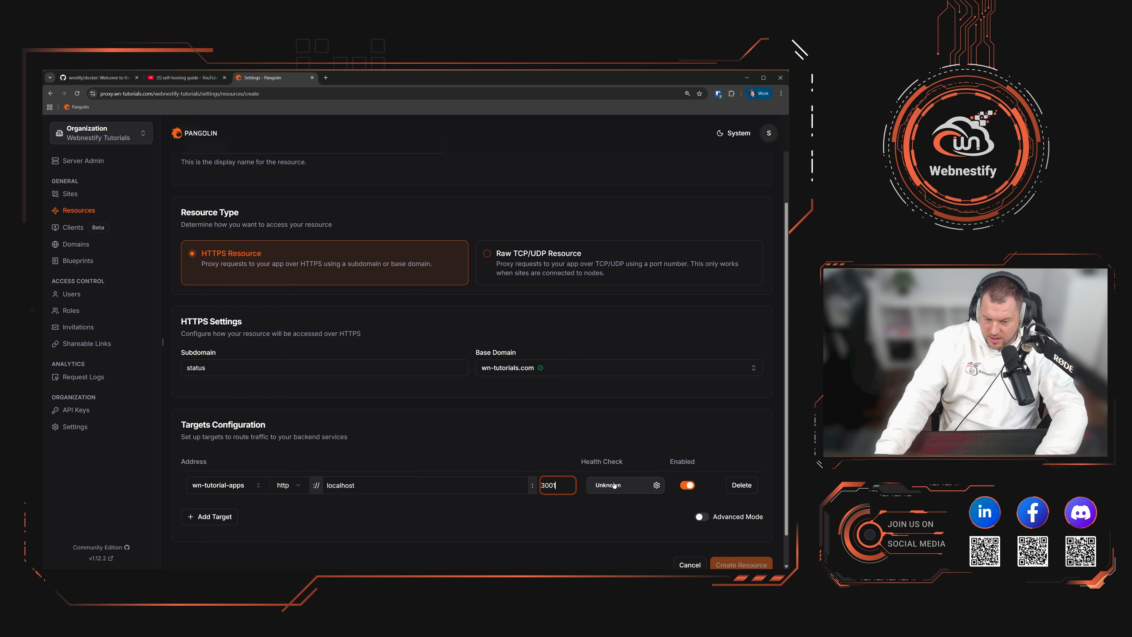
scroll(445, 486, down, 2)
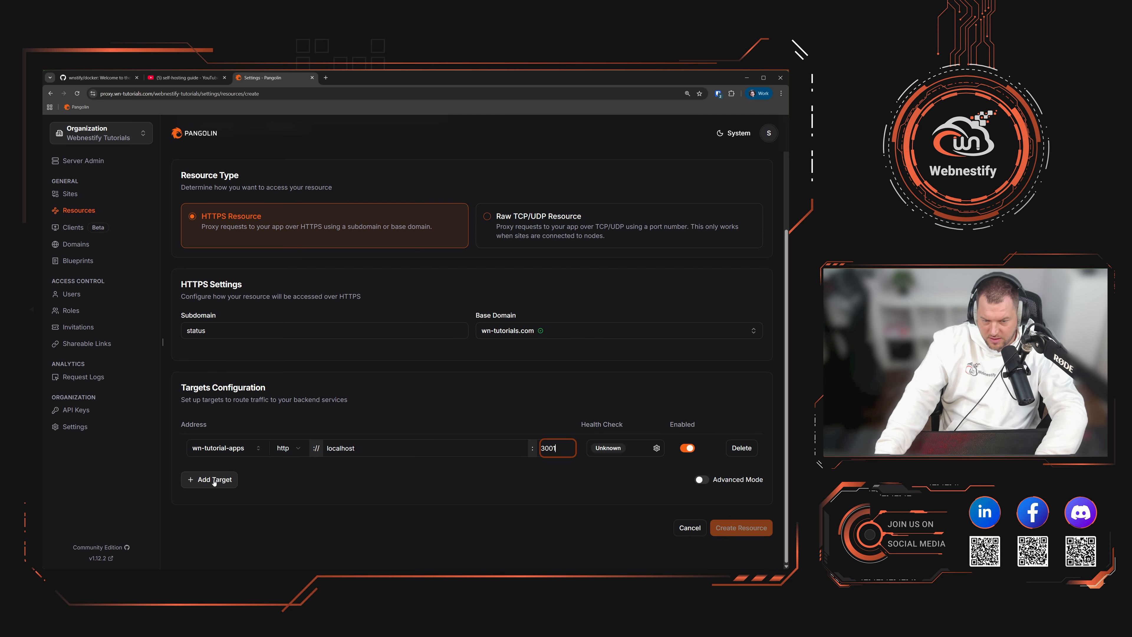
click(593, 528)
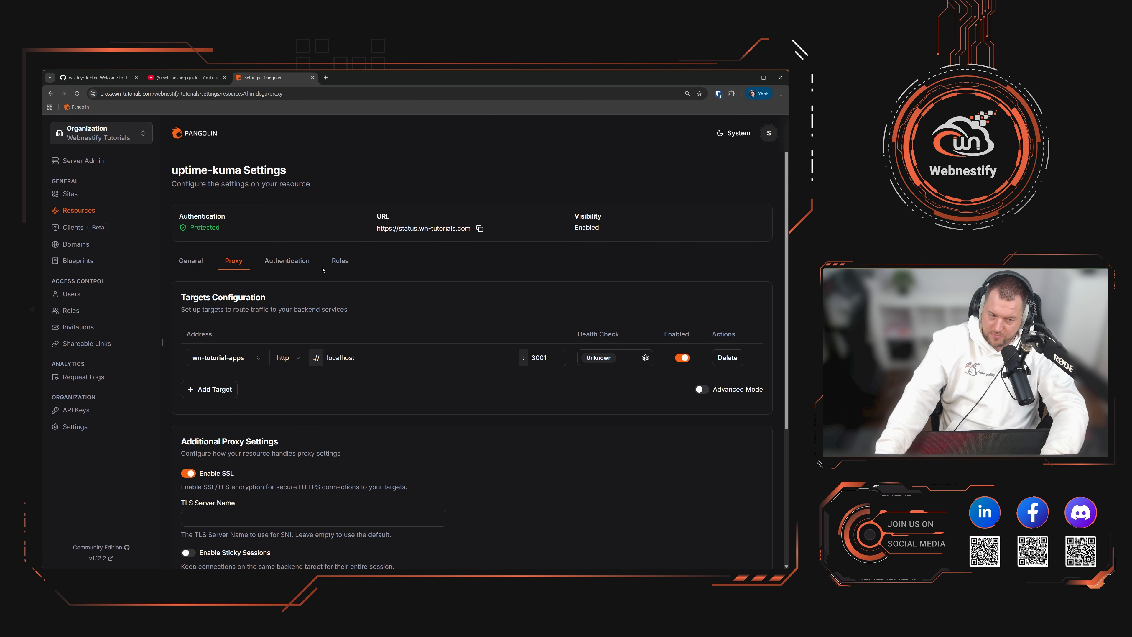
Step: Turn off Use Platform SSO in the uptime-kuma resource's authentication settings and save
click(296, 262)
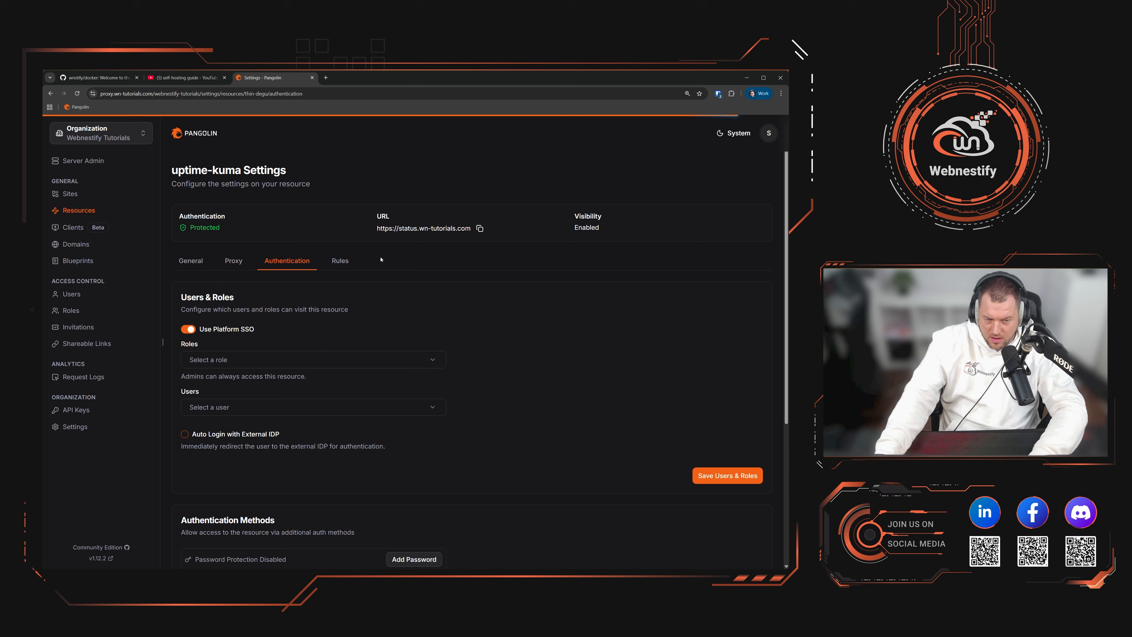
click(188, 329)
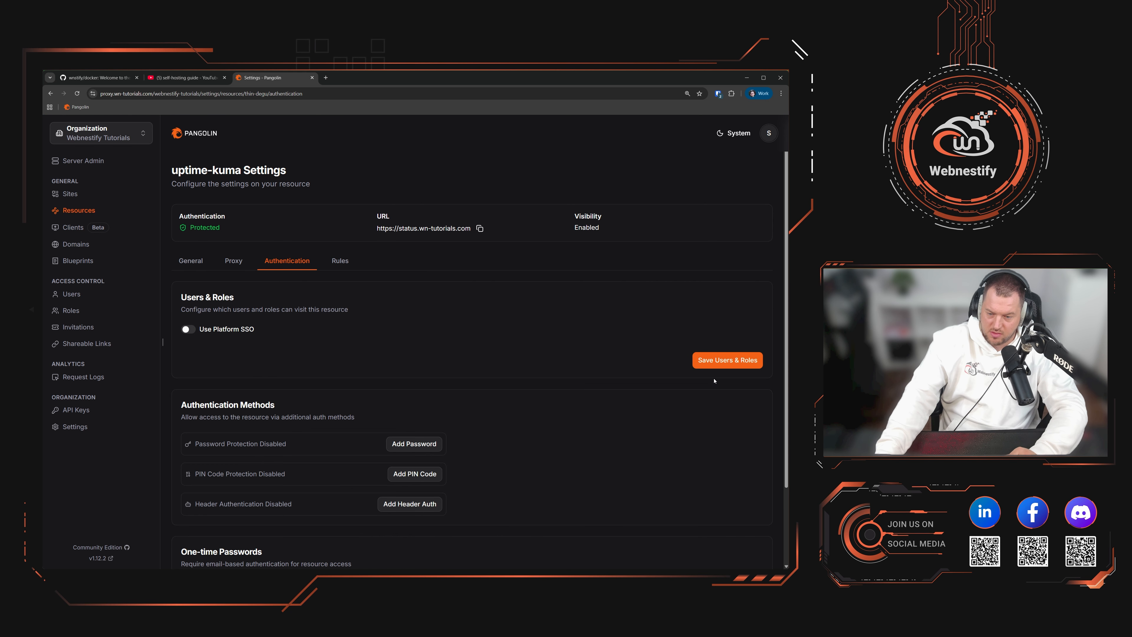
click(727, 359)
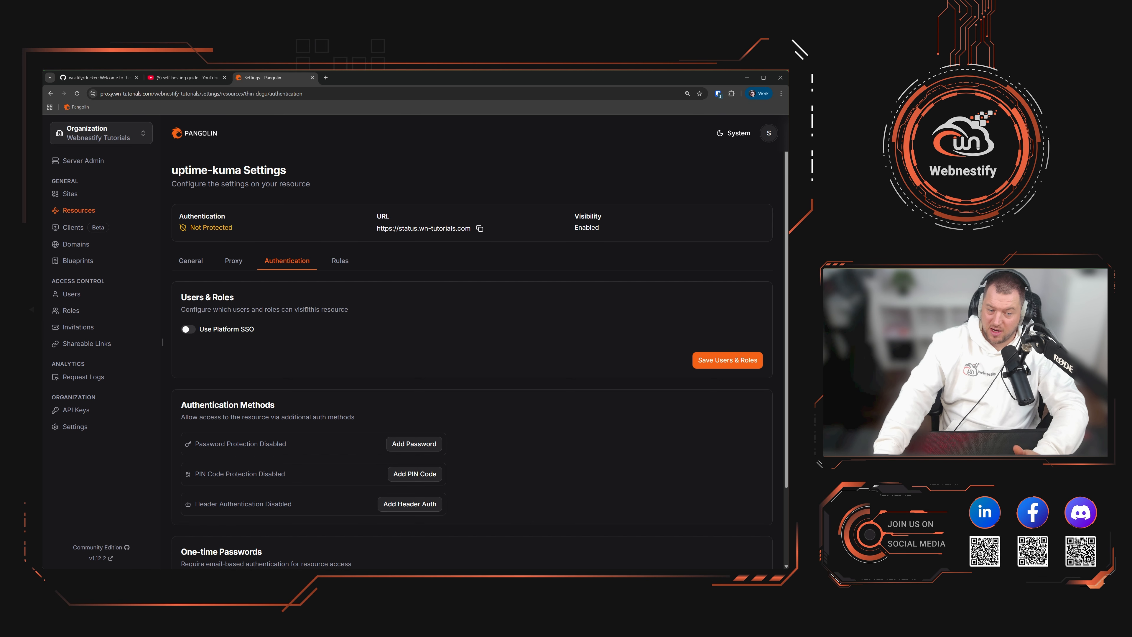
Step: Enable health checks on the localhost:3001 target and save the uptime-kuma proxy settings
click(233, 261)
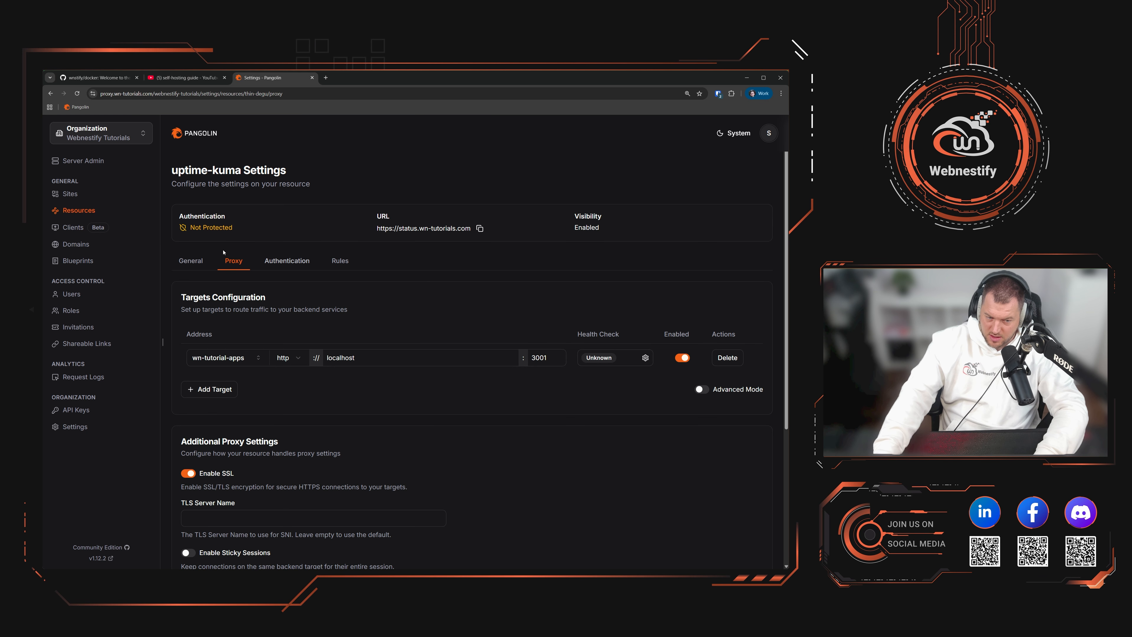
scroll(624, 410, down, 3)
scroll(351, 425, up, 3)
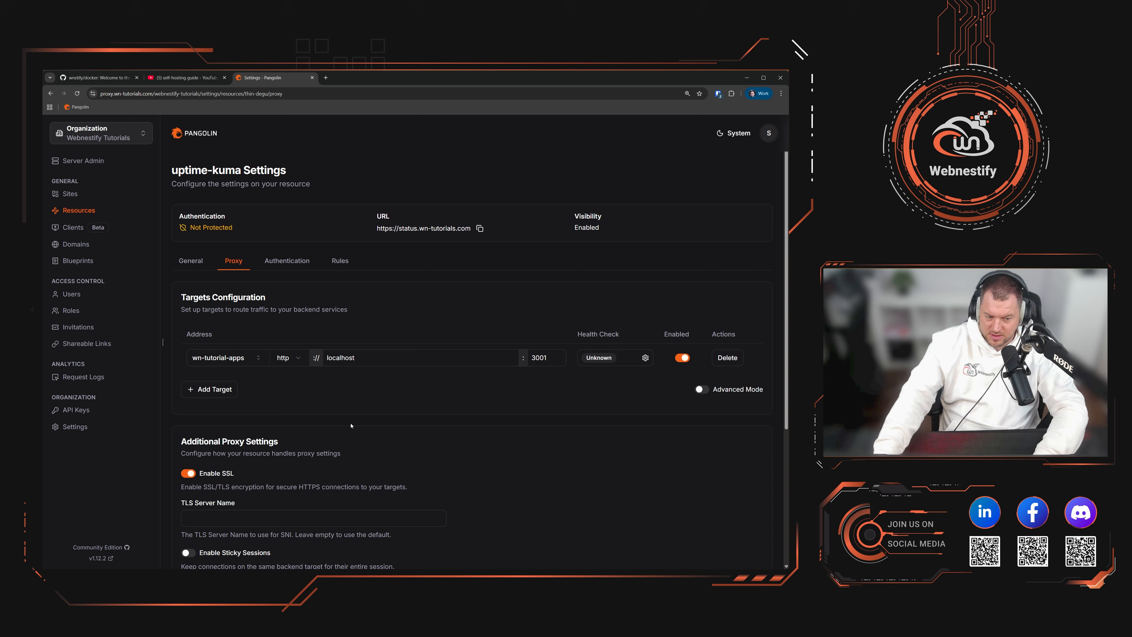
click(644, 357)
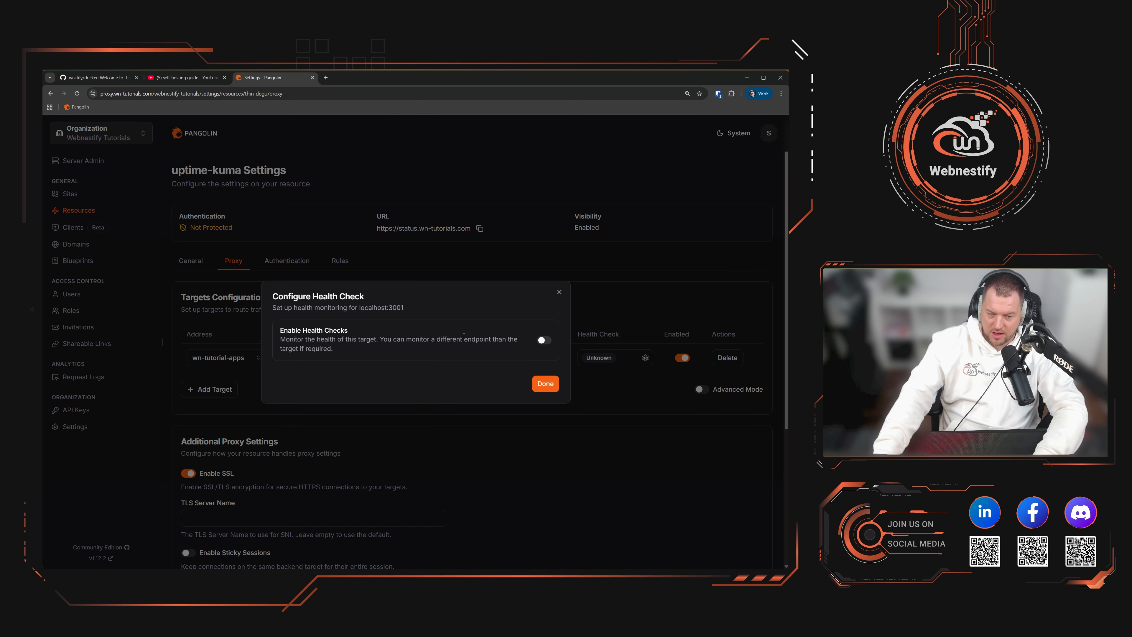
click(544, 341)
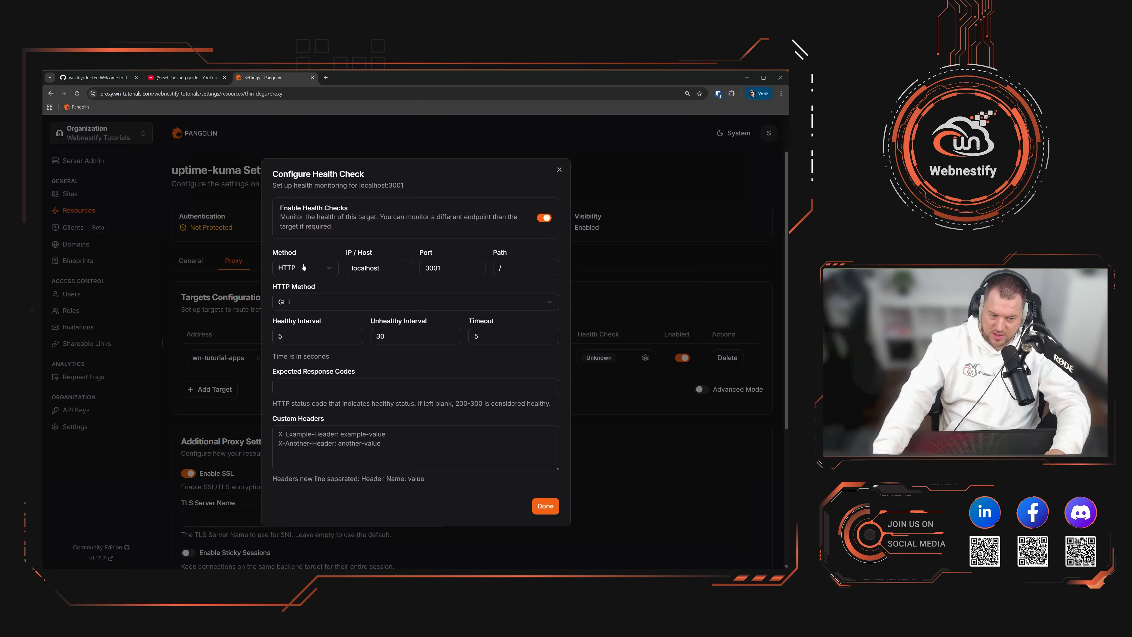
click(545, 505)
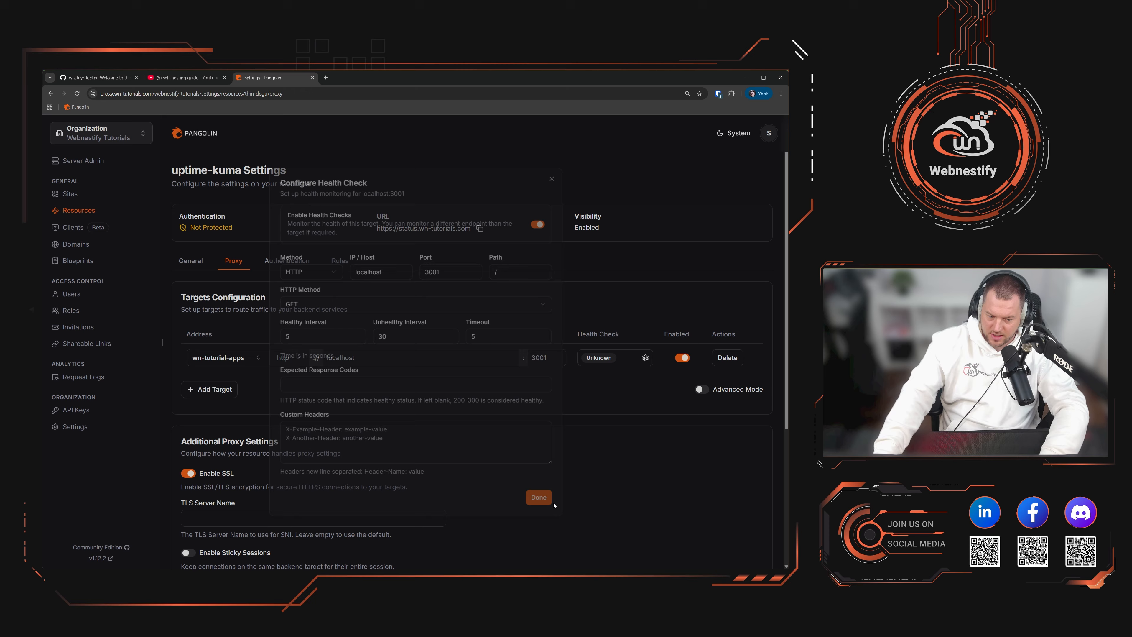
click(646, 357)
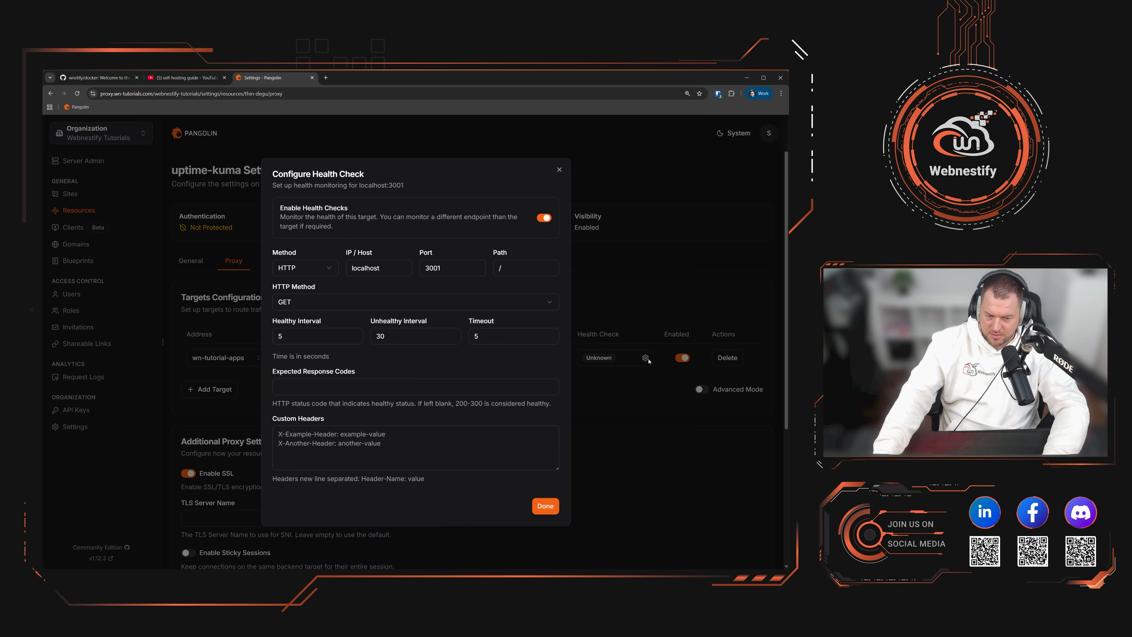
click(544, 218)
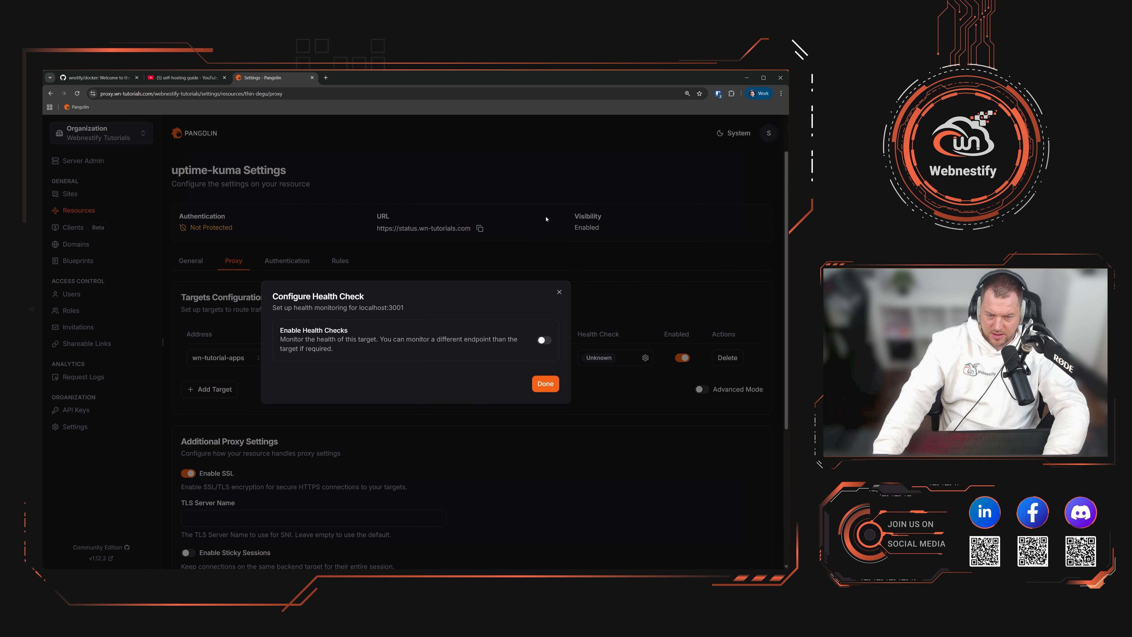
click(542, 349)
click(544, 506)
scroll(646, 446, down, 5)
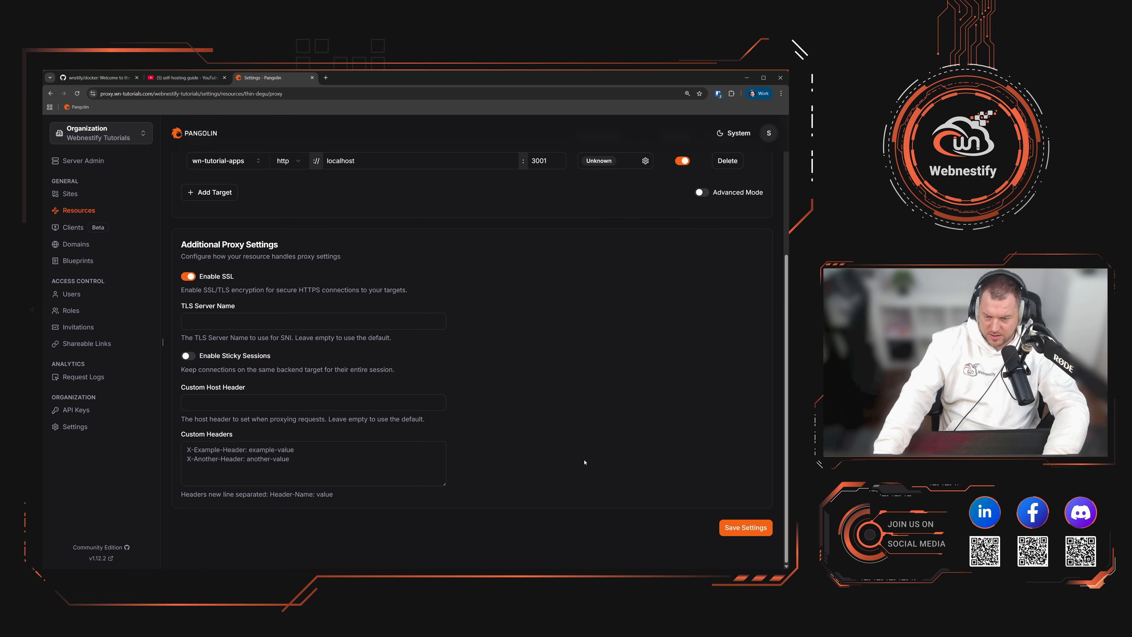
click(725, 527)
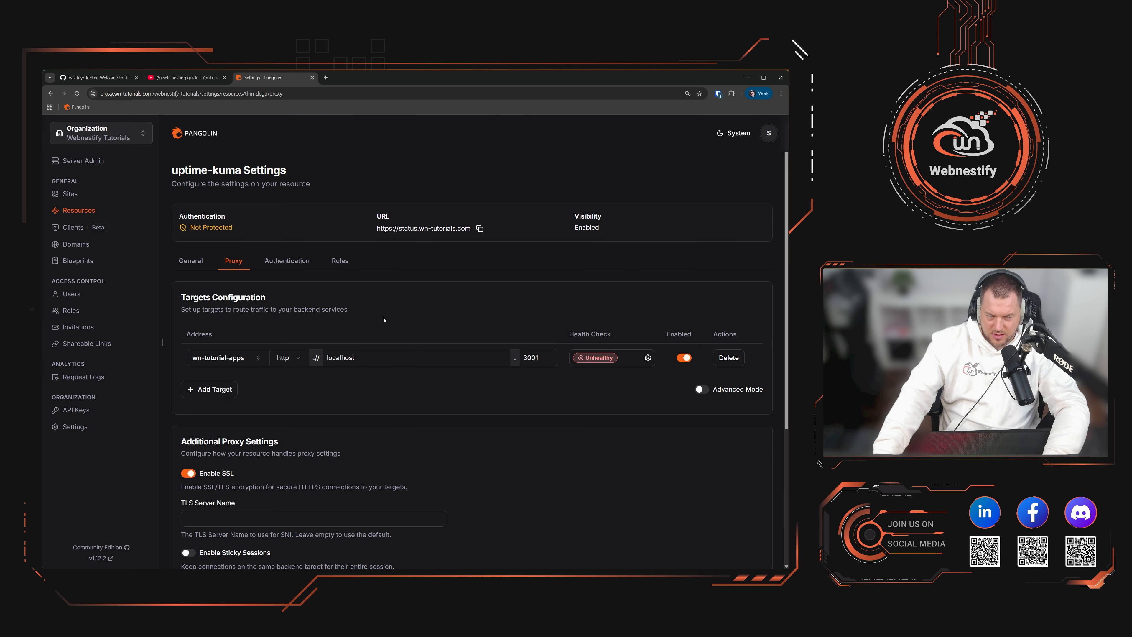
Step: Turn health checks off for the localhost:3001 target and save the proxy settings again
click(648, 357)
click(544, 217)
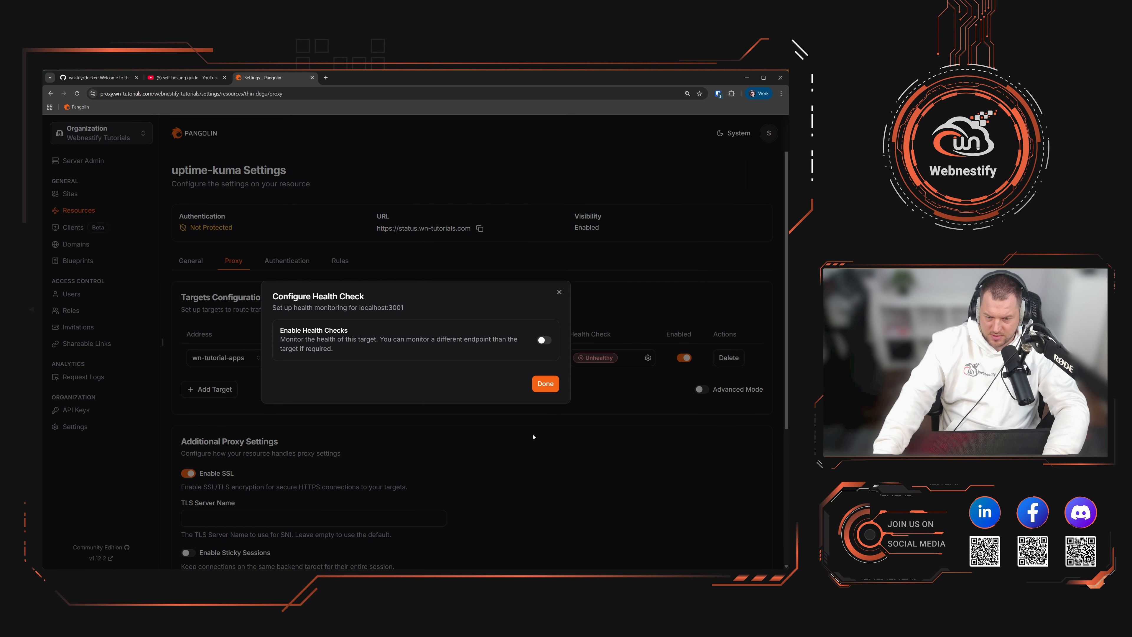
click(545, 386)
scroll(518, 539, down, 5)
click(743, 528)
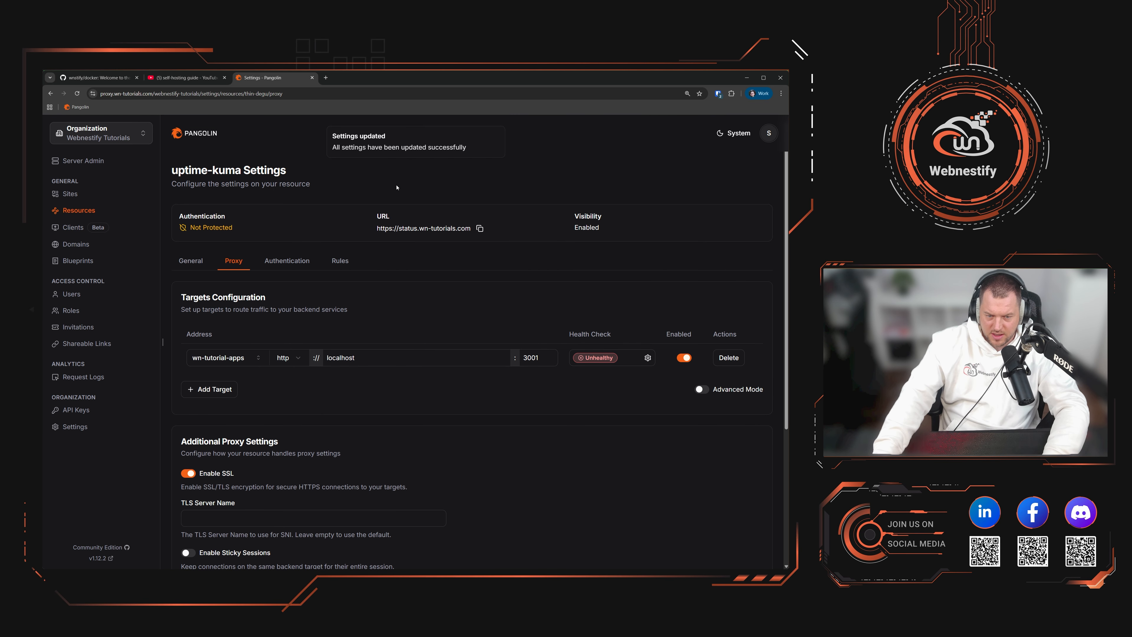
Step: Open status.wn-tutorials.com in a new tab, see the 404 page not found, and return to VS Code
click(425, 229)
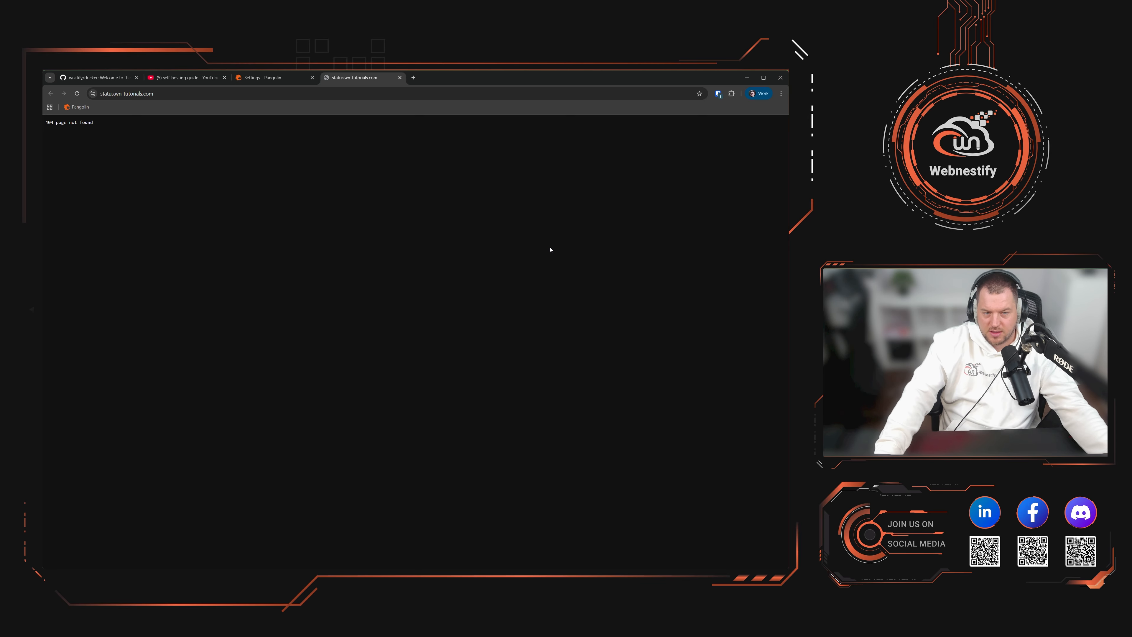
key(alt+Tab)
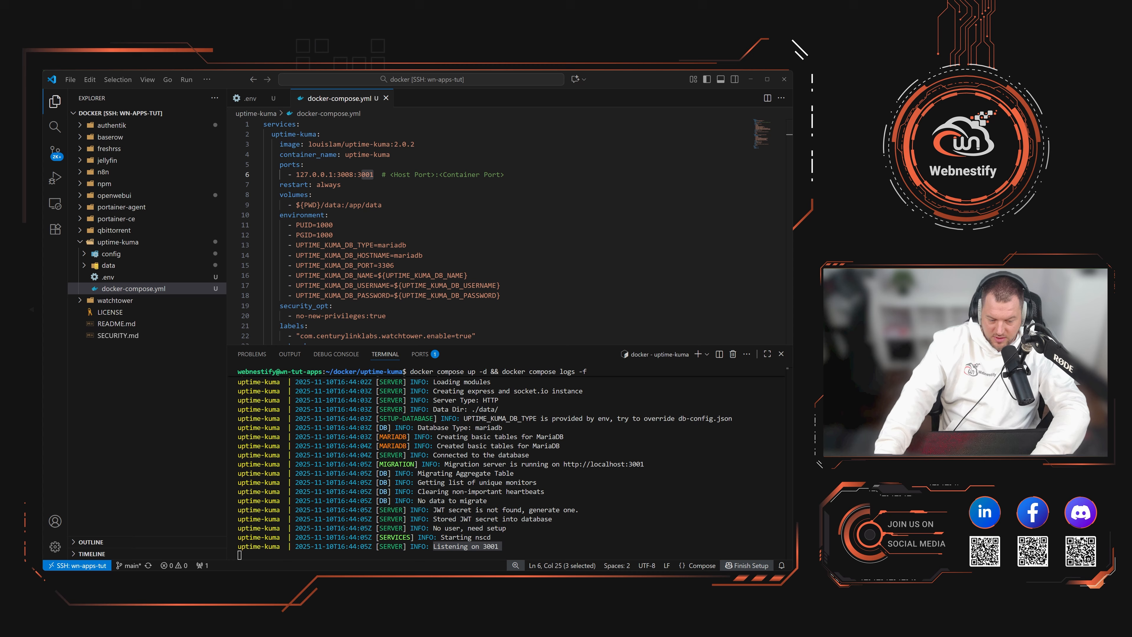
Step: Copy the ECONNREFUSED database error, stop following the logs, and list containers with docker ps
click(602, 521)
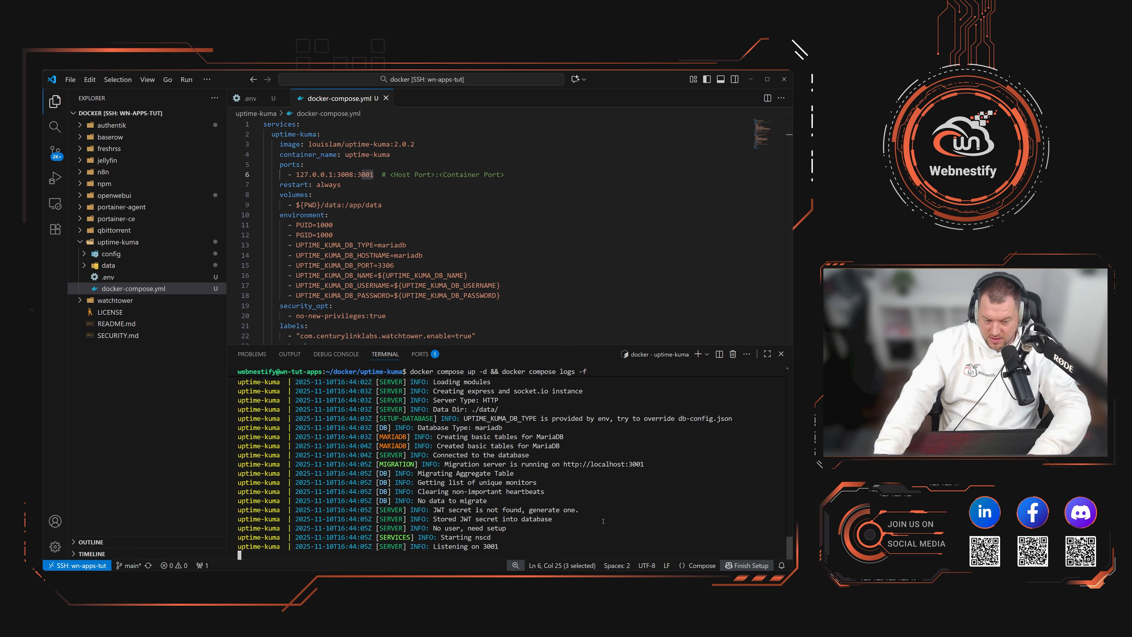
scroll(455, 426, up, 5)
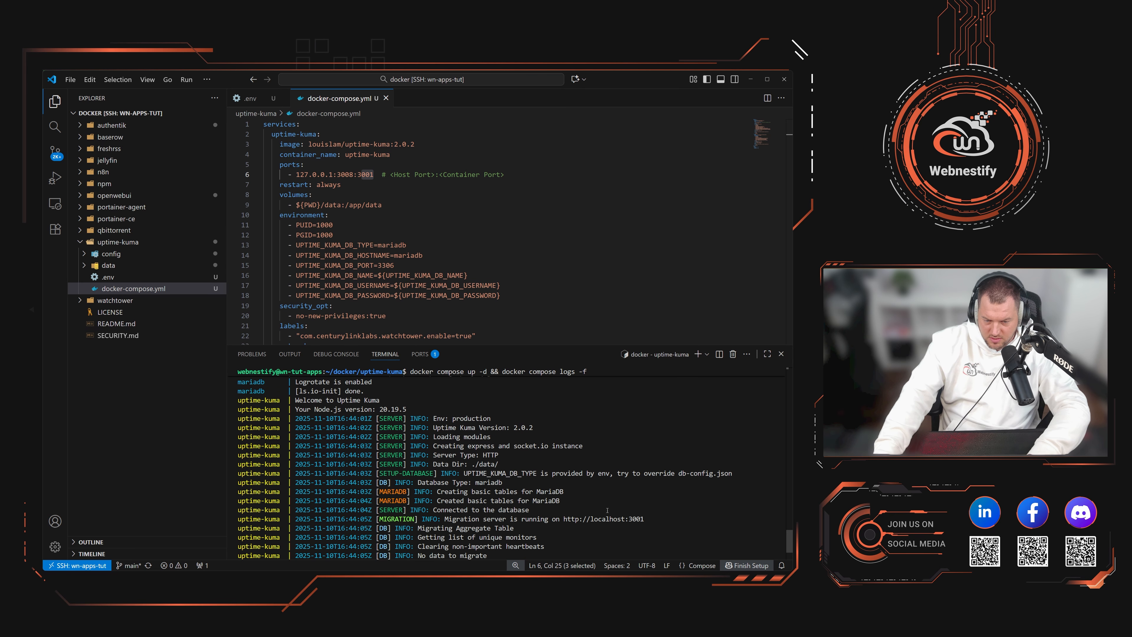
drag(446, 427, 710, 427)
key(ctrl+c)
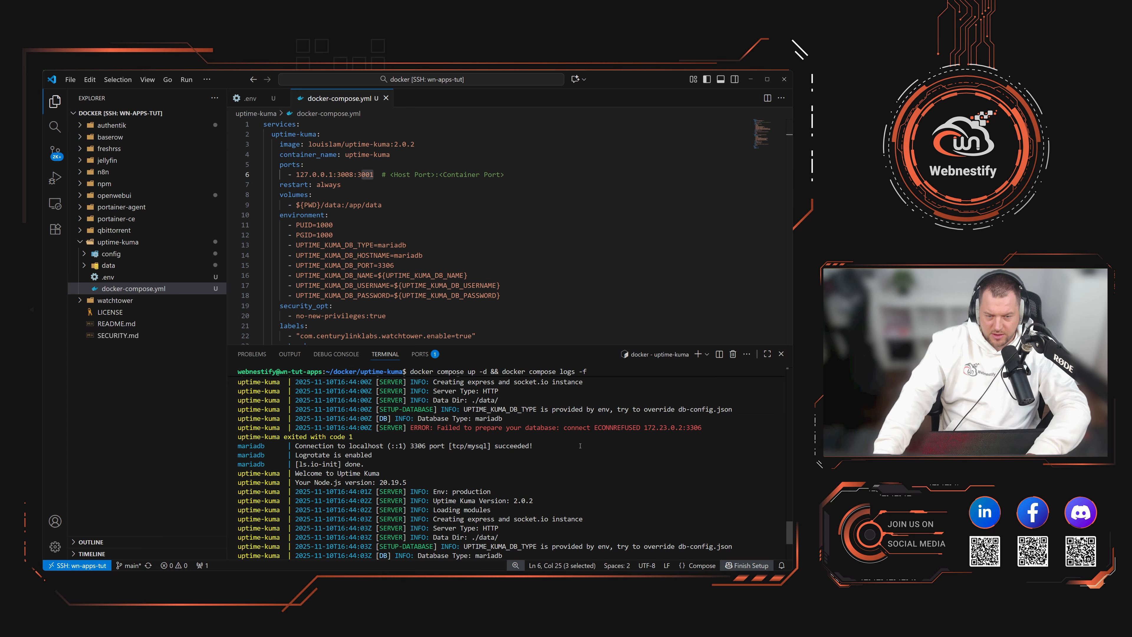
key(ctrl+c)
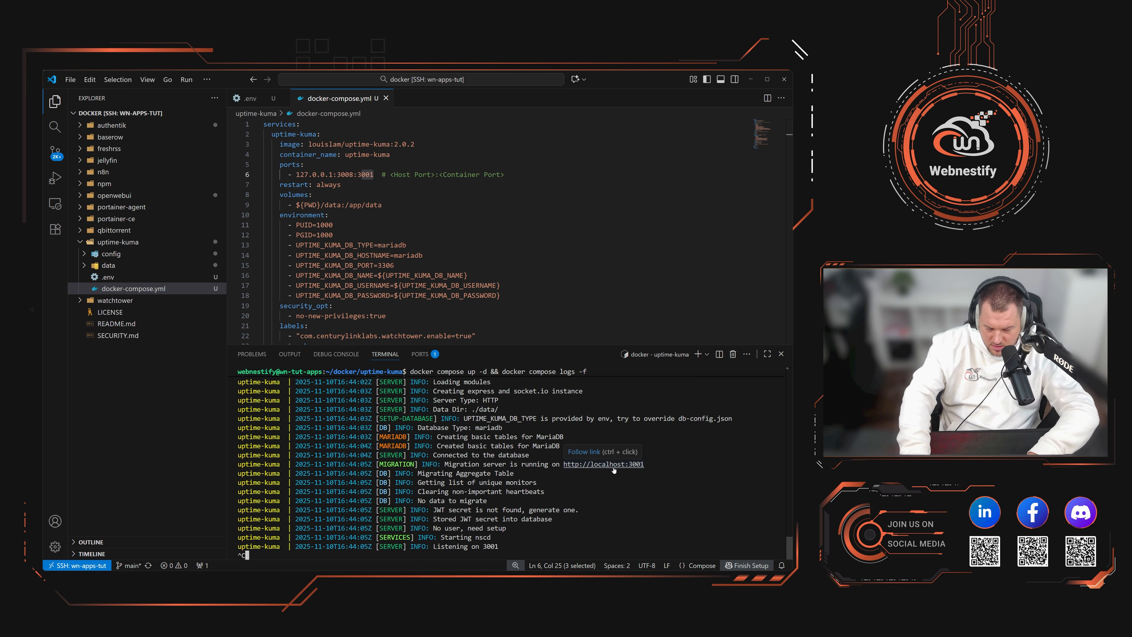
key(ctrl+c)
key(ctrl+c)
key(ctrl+c)
text(docker ps)
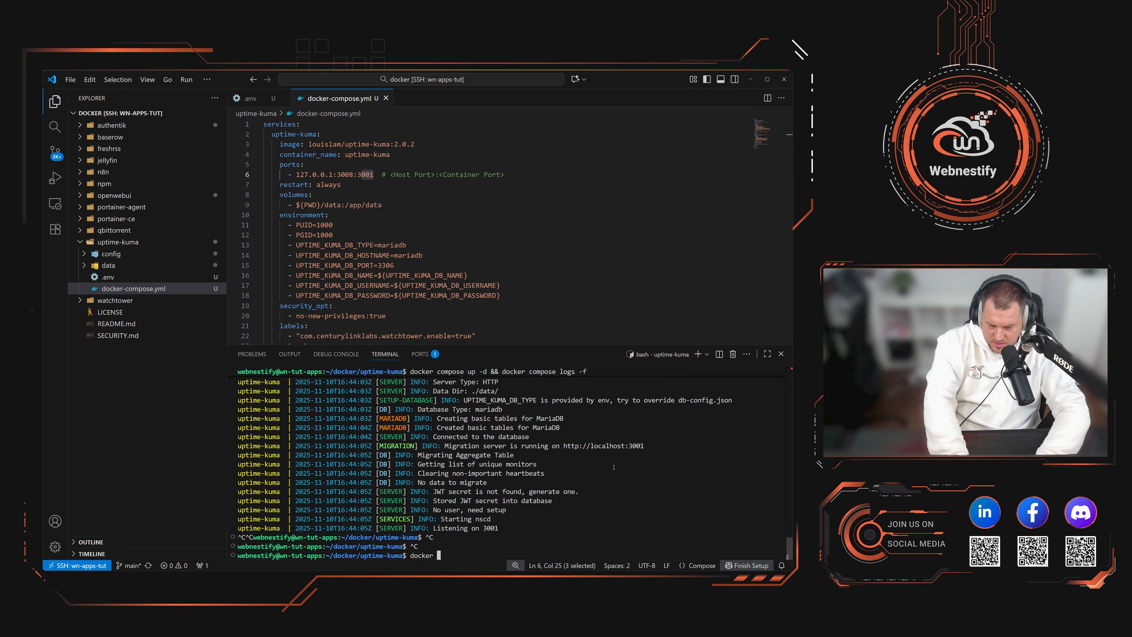
key(Return)
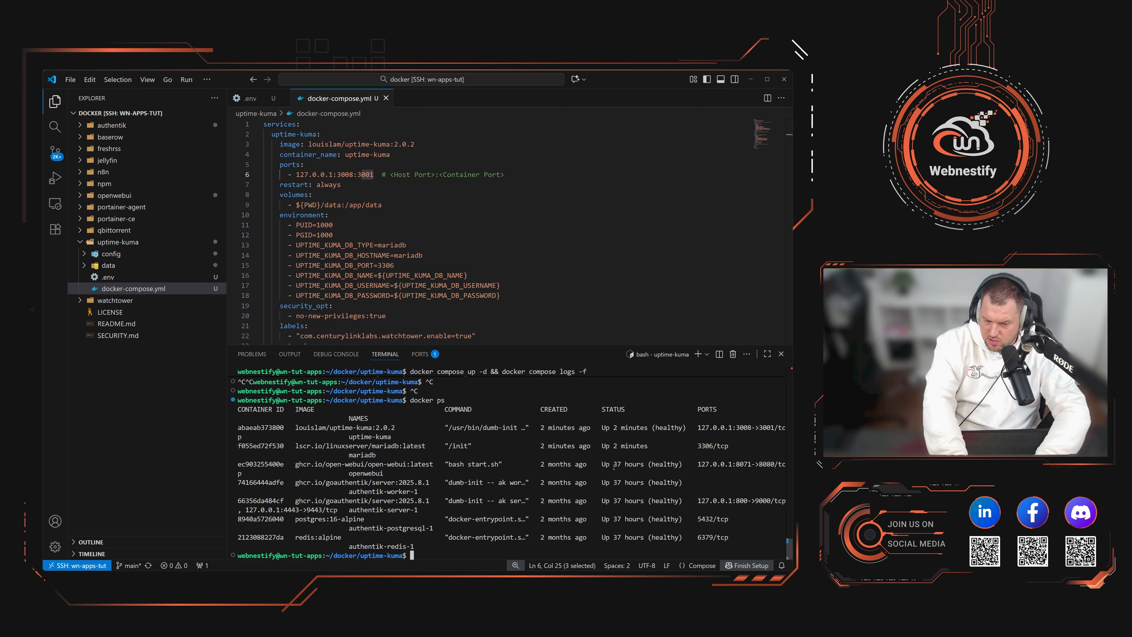
key(ctrl+c)
key(ctrl+c)
Step: Run docker compose restart && docker compose logs -f, checking the UPTIME_KUMA_DB_TYPE log line
text(dock)
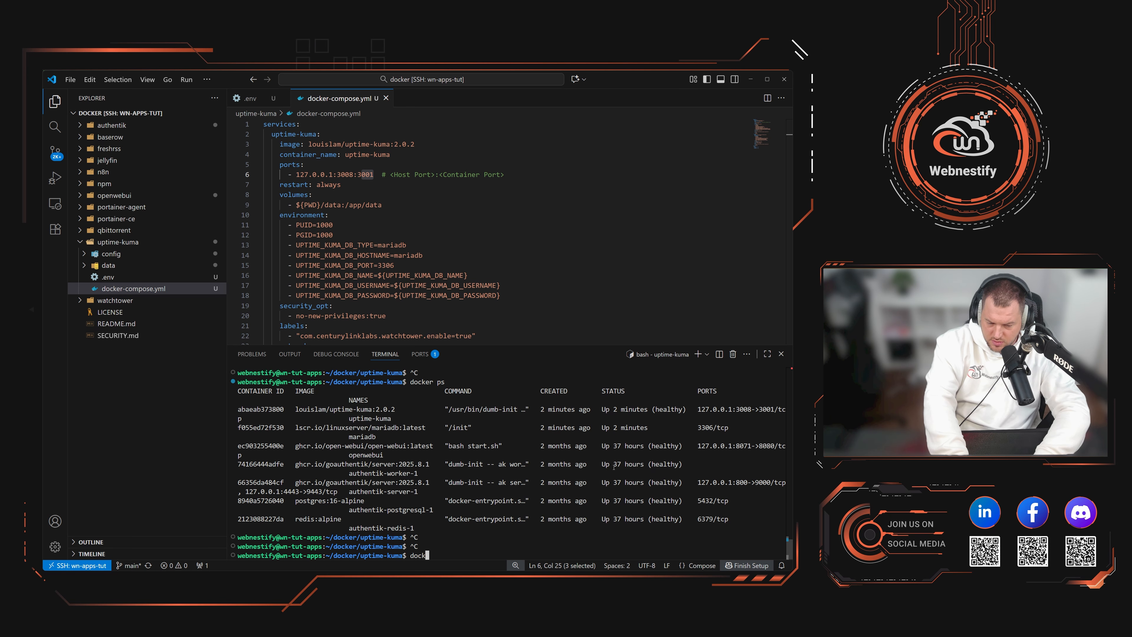
text(er compose restar)
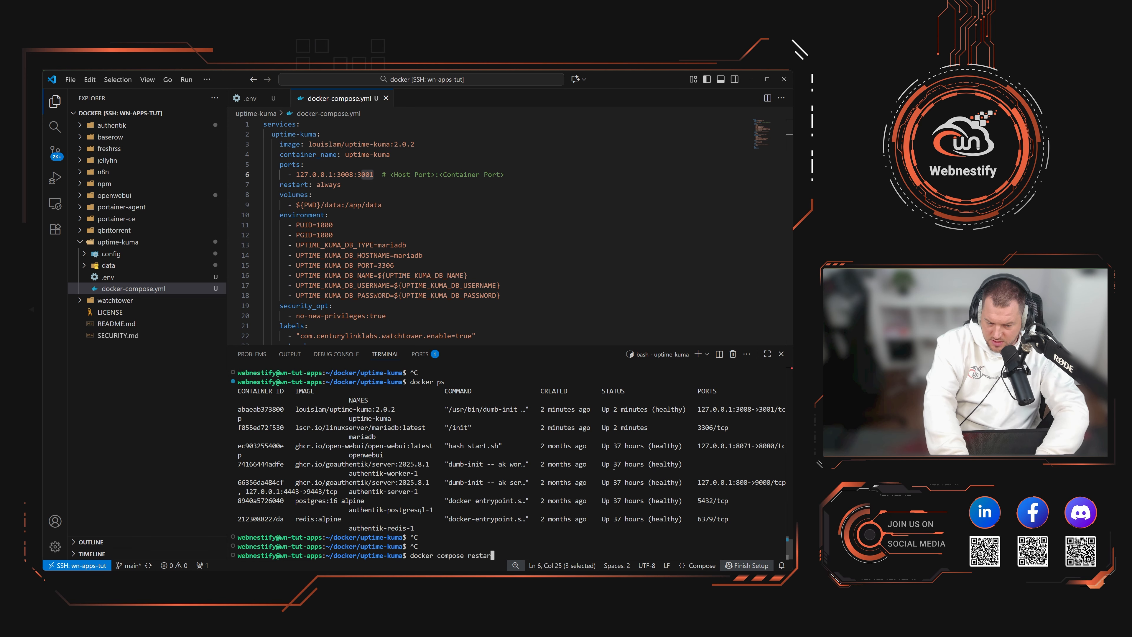
text(t )
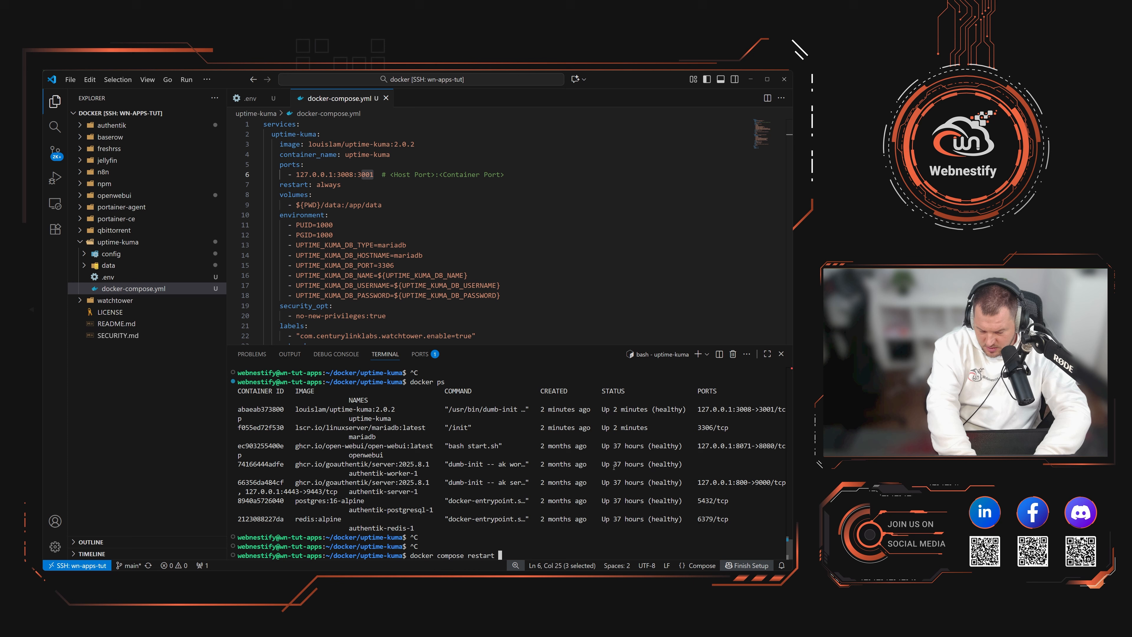
text(&& docker compose l)
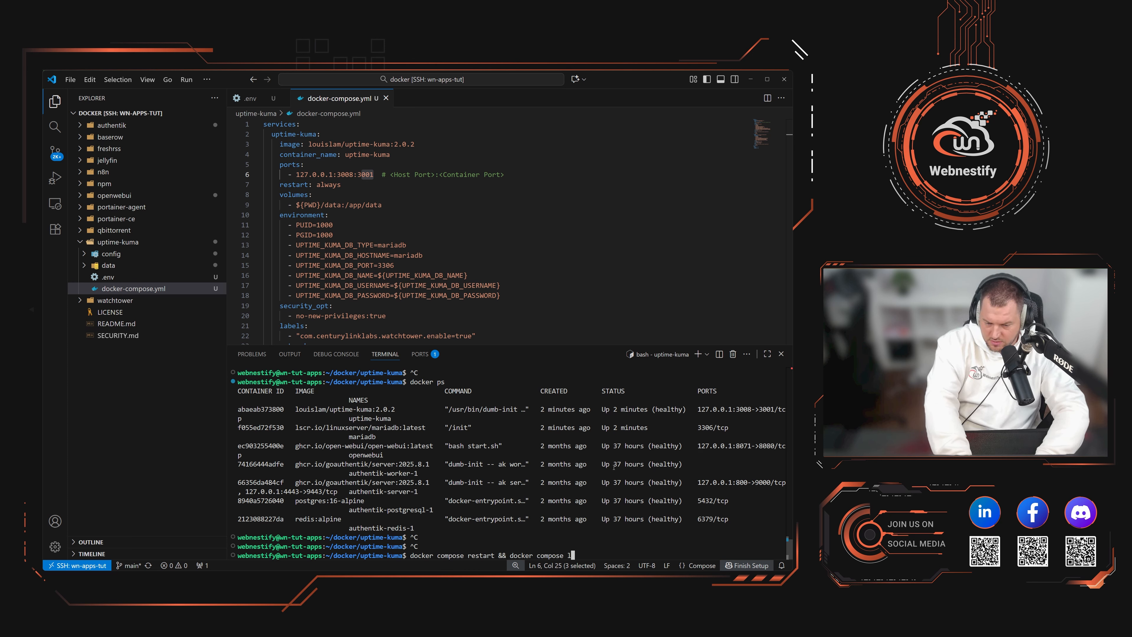
text(ogs -f)
key(Return)
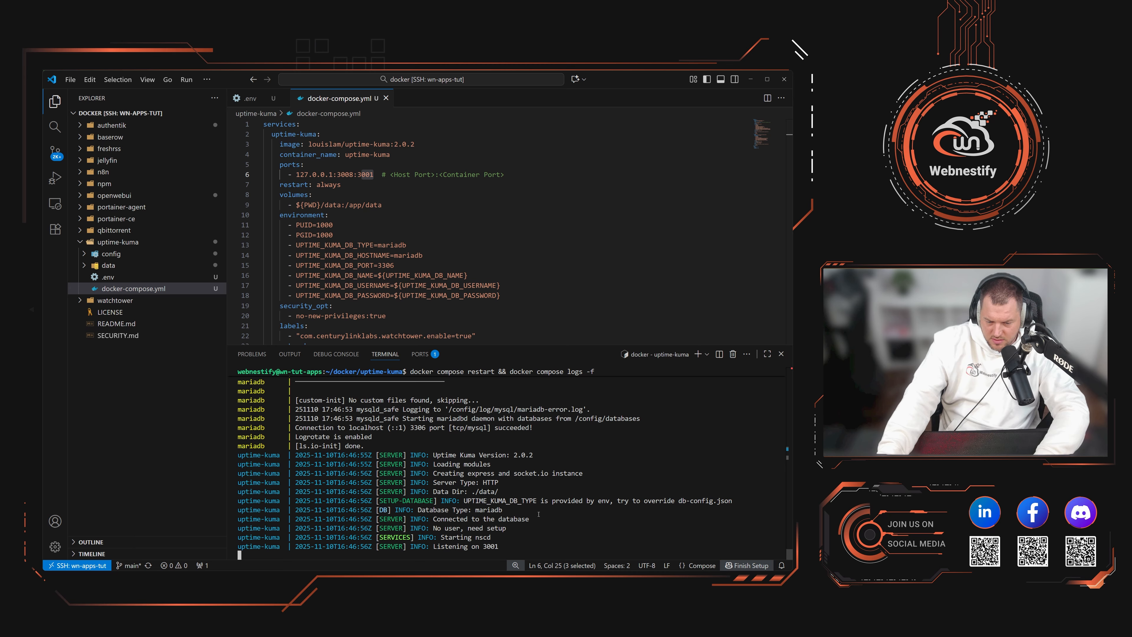
drag(486, 500, 648, 500)
click(691, 512)
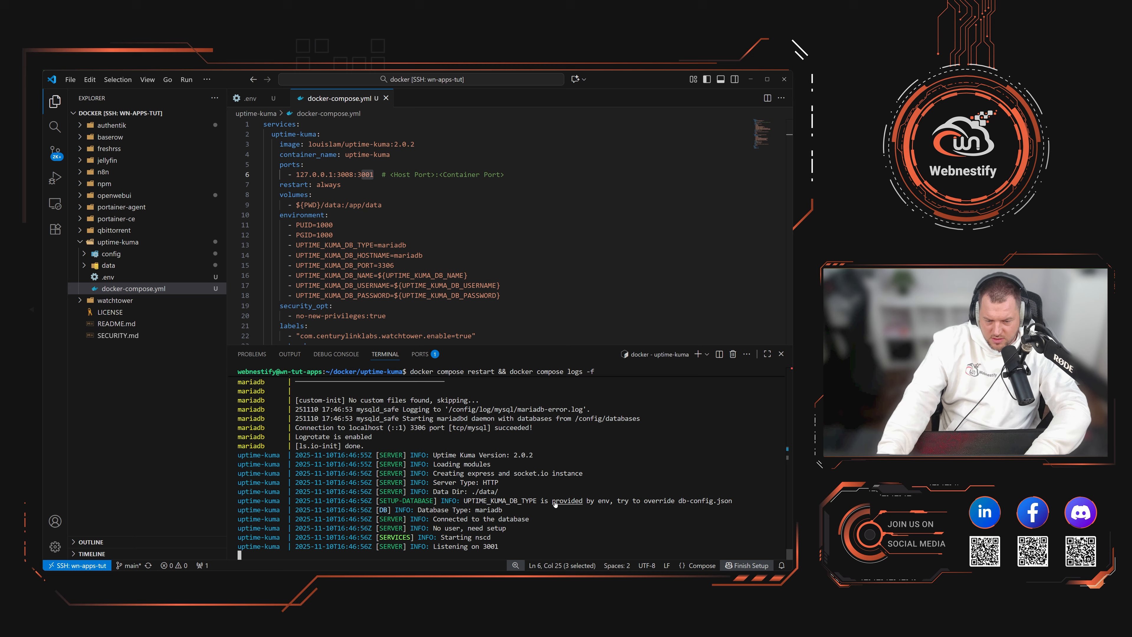
key(ctrl+c)
key(ctrl+c)
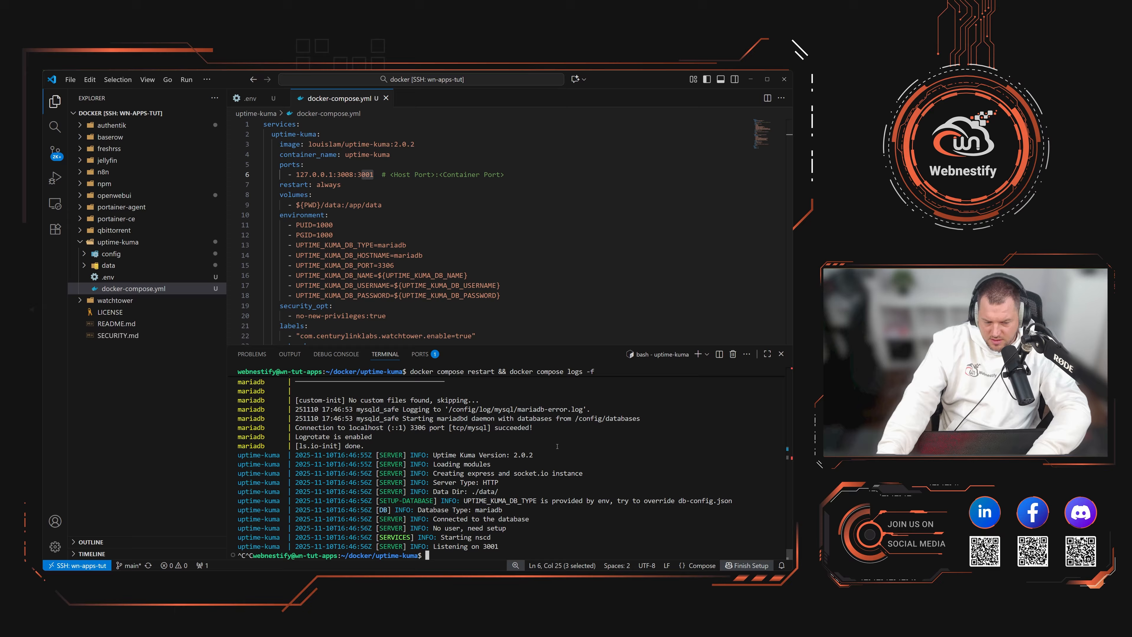
Step: Clear the terminal and list the uptime-kuma folder's config and data entries with ls -al
text(clear)
key(Return)
text(ls)
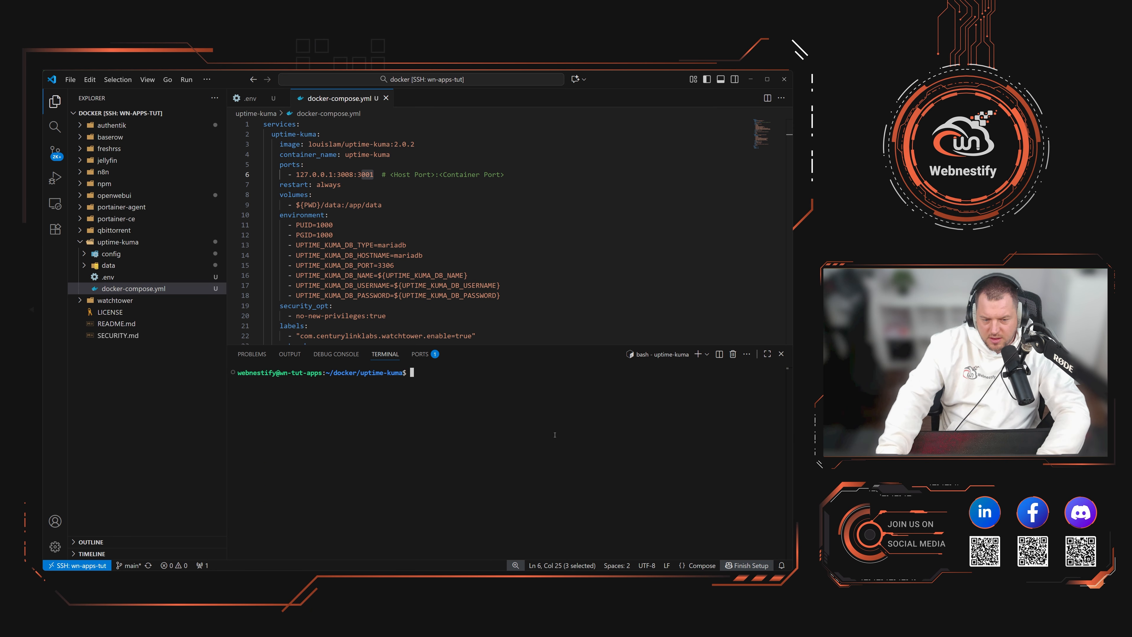
text( -al)
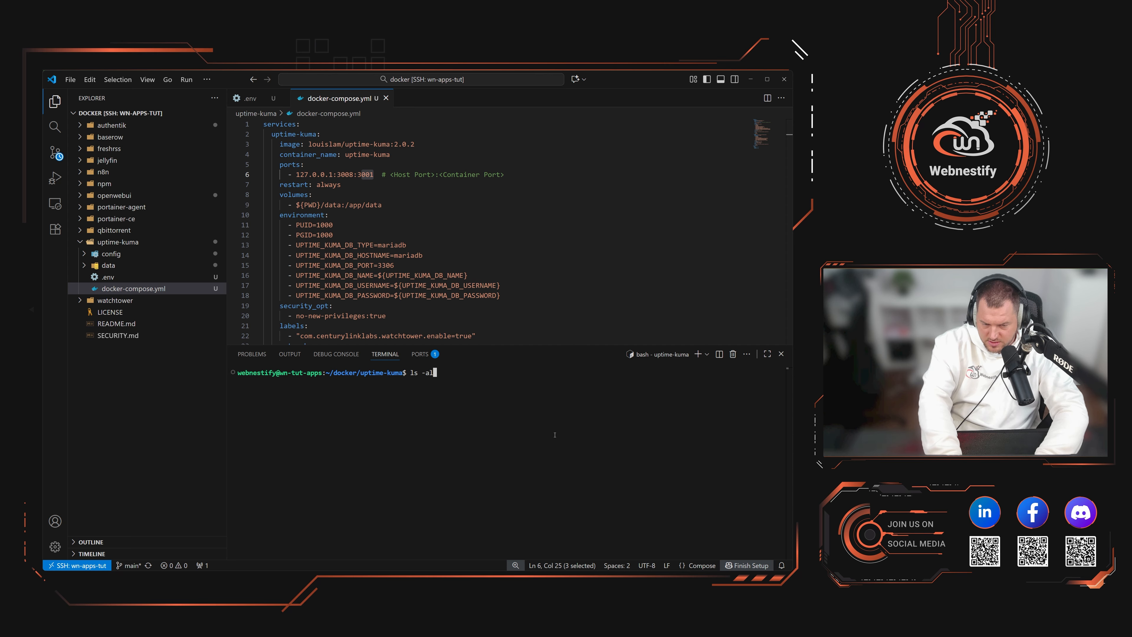
key(Return)
drag(463, 418, 310, 409)
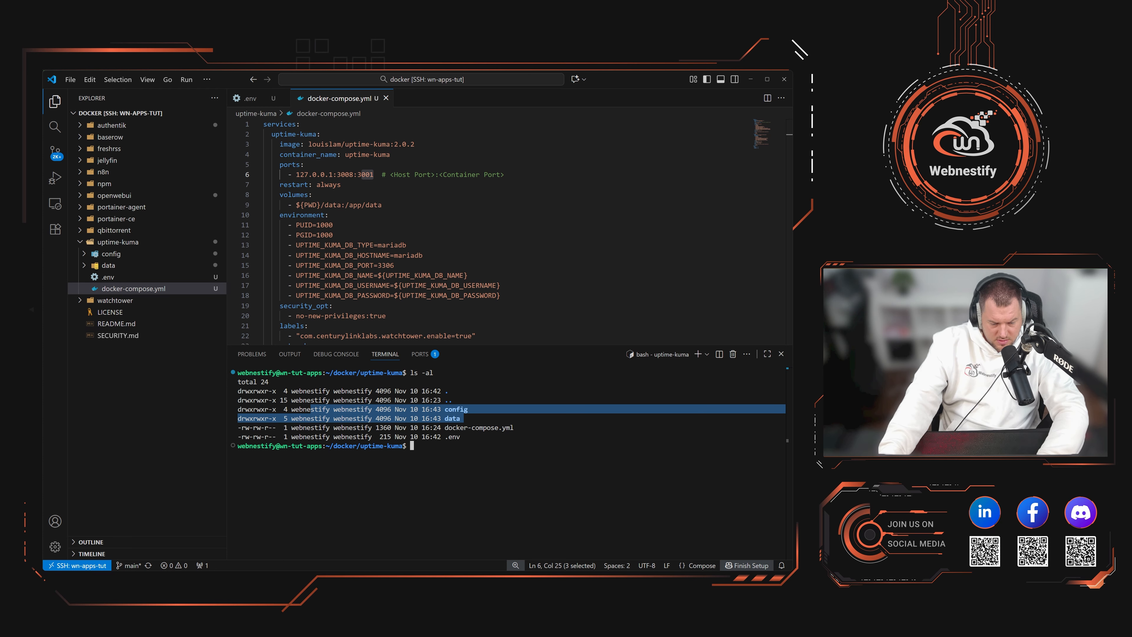
key(alt+Tab)
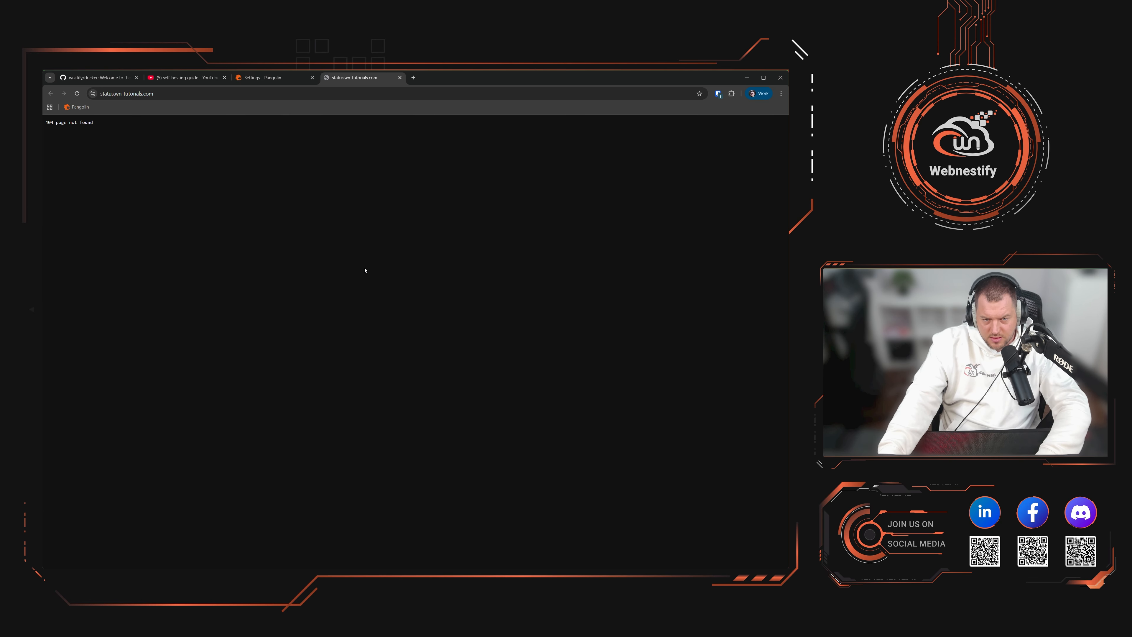
Step: Set the uptime-kuma target protocol to https and save the proxy settings
click(183, 92)
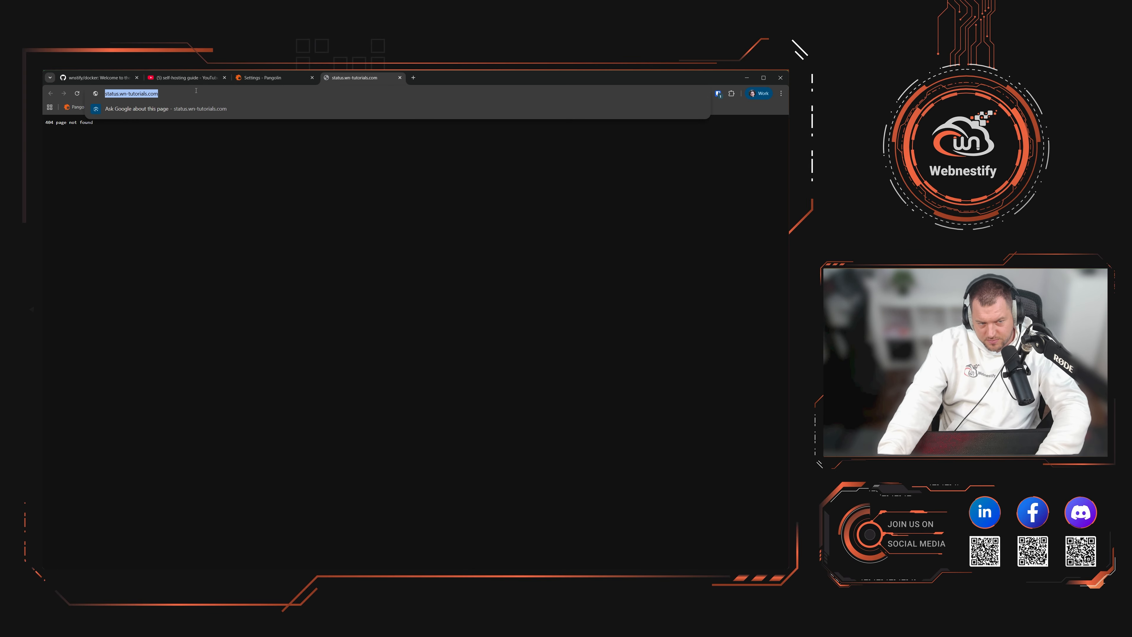
click(271, 77)
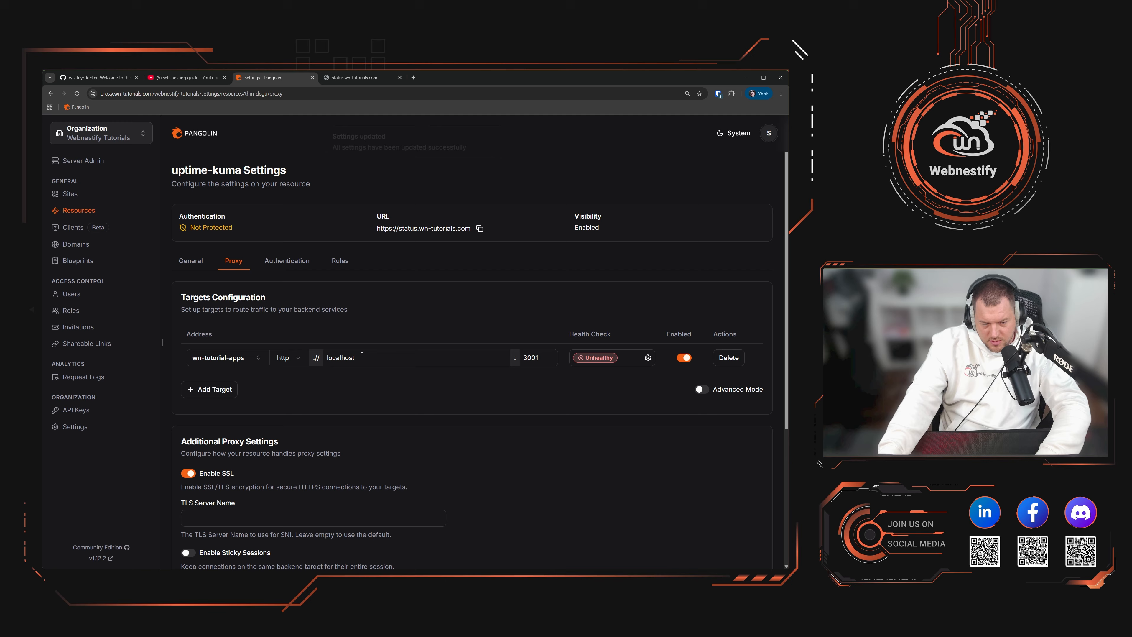
click(297, 358)
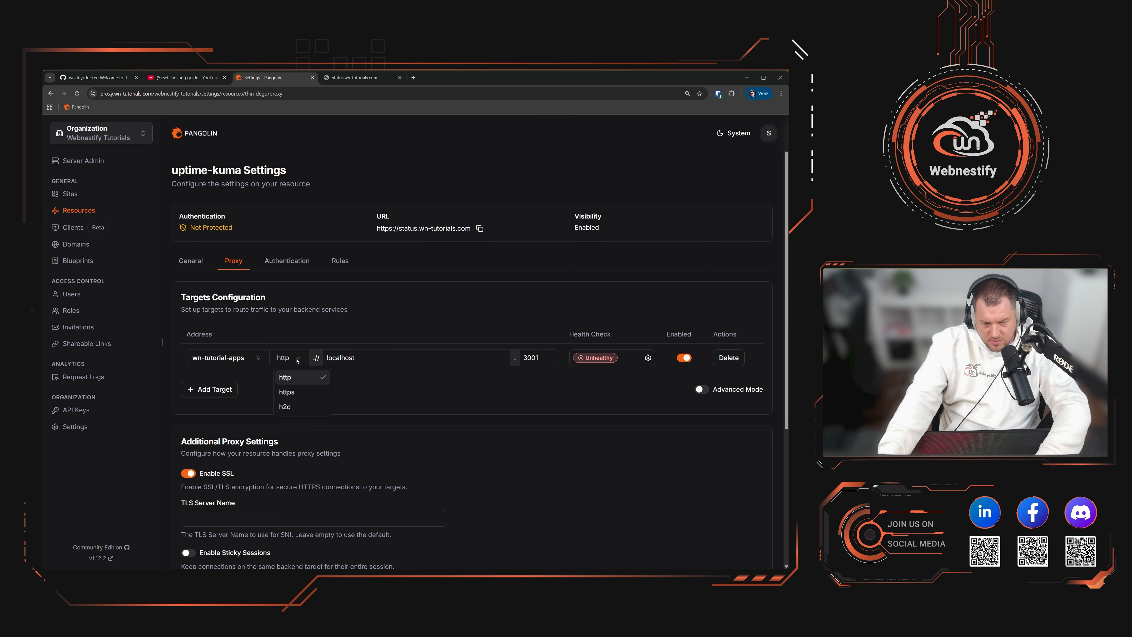
click(287, 393)
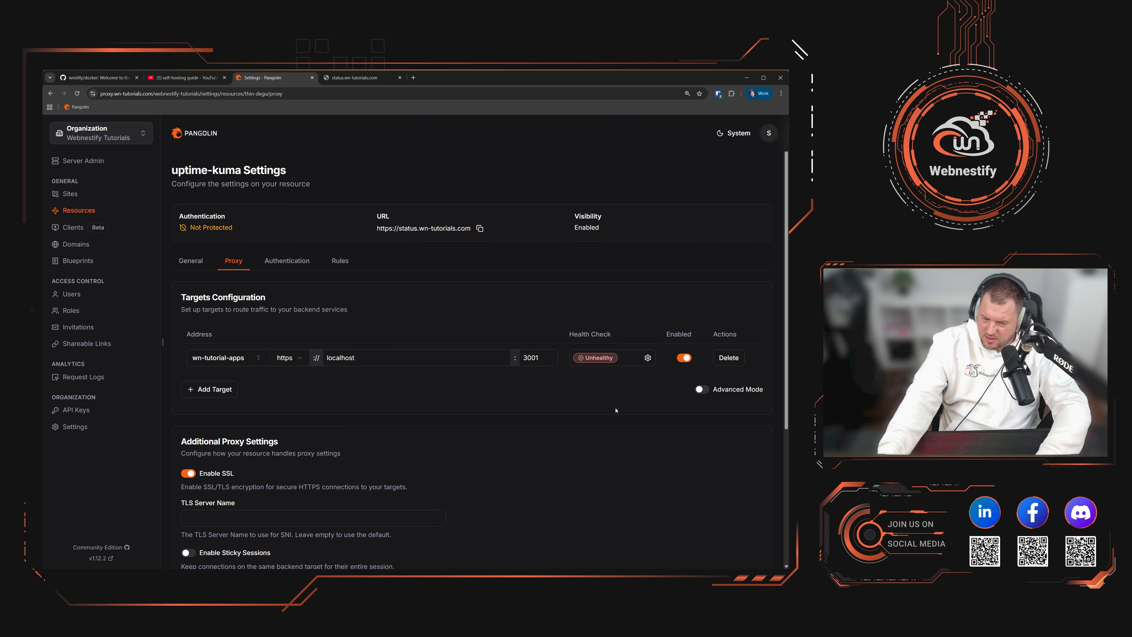
scroll(716, 362, down, 5)
click(745, 527)
scroll(625, 493, up, 5)
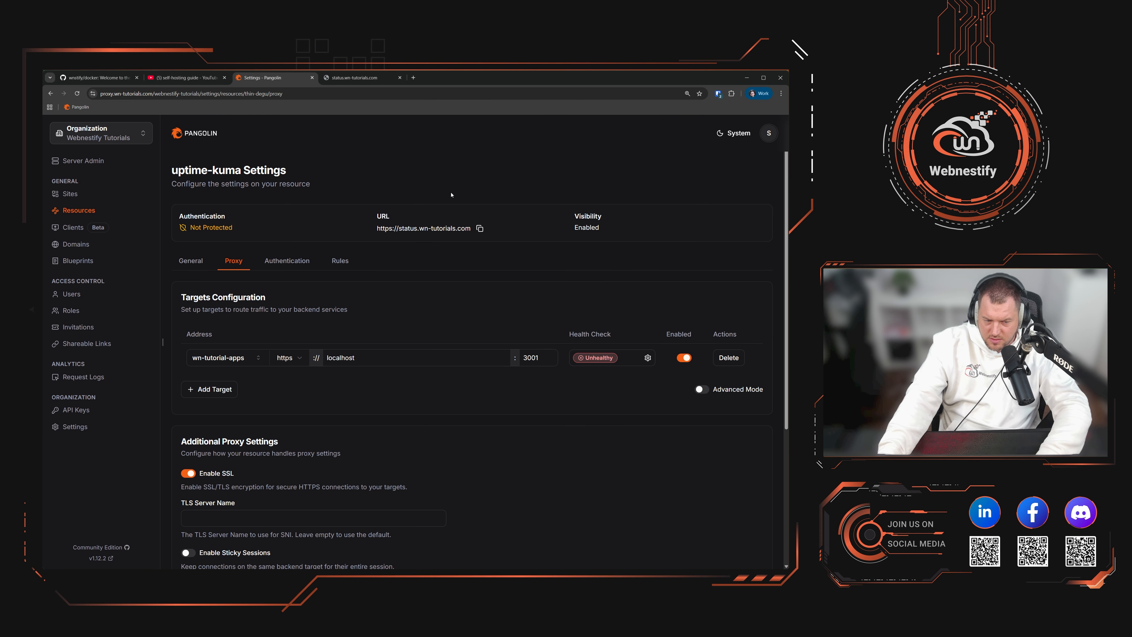
Step: With the status site still returning 404, change the target protocol to http
click(356, 77)
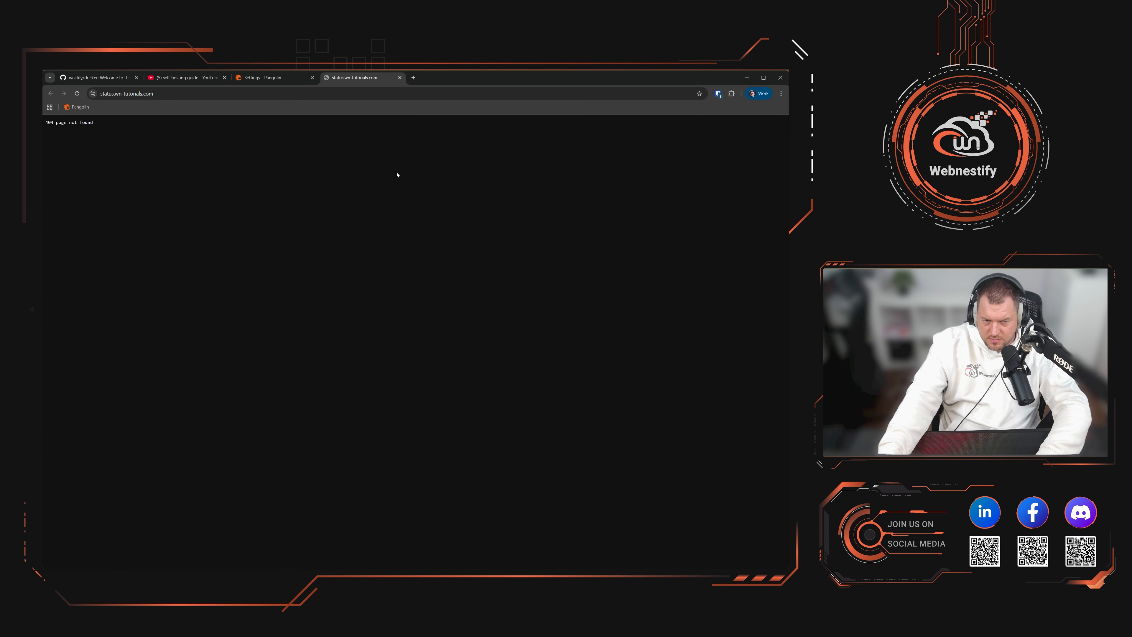
click(266, 79)
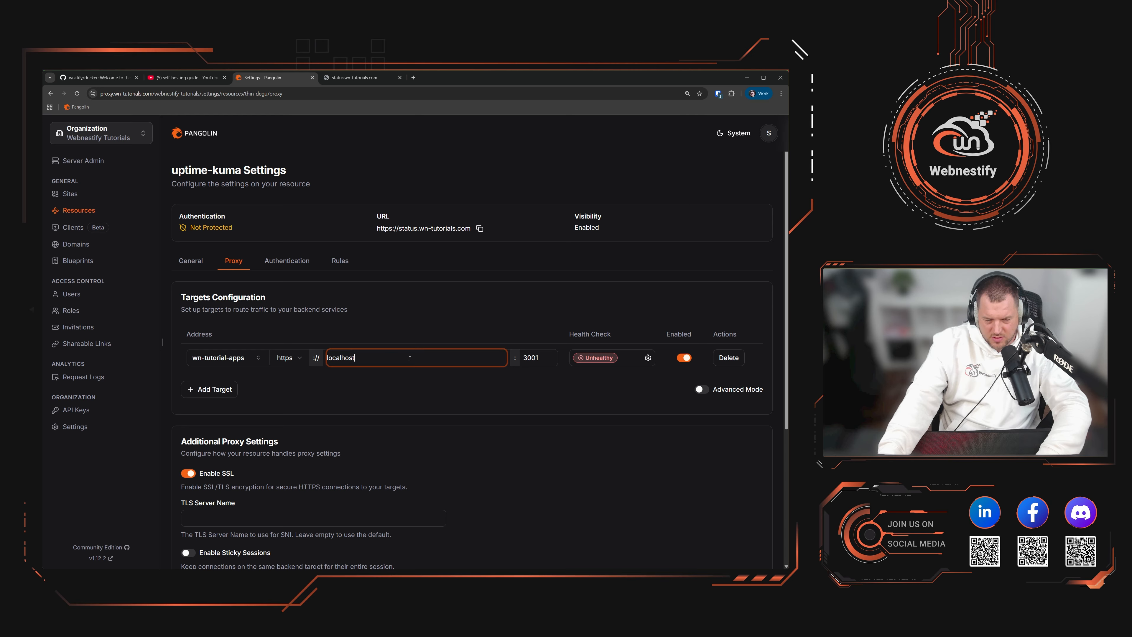
click(285, 358)
click(305, 381)
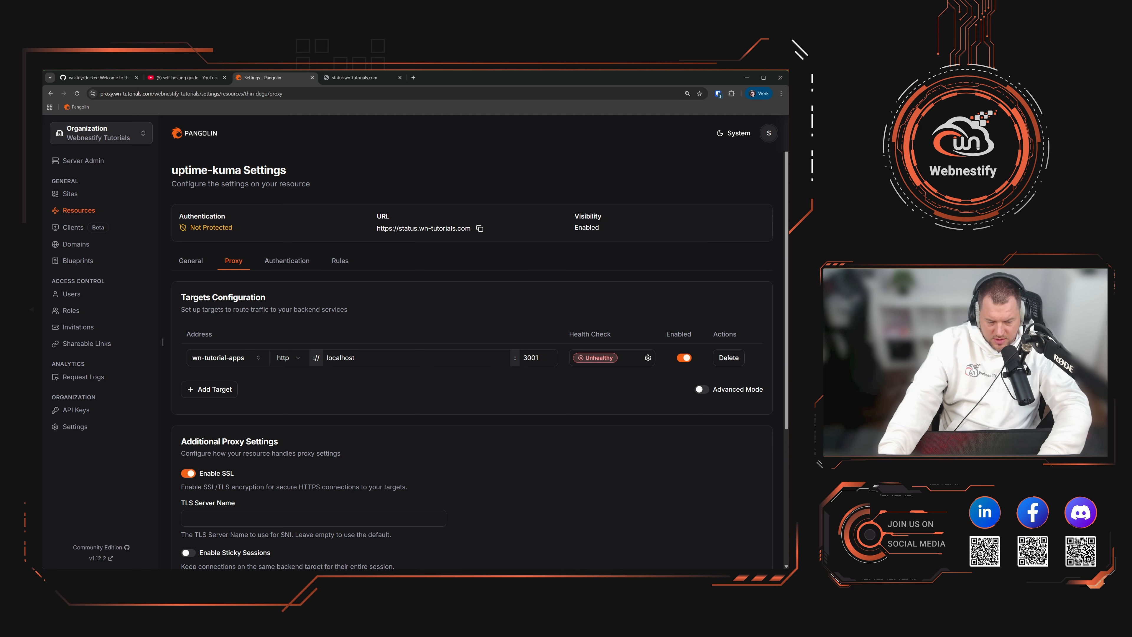
key(alt+Tab)
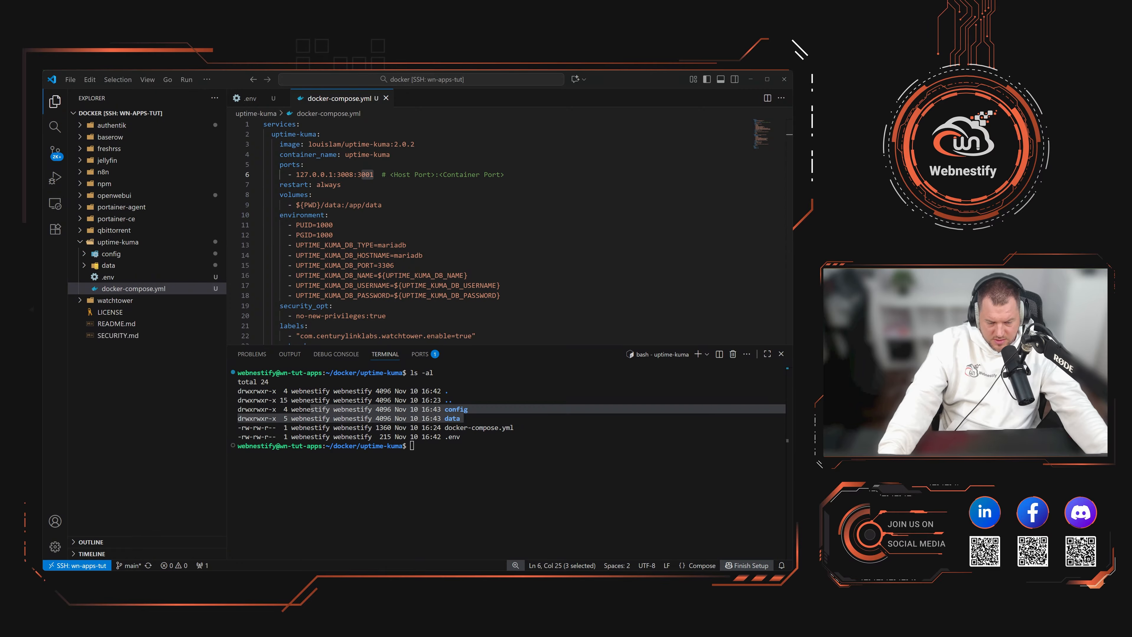
Step: Run docker ps to confirm uptime-kuma is healthy on 127.0.0.1:3008→3001
click(512, 485)
text(docker ps)
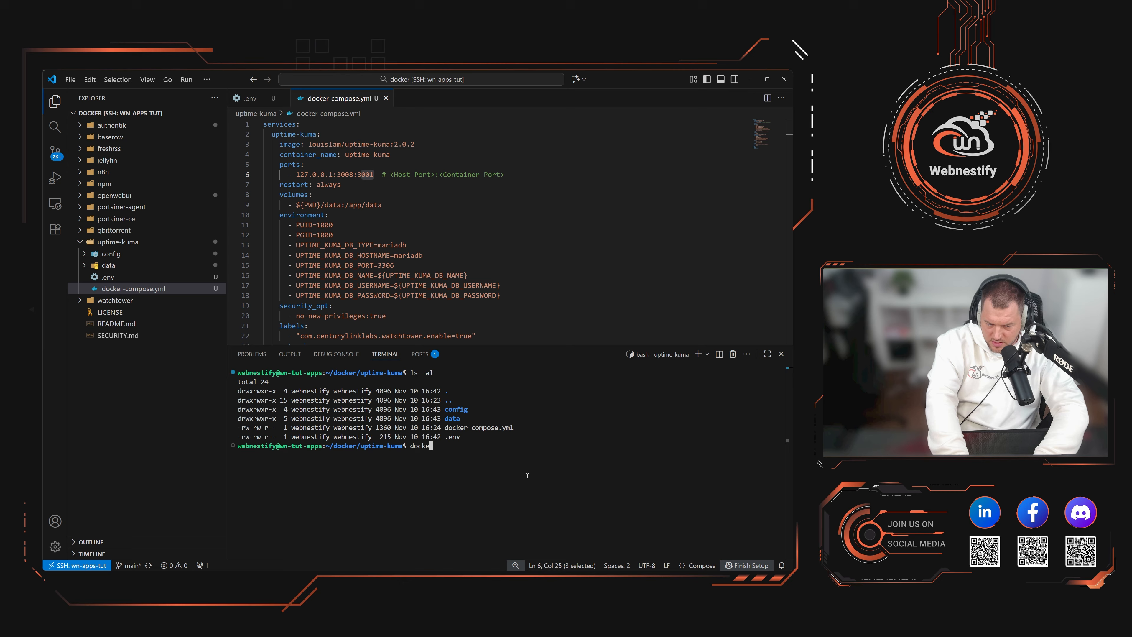
key(Return)
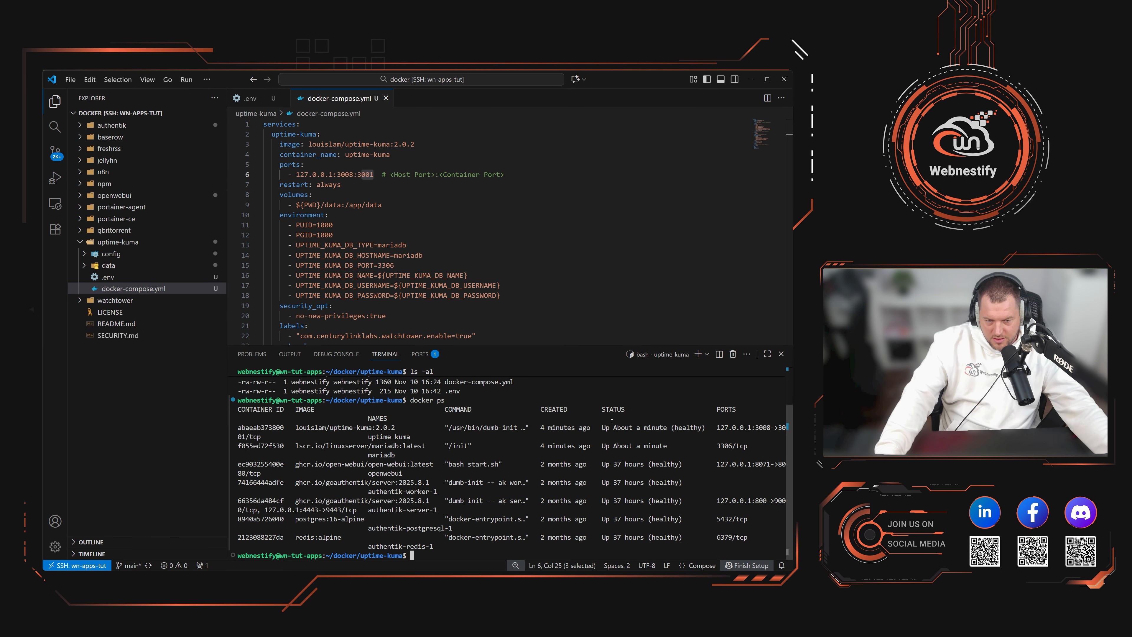
key(alt+Tab)
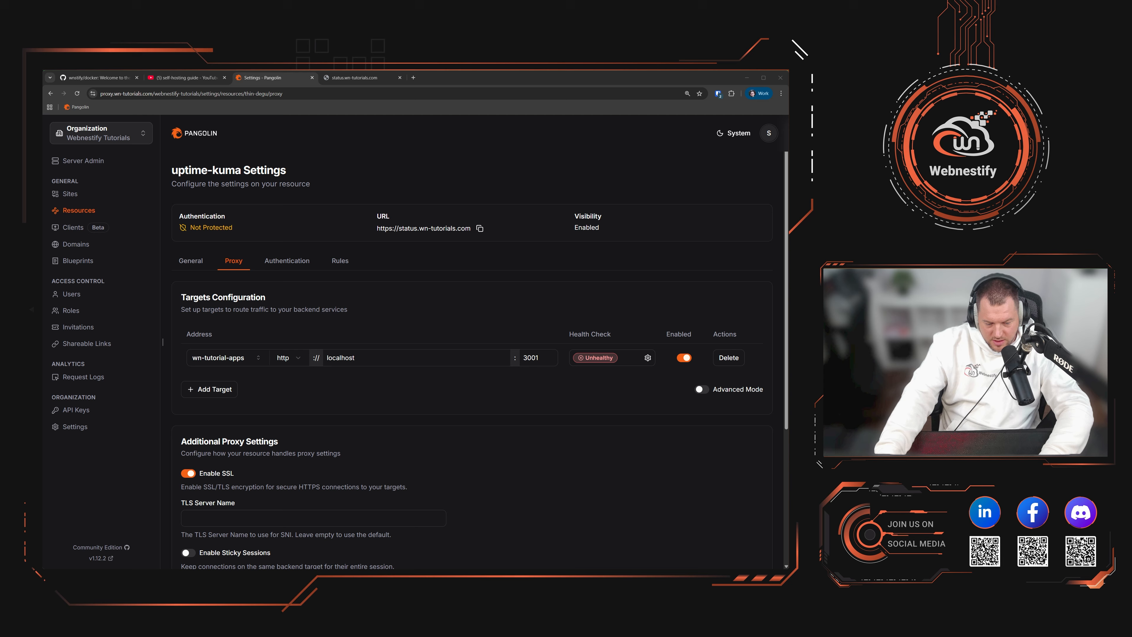
Step: Change the uptime-kuma target port to 3008 and save the settings
double_click(545, 361)
text(3)
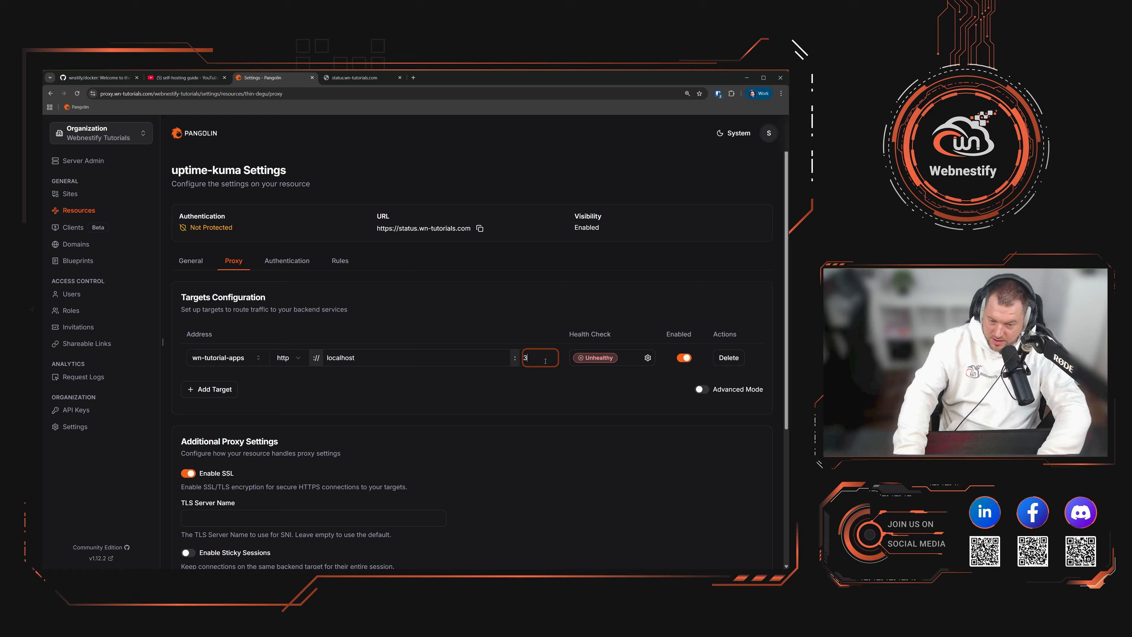
text(008)
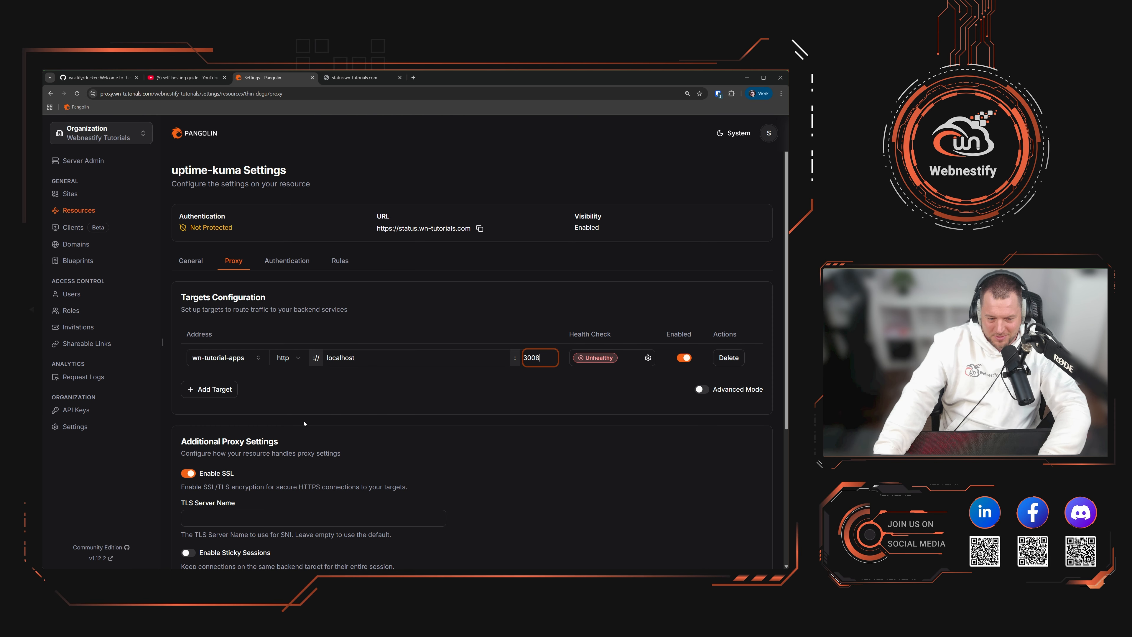
scroll(701, 401, down, 5)
click(743, 527)
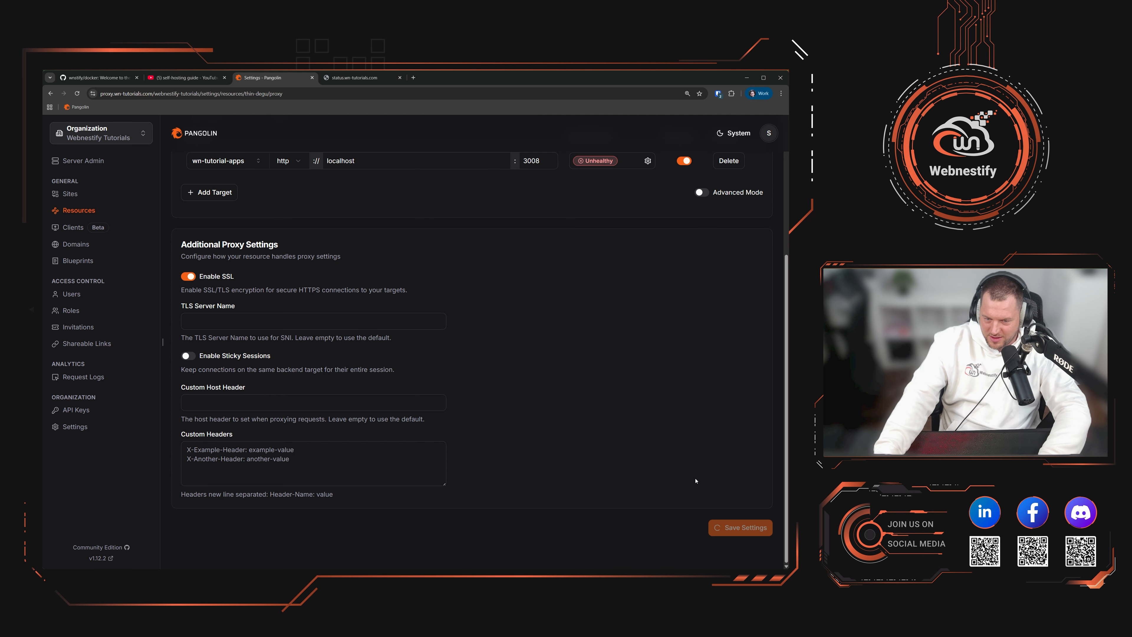
scroll(587, 293, up, 4)
Step: Enable the target's health check on port 3008, save, and reload the status site
click(647, 357)
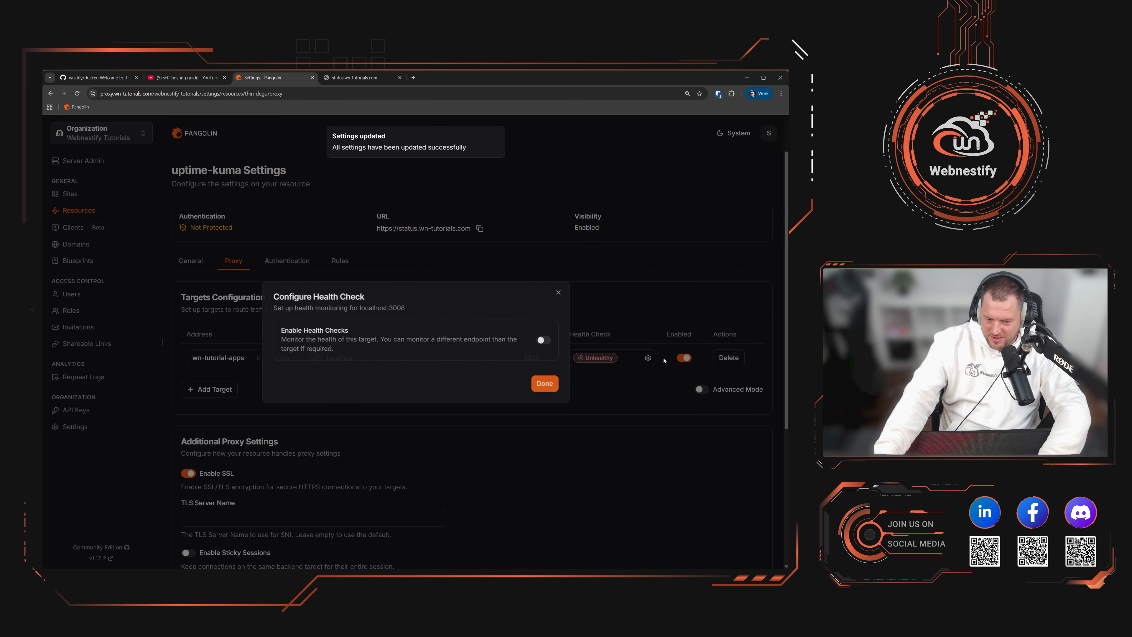
click(544, 340)
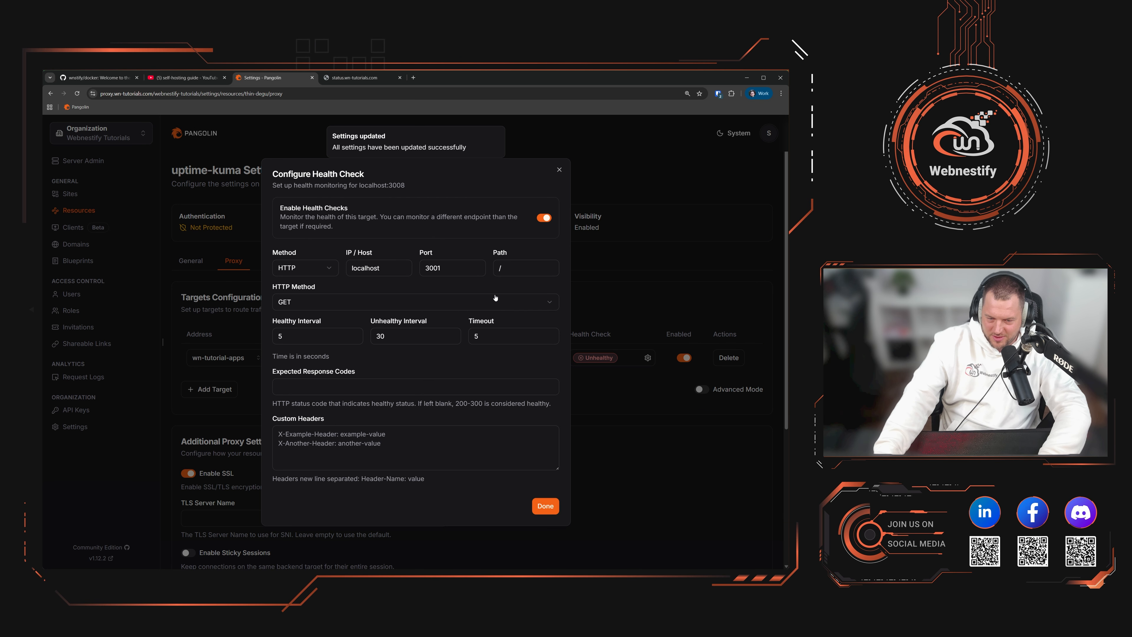
double_click(449, 266)
text(3008)
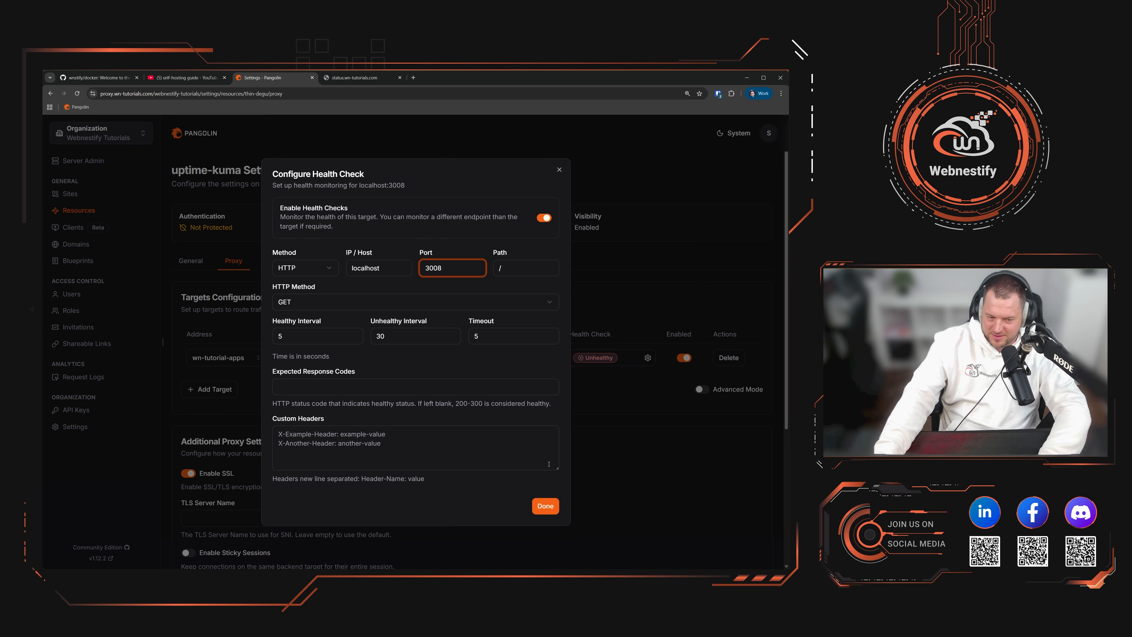
click(545, 506)
scroll(735, 490, down, 5)
click(759, 531)
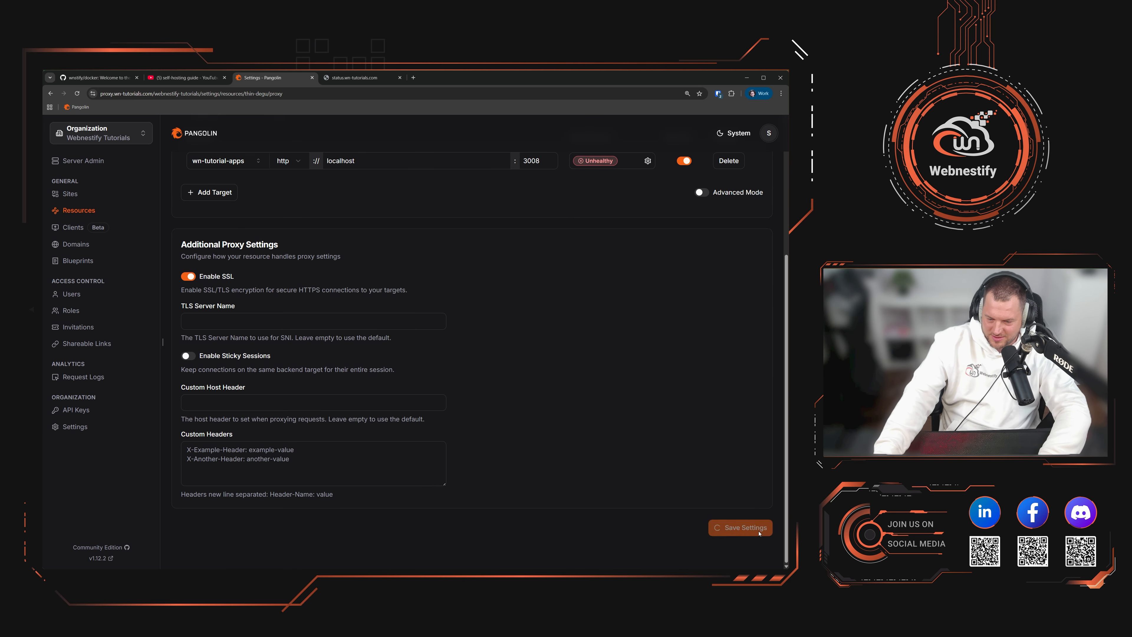
scroll(753, 526, up, 5)
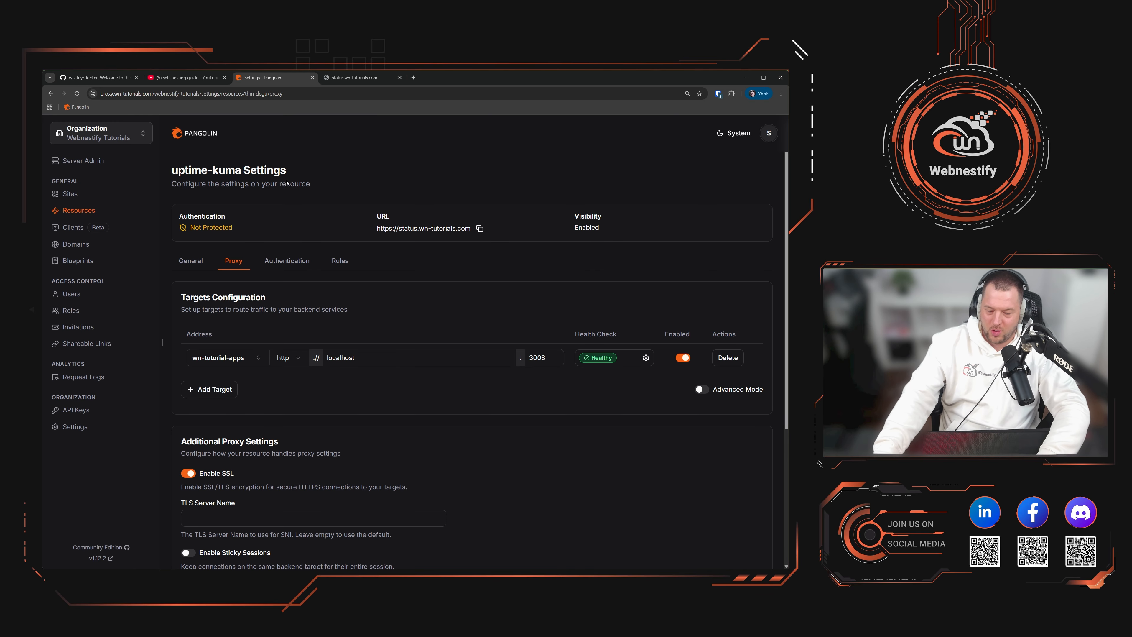
click(348, 78)
key(F5)
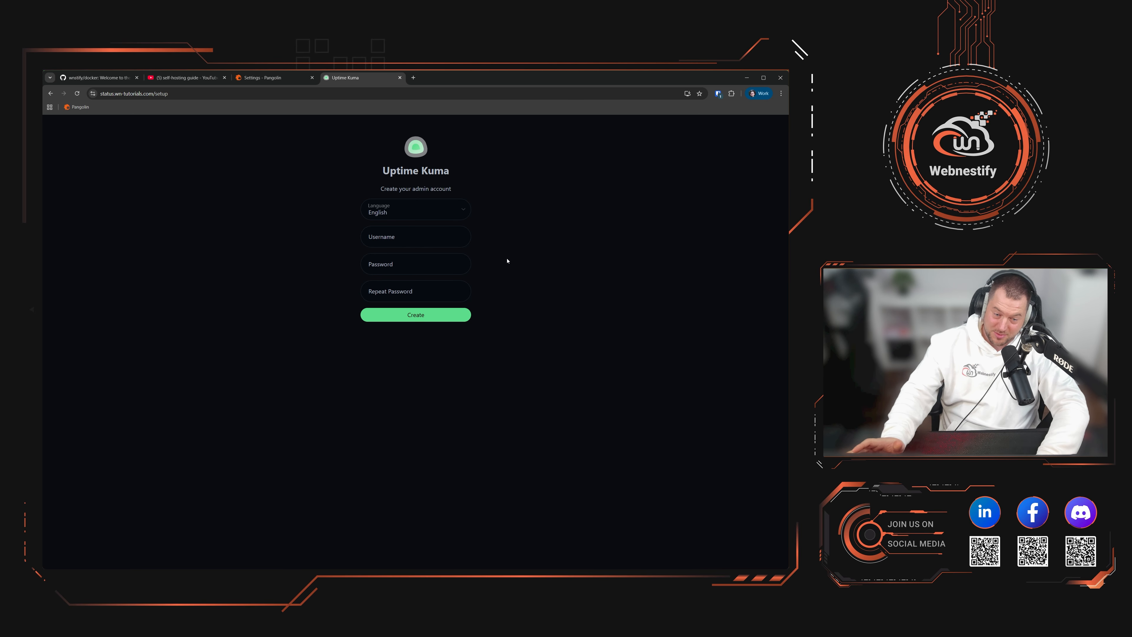
Step: Create the Uptime Kuma admin account with a username and a password-manager password entered twice
click(423, 233)
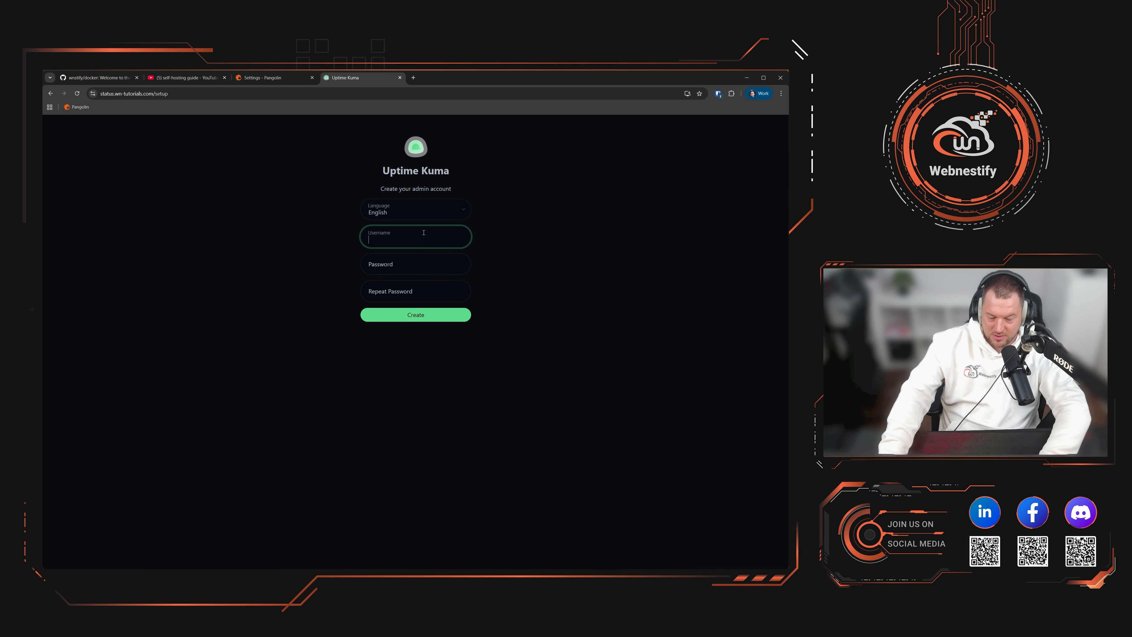
text(wn-)
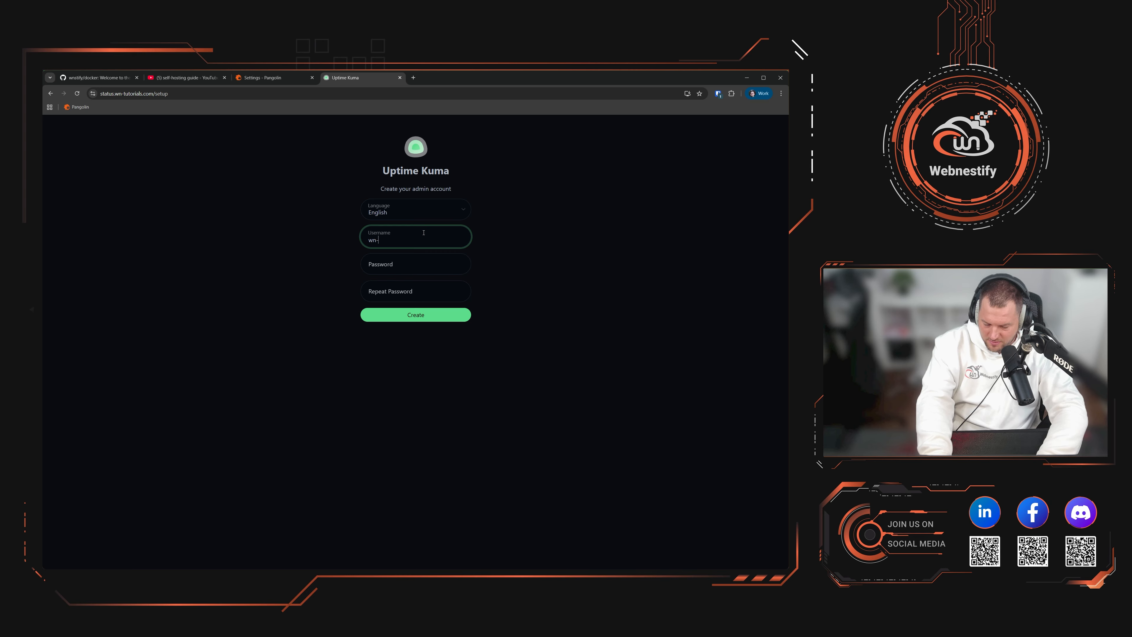
text(tutorials)
key(Tab)
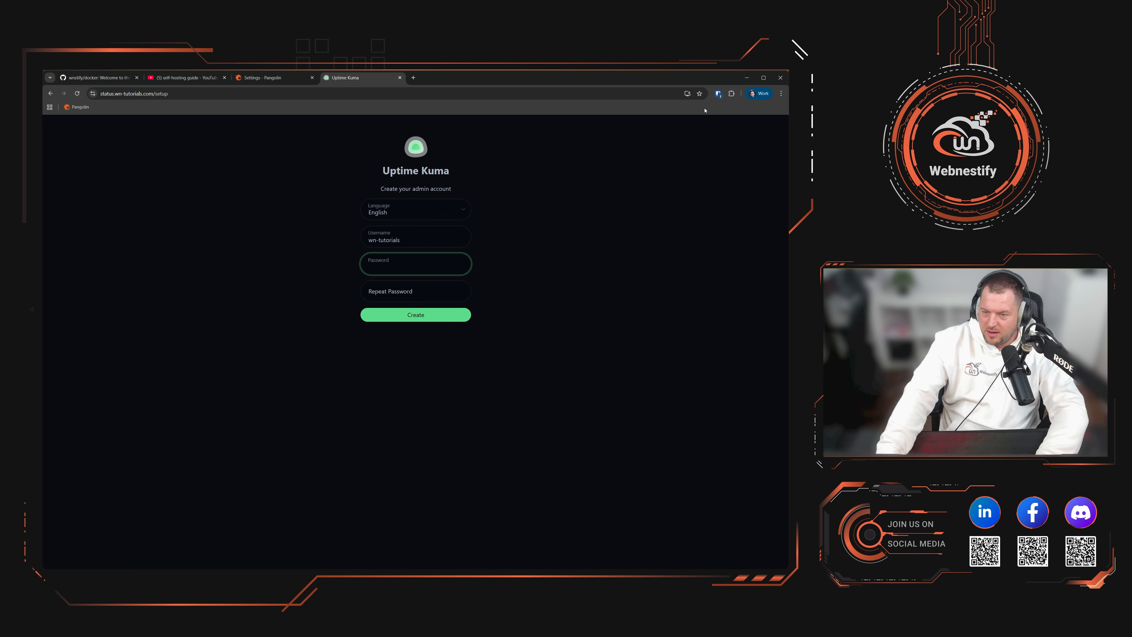
click(724, 93)
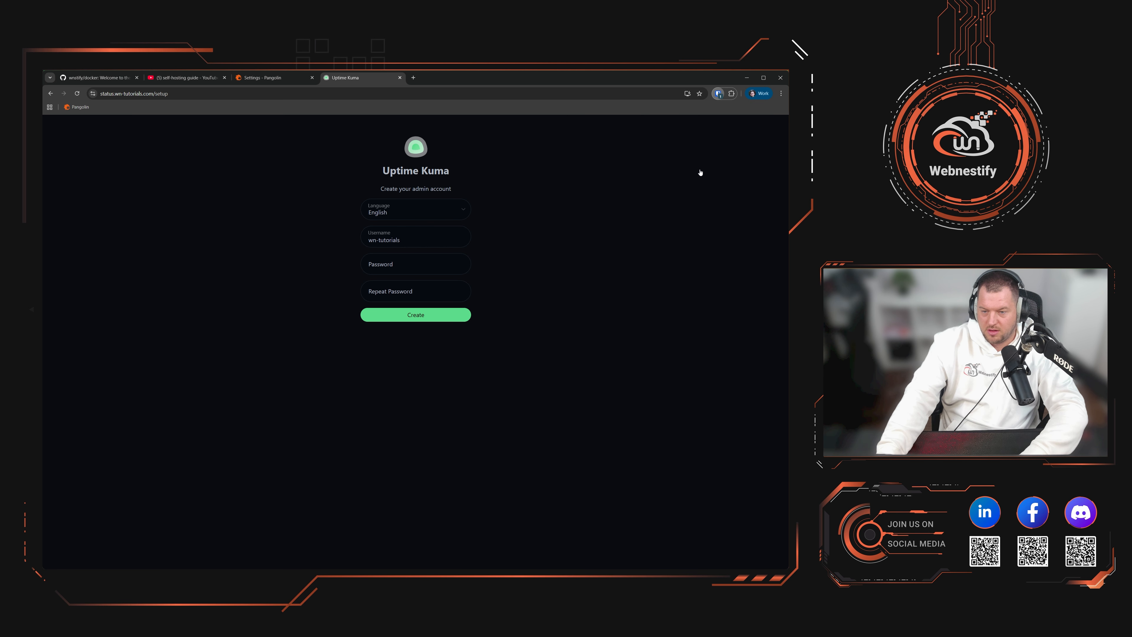
click(424, 265)
key(ctrl+v)
click(439, 297)
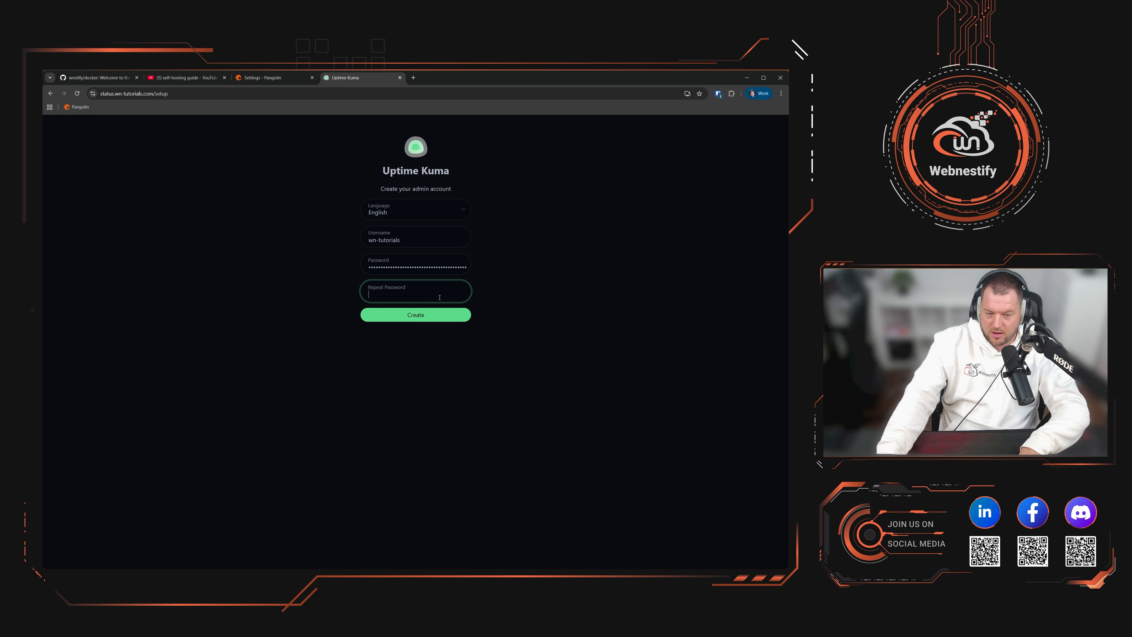
key(ctrl+v)
click(429, 321)
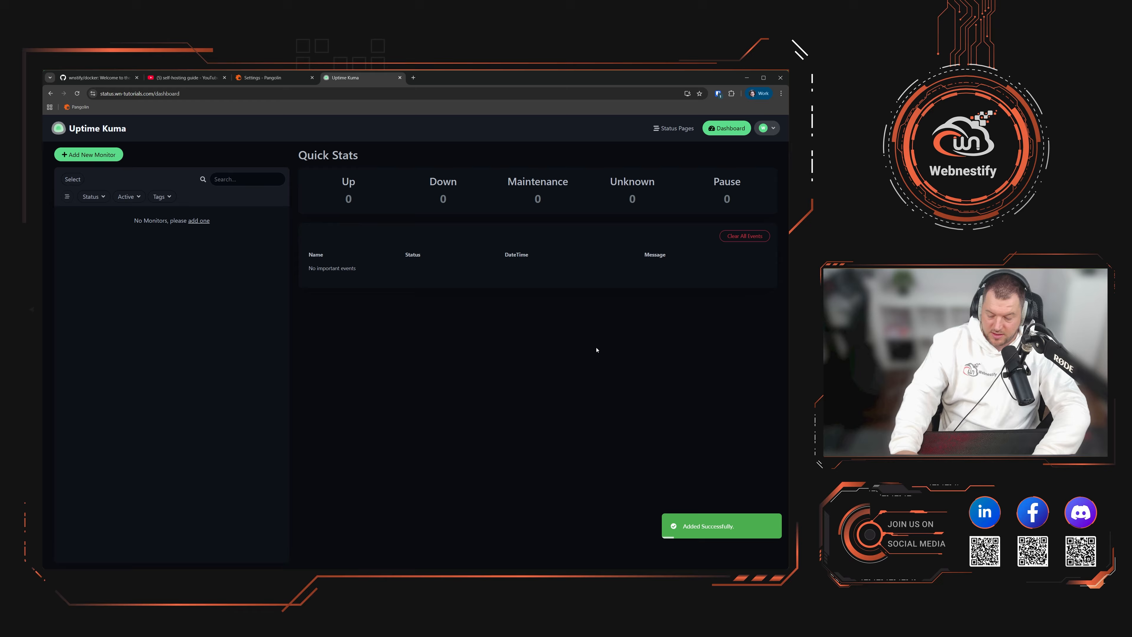
Step: Reset the page zoom and open Settings > Security from the account avatar menu
key(ctrl+minus)
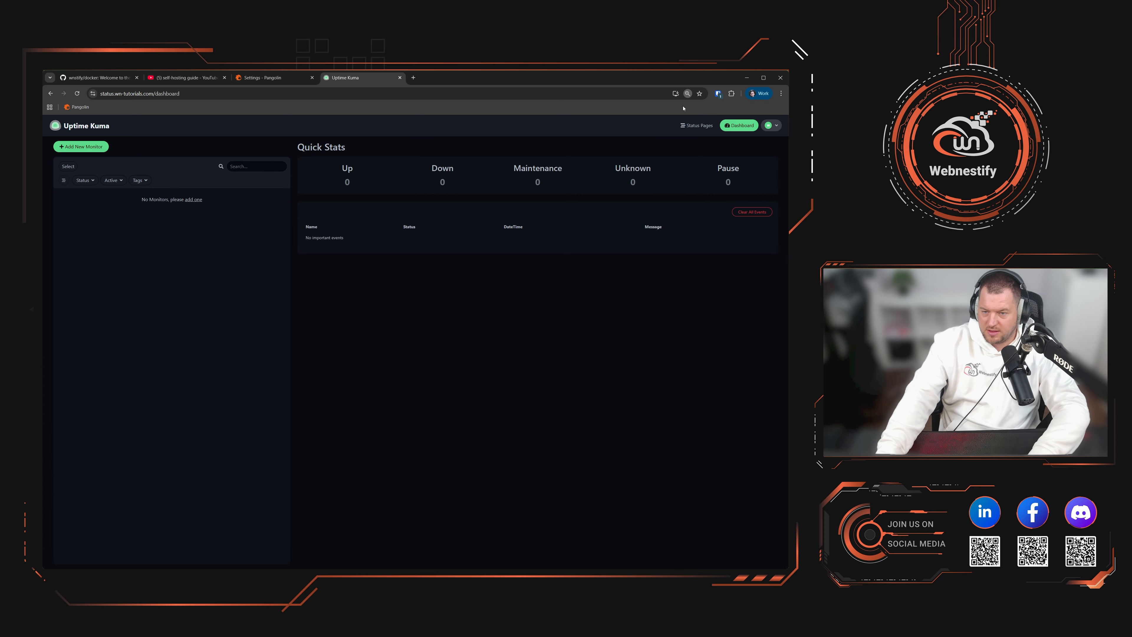
key(ctrl+plus)
key(ctrl+plus)
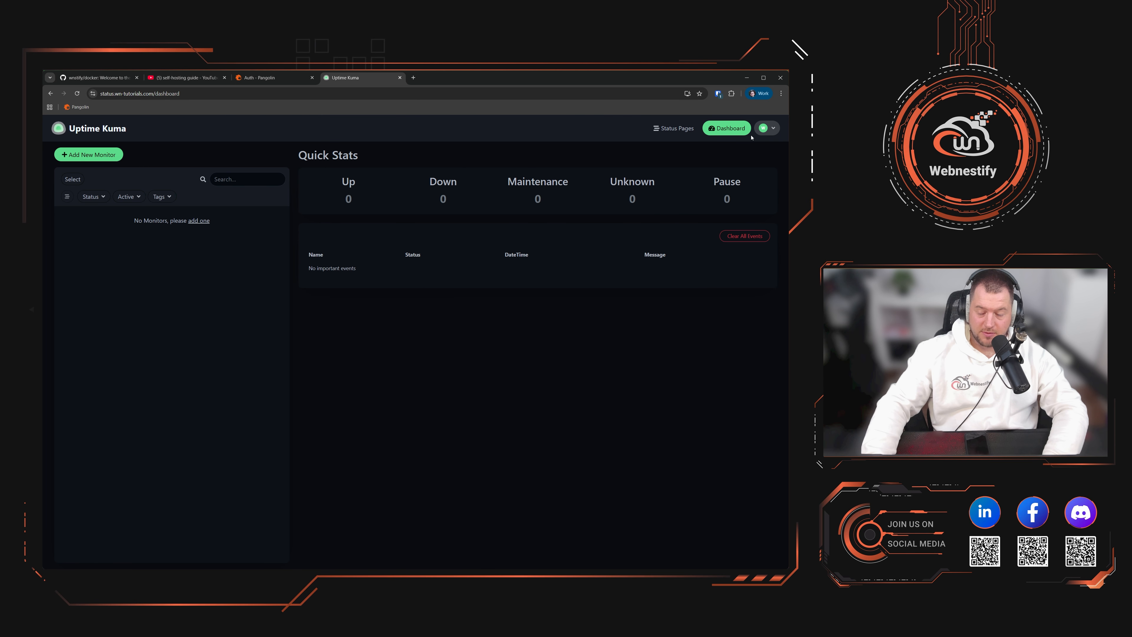
click(763, 128)
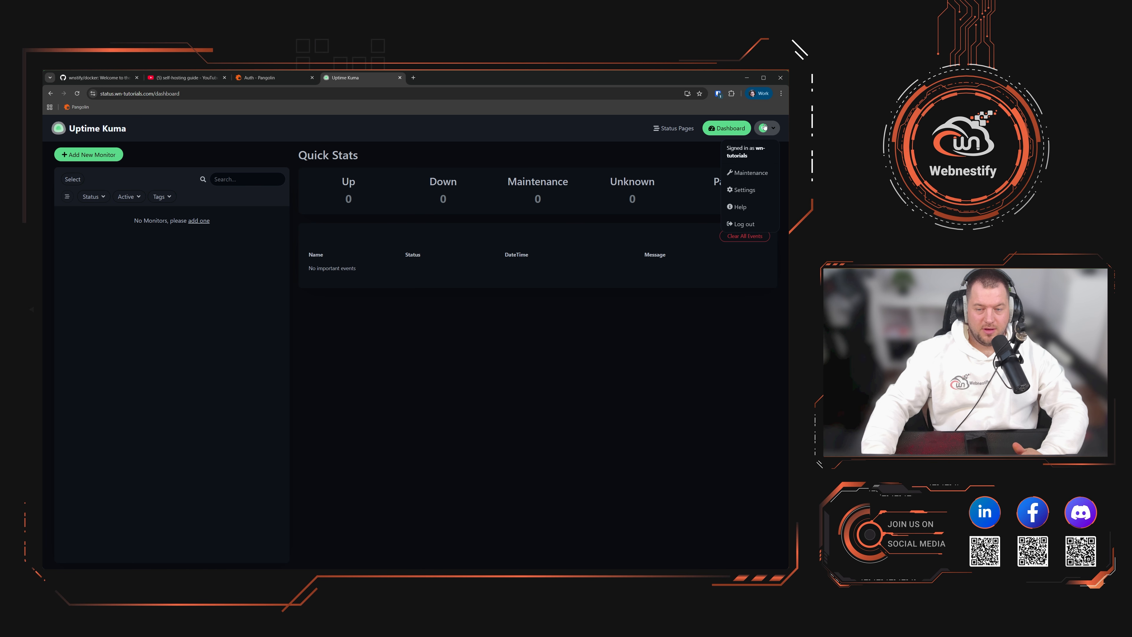
click(752, 191)
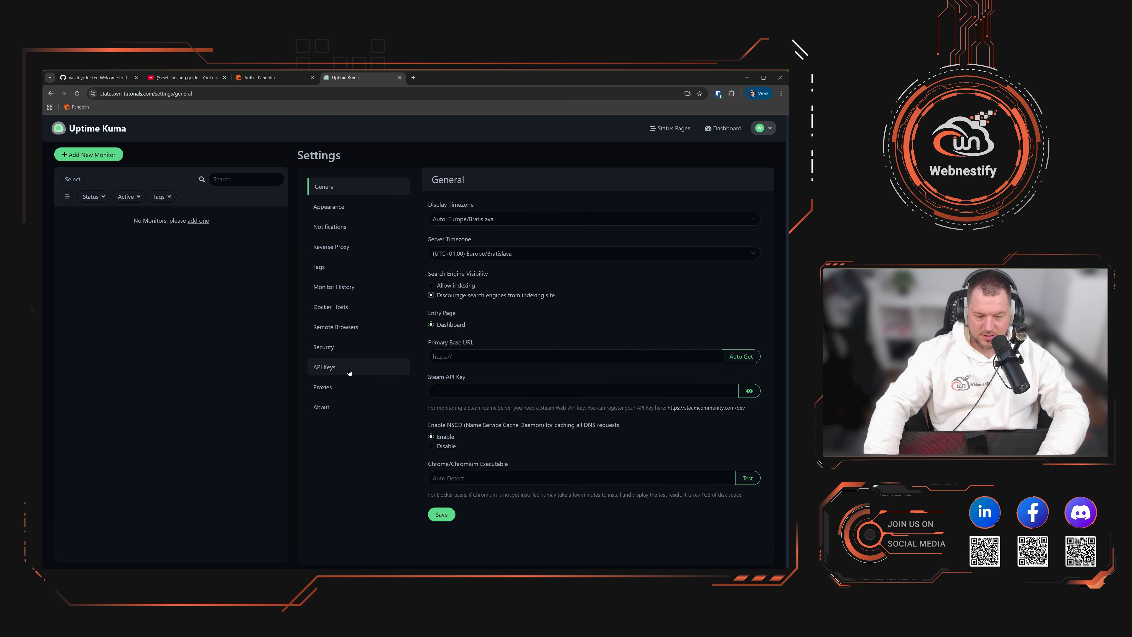
click(337, 348)
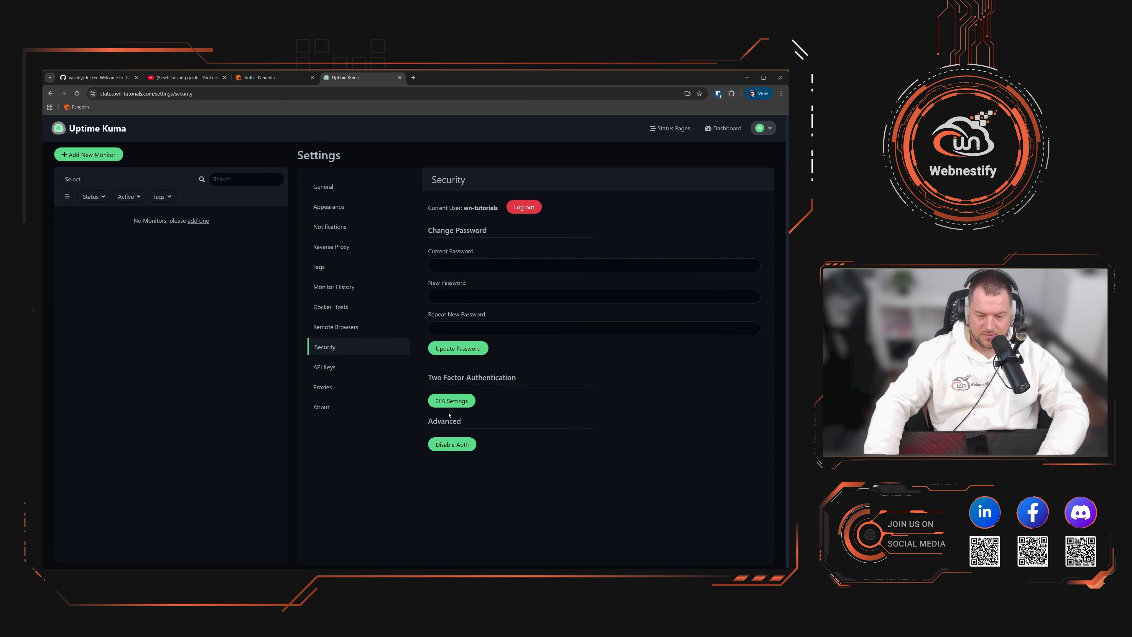
Step: Enable two-factor authentication by entering the current password, verifying the authenticator code, and saving
click(451, 400)
click(371, 174)
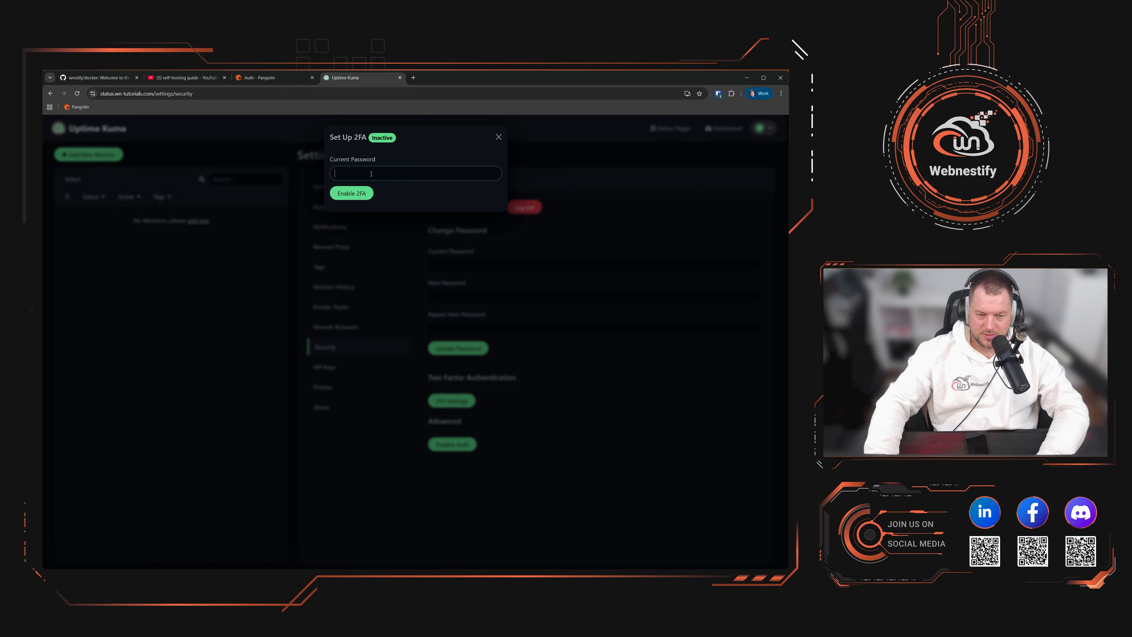
click(424, 189)
click(361, 196)
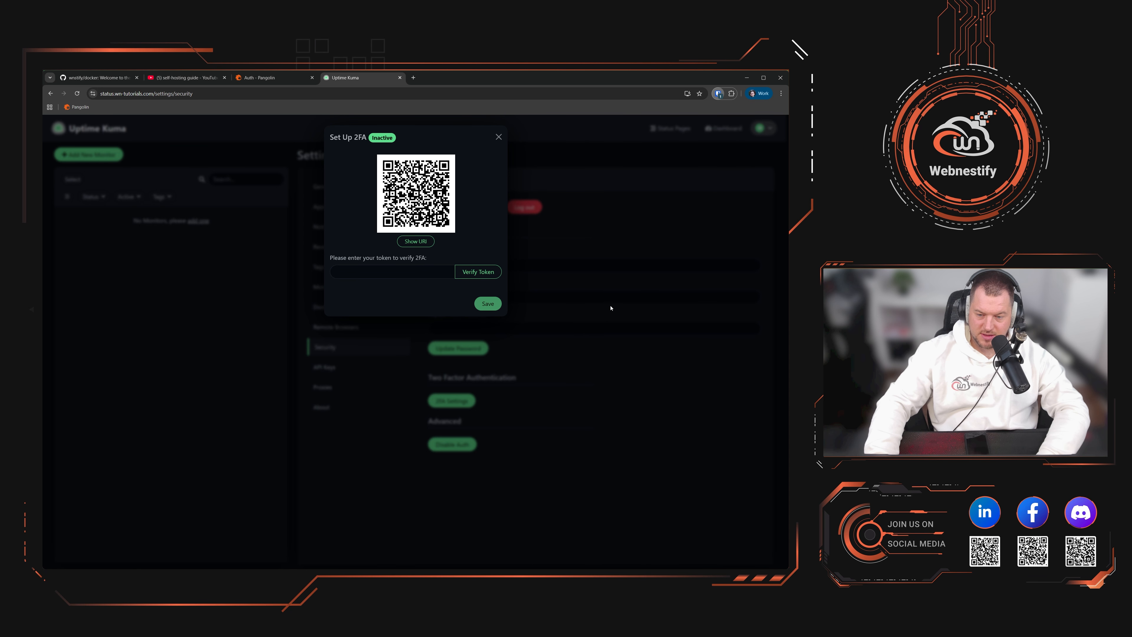
click(404, 273)
key(ctrl+v)
click(475, 271)
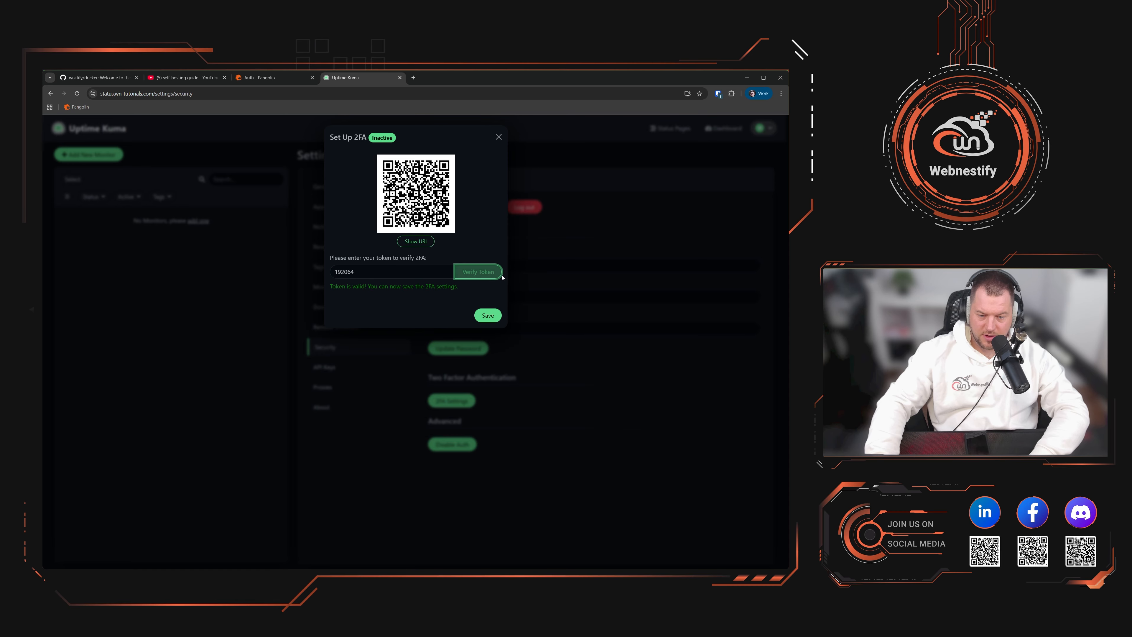
click(490, 315)
click(463, 183)
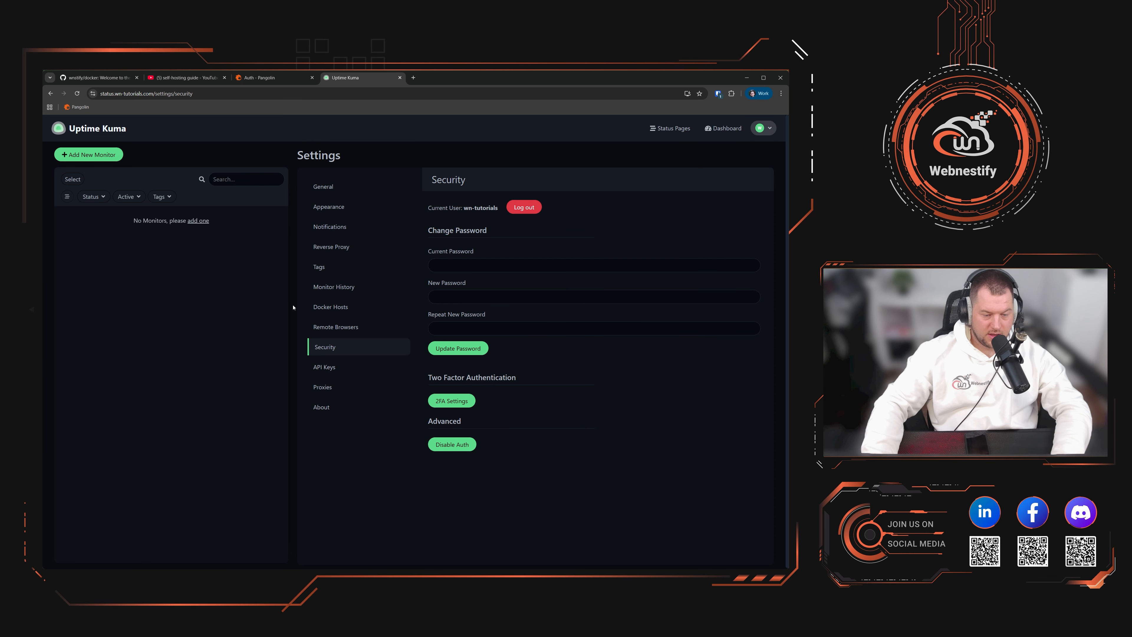
click(275, 81)
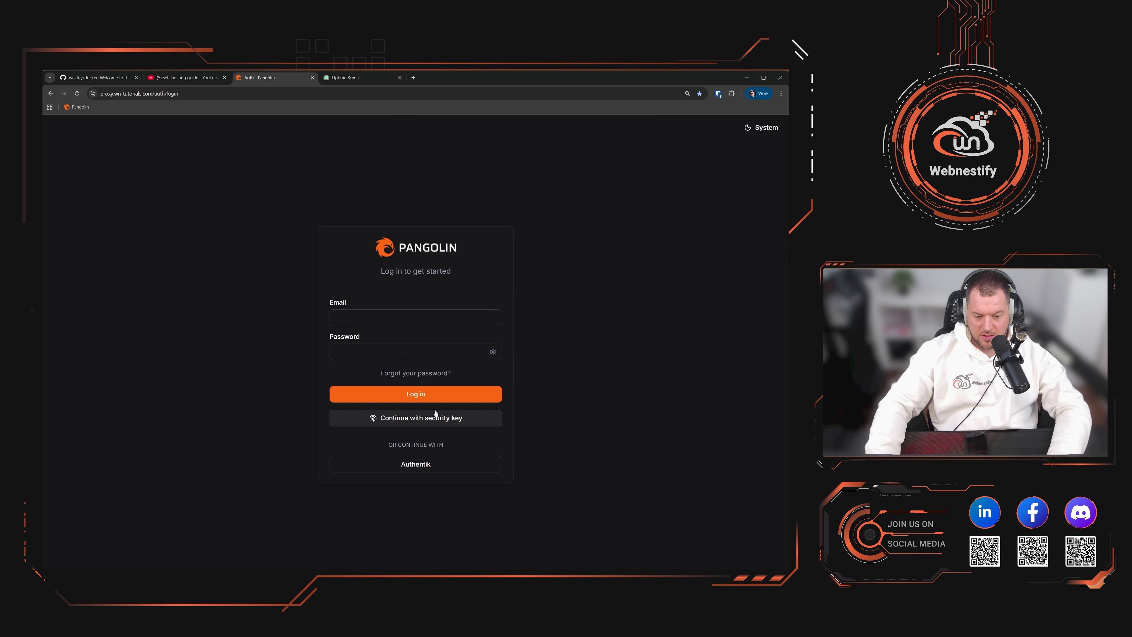
Step: Log in to Pangolin with a security key and open the uptime-kuma resource's Rules tab
click(486, 417)
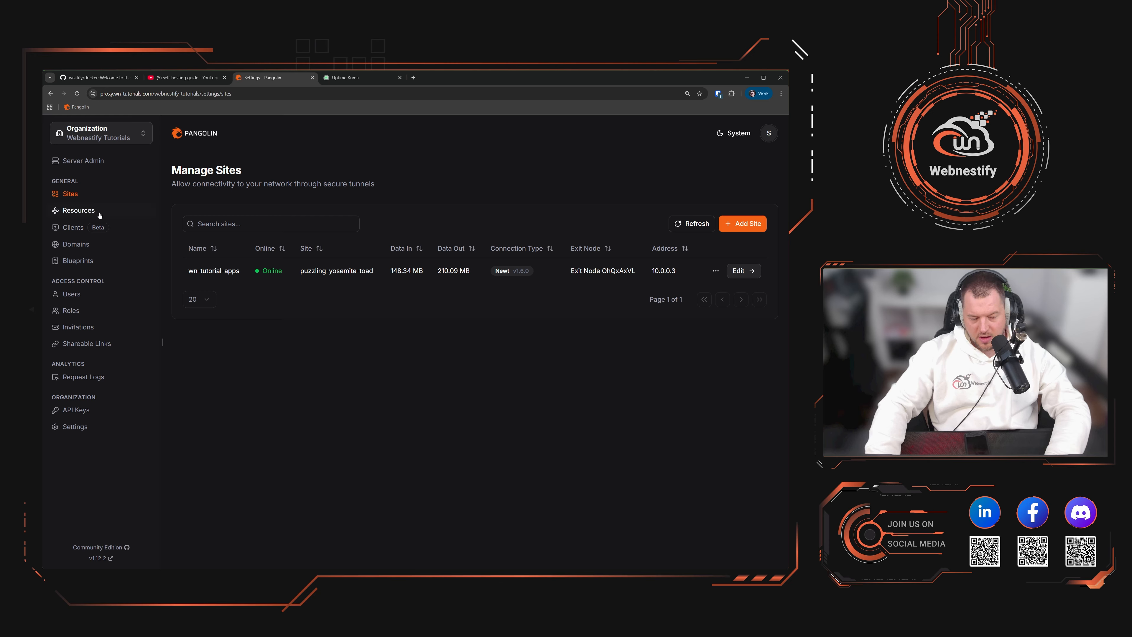
click(65, 209)
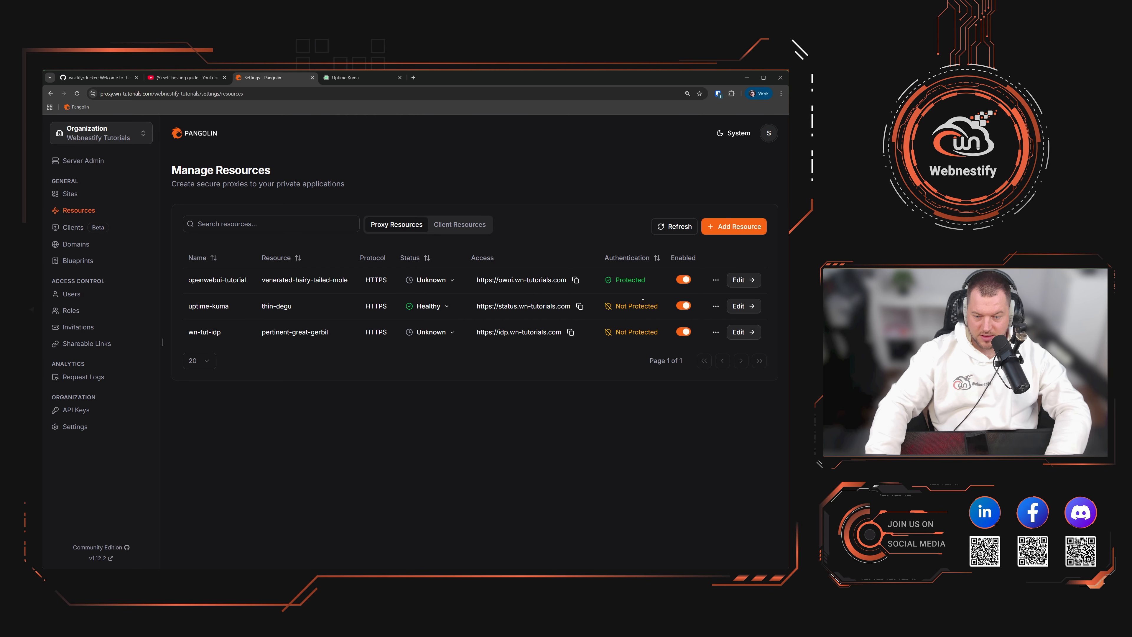
click(738, 307)
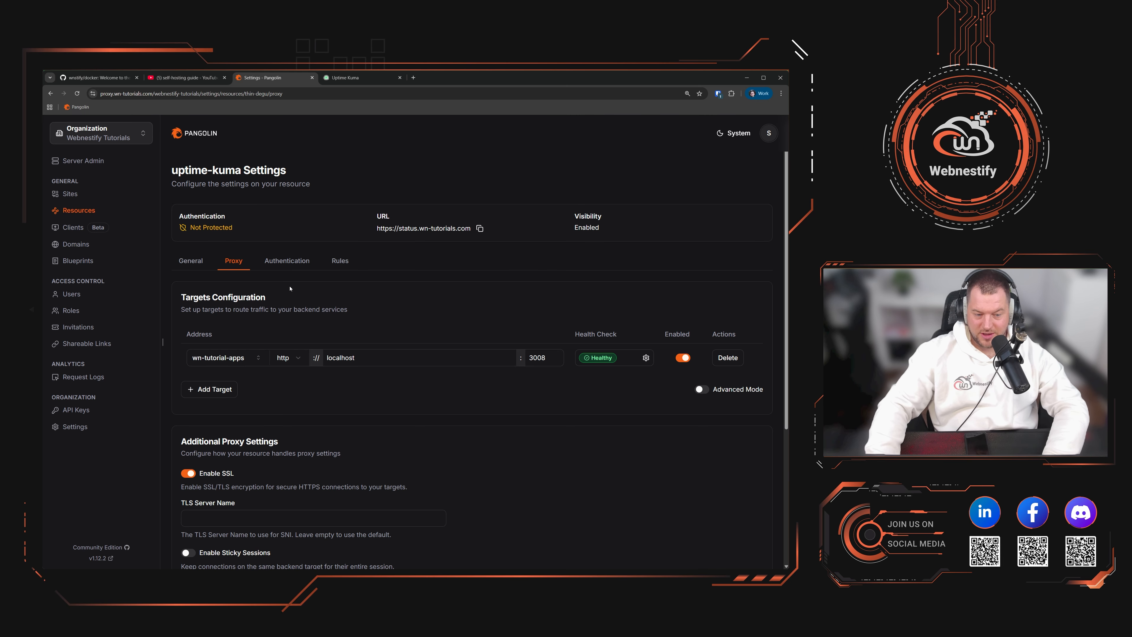
click(340, 261)
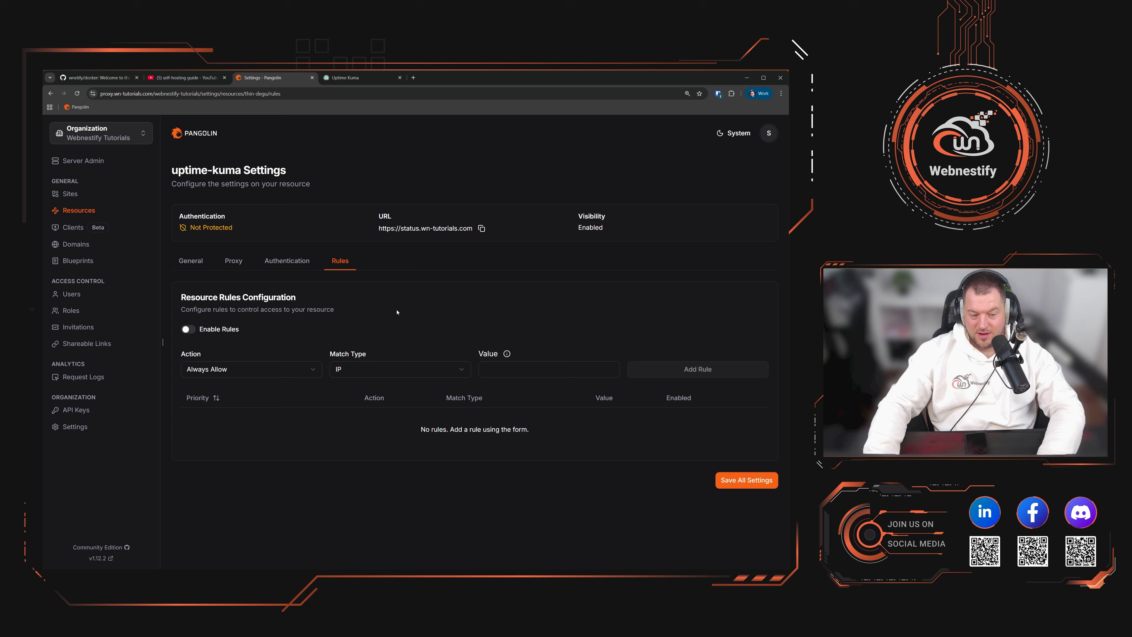
Step: Enable access rules and add an Always Allow IP rule for your own IP address
click(188, 329)
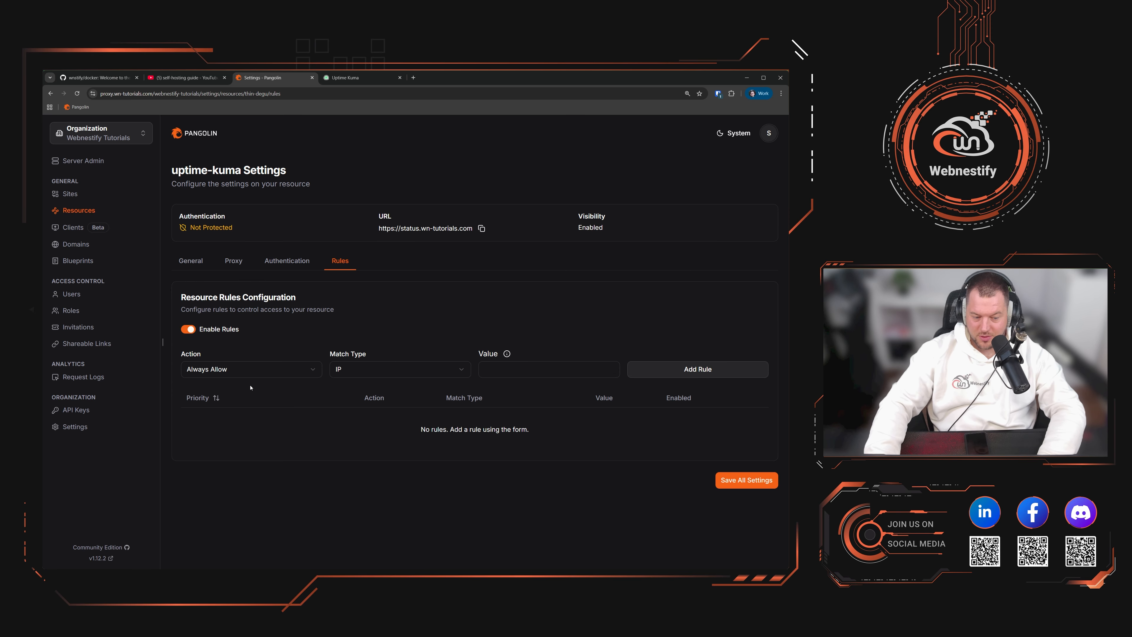
click(252, 372)
click(231, 390)
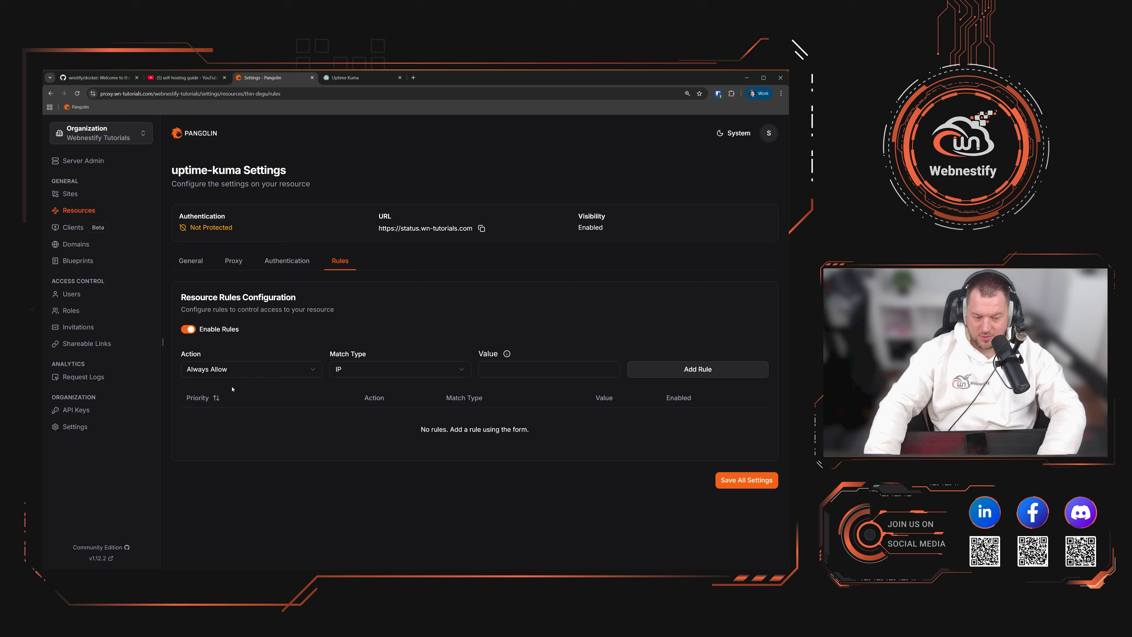
click(385, 374)
click(367, 398)
click(525, 366)
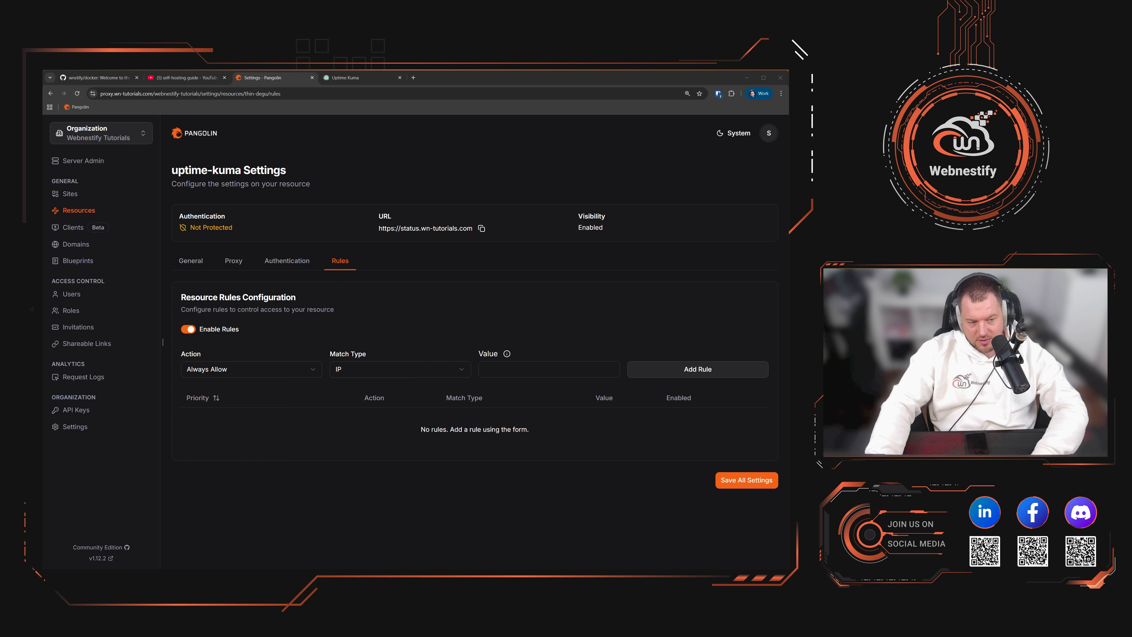
key(alt+Tab)
text(37.9.170.96)
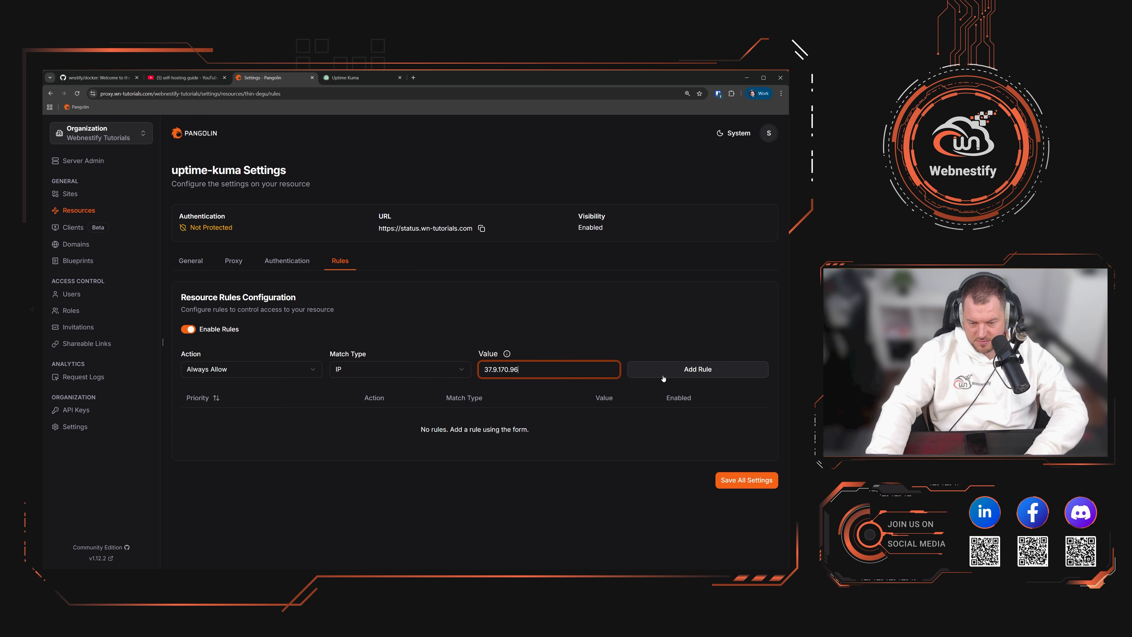
click(710, 370)
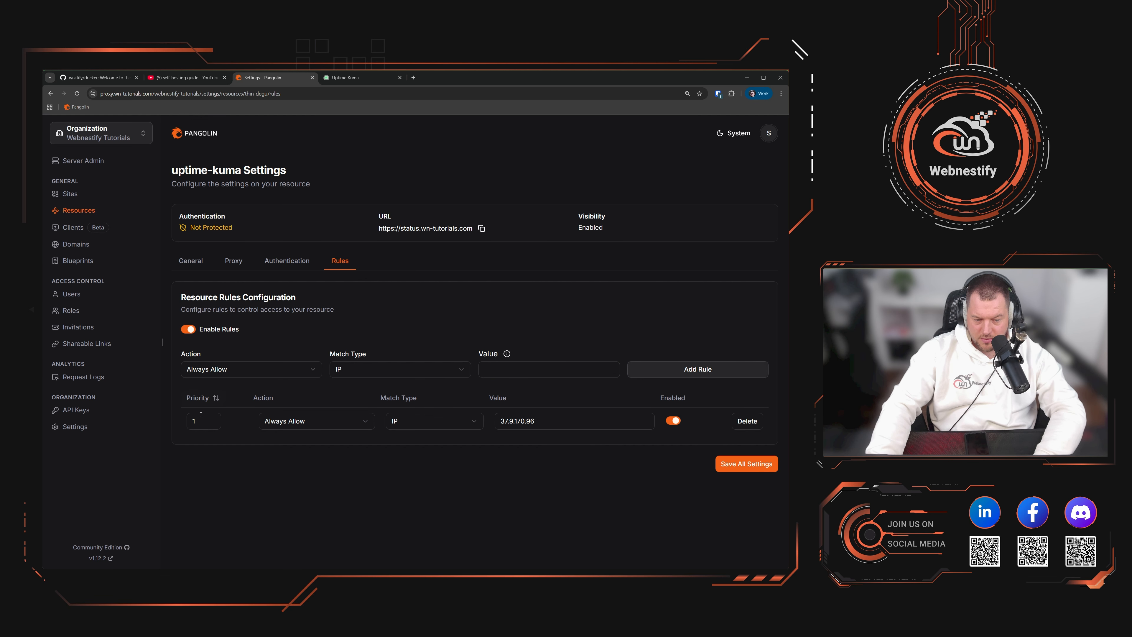
Step: Add an Always Deny rule for IP range 0.0.0.0/0 and save all settings
click(251, 369)
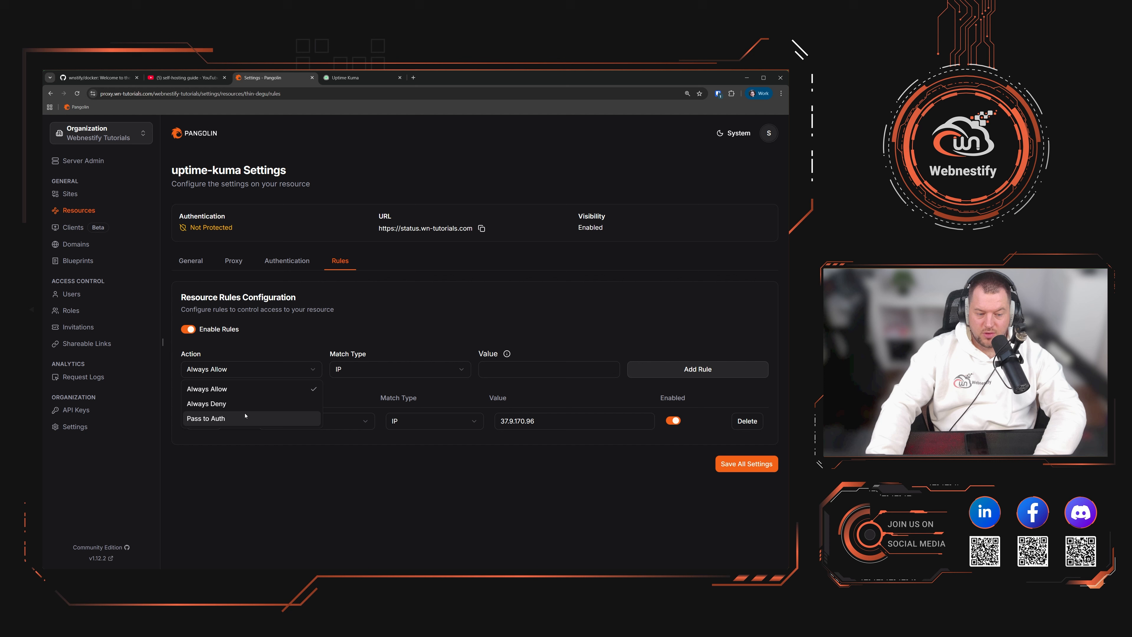
click(243, 404)
click(376, 368)
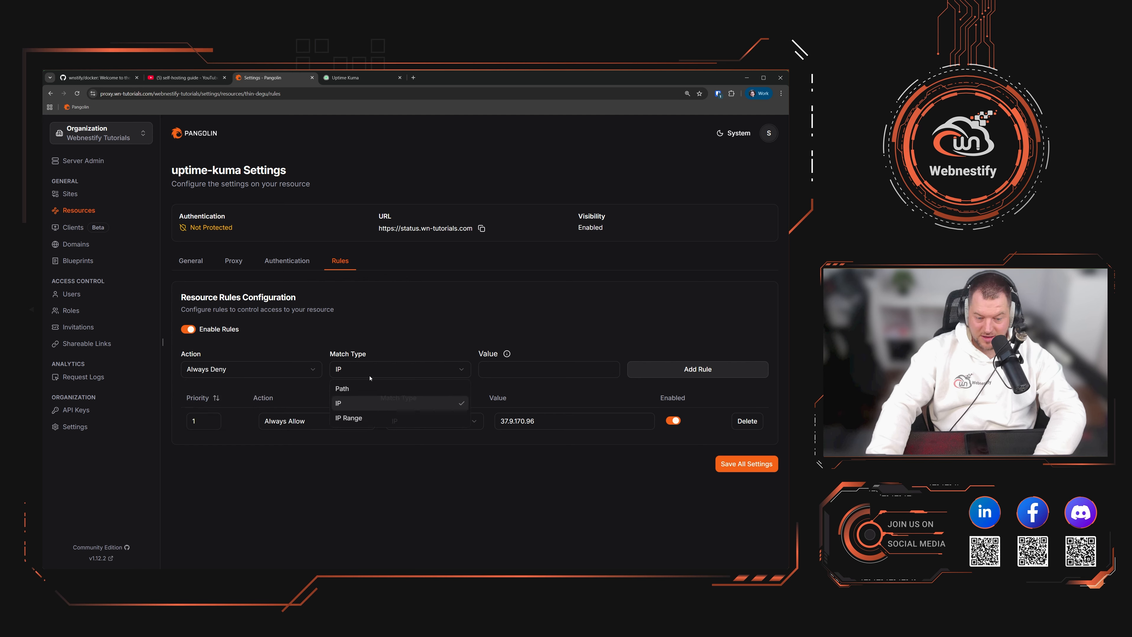
click(372, 419)
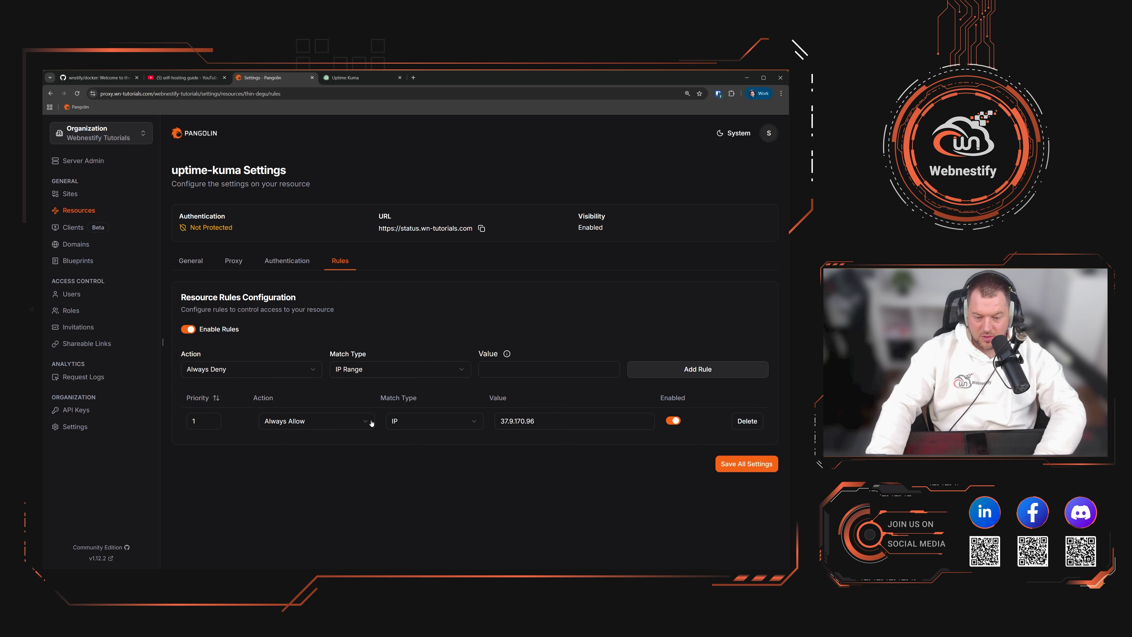
click(498, 375)
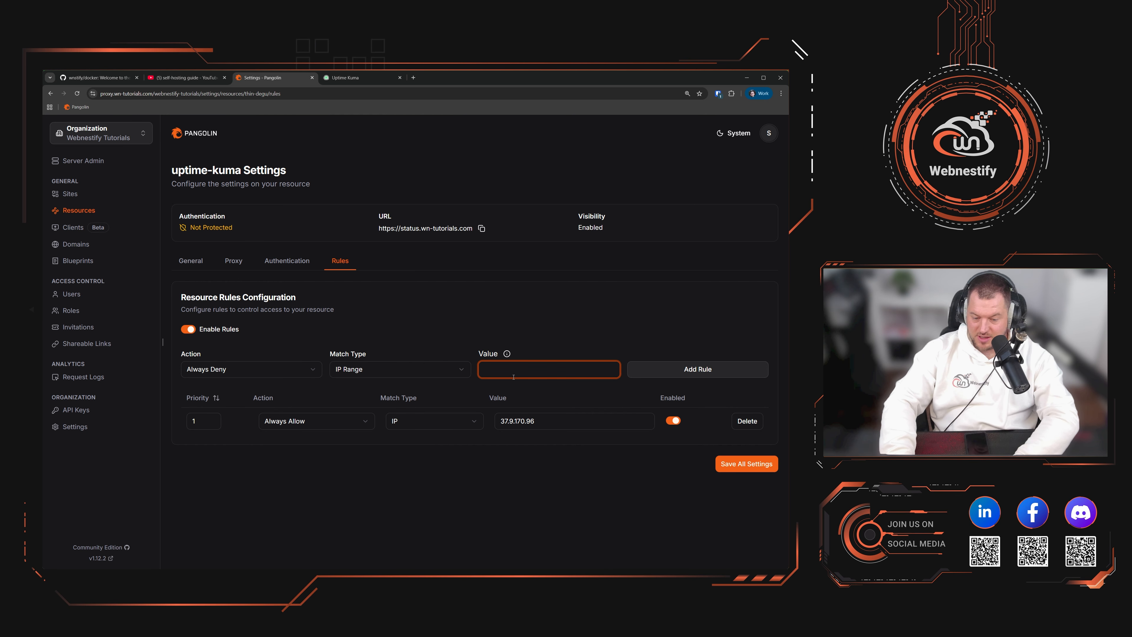
text(0.0.0.)
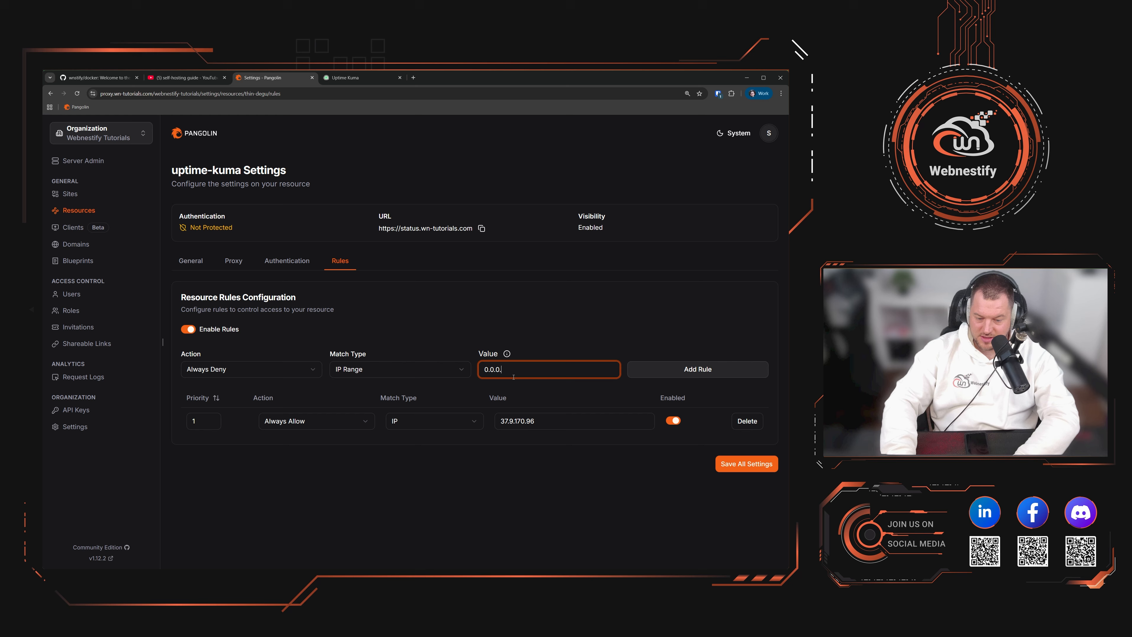
text(0/0)
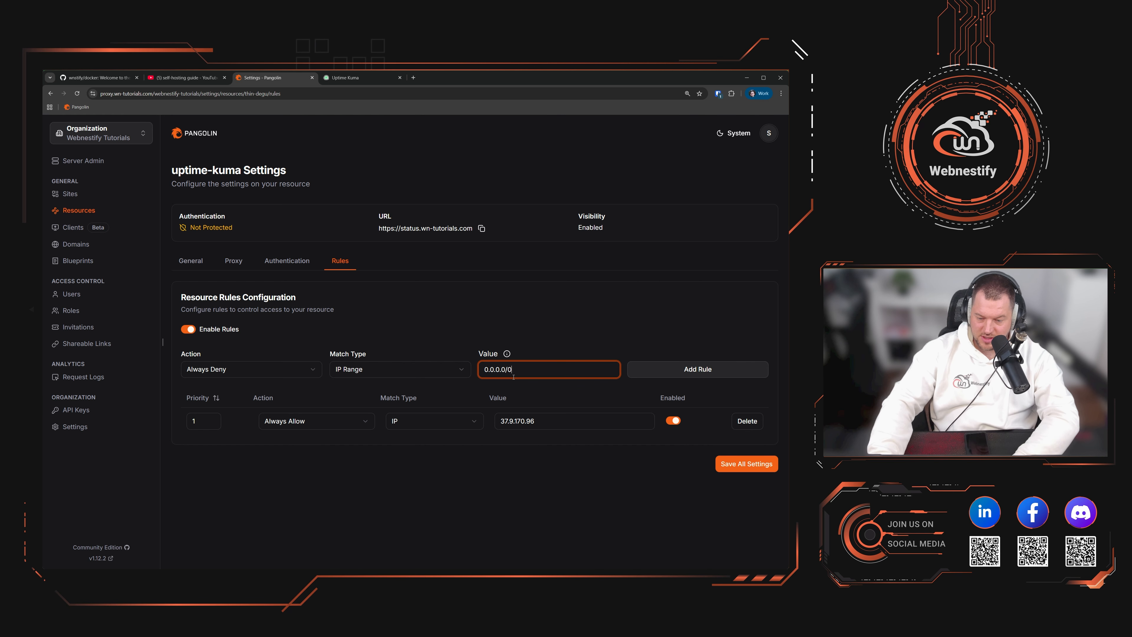
click(709, 370)
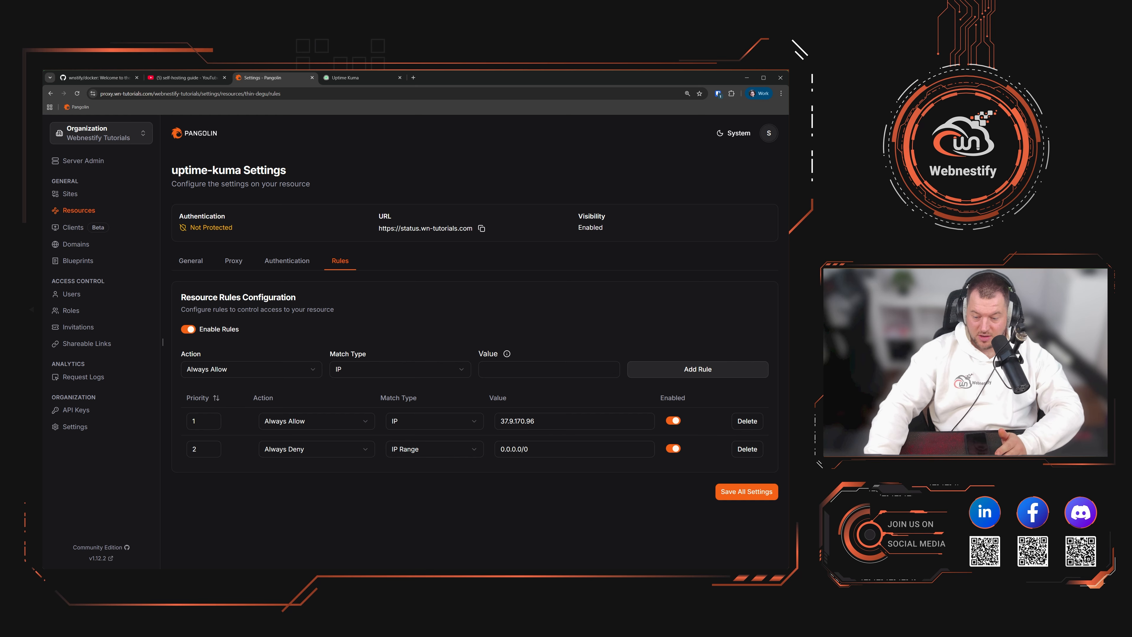
click(757, 495)
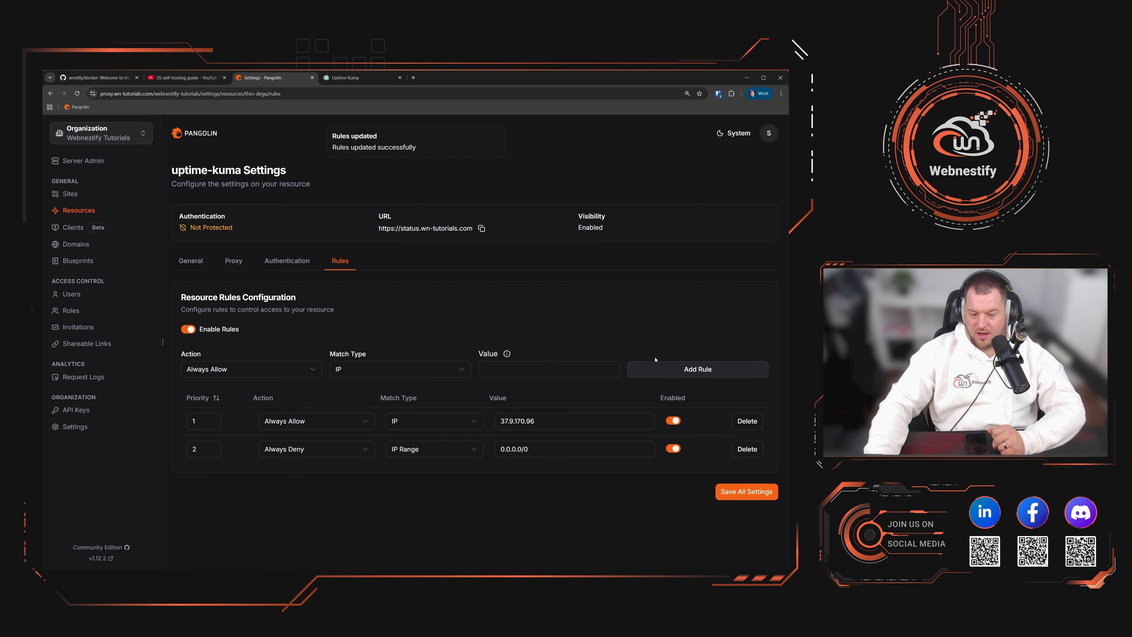
Step: Reload Uptime Kuma to test the rules, then disable the uptime-kuma access rules in Pangolin
click(356, 78)
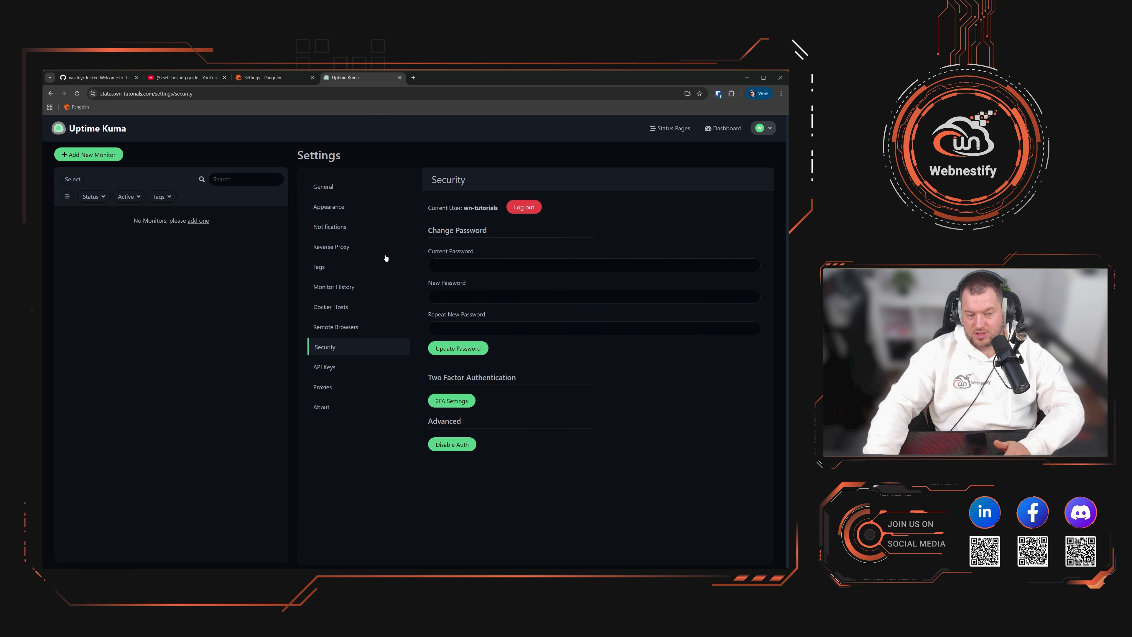
key(F5)
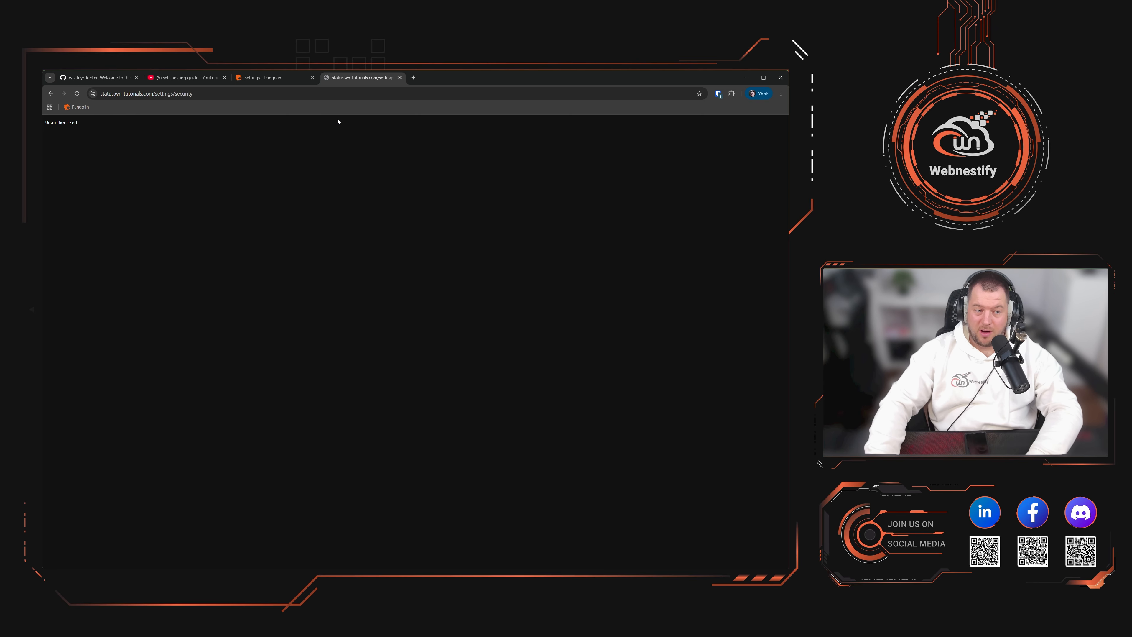
click(290, 79)
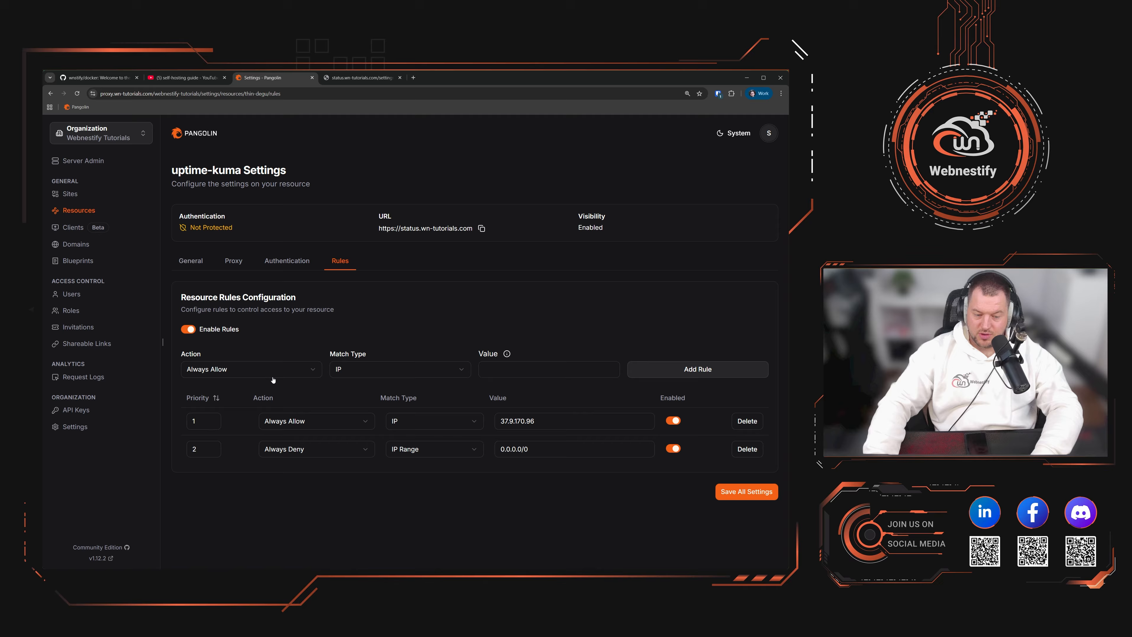
click(579, 373)
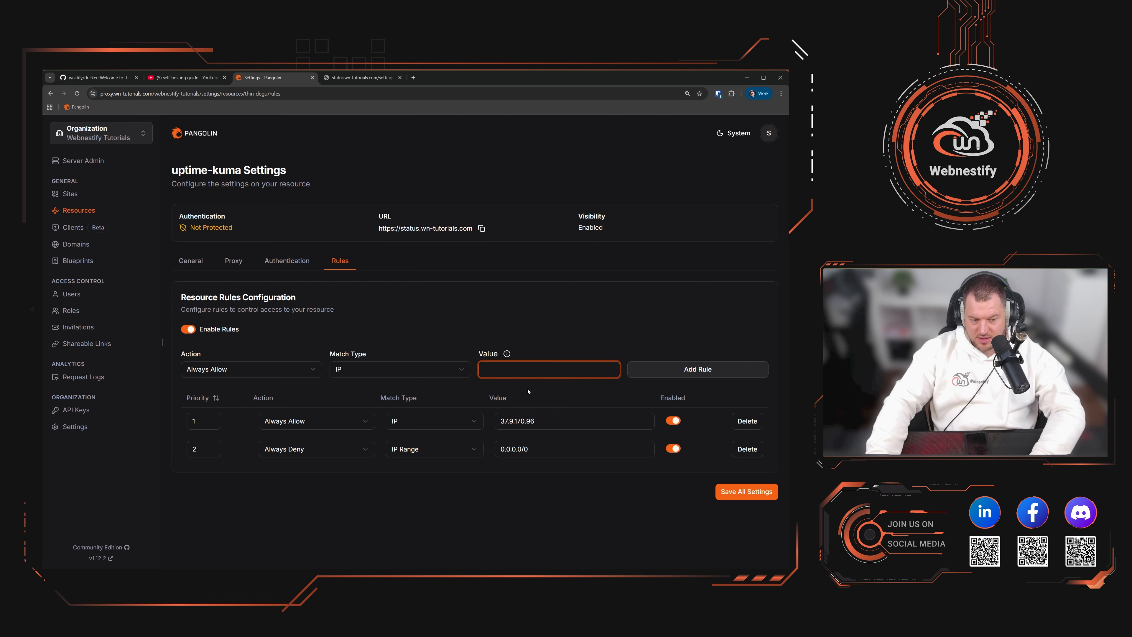
click(191, 329)
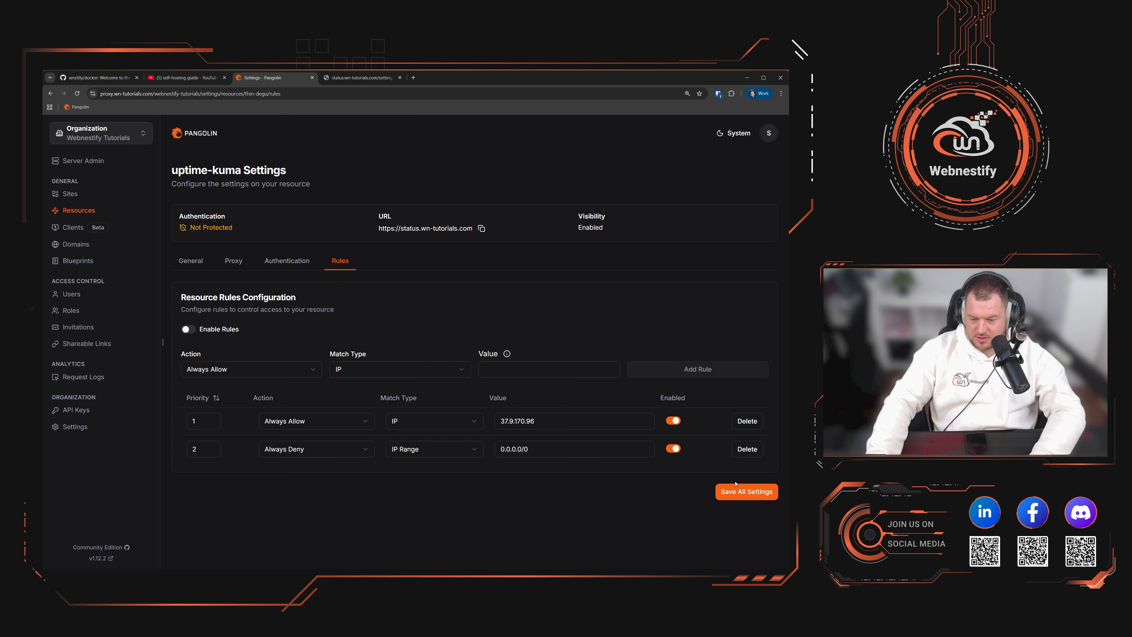
Step: From Uptime Kuma's Settings > Notifications, start setting up a new notification
click(338, 75)
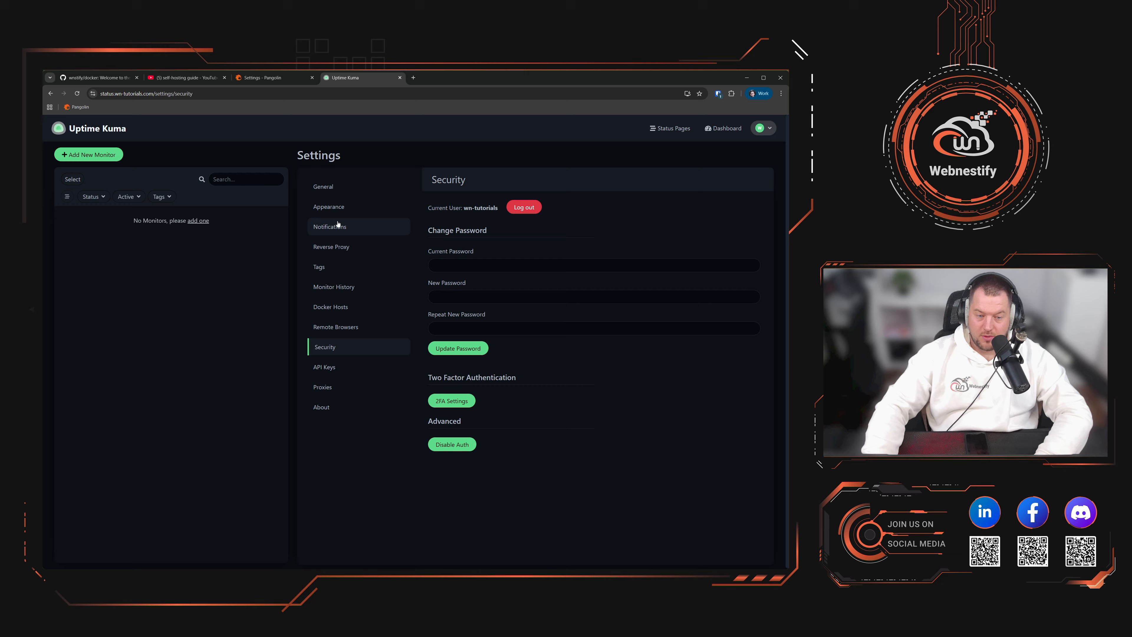
click(360, 226)
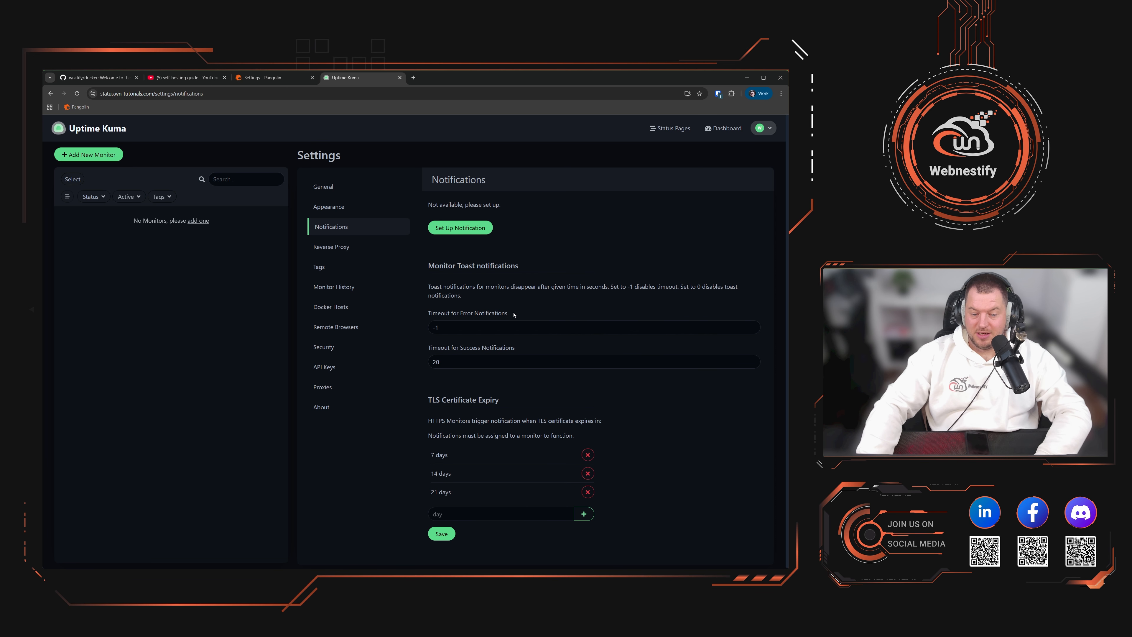
click(471, 229)
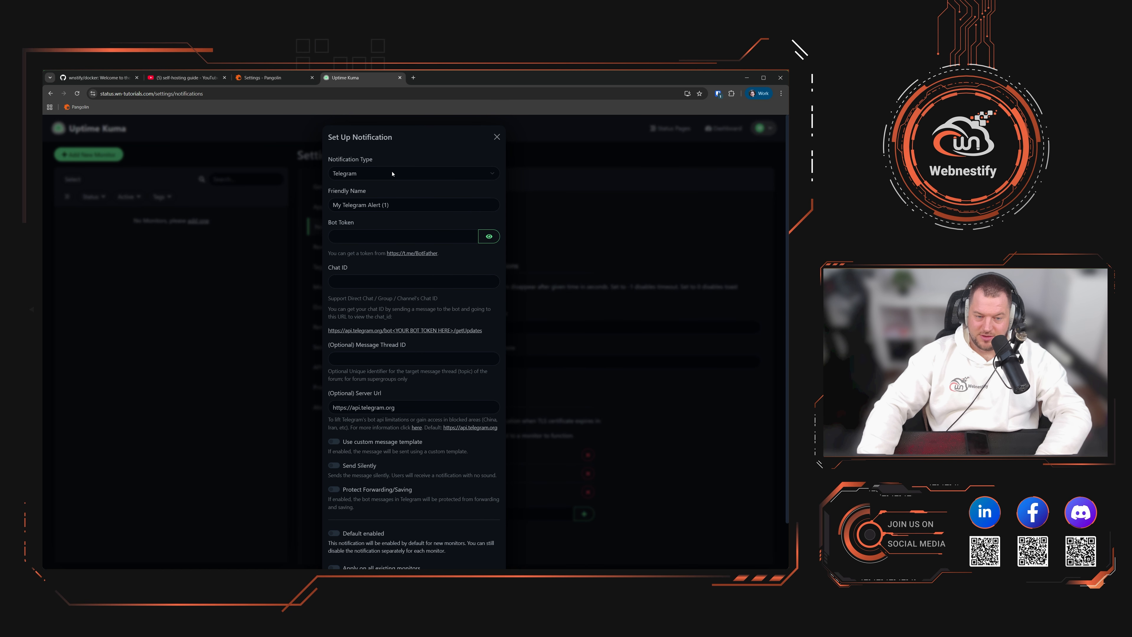
Step: Choose Ntfy as the notification type in the Set Up Notification dialog
click(392, 174)
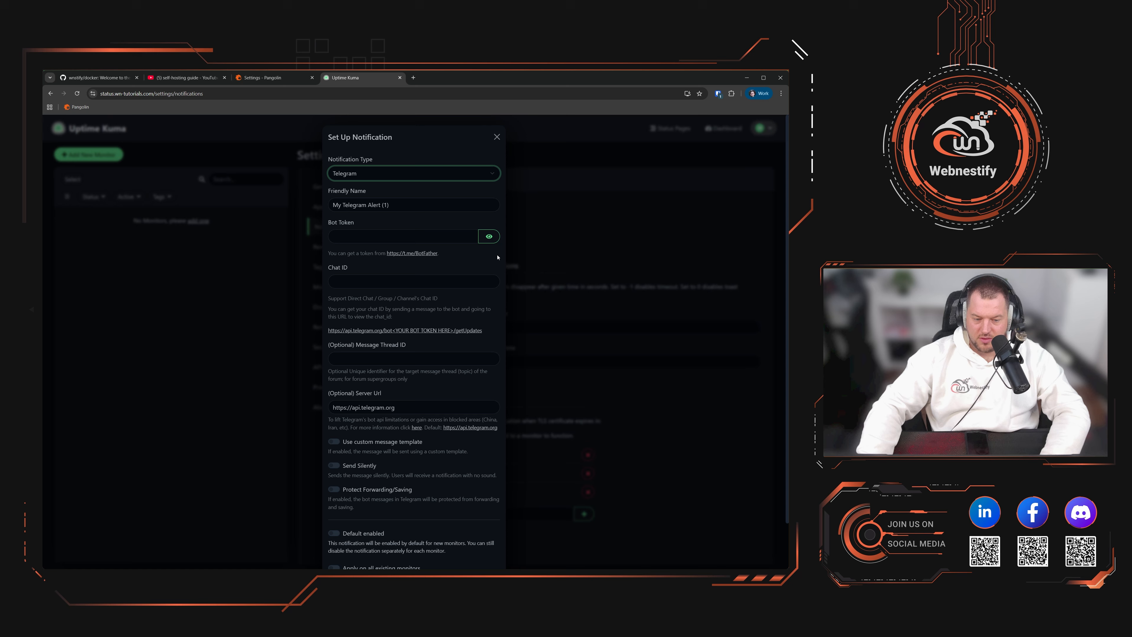
text(ntfy)
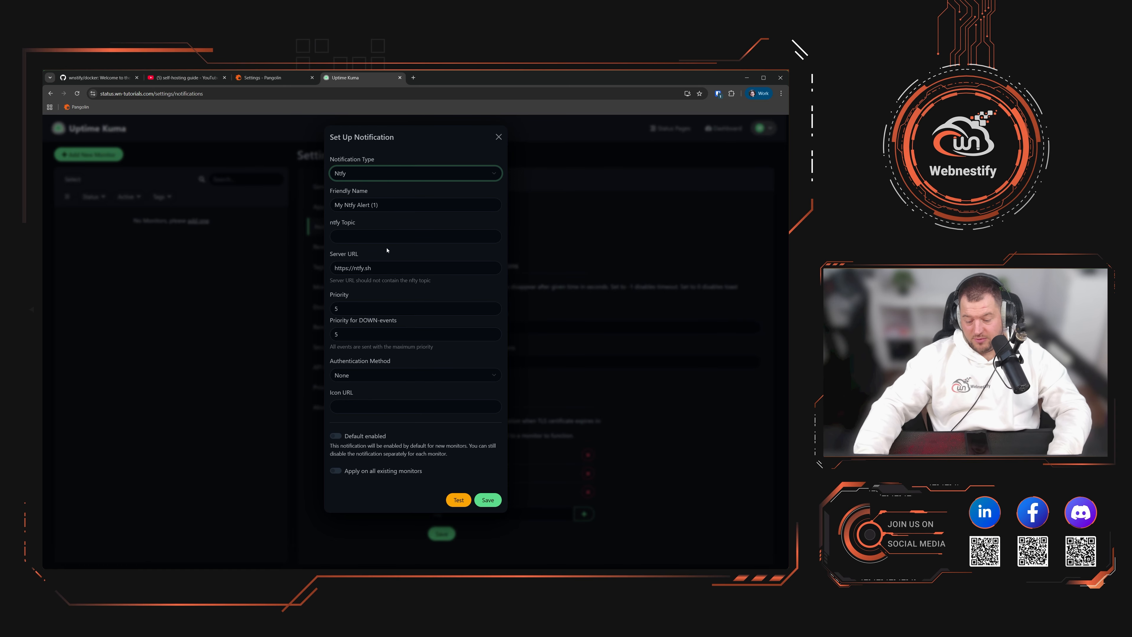
key(w)
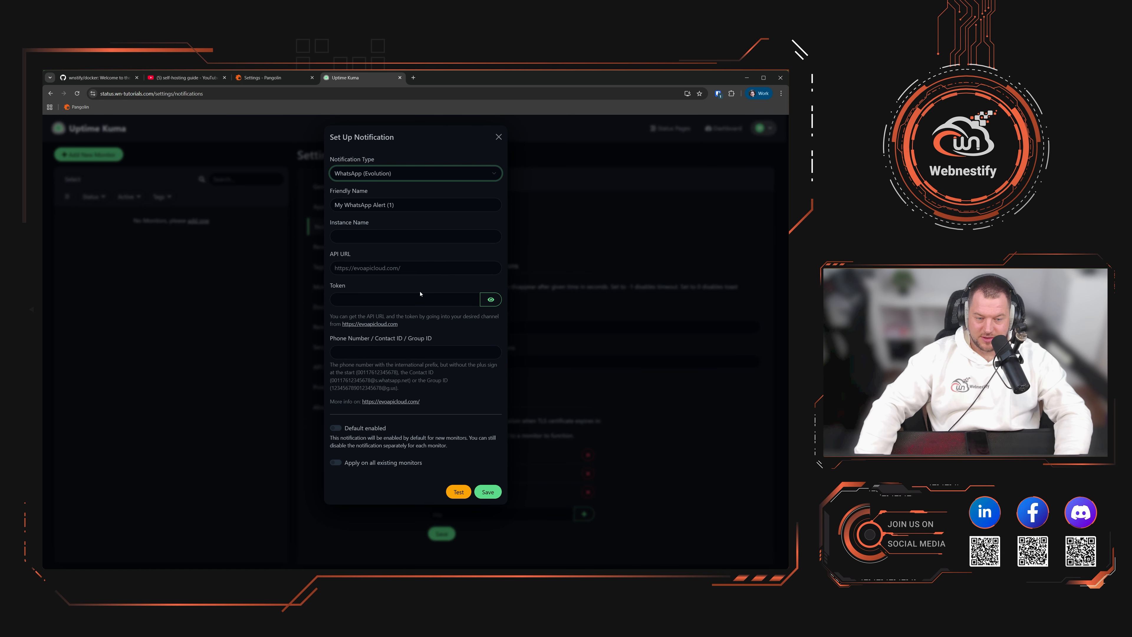
click(423, 240)
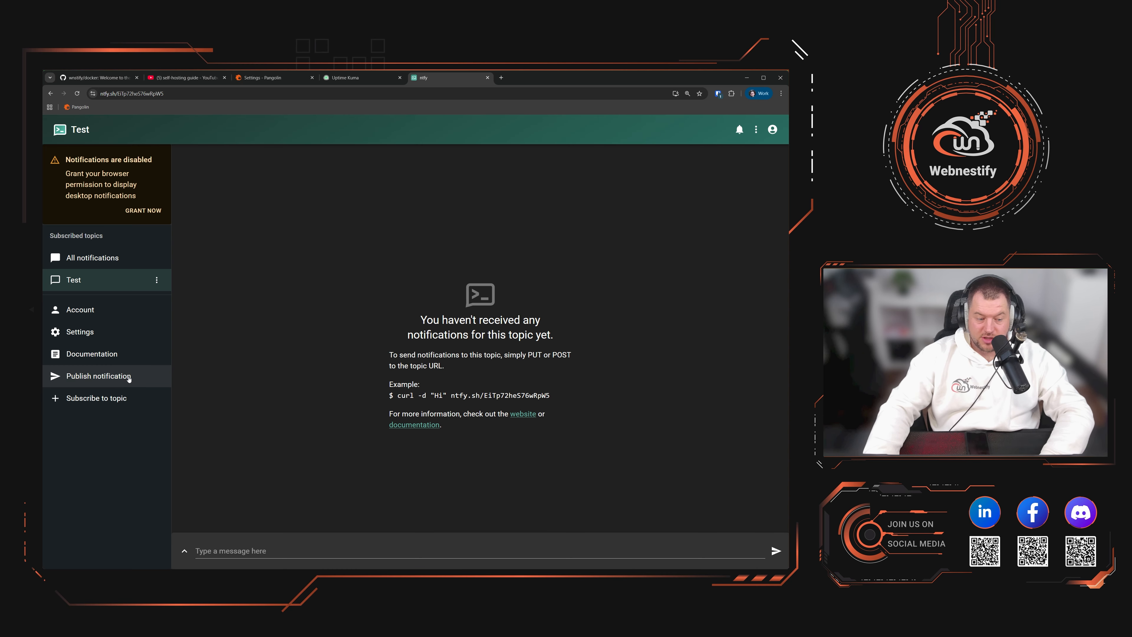
Step: Try subscribing to a reserved topic with a generated random name and everyone-can-publish access
click(124, 401)
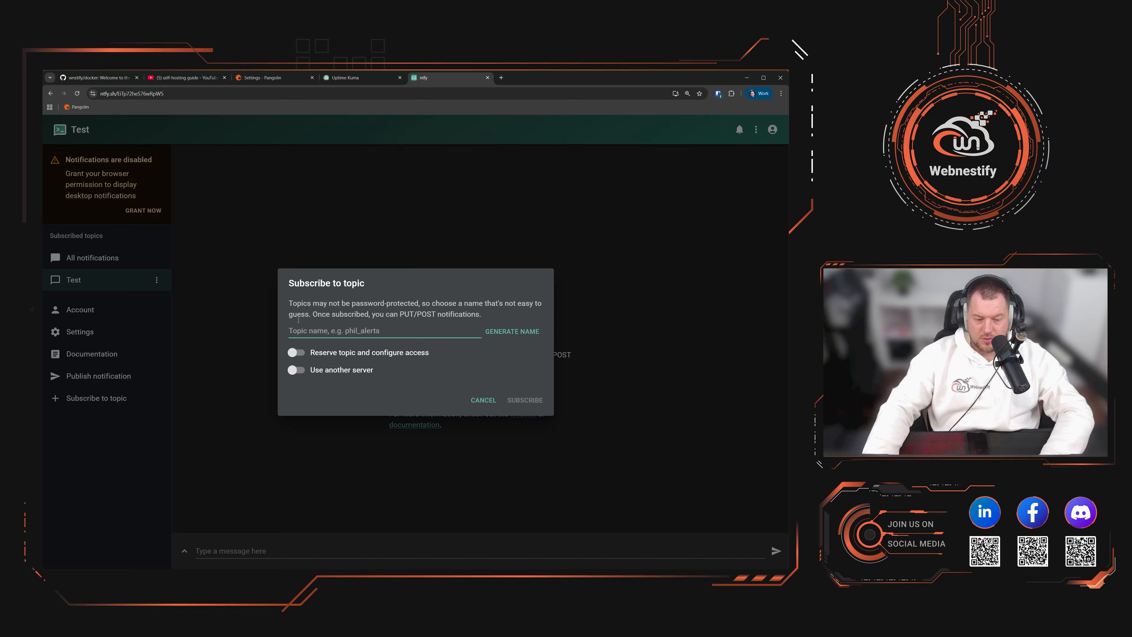
click(296, 352)
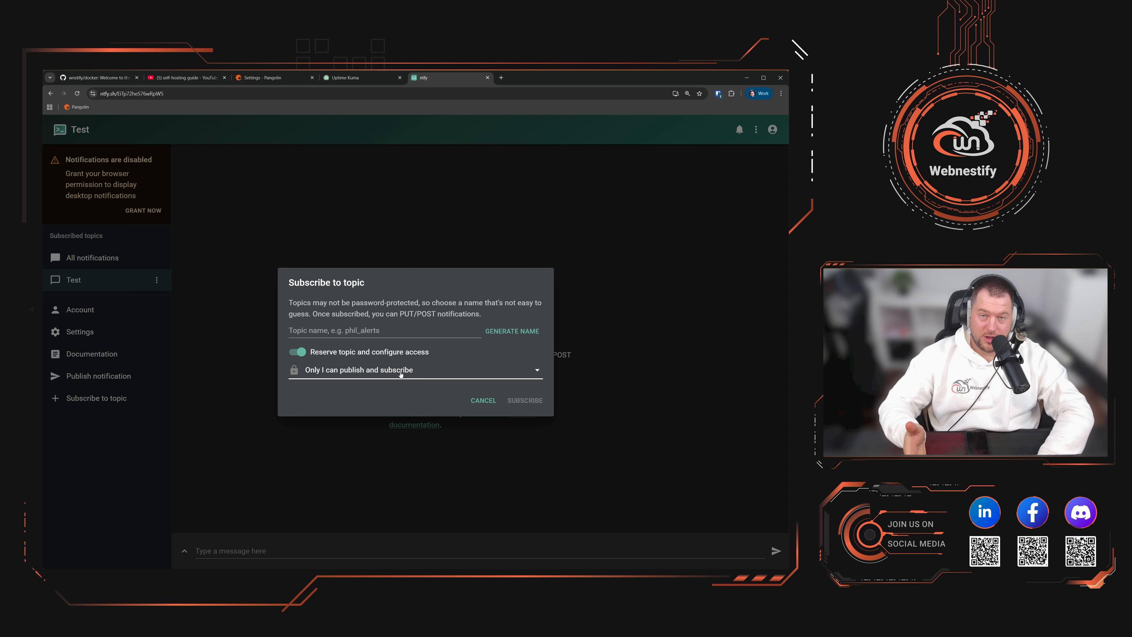
click(512, 331)
click(511, 331)
click(512, 330)
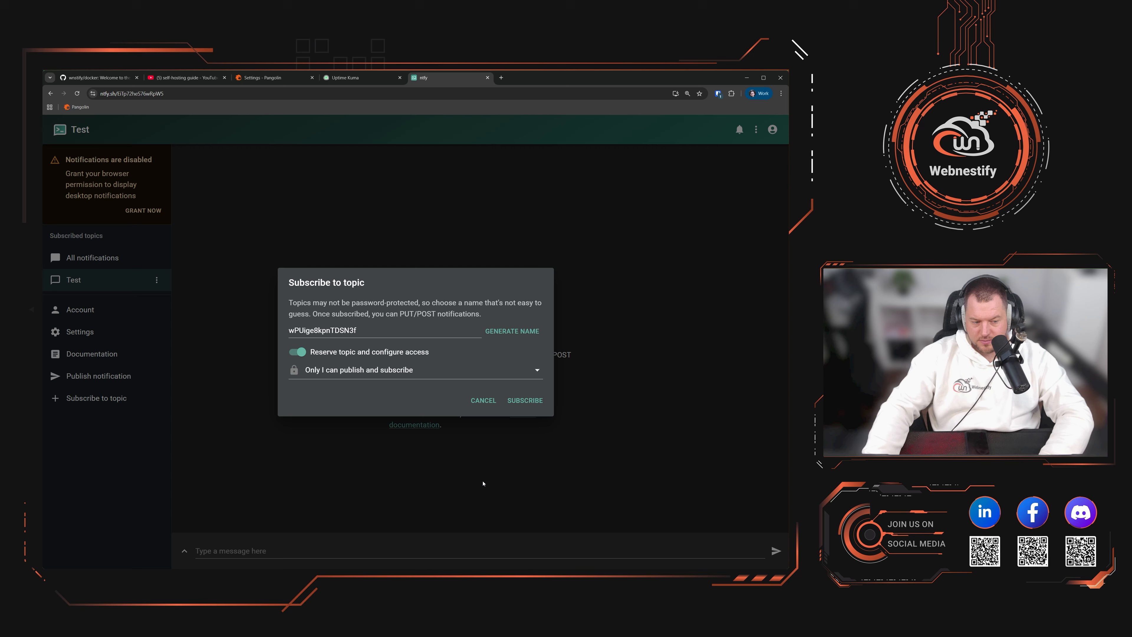
click(525, 404)
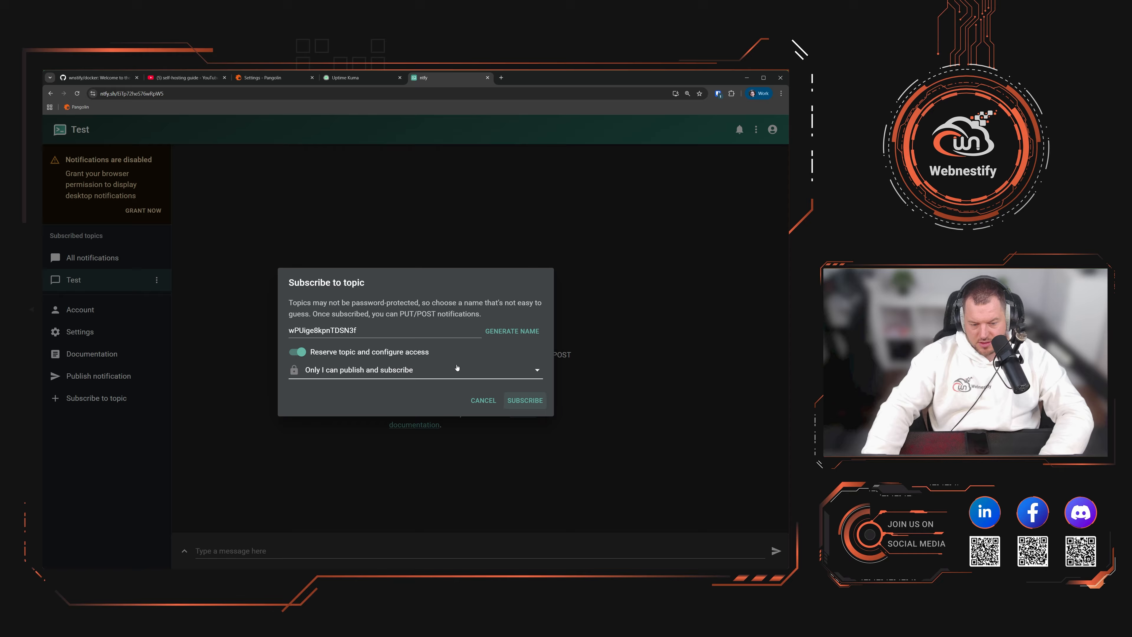
click(512, 331)
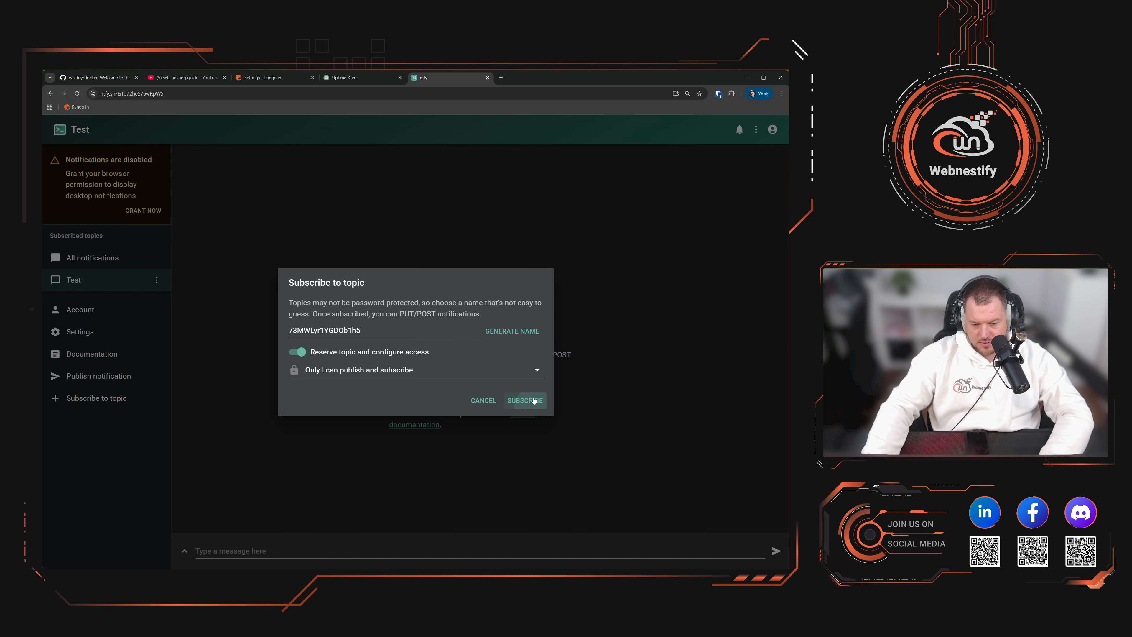
click(356, 369)
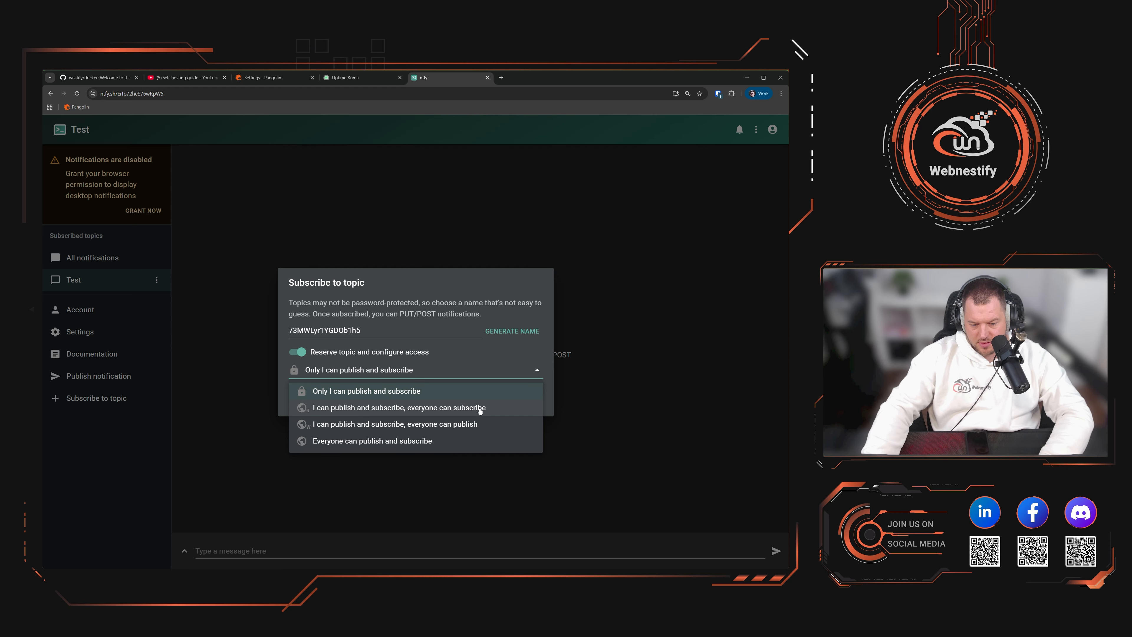
click(462, 423)
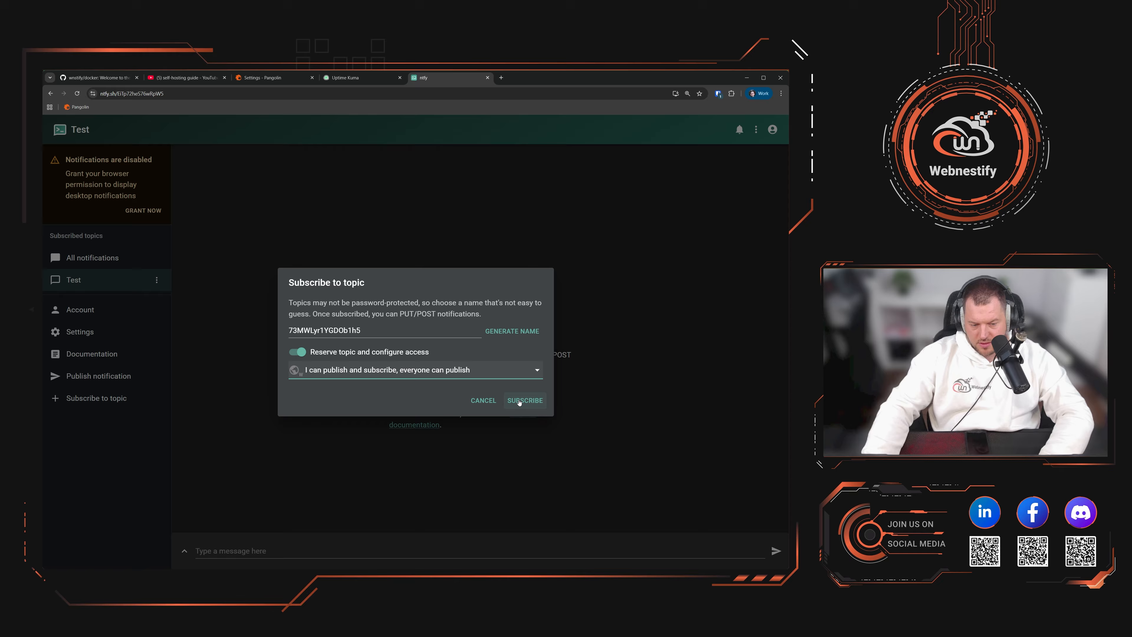
click(519, 401)
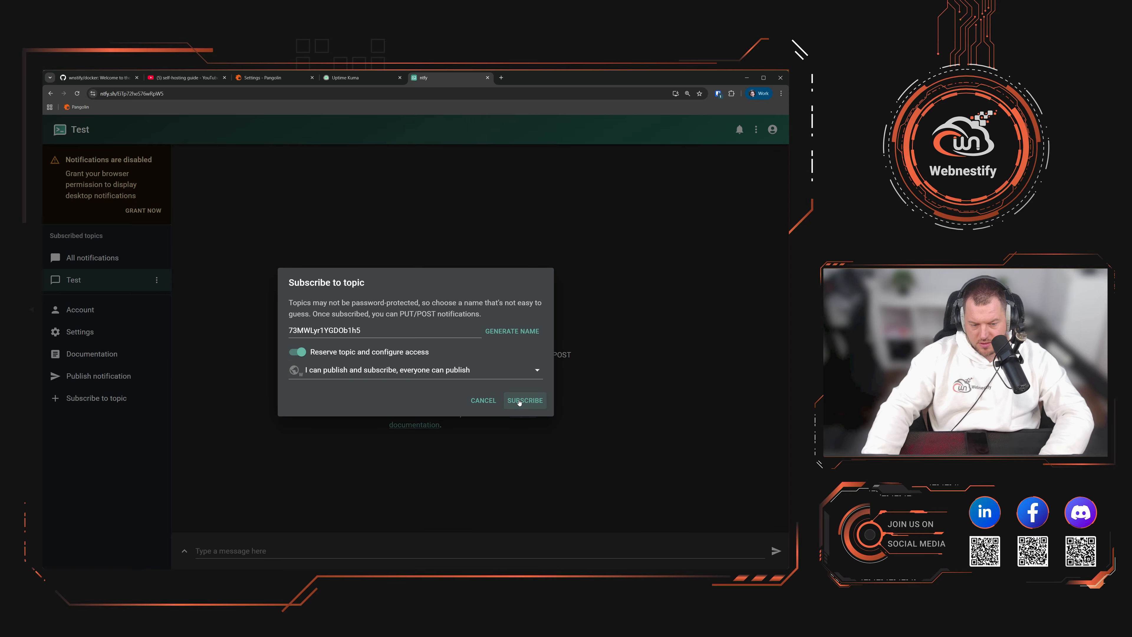
Step: Switch the reservation to only-me access, close the subscribe dialog, and view All notifications
click(353, 350)
click(299, 352)
click(460, 375)
click(406, 391)
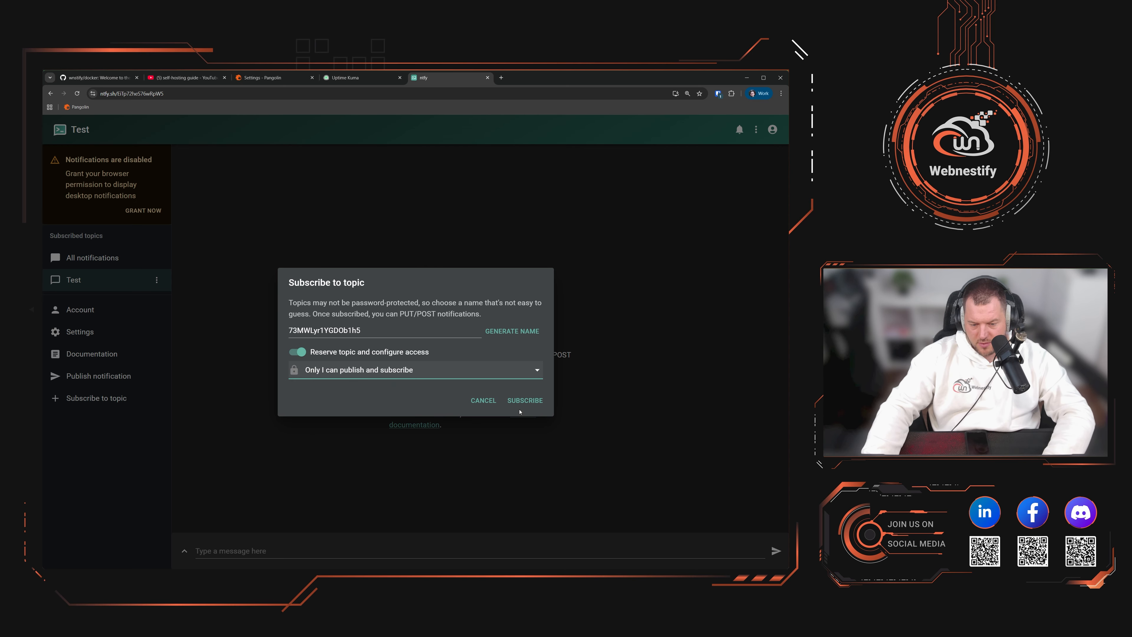
click(522, 402)
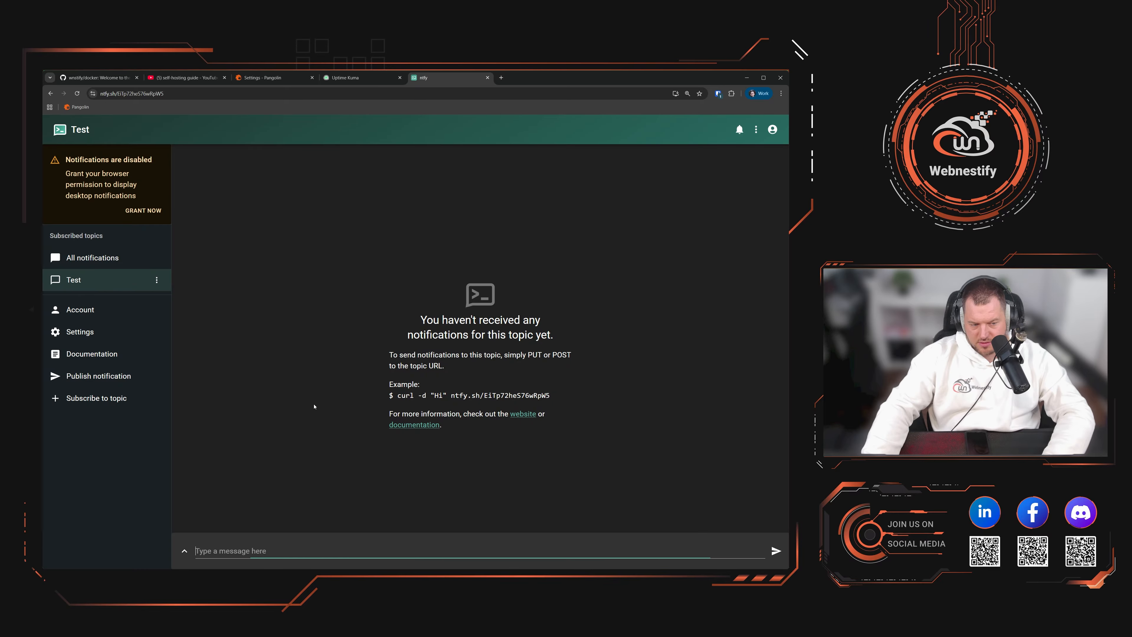
click(102, 258)
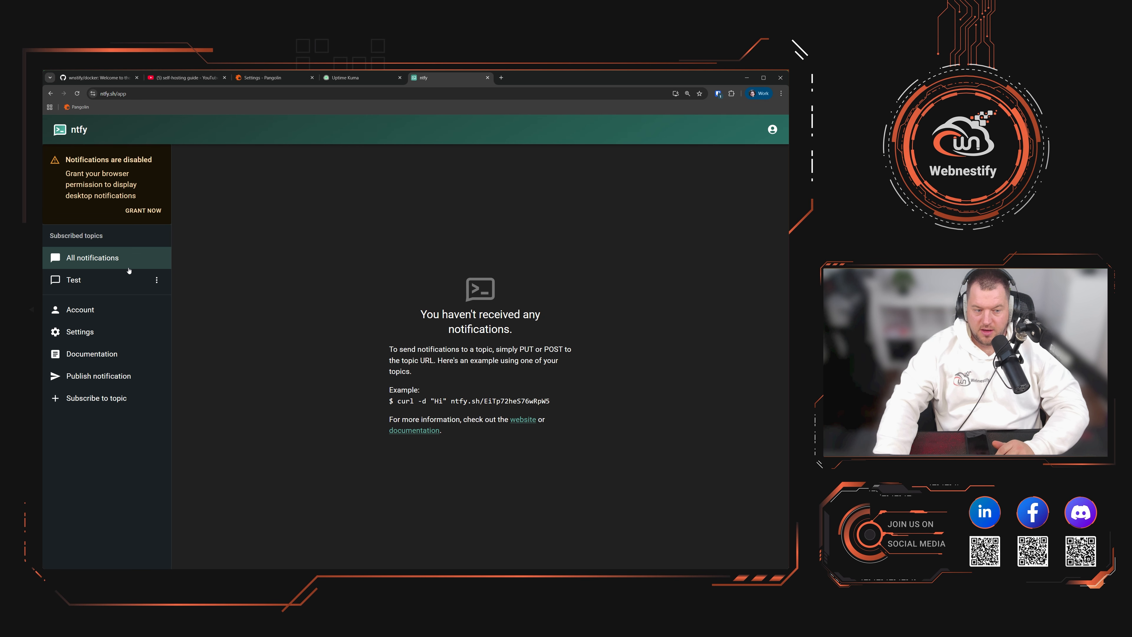
Step: Reserve uptime-kuma as an only-me topic in ntfy settings, subscribe to it and open it
click(107, 312)
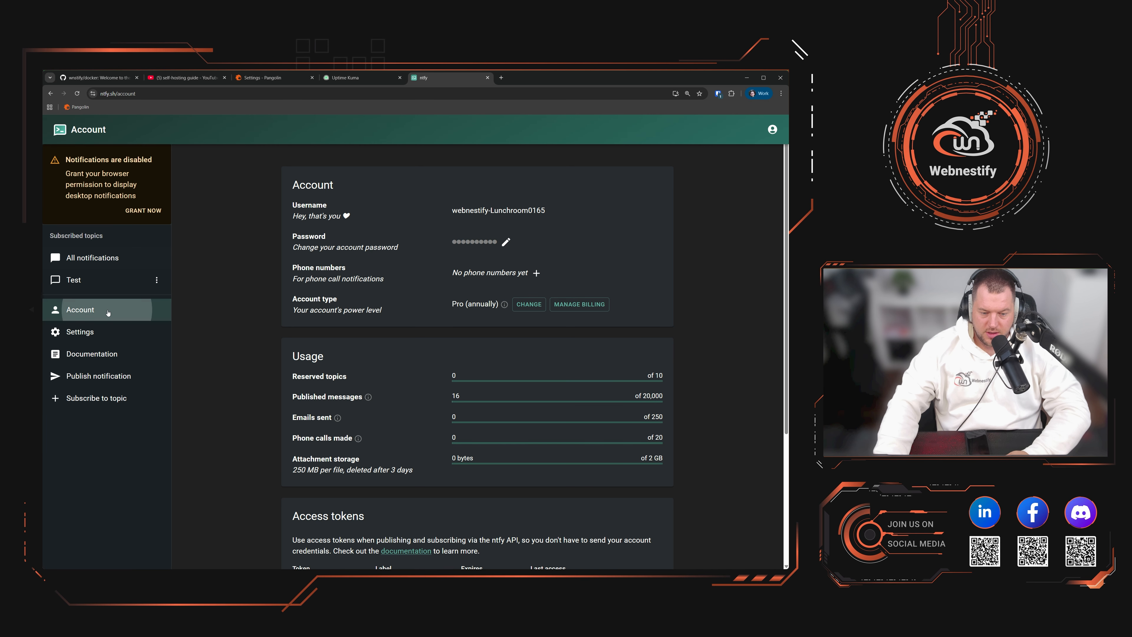
scroll(292, 466, down, 3)
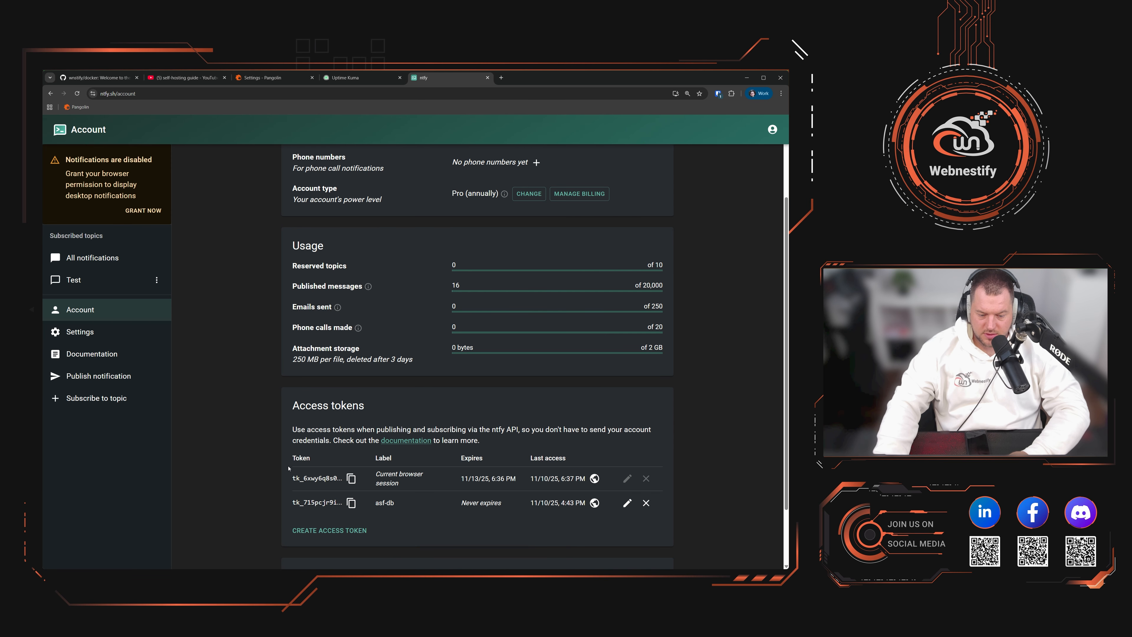
click(91, 333)
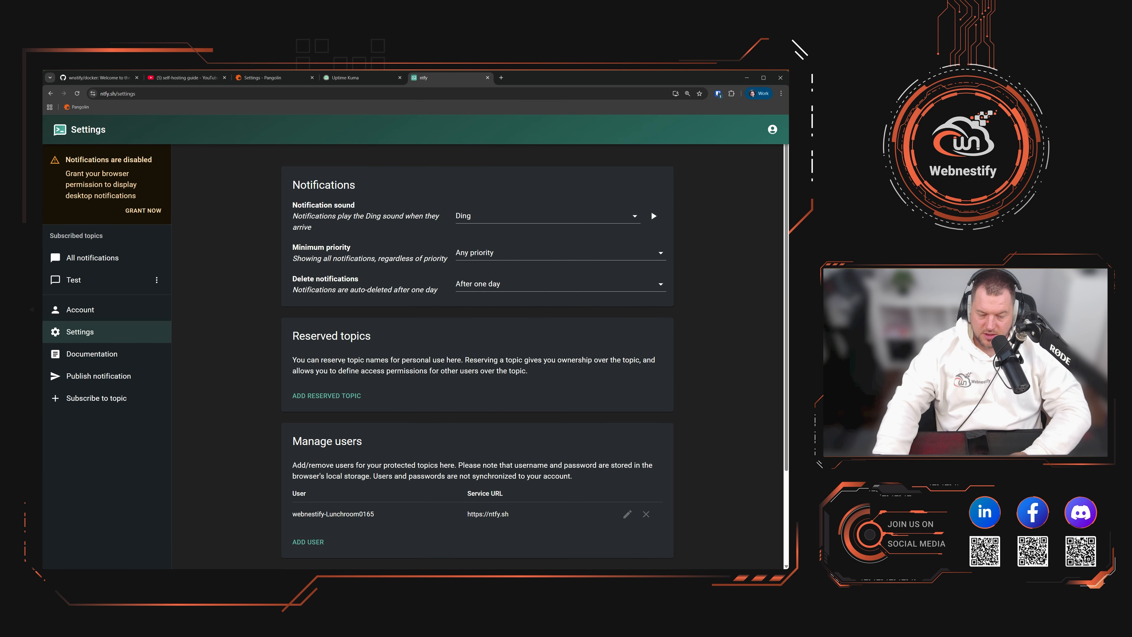
click(344, 397)
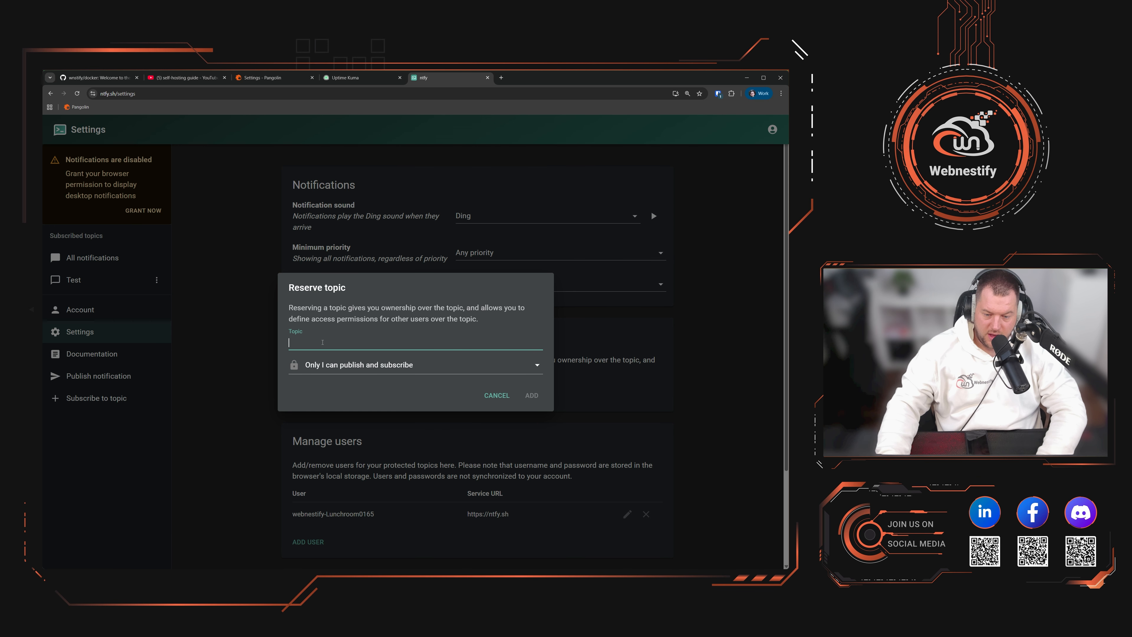
text(up)
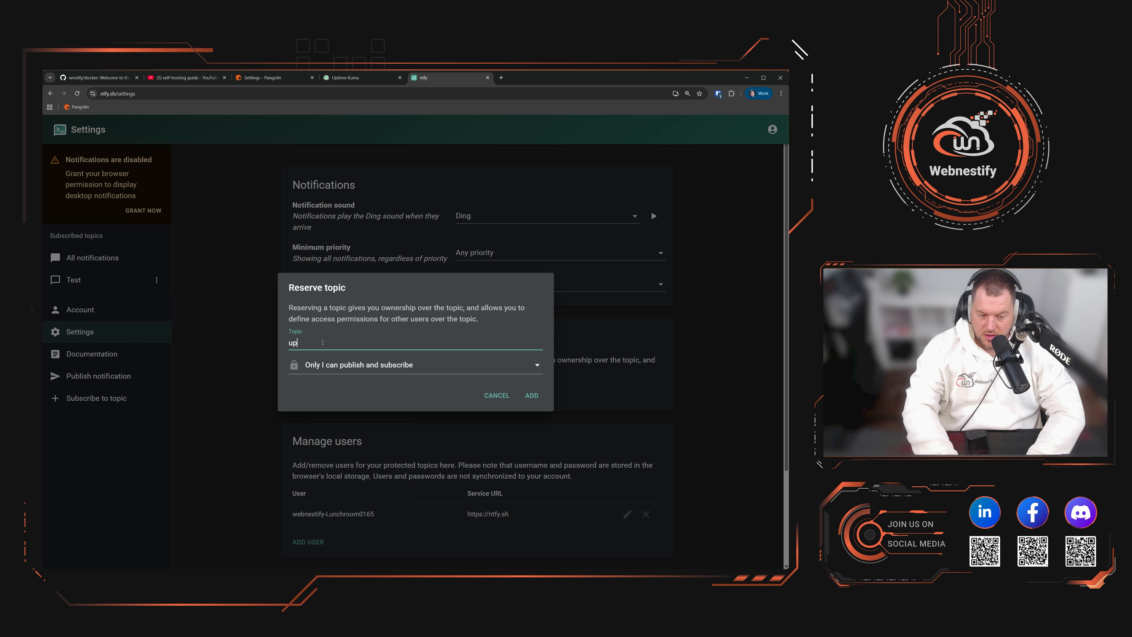
text(time-kuma)
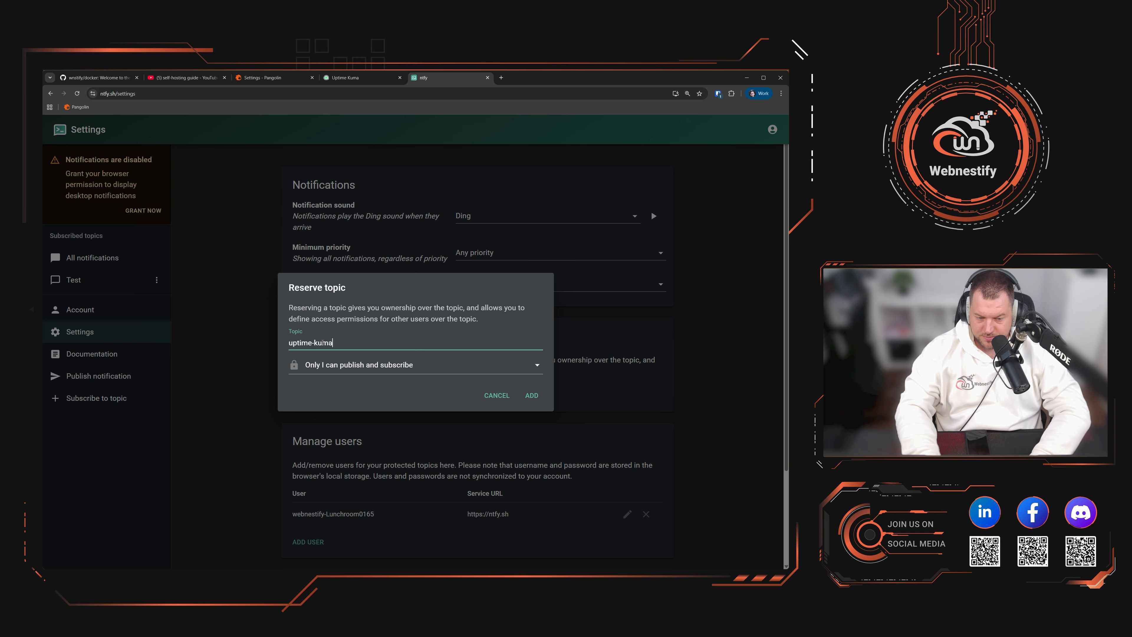
click(350, 365)
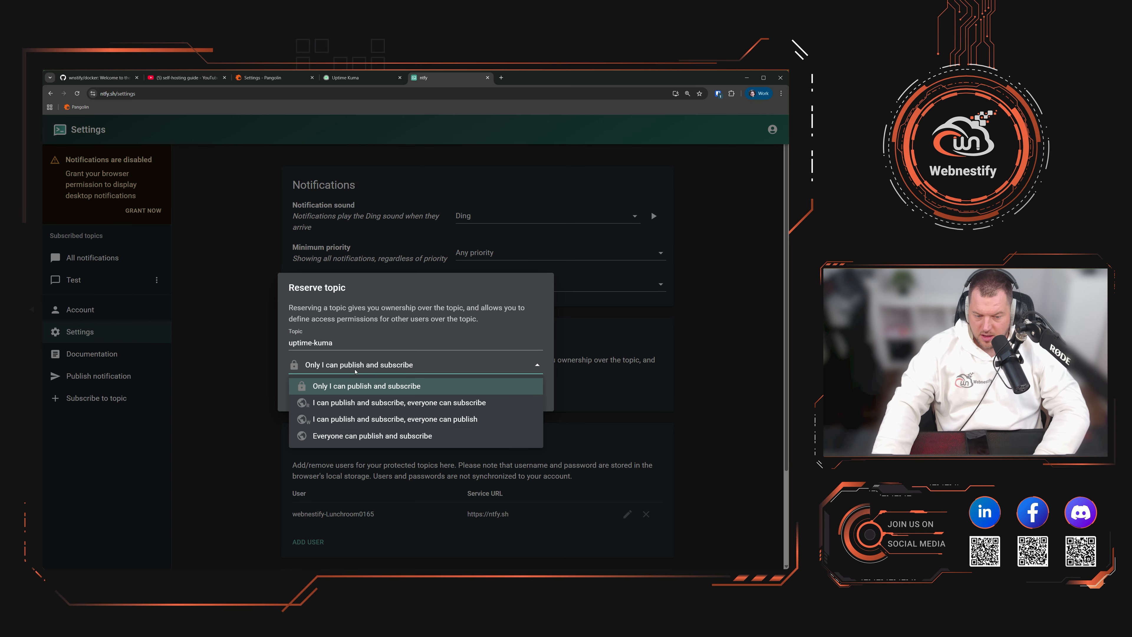
click(373, 386)
click(535, 393)
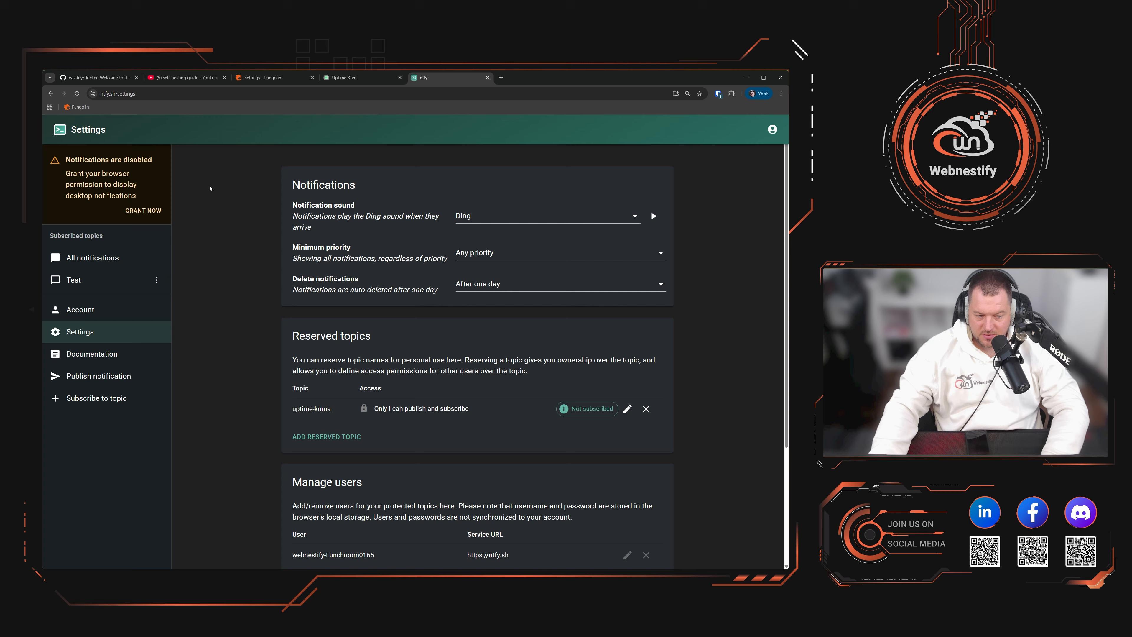
click(592, 411)
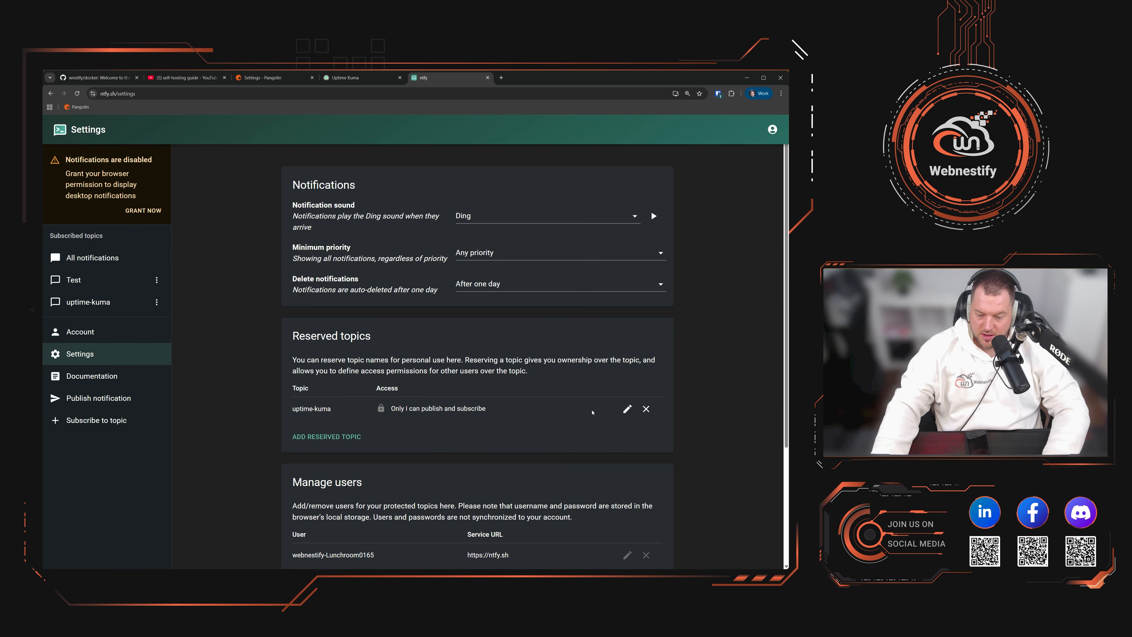
click(134, 308)
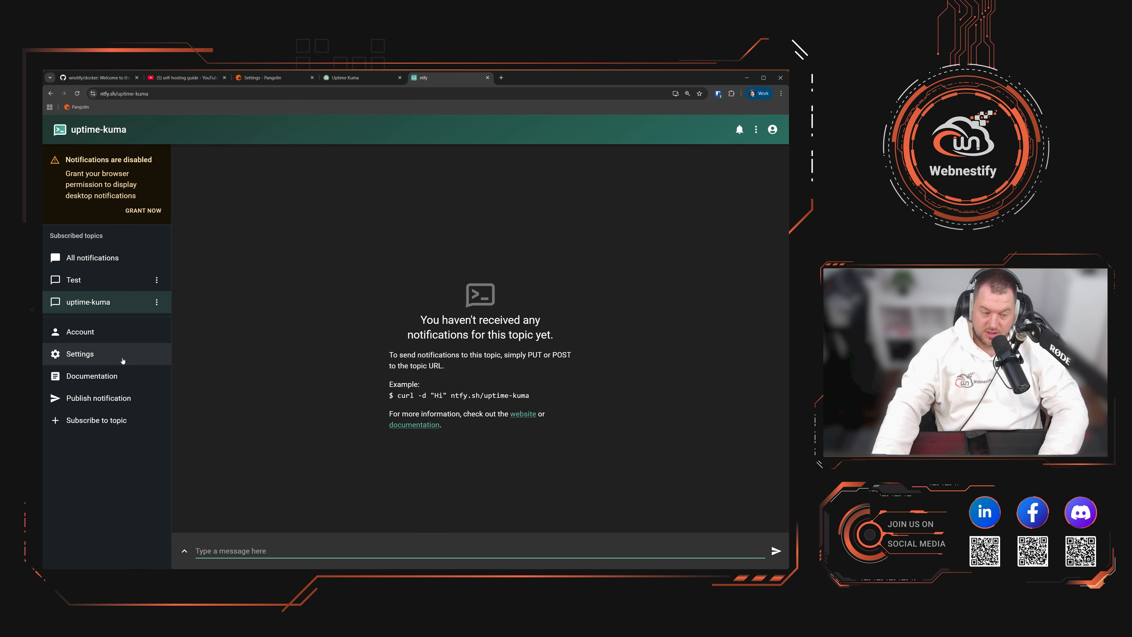
Step: Create a never-expiring ntfy access token labelled uptime-kuma and copy it
click(115, 332)
scroll(414, 378, down, 3)
scroll(414, 378, down, 1)
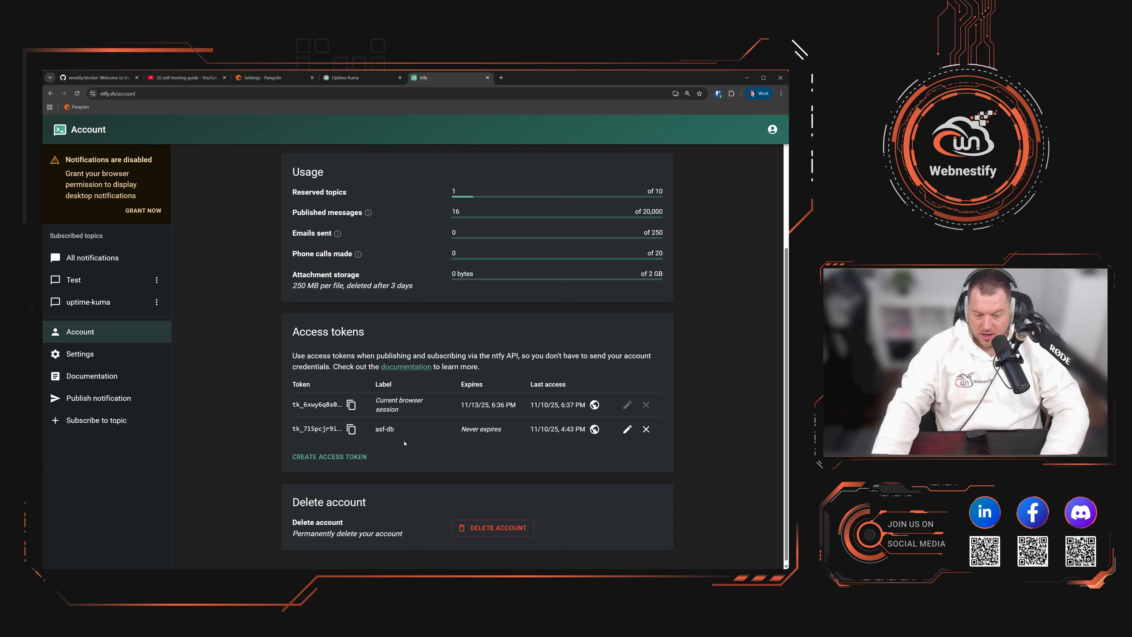
click(341, 463)
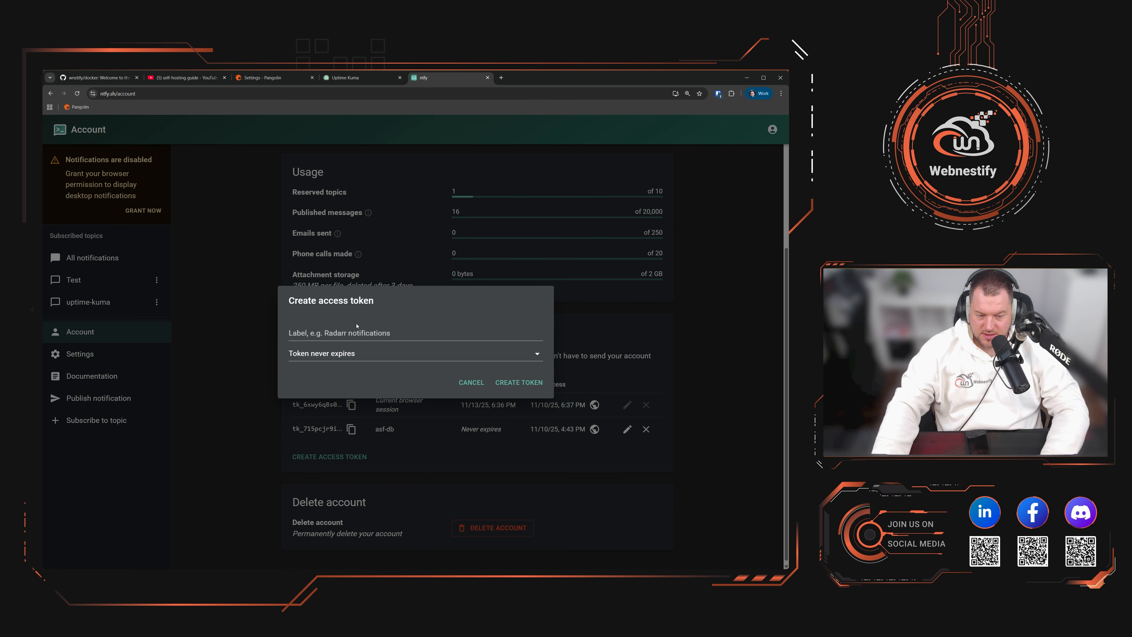
click(402, 339)
text(up)
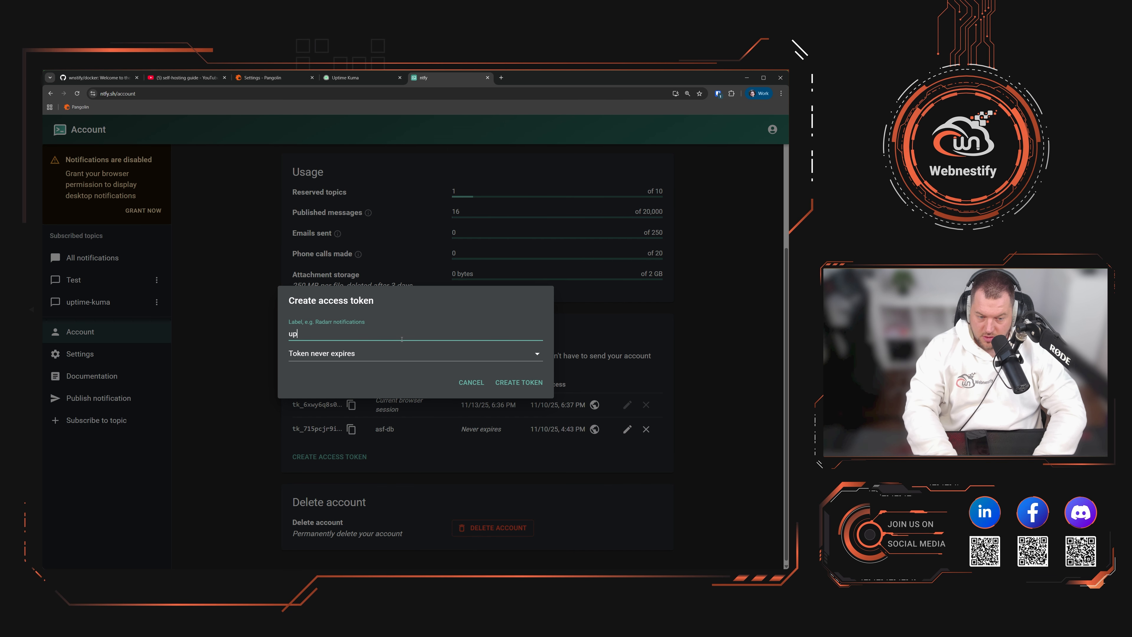
text(time-kuma)
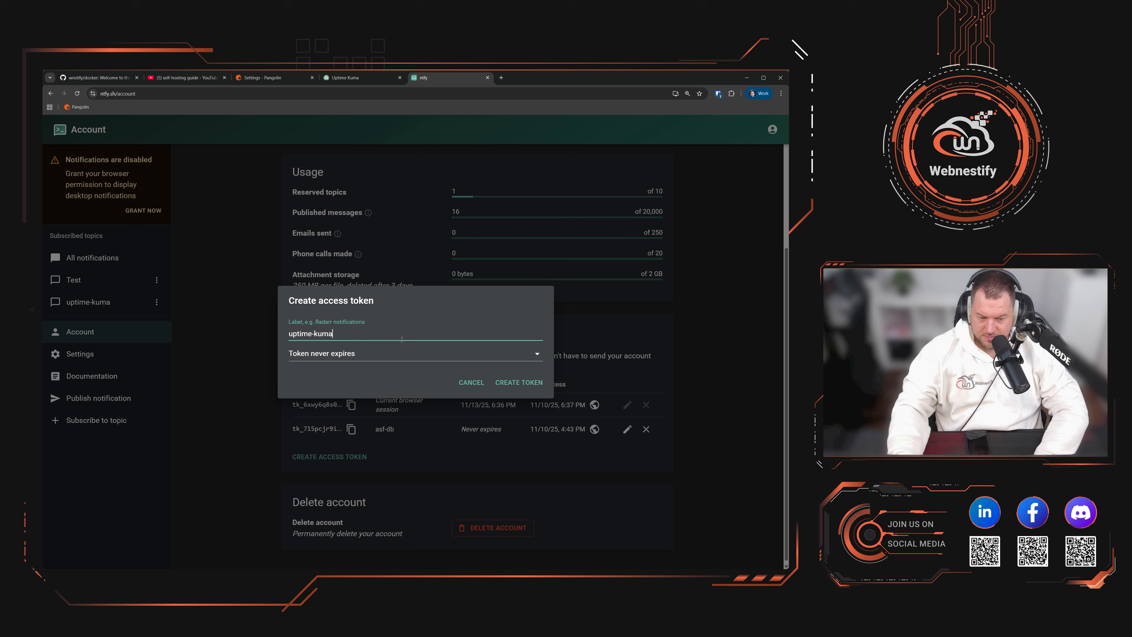
click(379, 354)
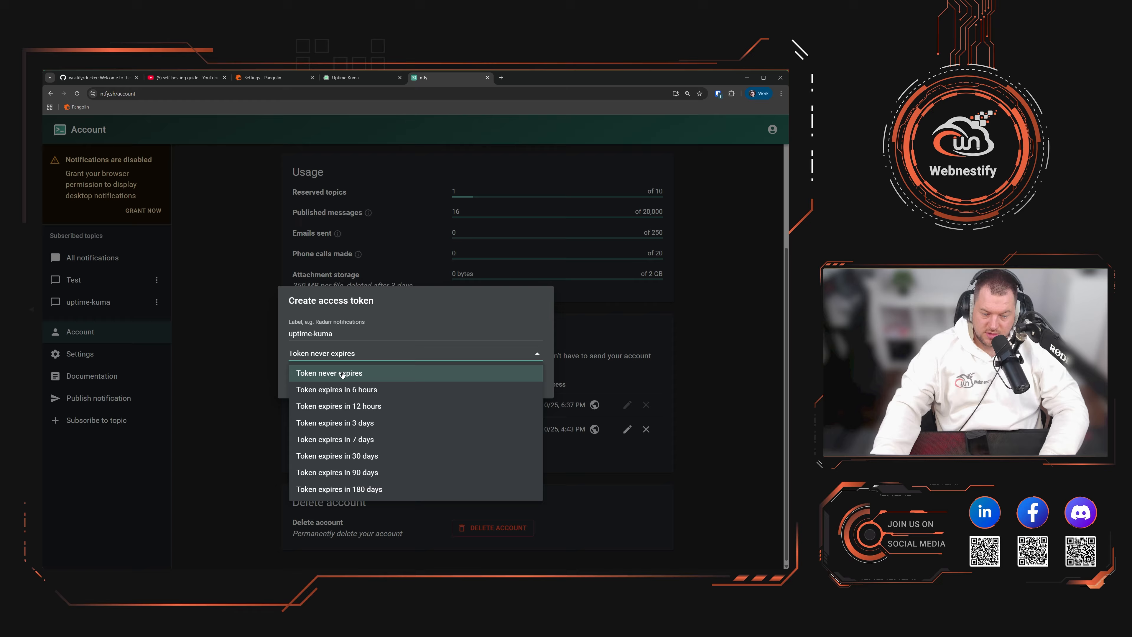
click(417, 373)
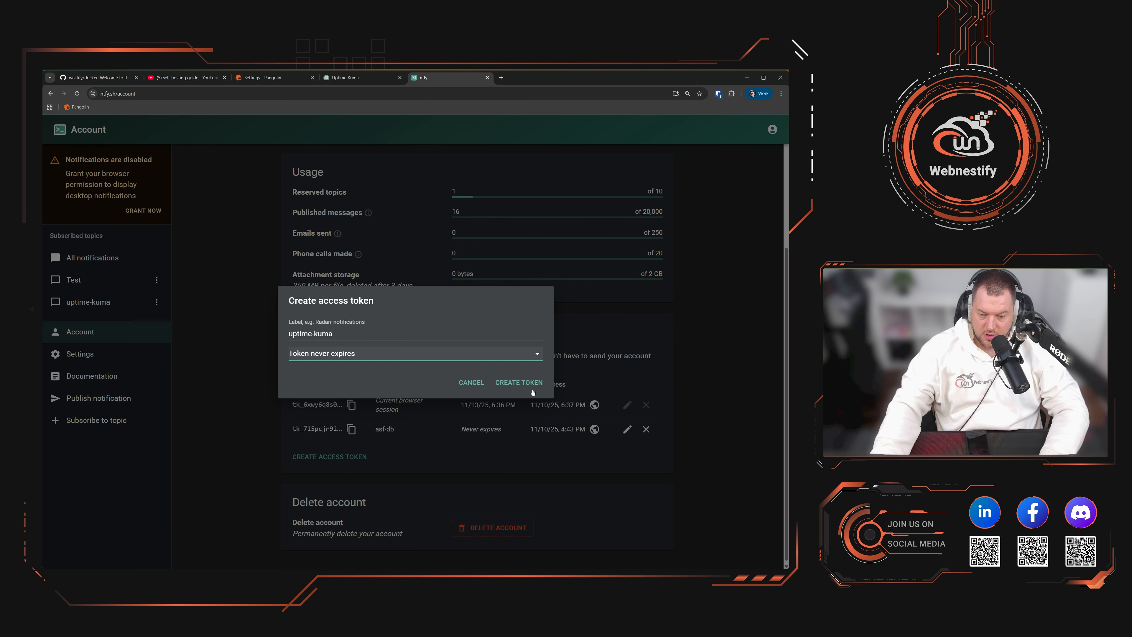
click(520, 383)
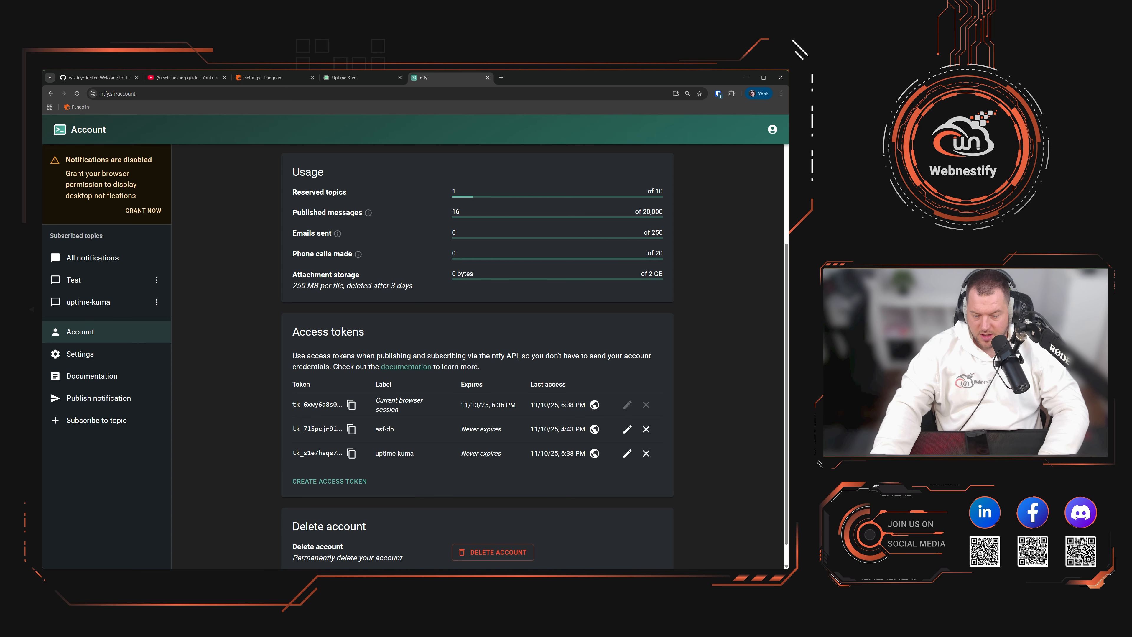
click(351, 459)
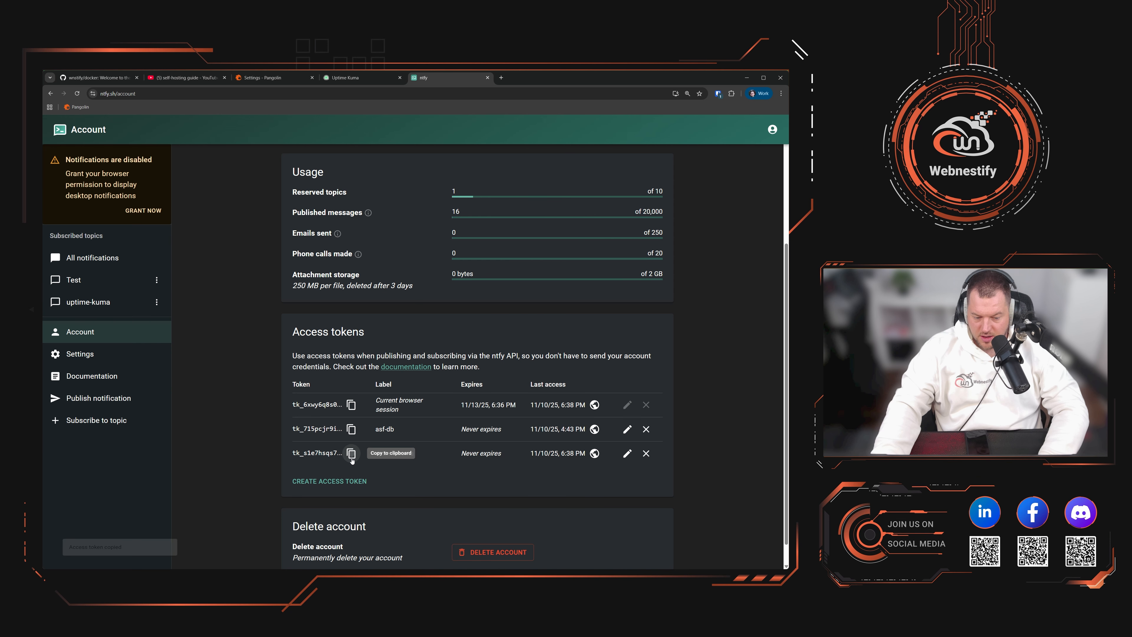
Step: Set Ntfy authentication to Access Token and paste in the copied token
click(352, 78)
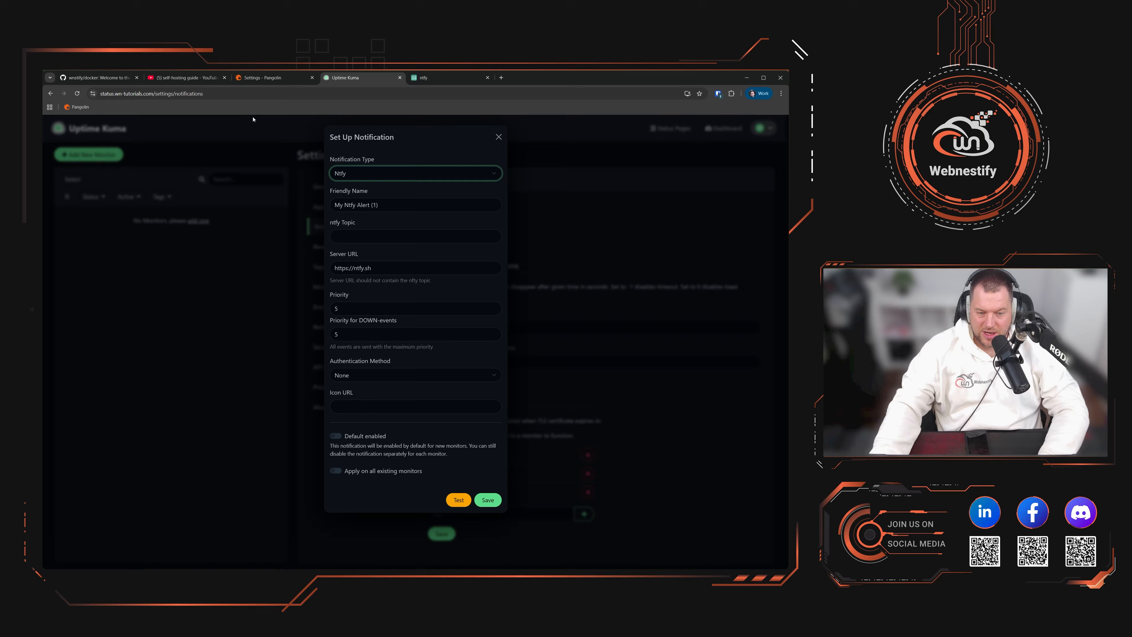
click(361, 376)
click(404, 404)
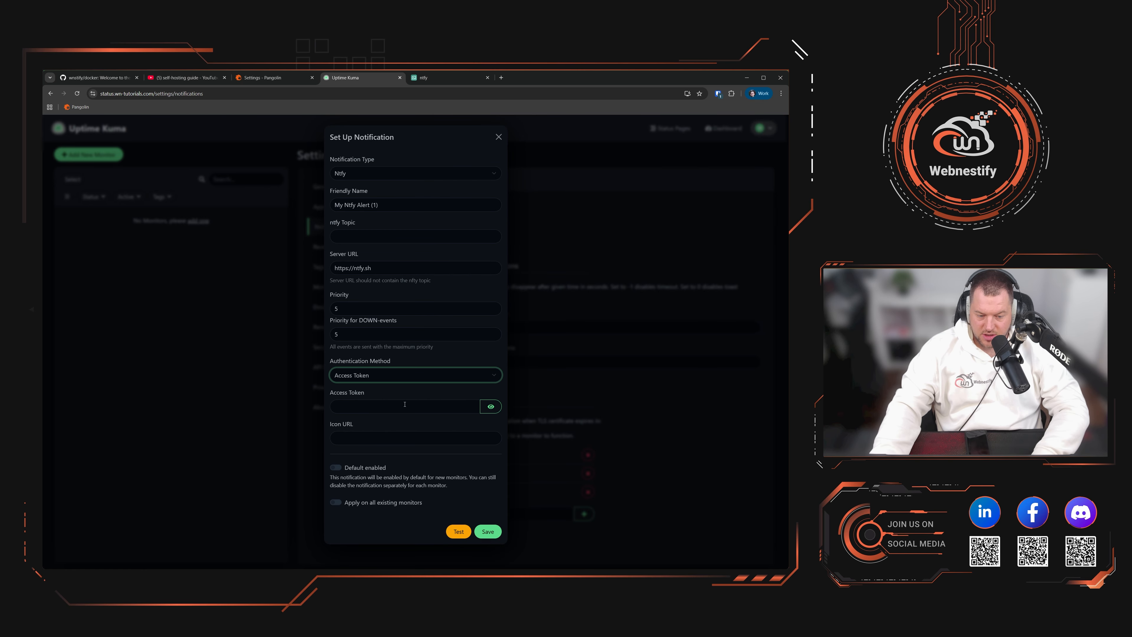
click(368, 408)
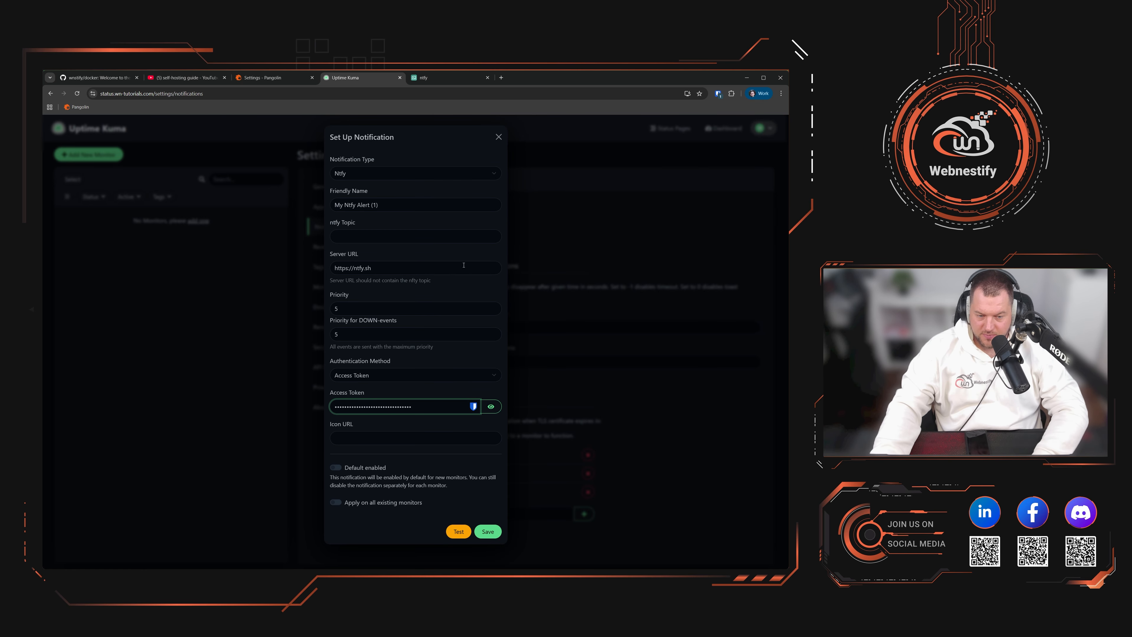
Step: Copy ntfy.sh/uptime-kuma from ntfy's curl example into the server URL field
click(363, 259)
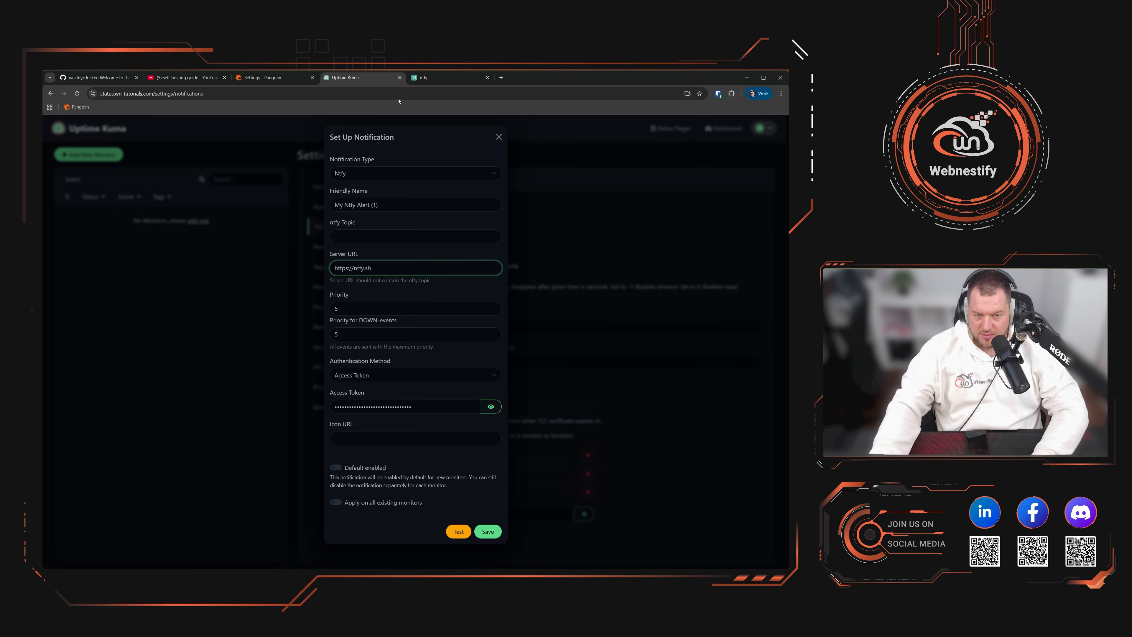
click(423, 77)
click(88, 302)
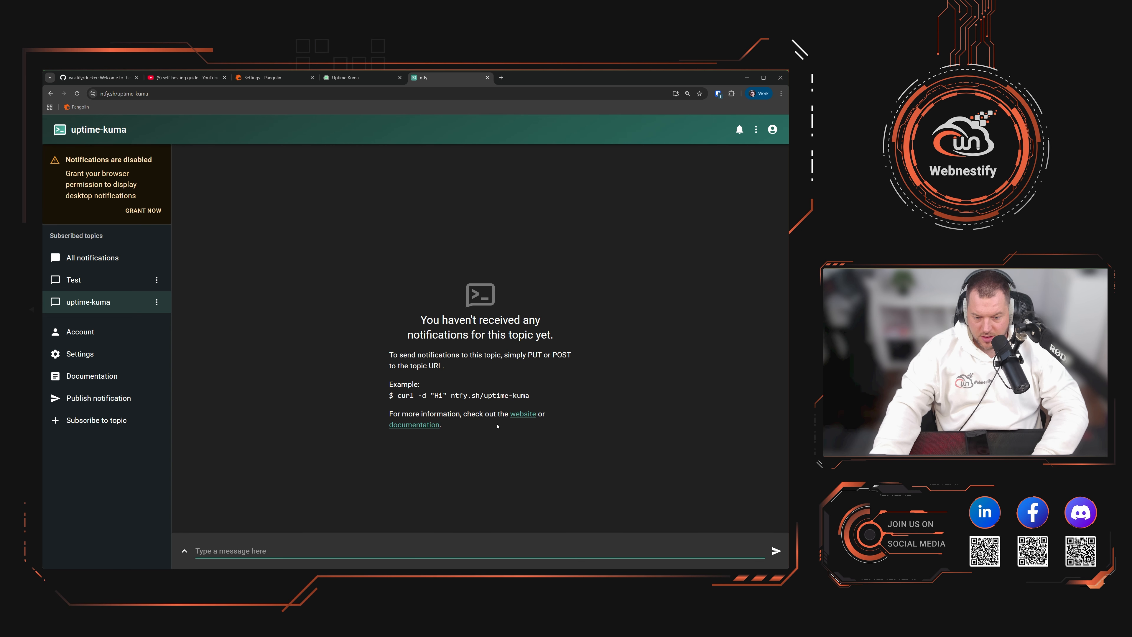
drag(530, 396, 389, 396)
drag(530, 395, 450, 397)
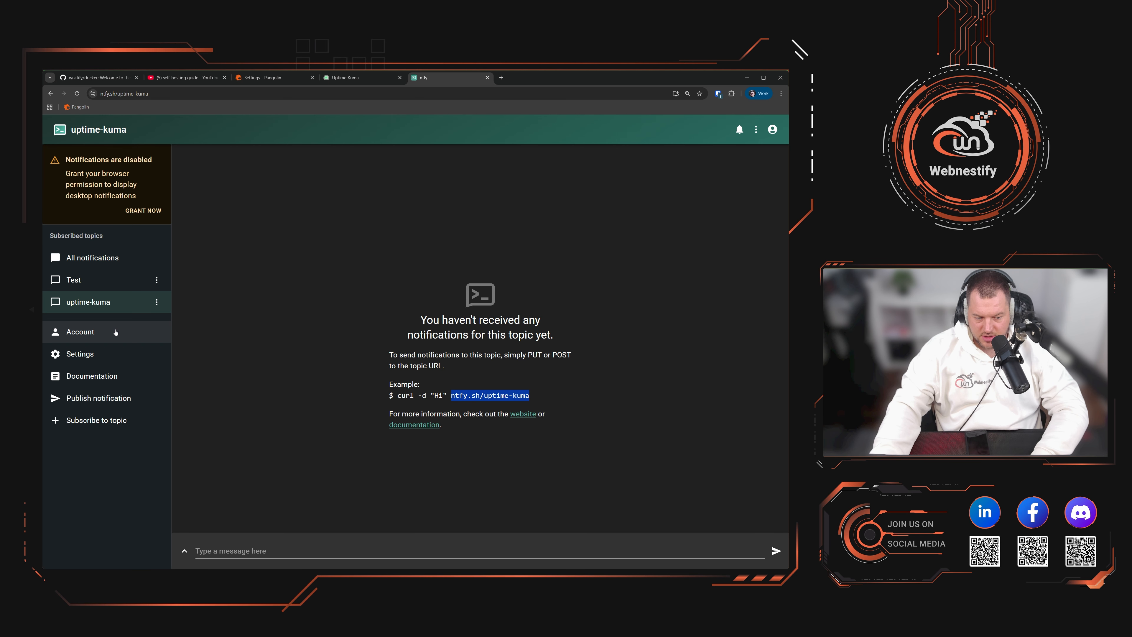
click(352, 77)
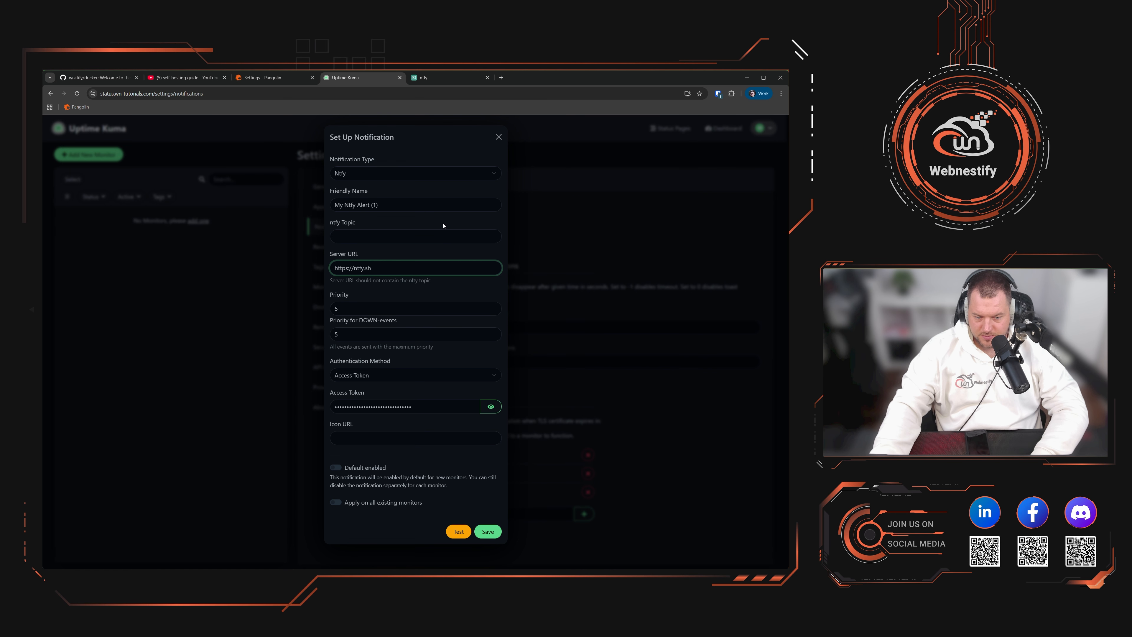
drag(371, 268, 353, 268)
key(ctrl+v)
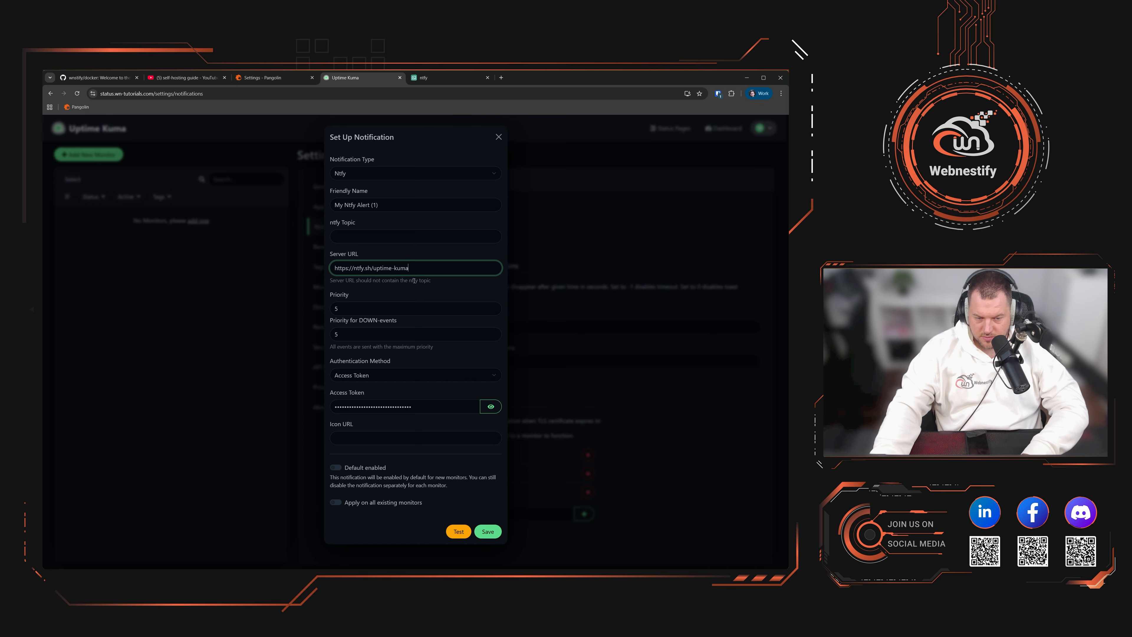
triple_click(400, 201)
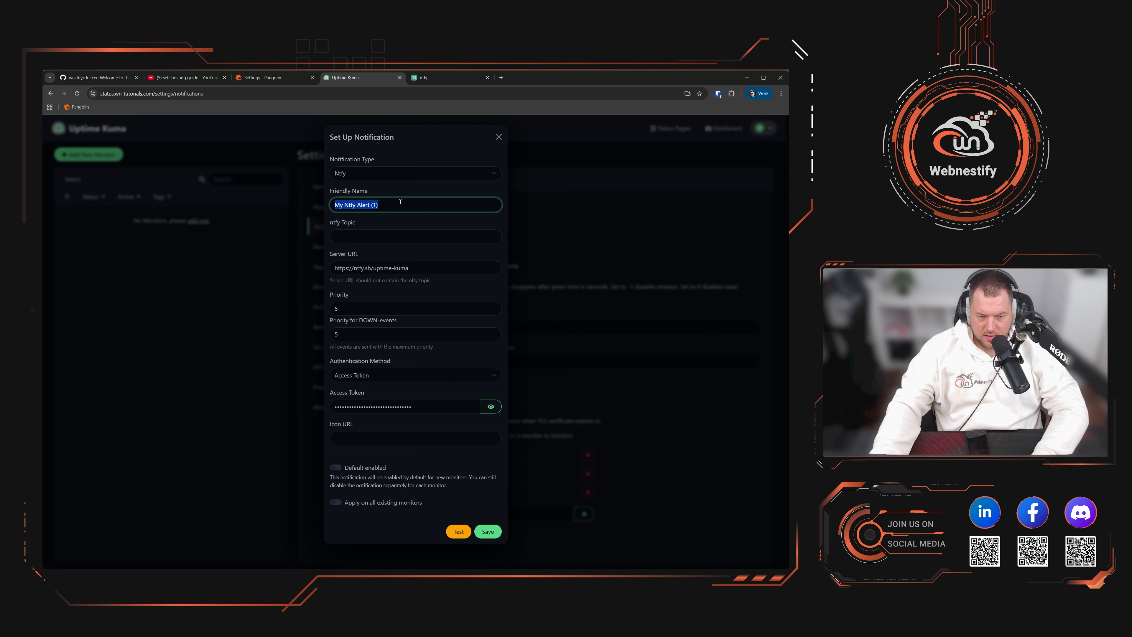
text(Nt)
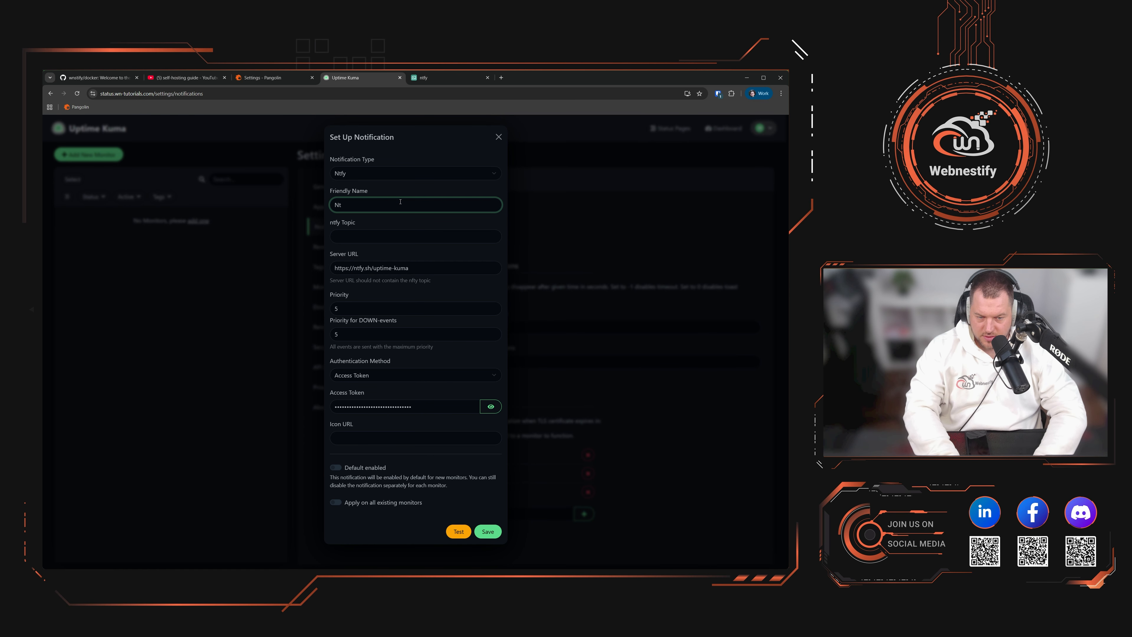
text(fy)
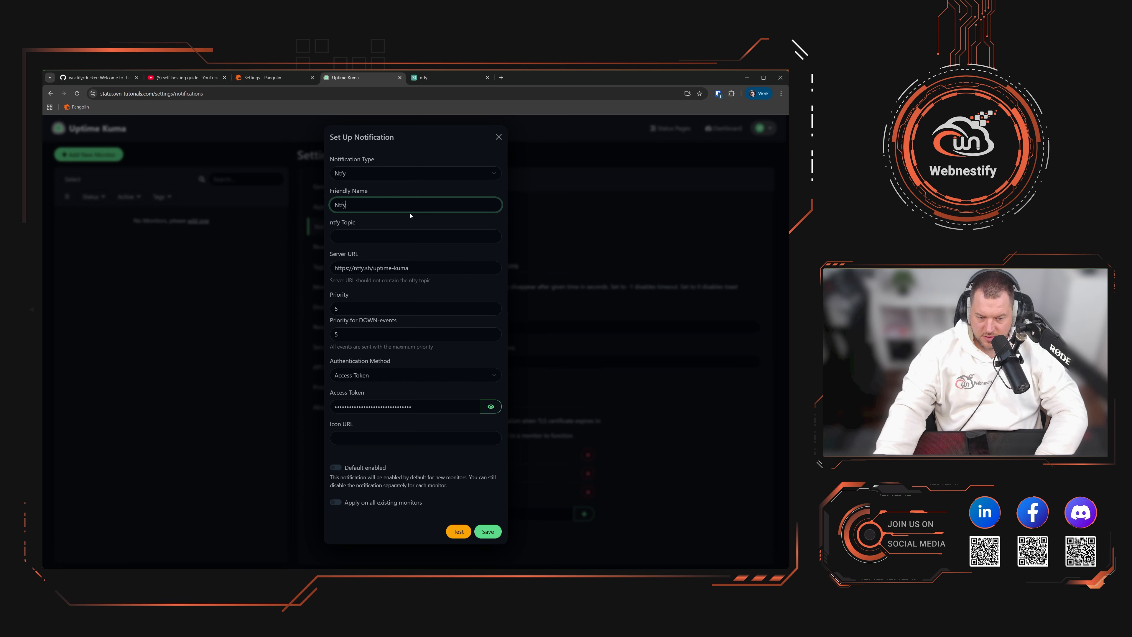
drag(413, 266, 374, 270)
click(365, 234)
key(ctrl+v)
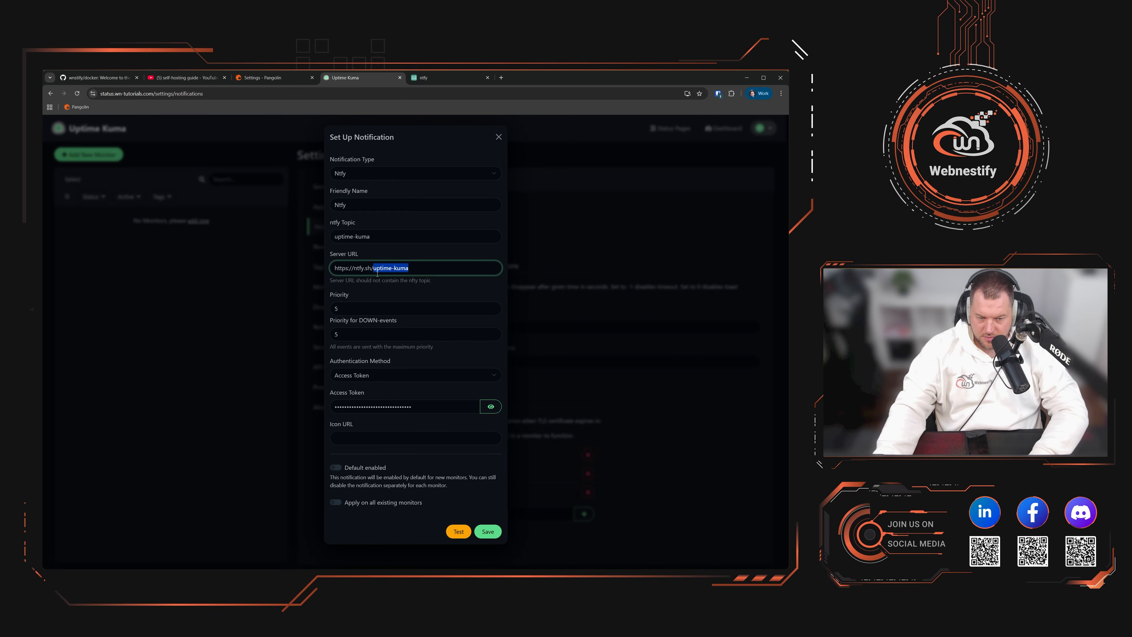
key(BackSpace)
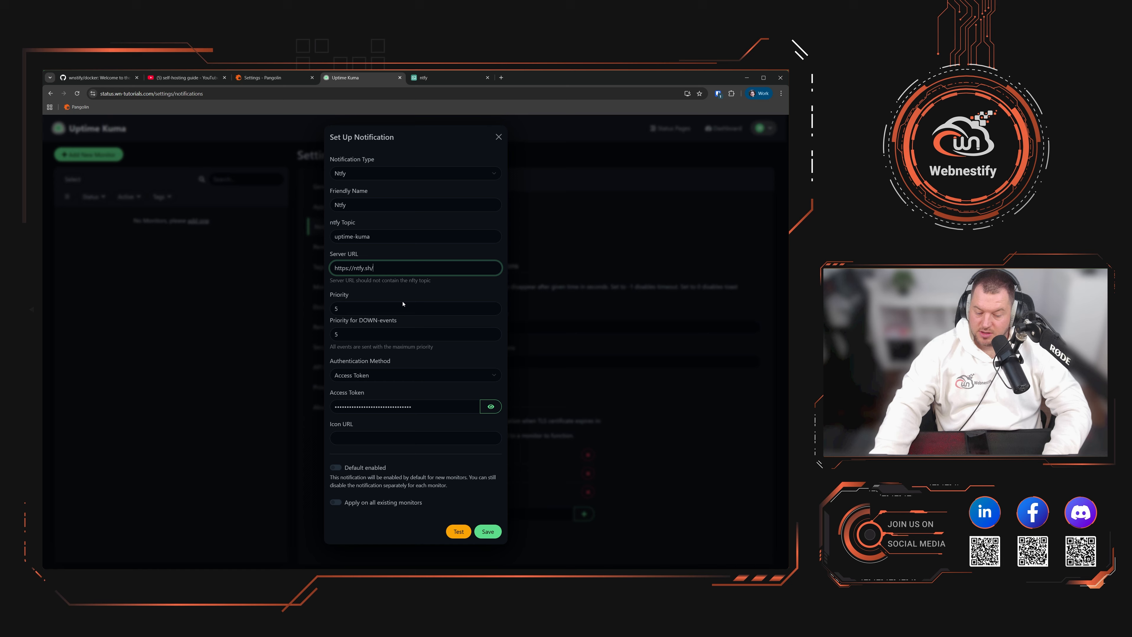
Step: Enable the alert by default and for all existing monitors, then send a test
click(335, 468)
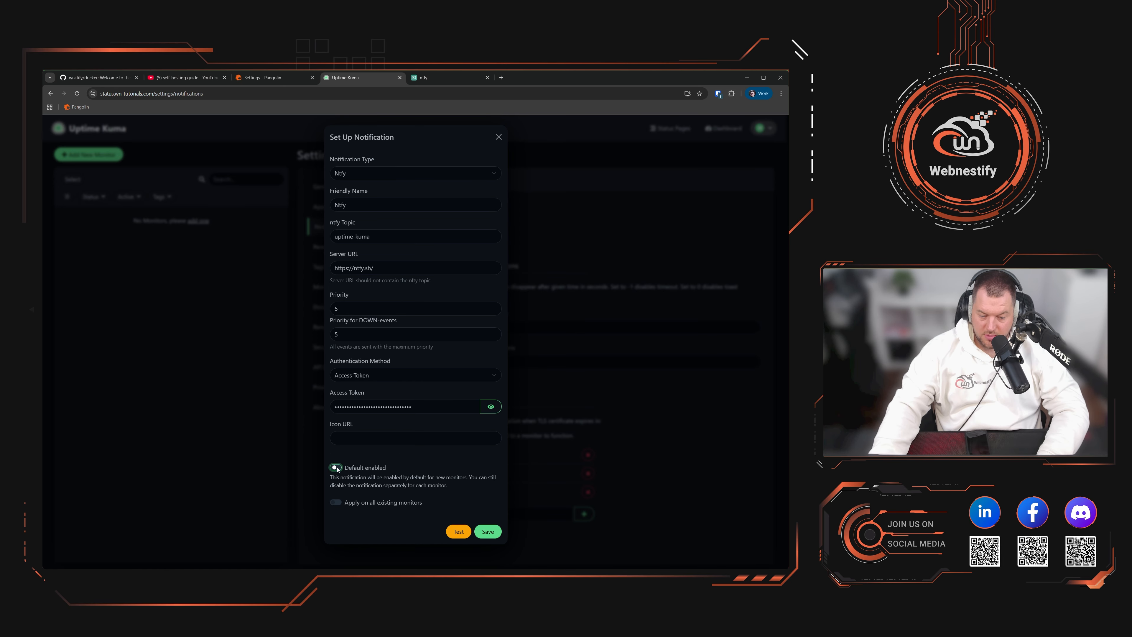
click(336, 503)
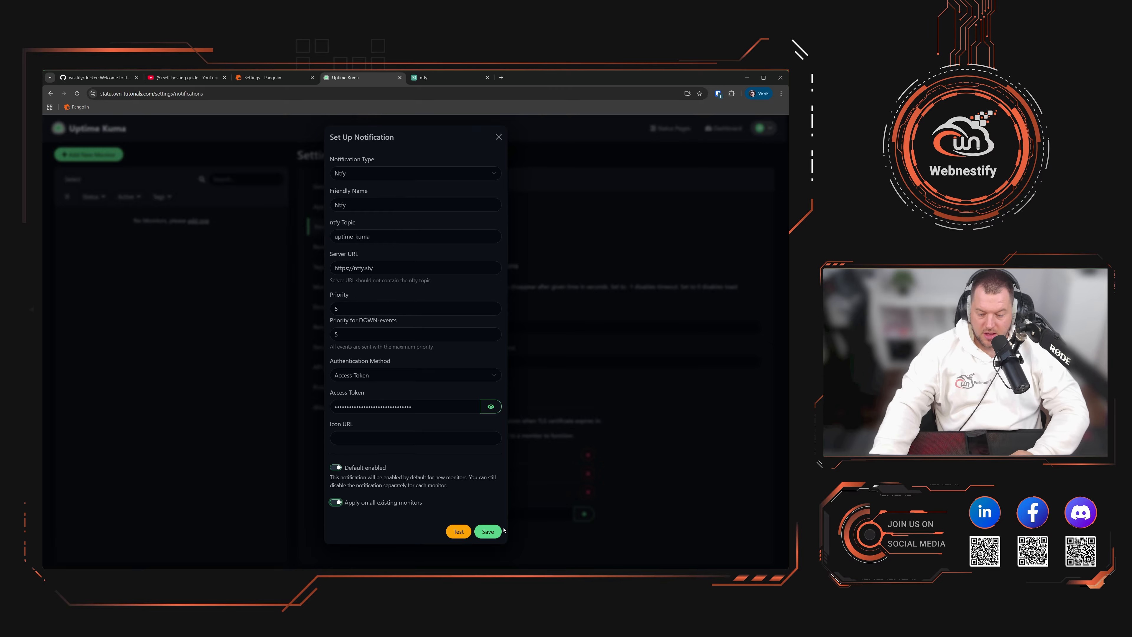
click(459, 531)
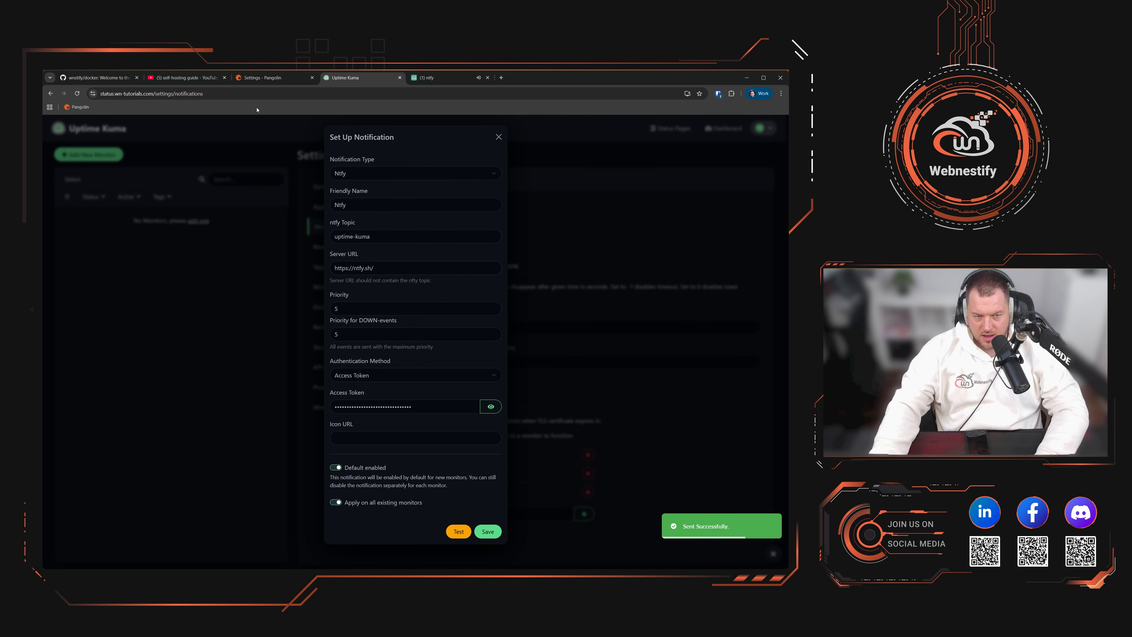
click(427, 77)
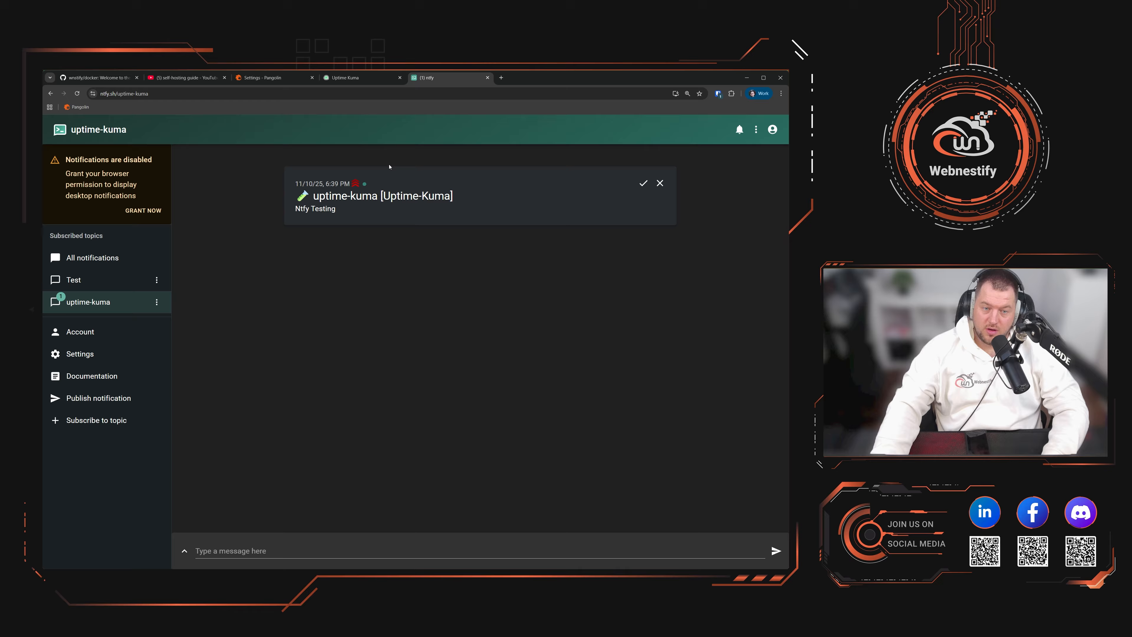
Step: Save the Ntfy notification in Uptime Kuma's Set Up Notification dialog
click(352, 78)
click(490, 531)
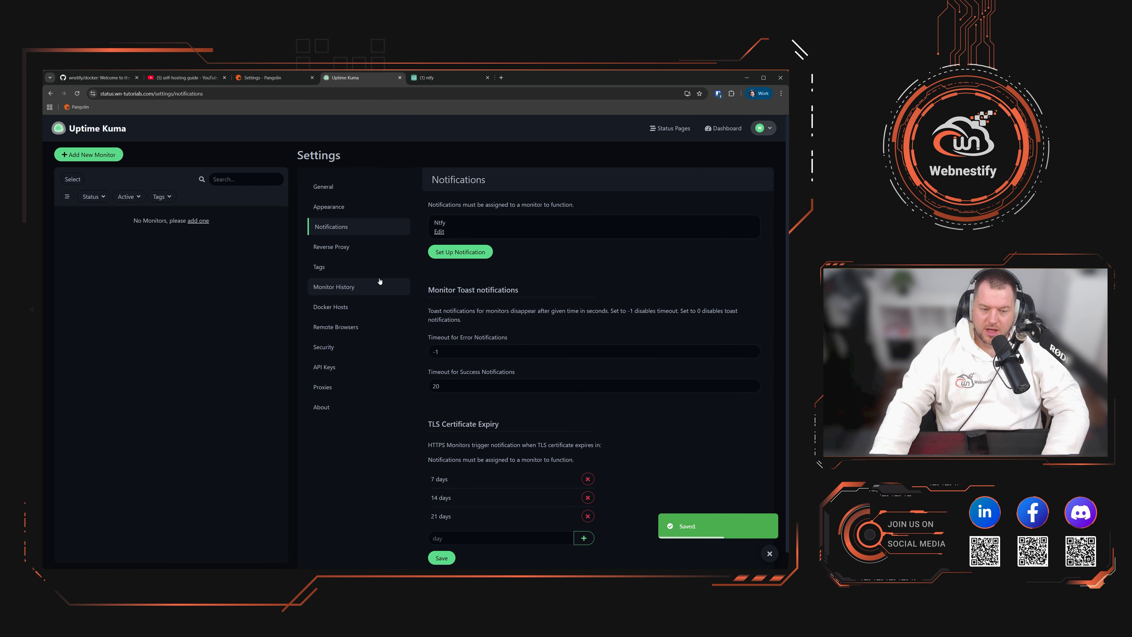
Step: Open the Add New Monitor form from Uptime Kuma's settings page
click(356, 267)
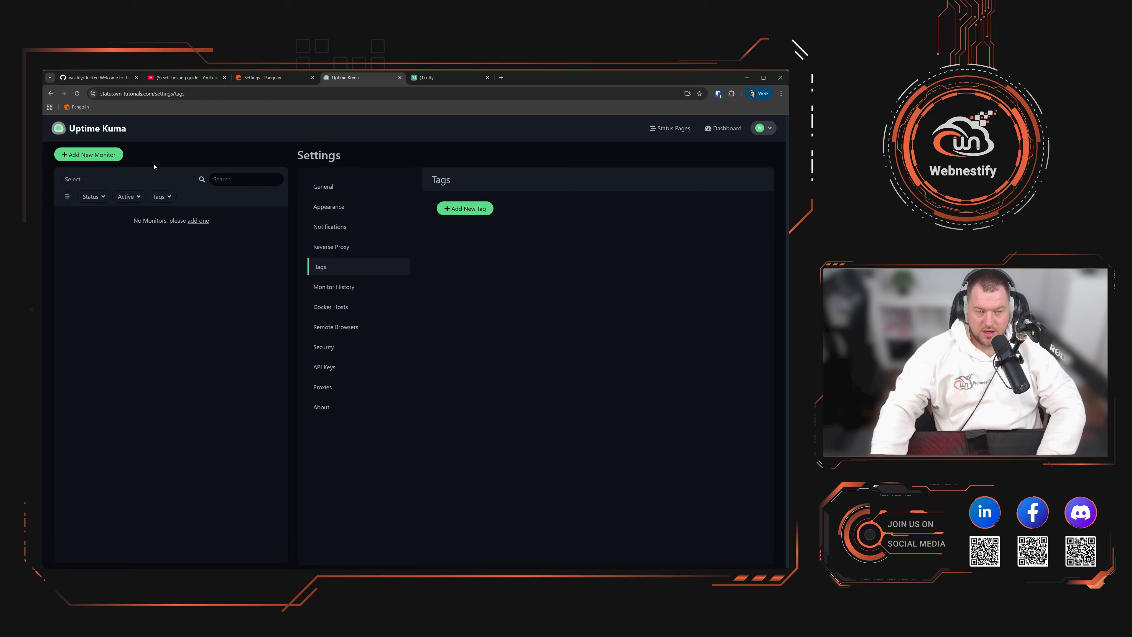
click(102, 158)
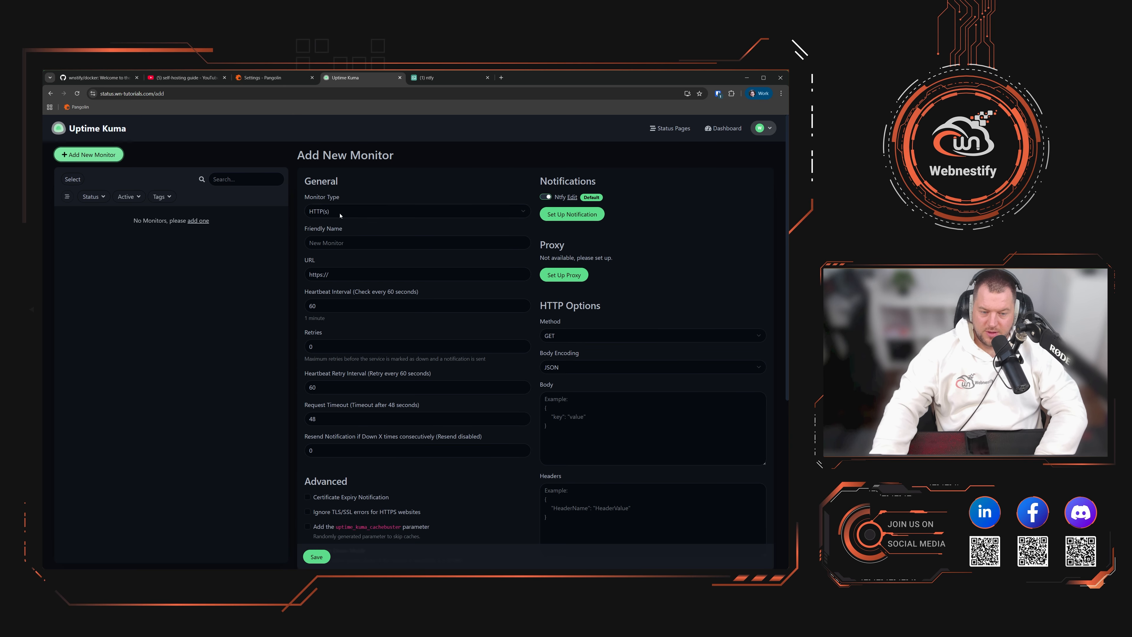
Step: Make the new monitor a Ping check with the friendly name 'Proxy server'
click(307, 217)
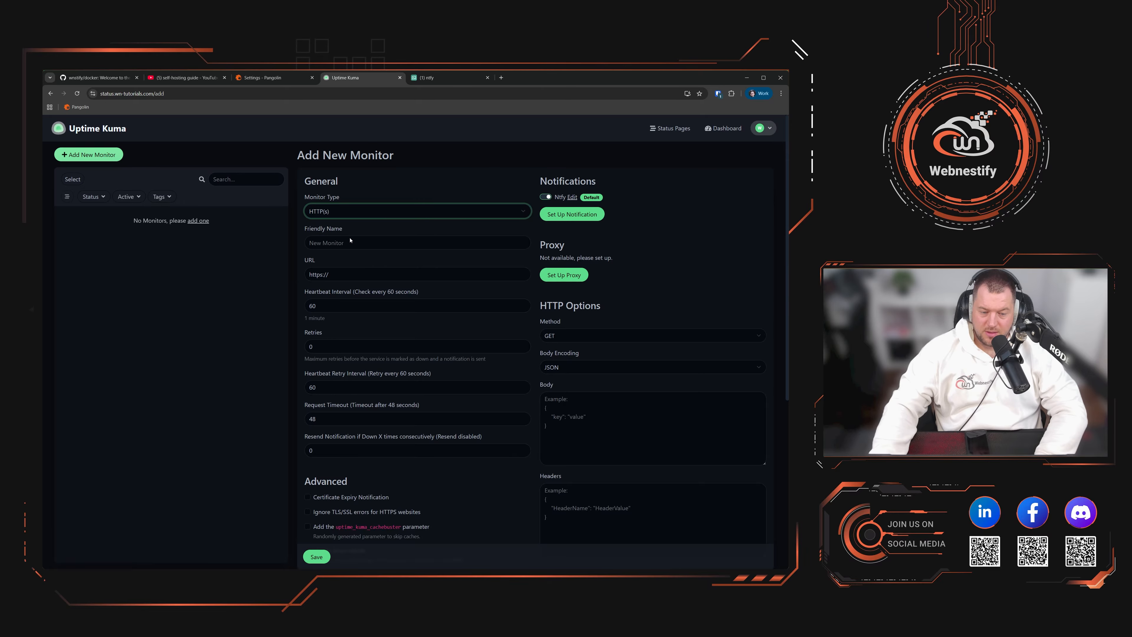
click(342, 269)
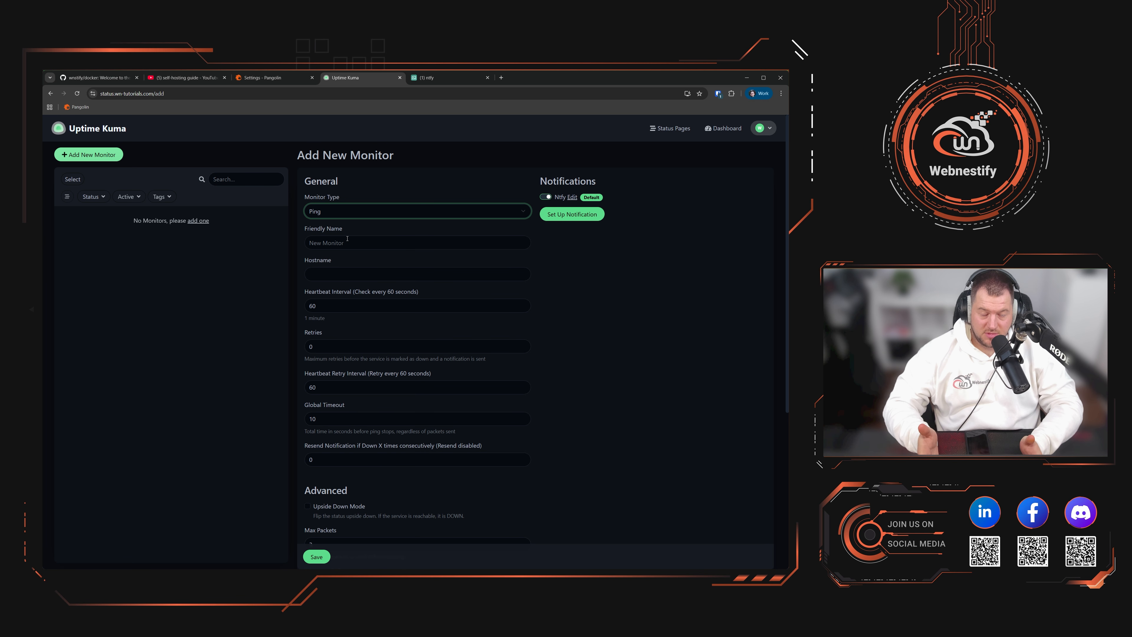
click(347, 241)
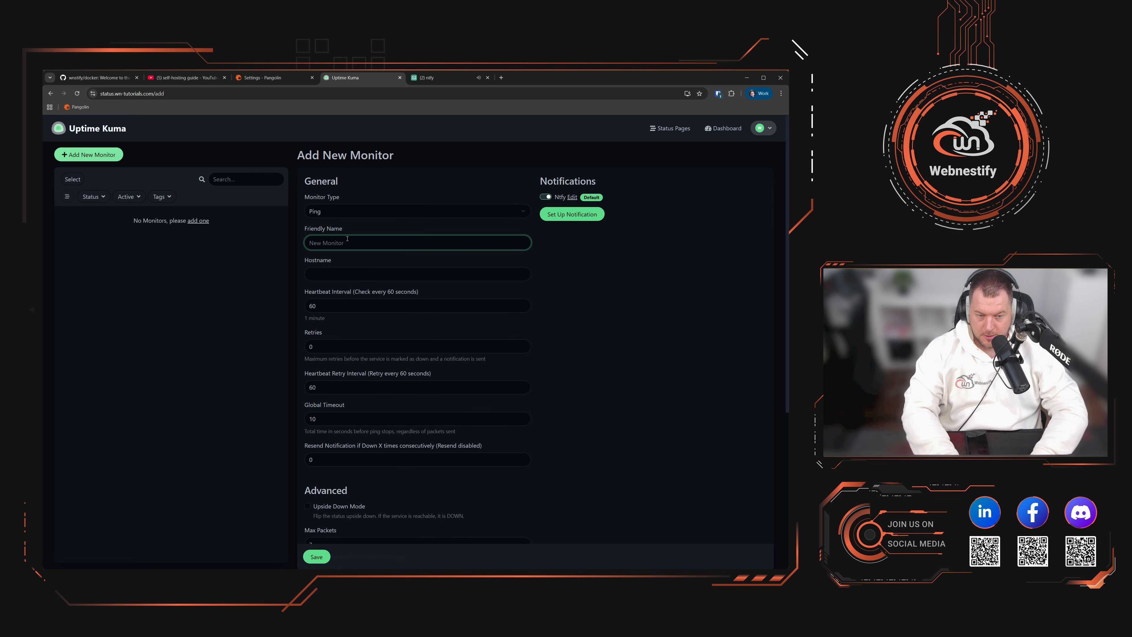
text(Proxy serv)
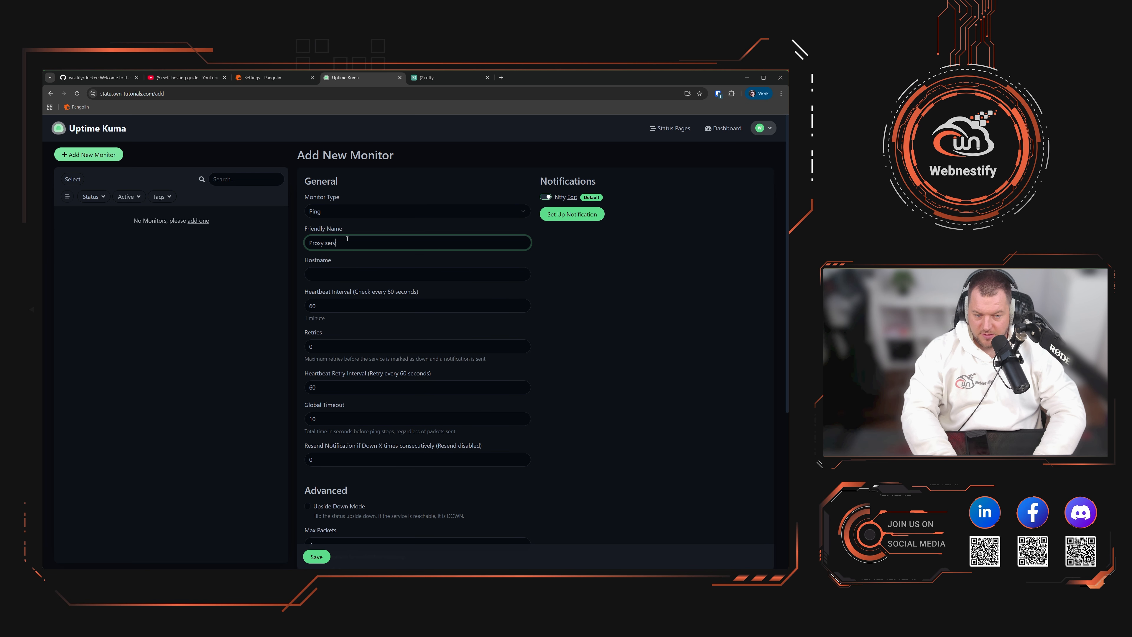
text(er)
click(353, 268)
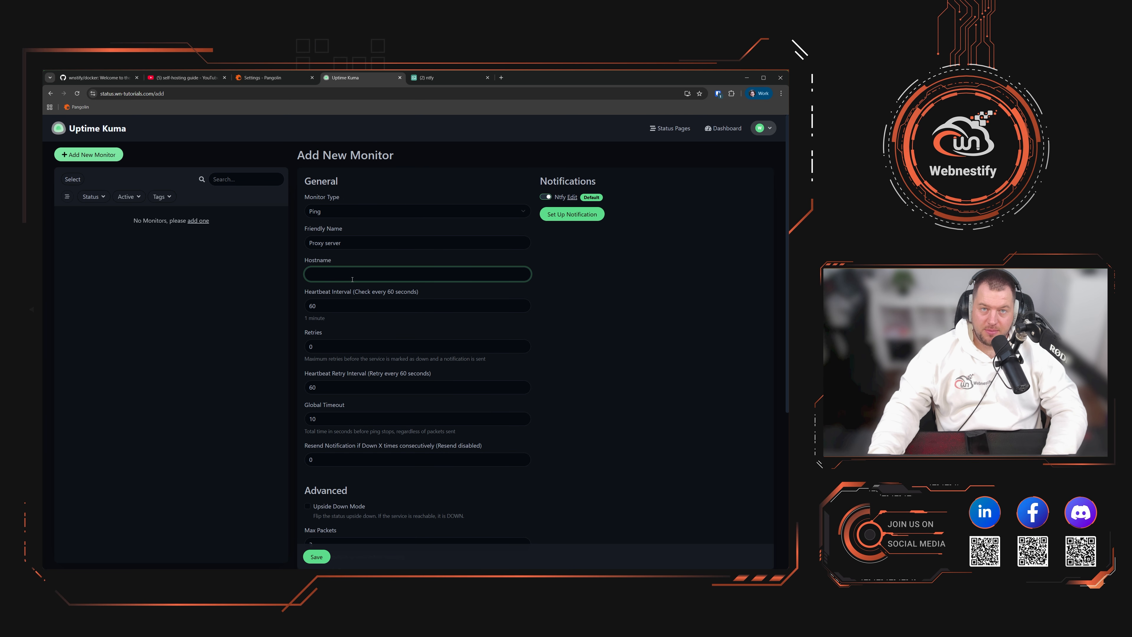
Step: Paste 95.217.182.64 as the hostname and set retries to 5
key(alt+Tab)
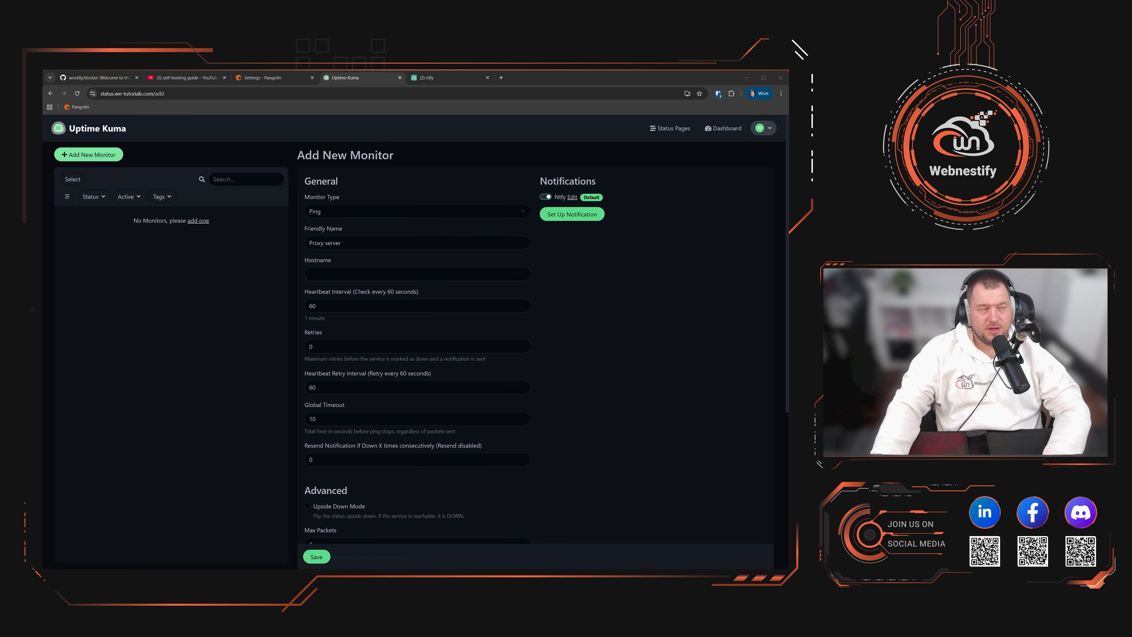
key(alt+Tab)
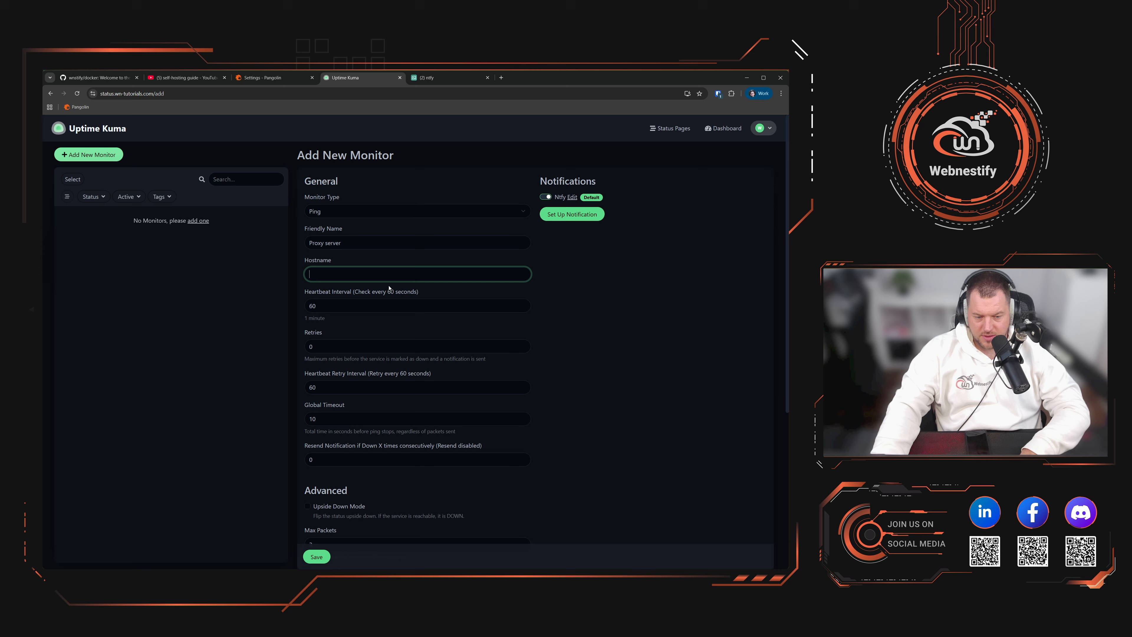
text(95.217.182.64)
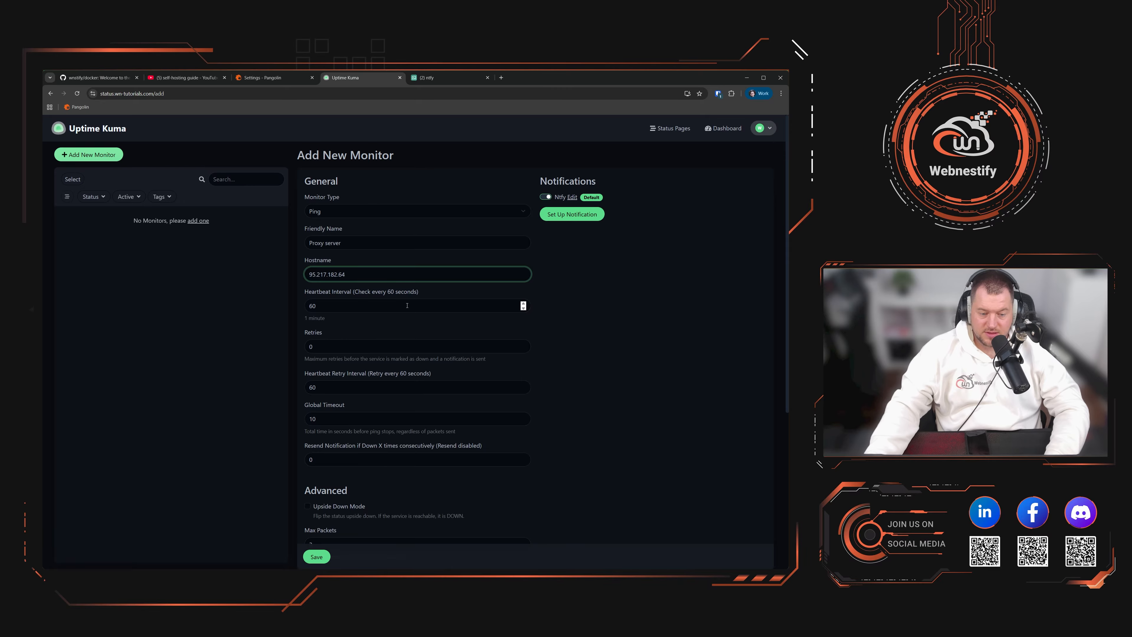
scroll(394, 294, down, 2)
key(Tab)
key(Tab)
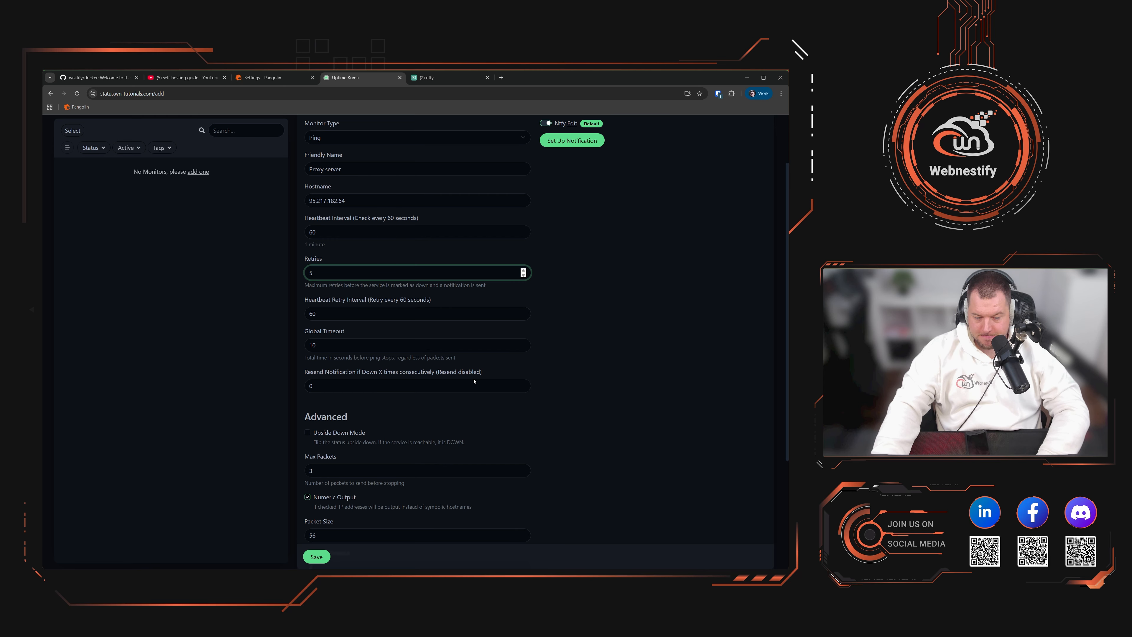
scroll(485, 399, down, 3)
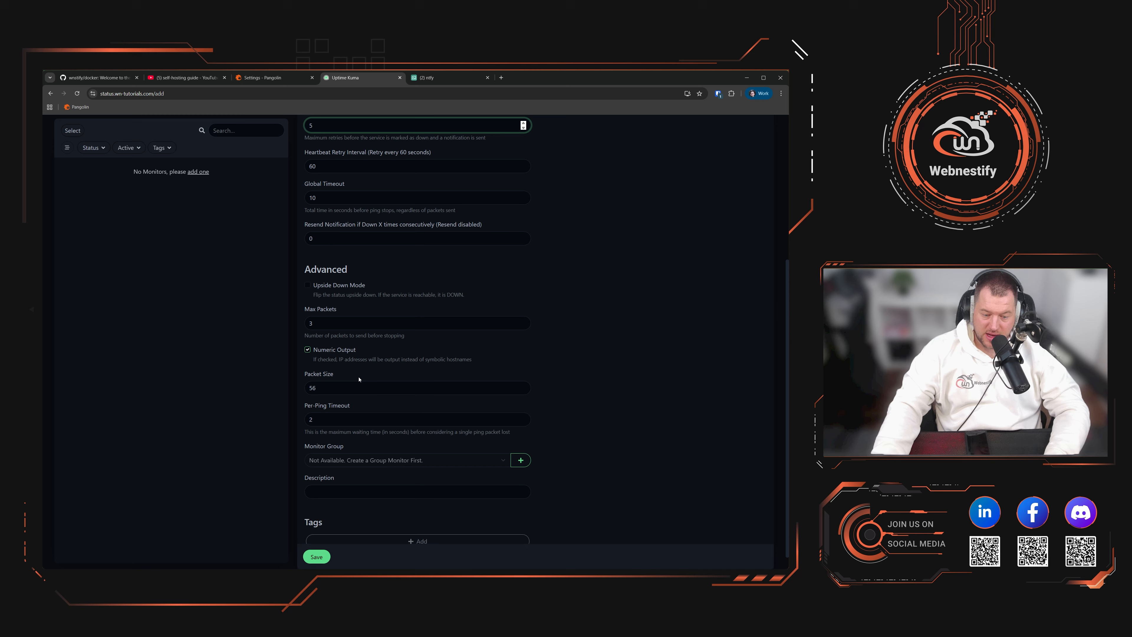
scroll(332, 363, down, 1)
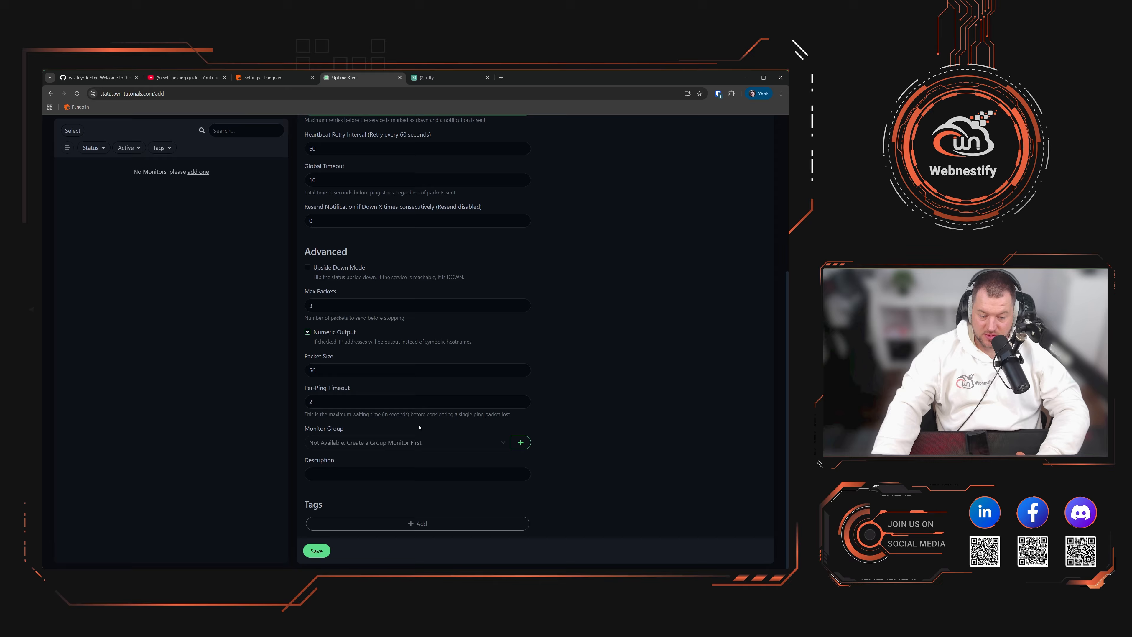
scroll(221, 162, up, 4)
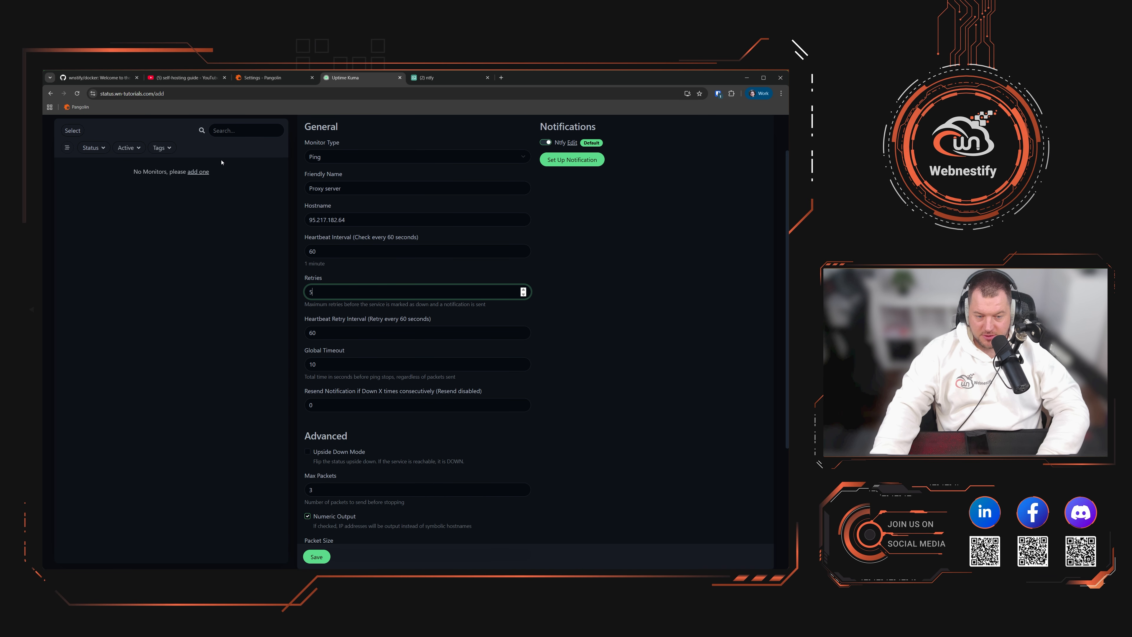
scroll(484, 445, down, 4)
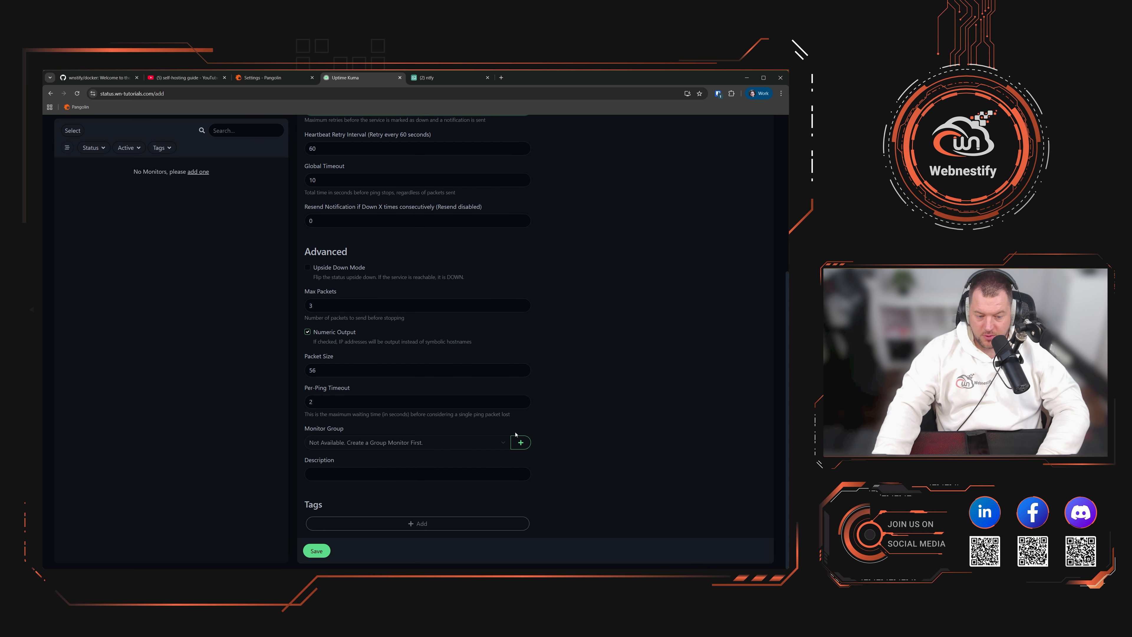
click(520, 442)
Step: Create a new monitor group named Infrastructure for the Proxy server monitor
click(370, 170)
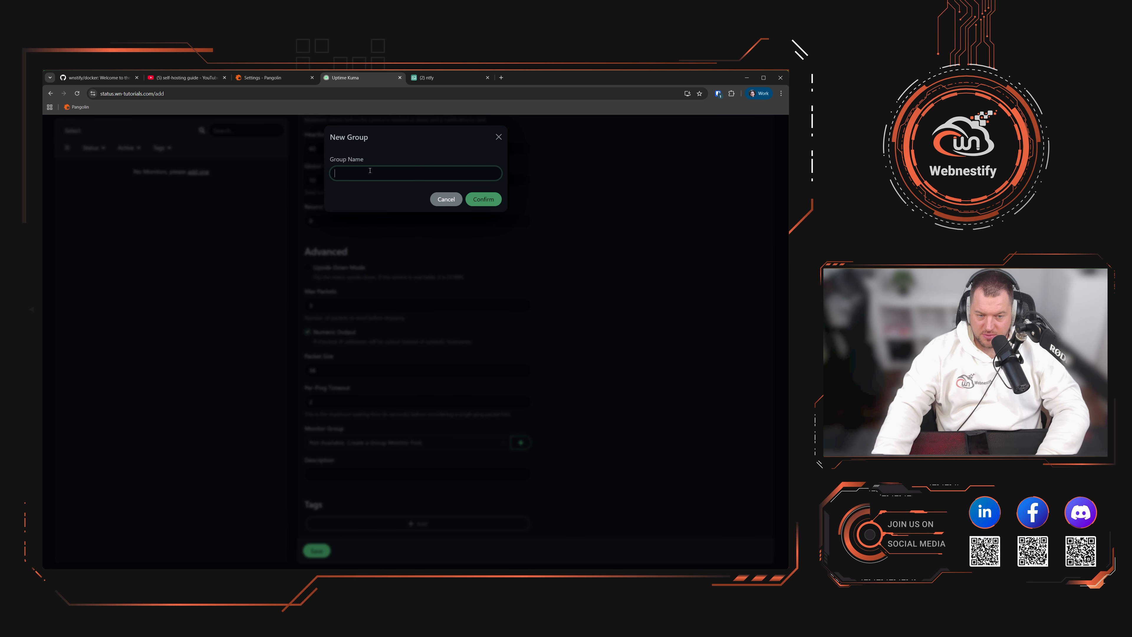
text(Inf)
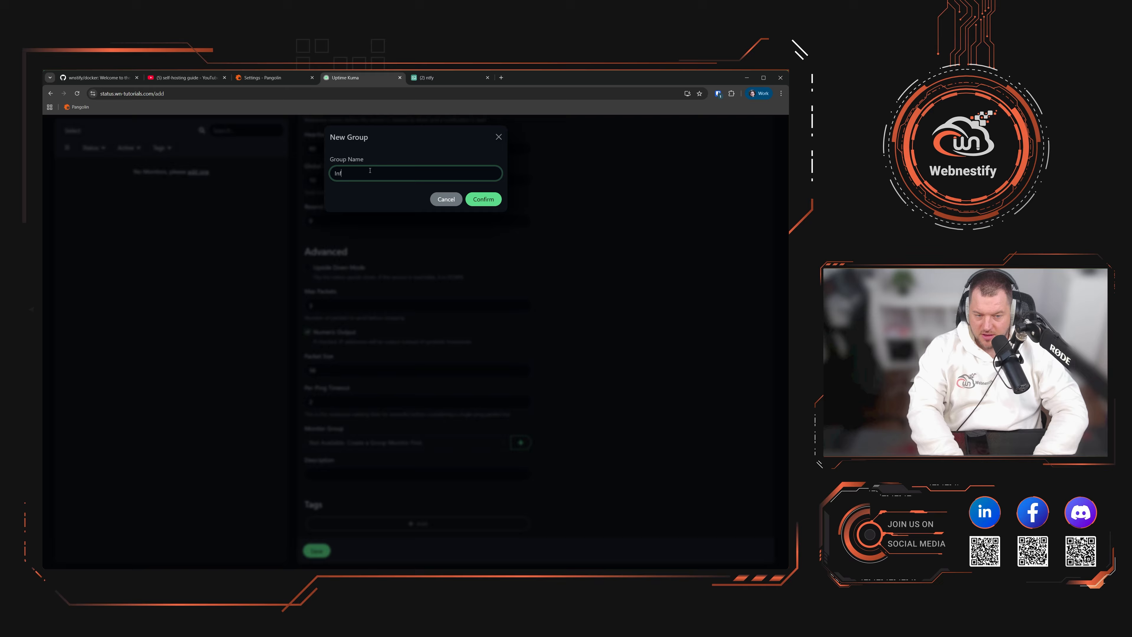
text(rastruc)
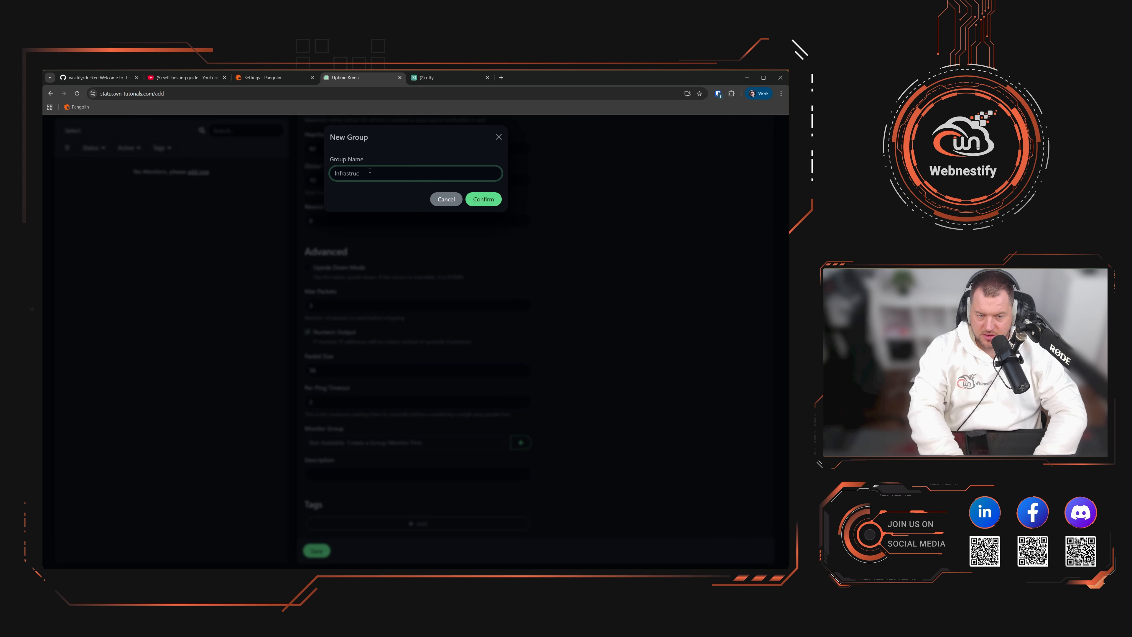
text(ture)
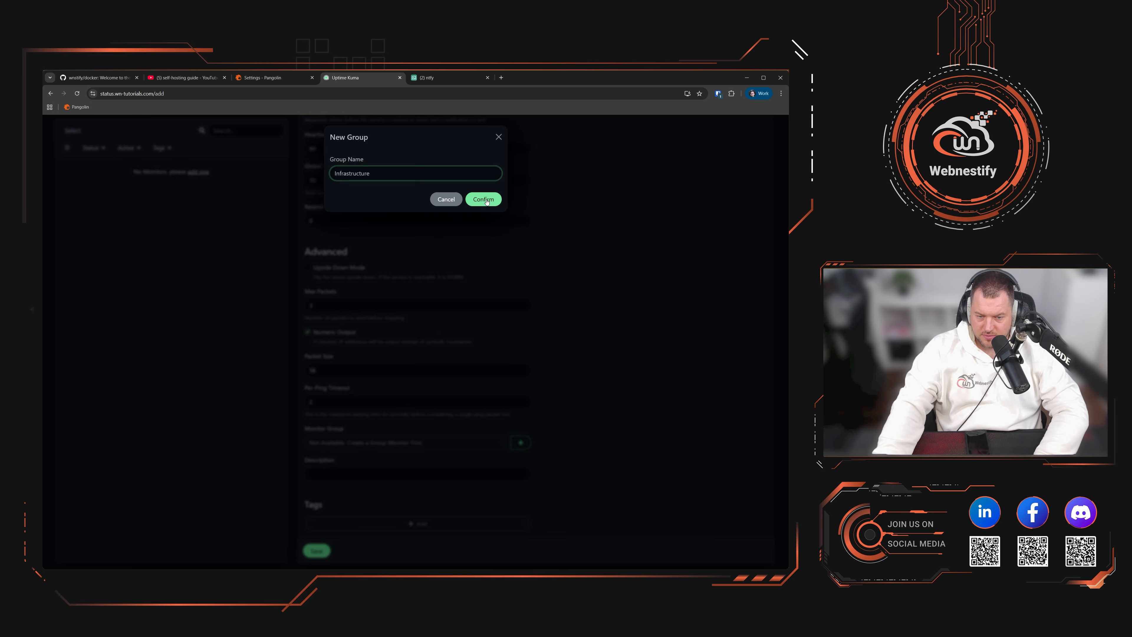
click(487, 201)
Step: Add a new red tag named Production-servers to the monitor
click(386, 525)
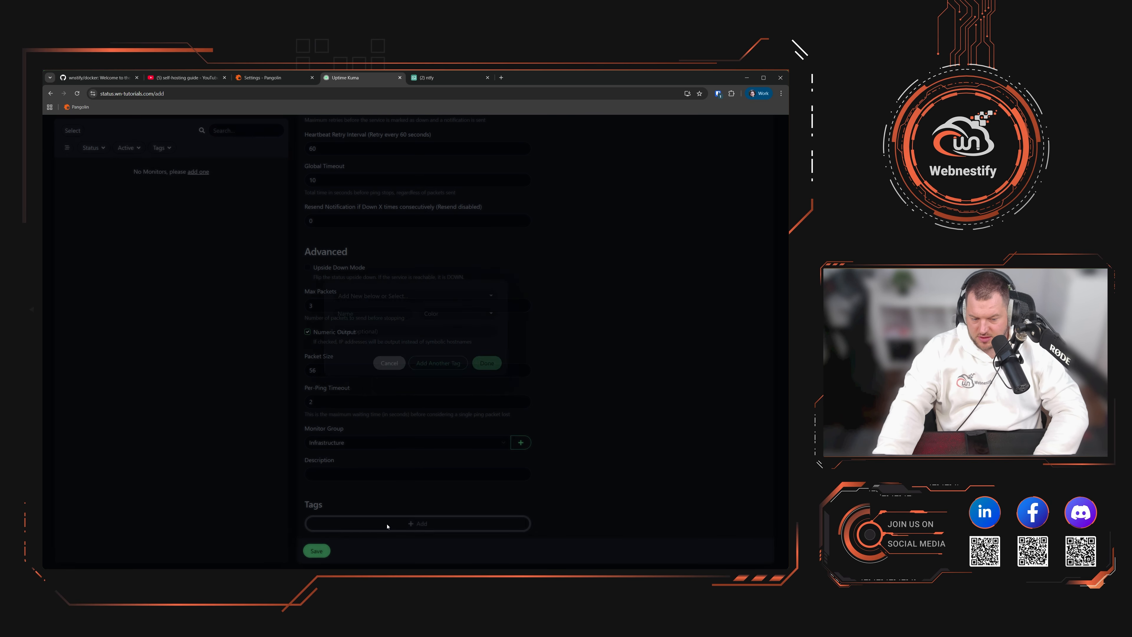
click(369, 315)
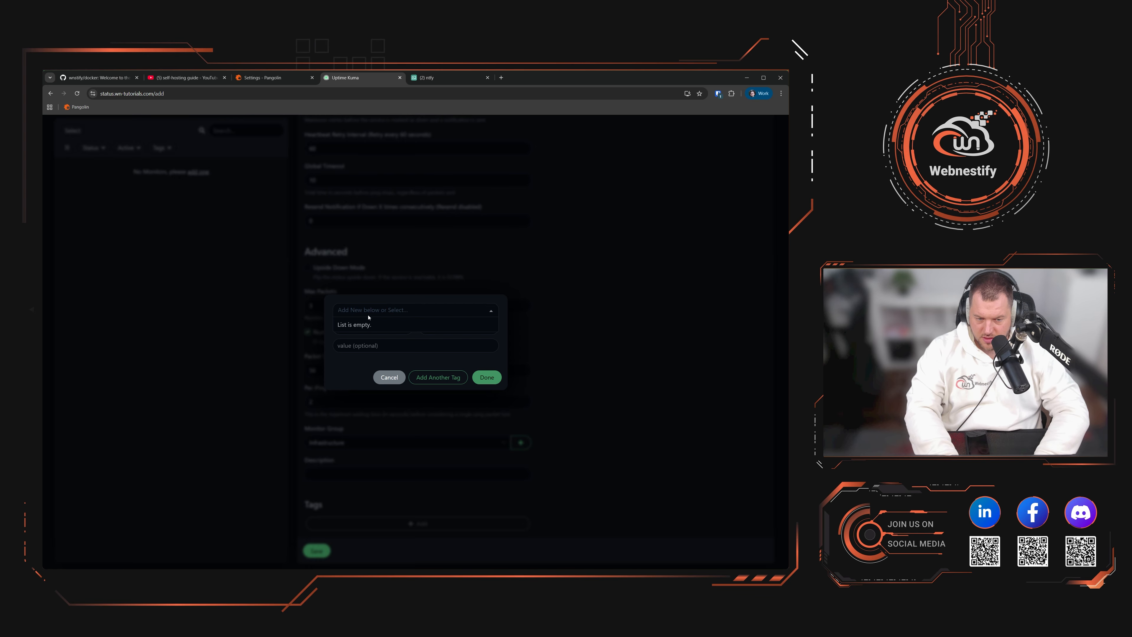
key(alt+Tab)
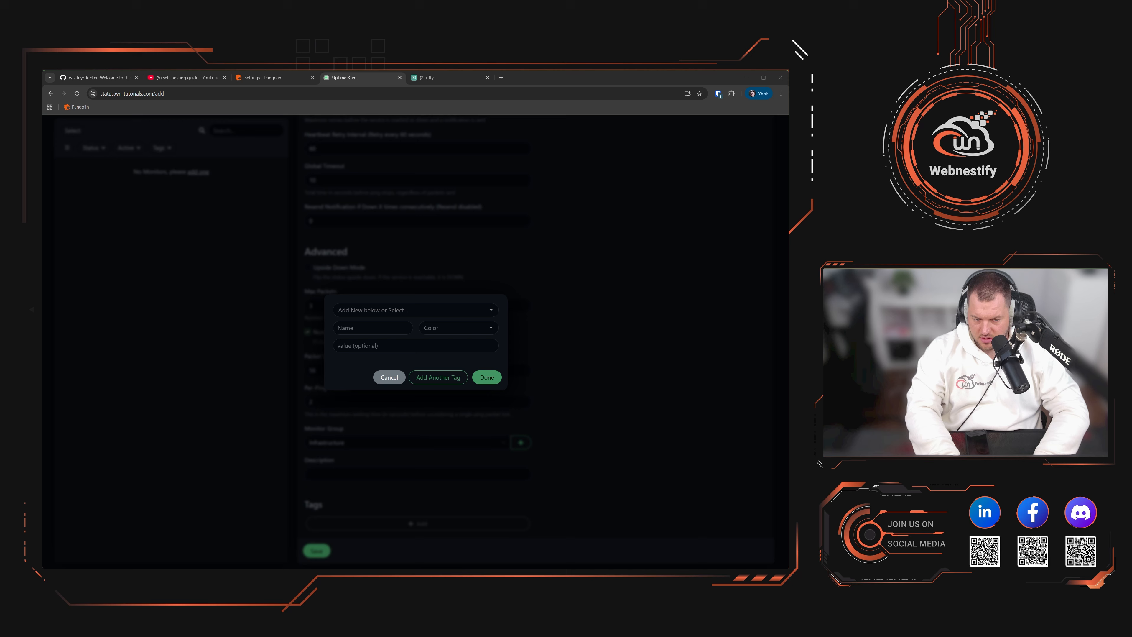
key(alt+Tab)
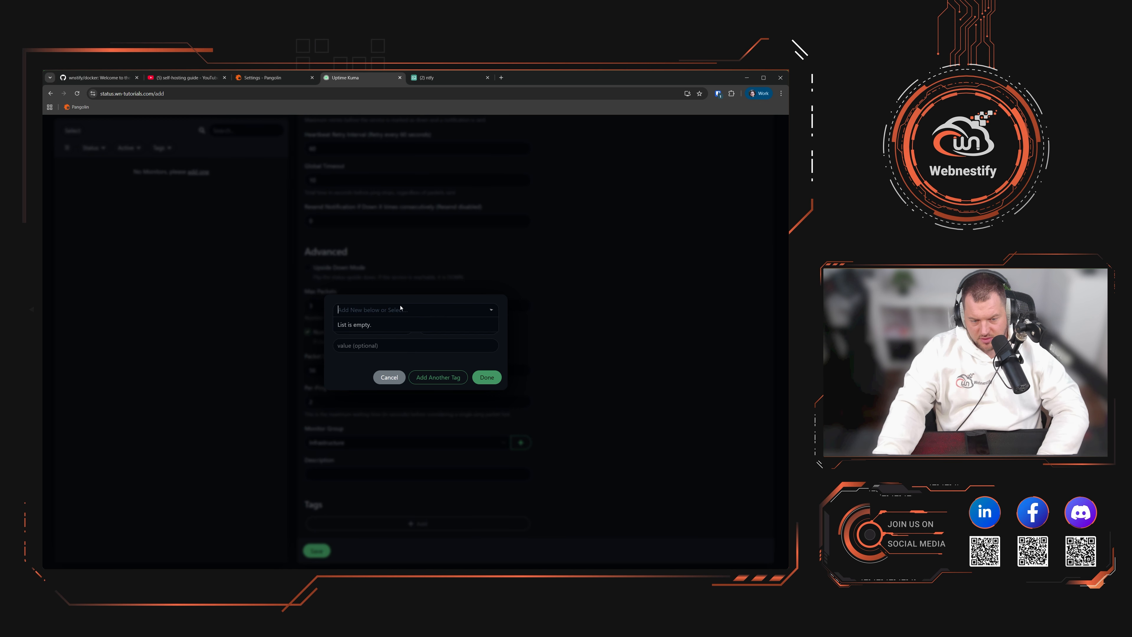
click(401, 308)
text(Producto)
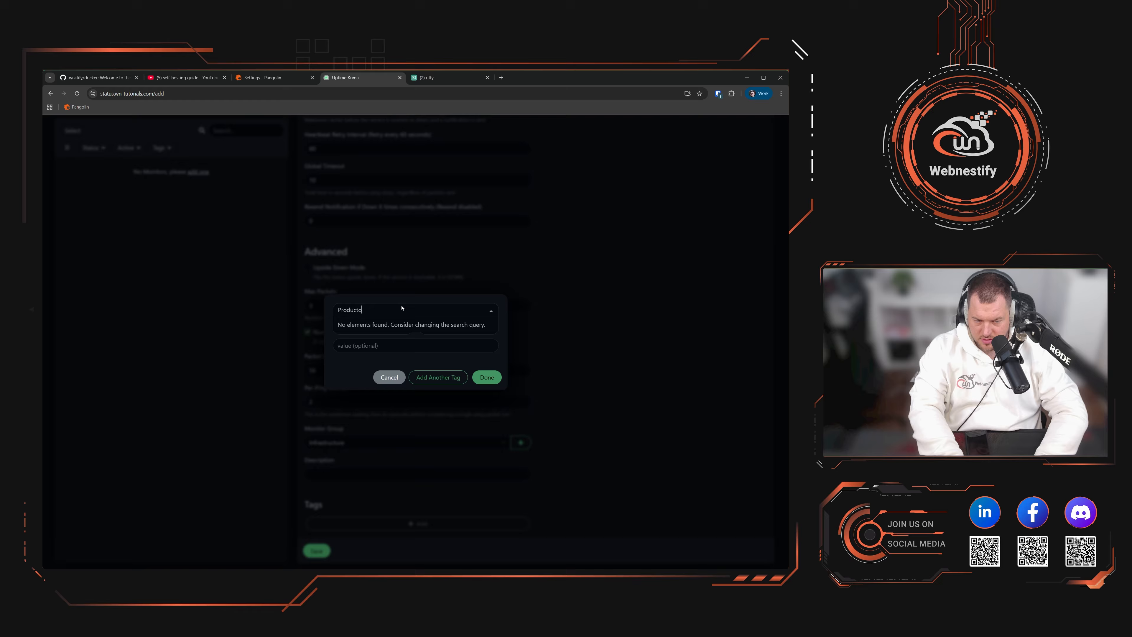
key(BackSpace)
text(ion)
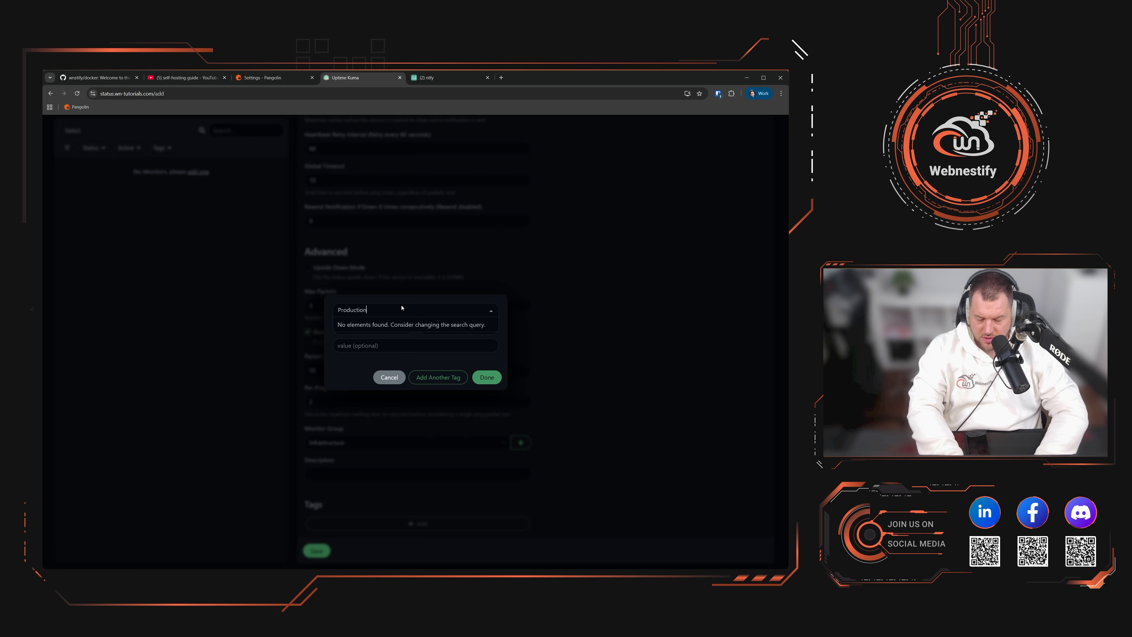
text(-servers)
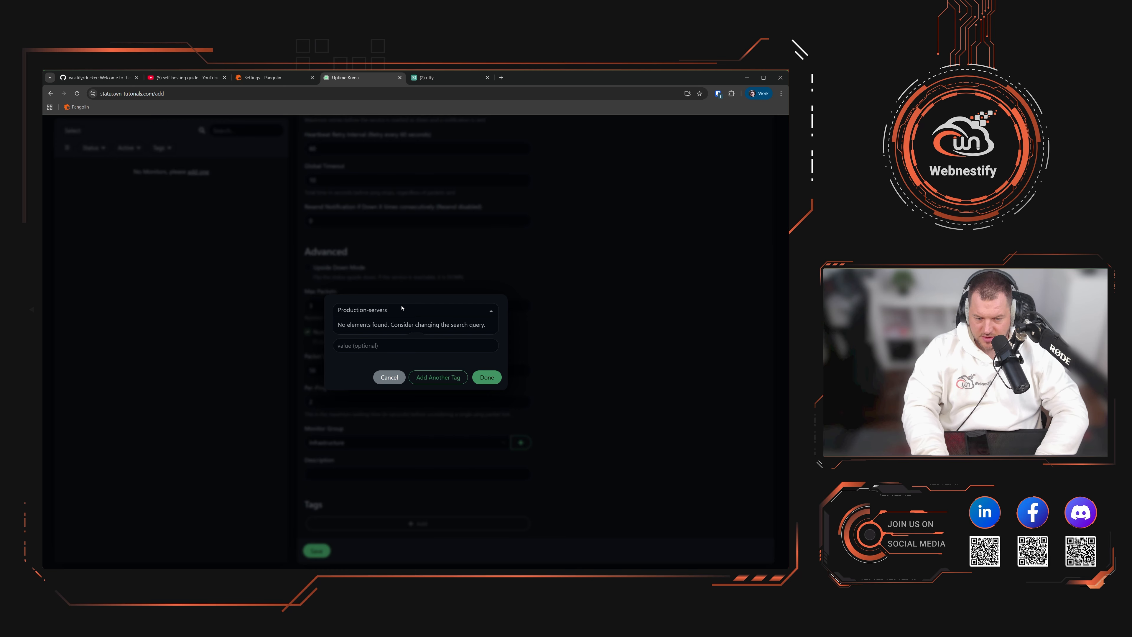
key(ctrl+a)
key(ctrl+c)
click(392, 326)
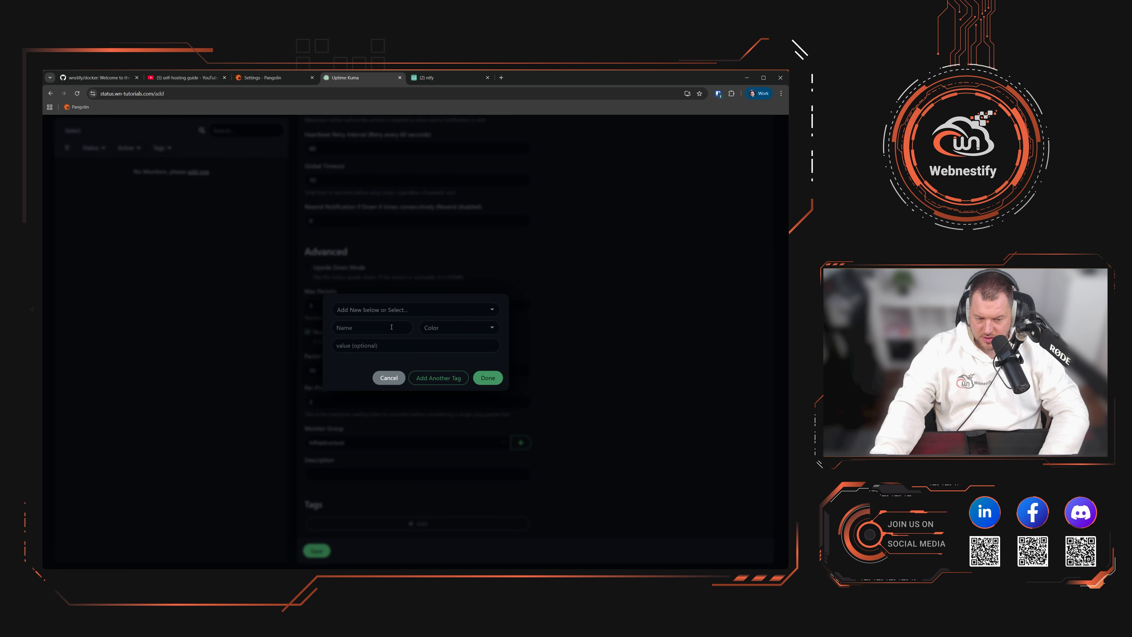
click(390, 327)
key(ctrl+v)
click(448, 333)
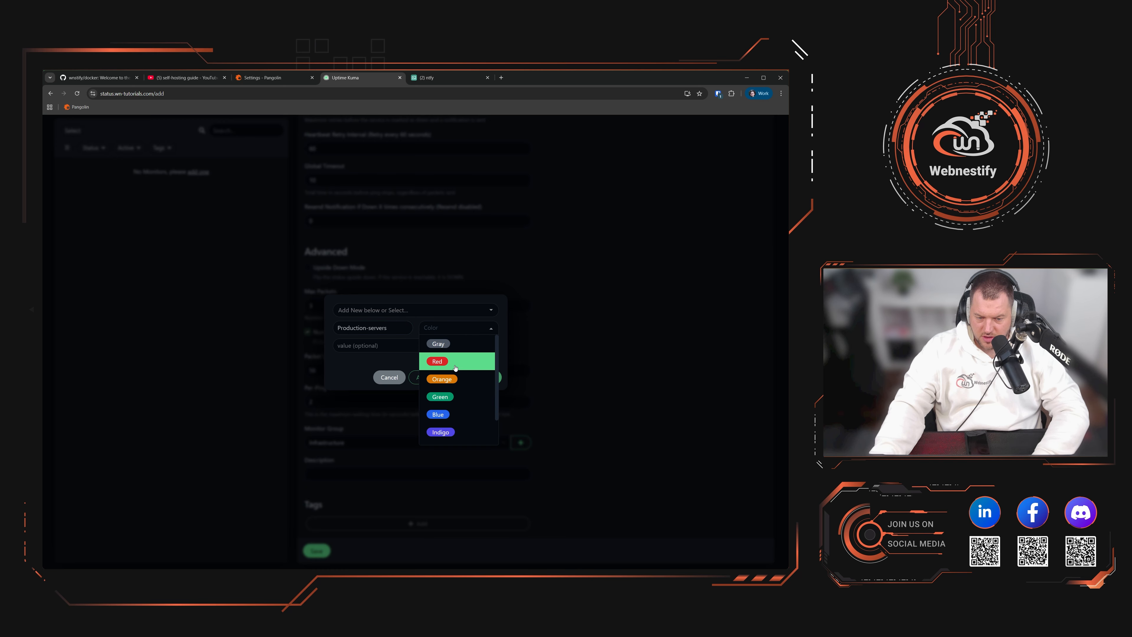
click(441, 359)
click(486, 377)
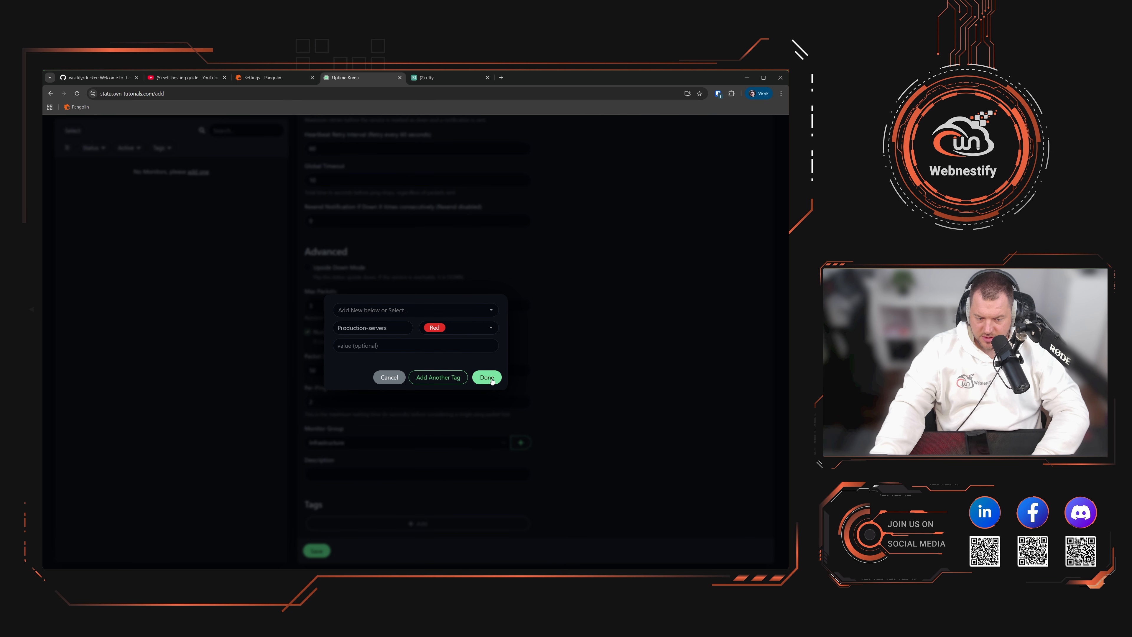
scroll(354, 188, up, 6)
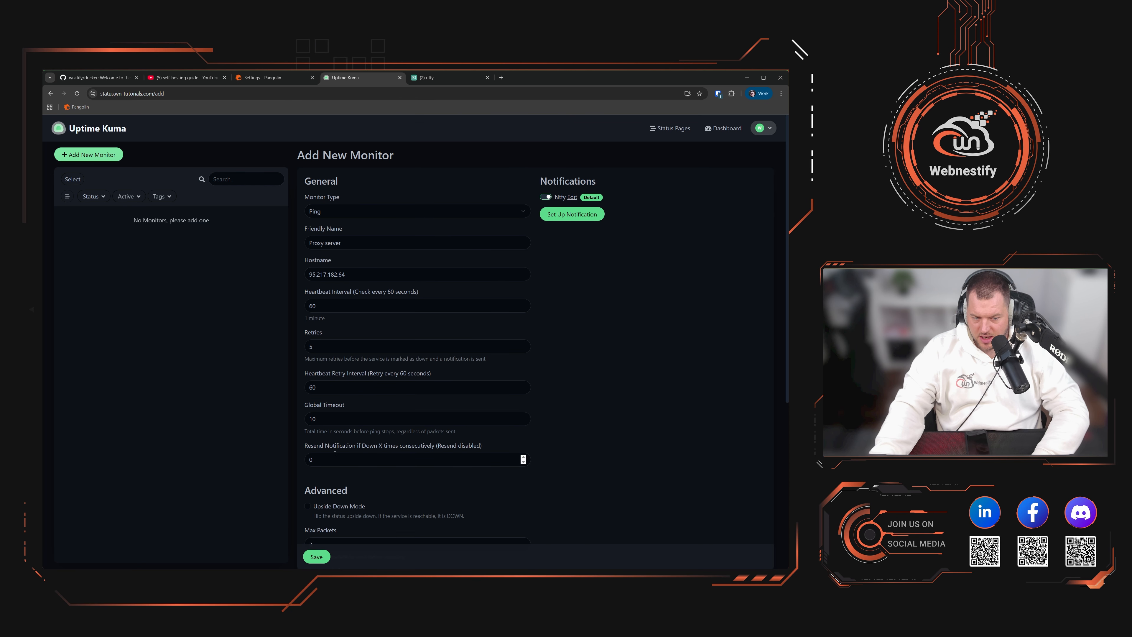
scroll(340, 213, down, 6)
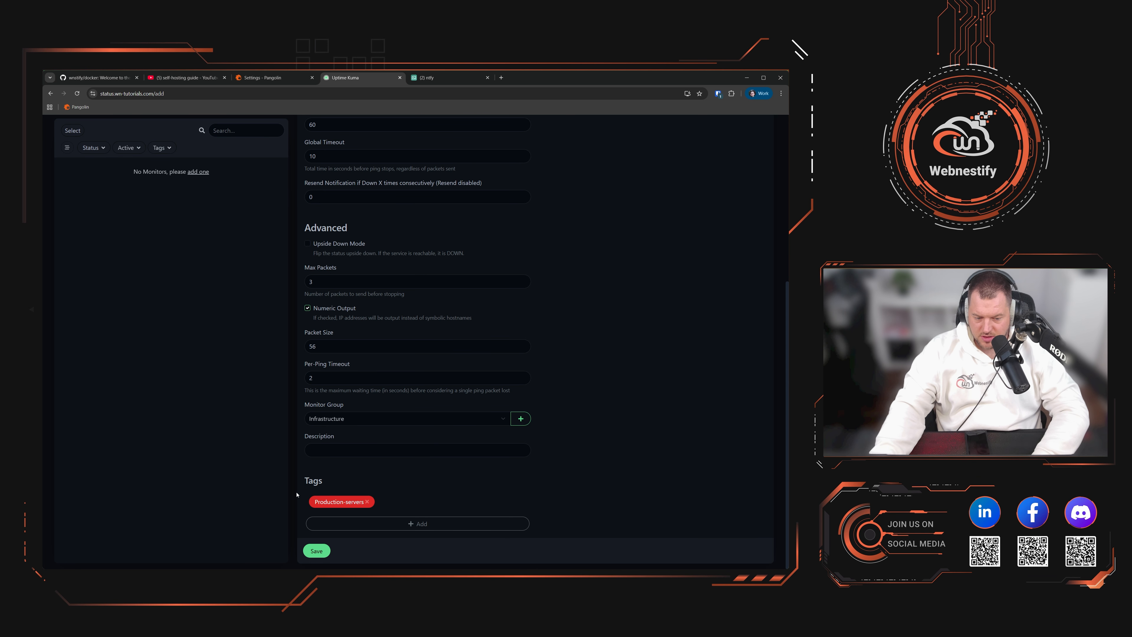
Step: Save the Proxy server monitor and open the Infrastructure group, shown Up at 100%
click(317, 551)
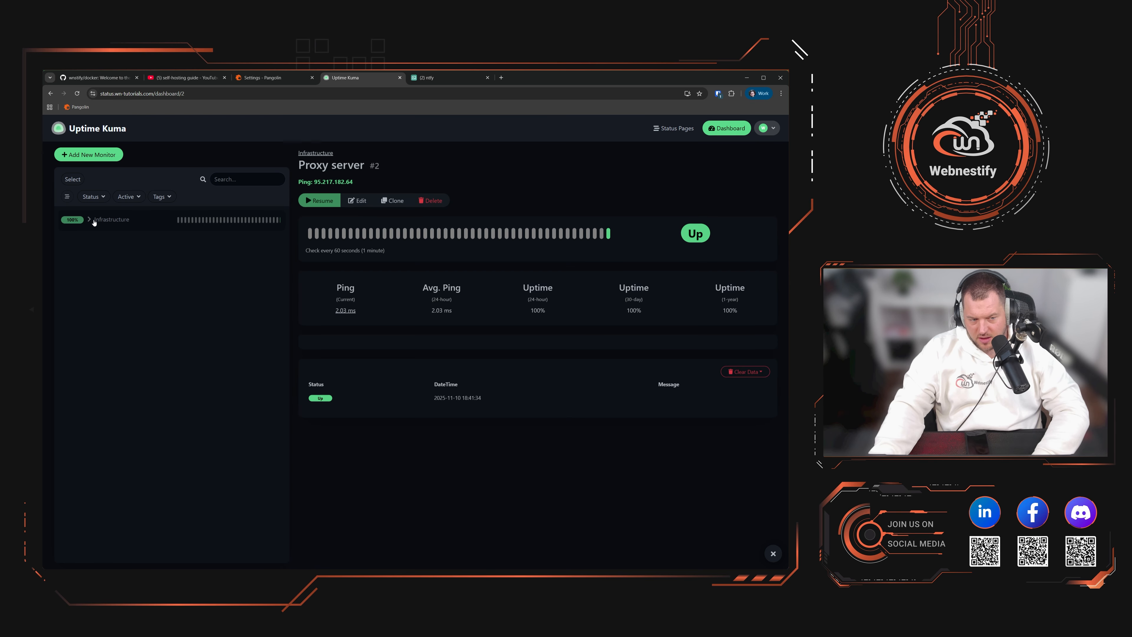
click(95, 220)
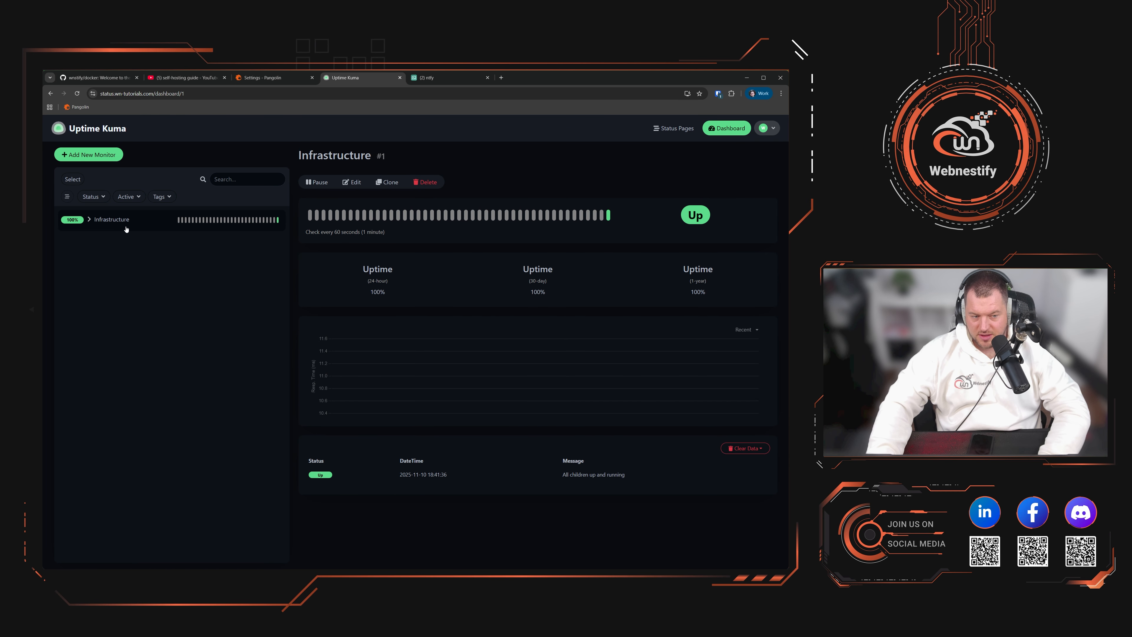
Step: Add a new HTTP(s) - Keyword monitor with the friendly name 'Website'
click(119, 155)
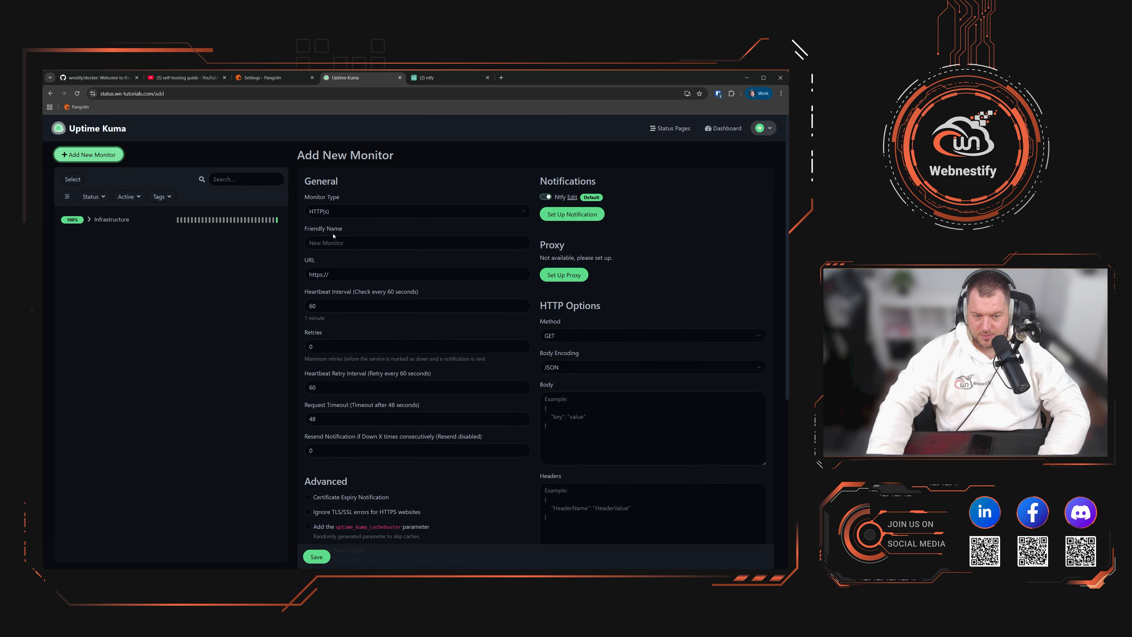
click(419, 211)
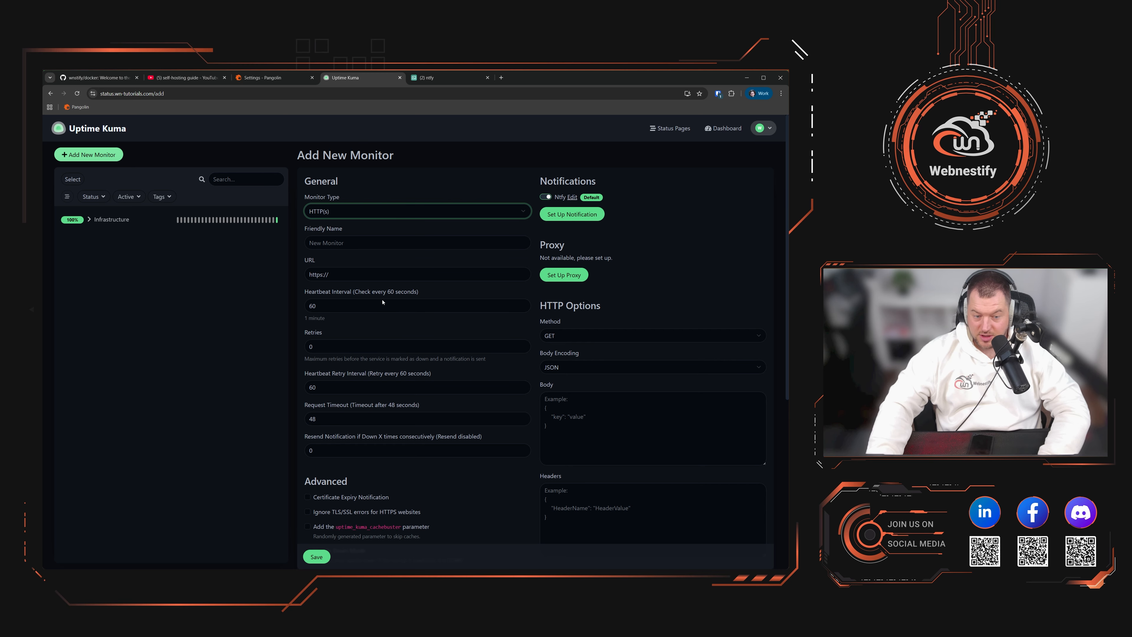
click(389, 282)
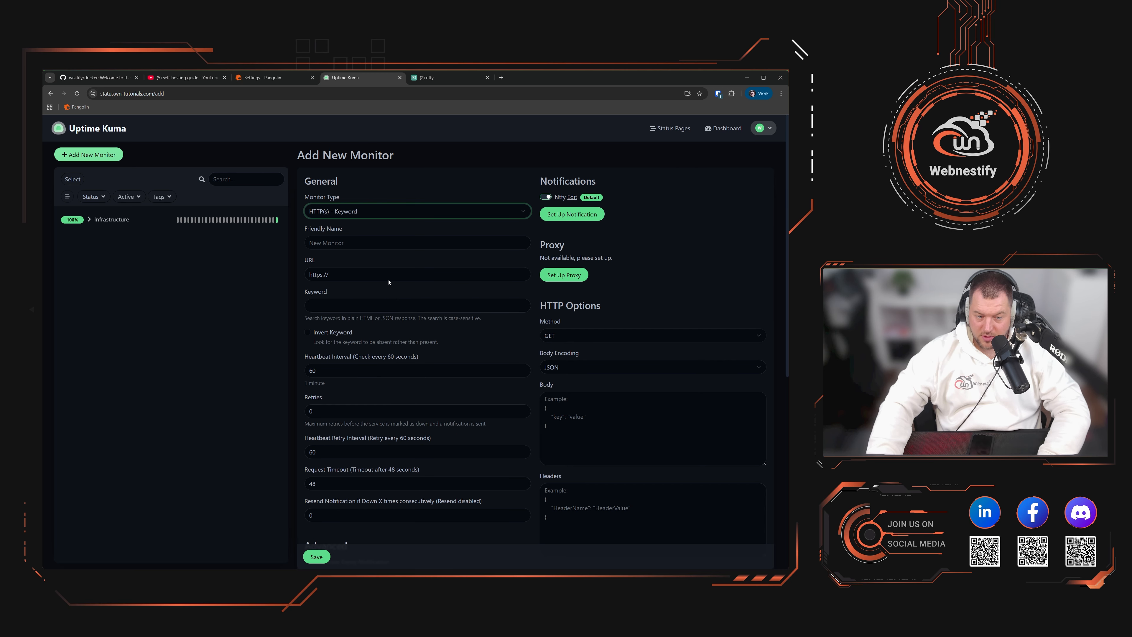
click(352, 245)
text(We)
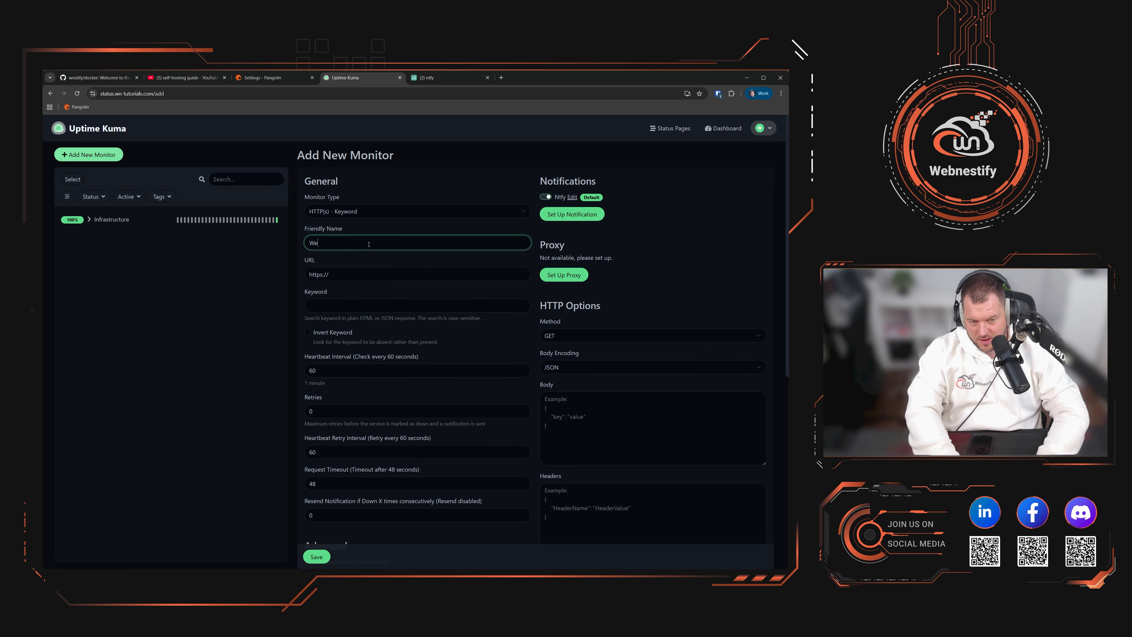
text(bsite)
key(Tab)
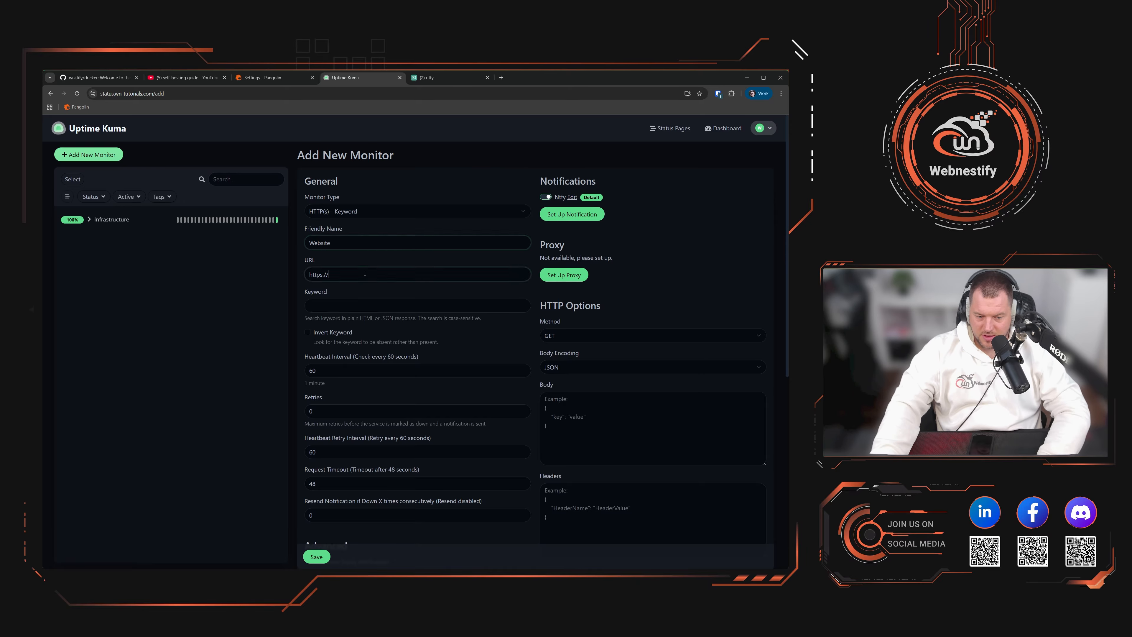
click(272, 78)
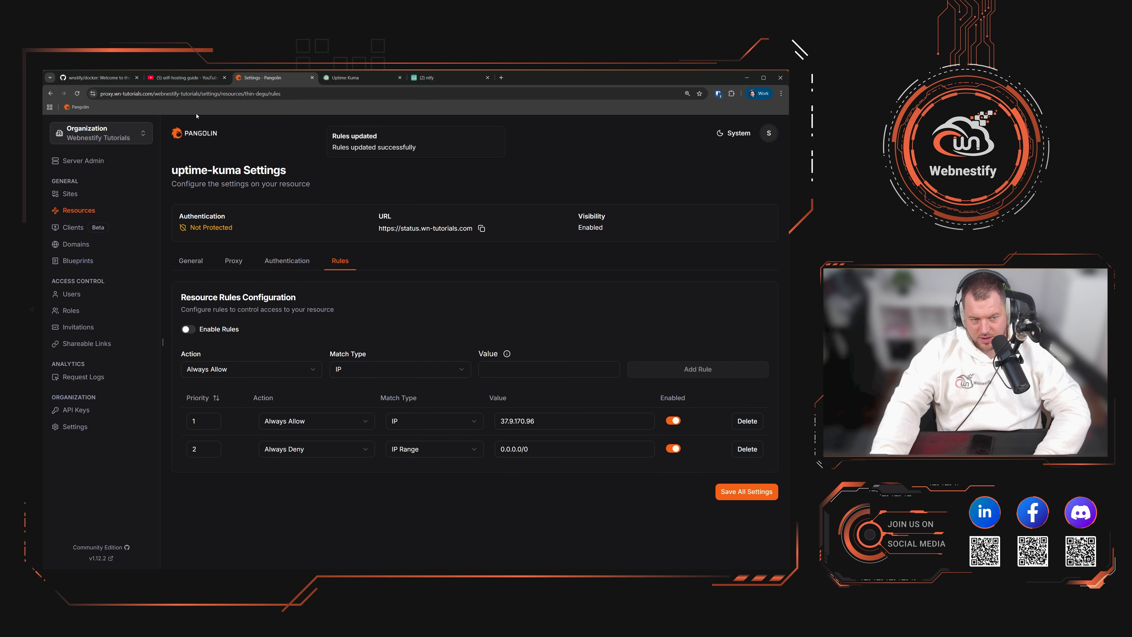
click(396, 100)
click(396, 100)
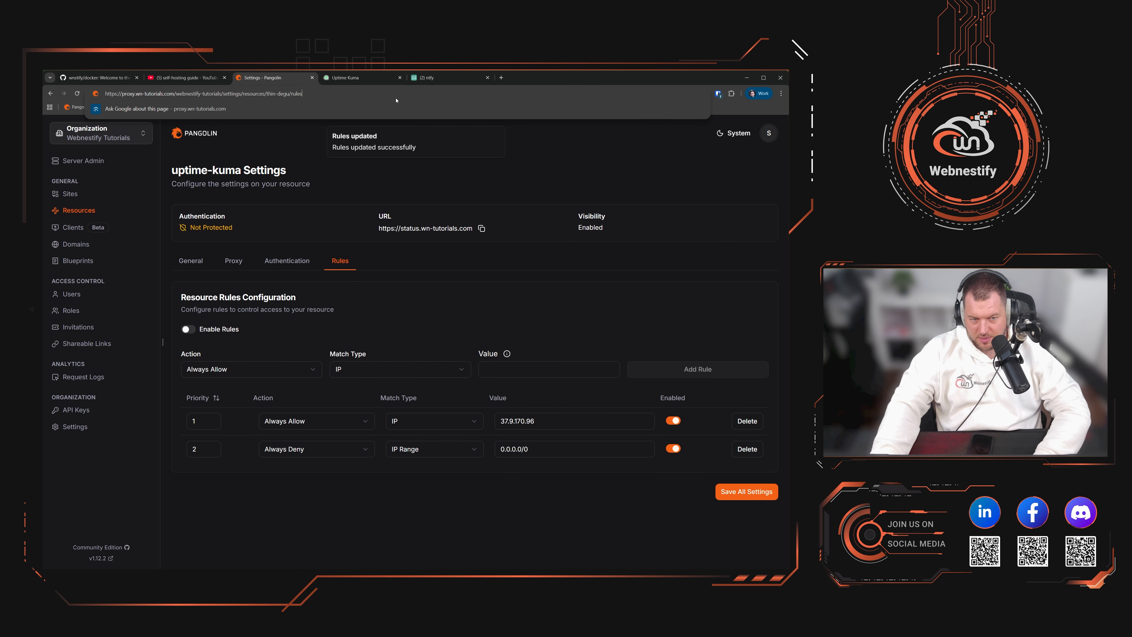
click(767, 133)
click(704, 316)
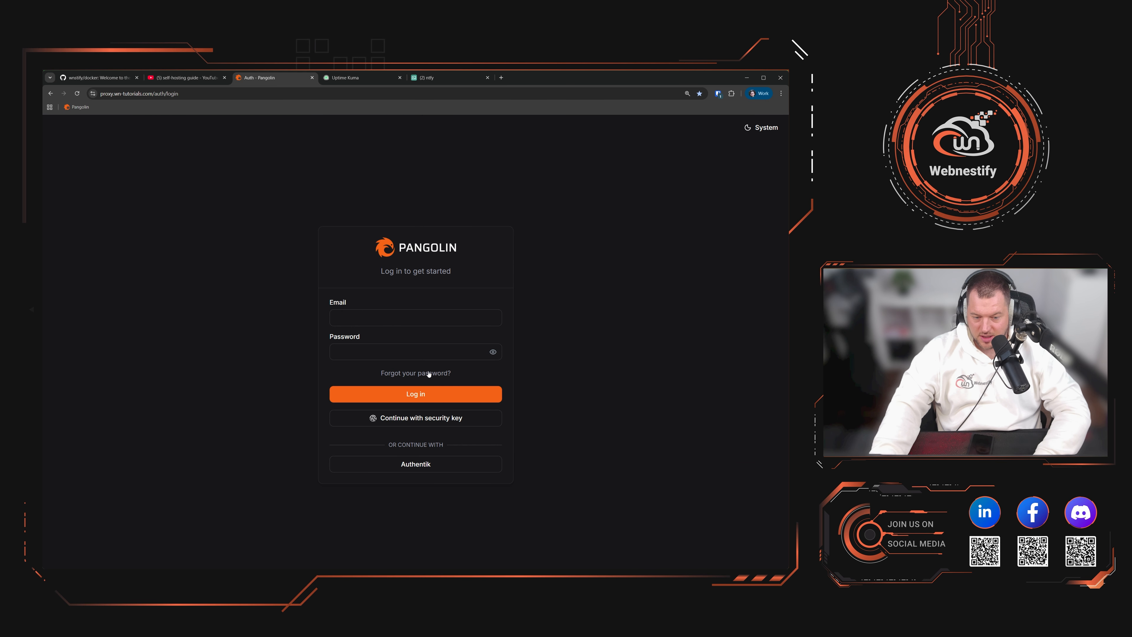
double_click(169, 93)
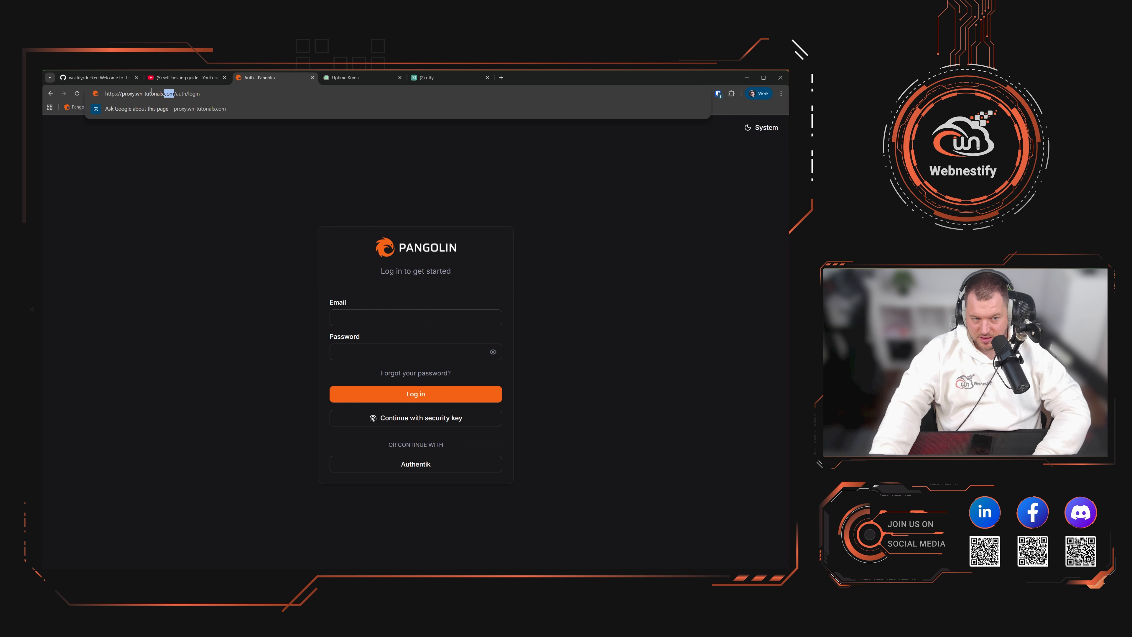
key(ctrl+a)
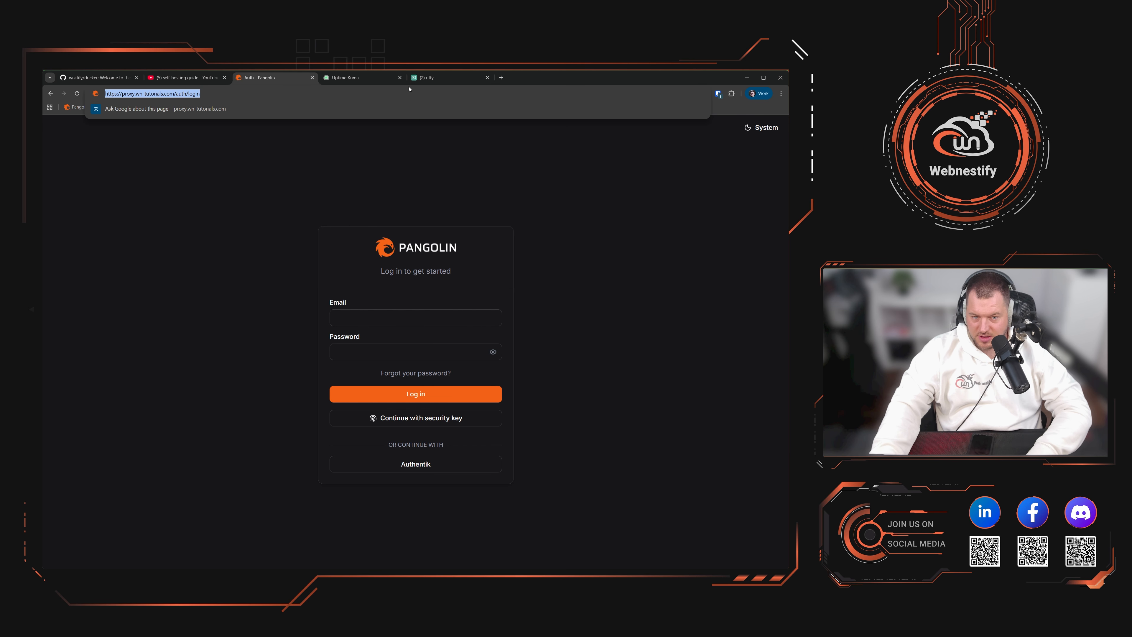
Step: Paste the login address into the Website monitor's URL field
click(427, 78)
click(352, 77)
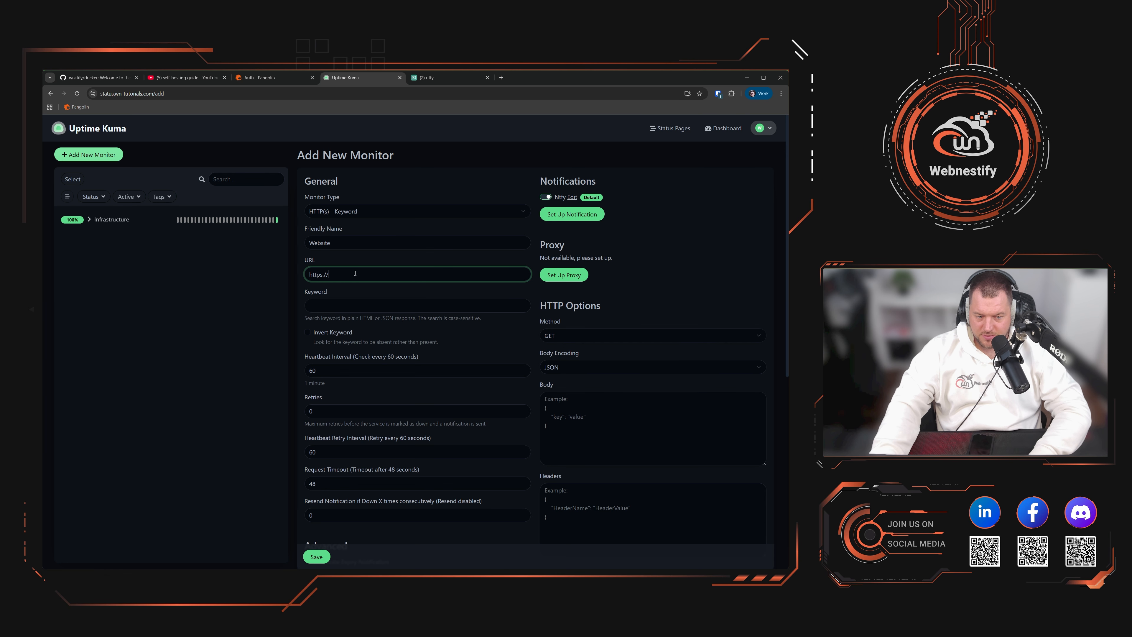
key(ctrl+a)
key(ctrl+v)
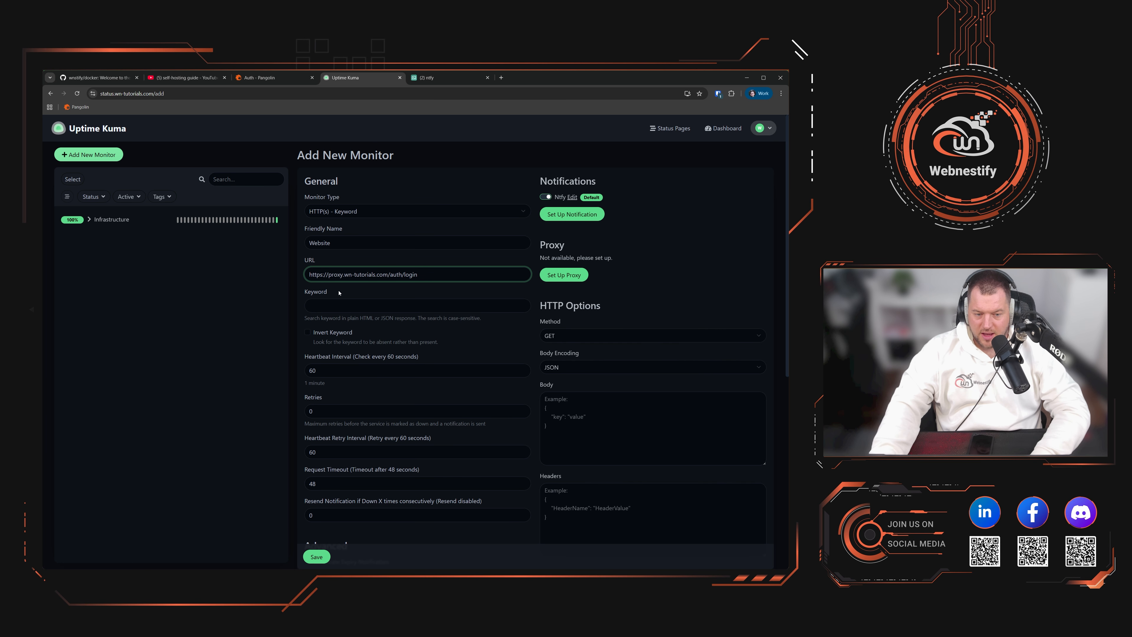
click(332, 302)
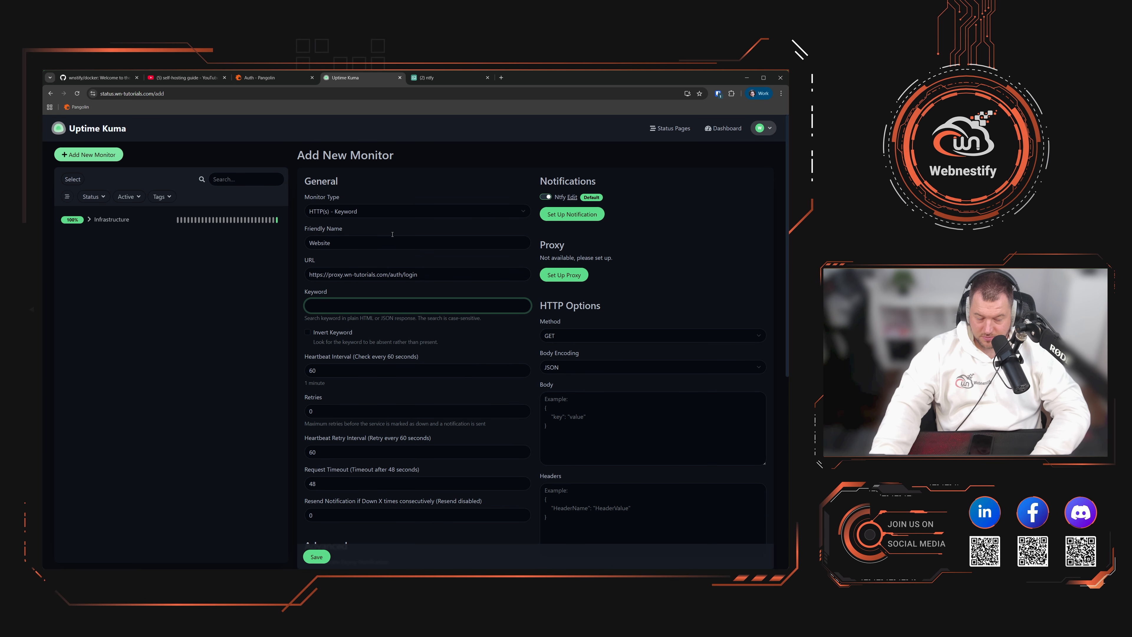
click(267, 77)
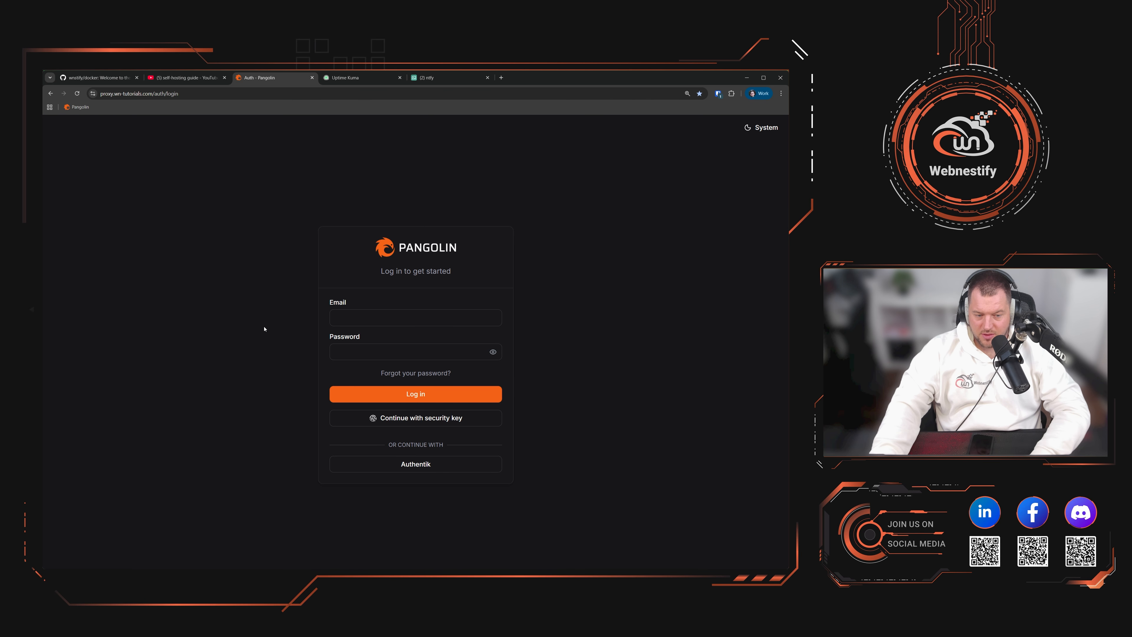
Step: Copy 'started' from the 'Log in to get started' subtitle into the monitor's Keyword field
key(ctrl+shift+i)
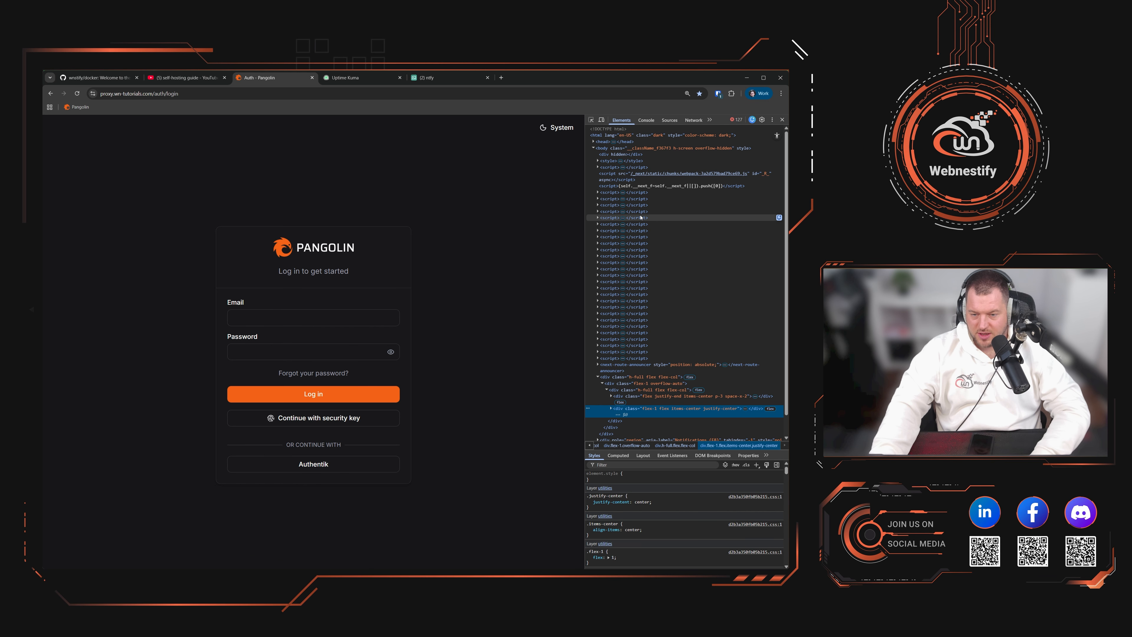
click(782, 119)
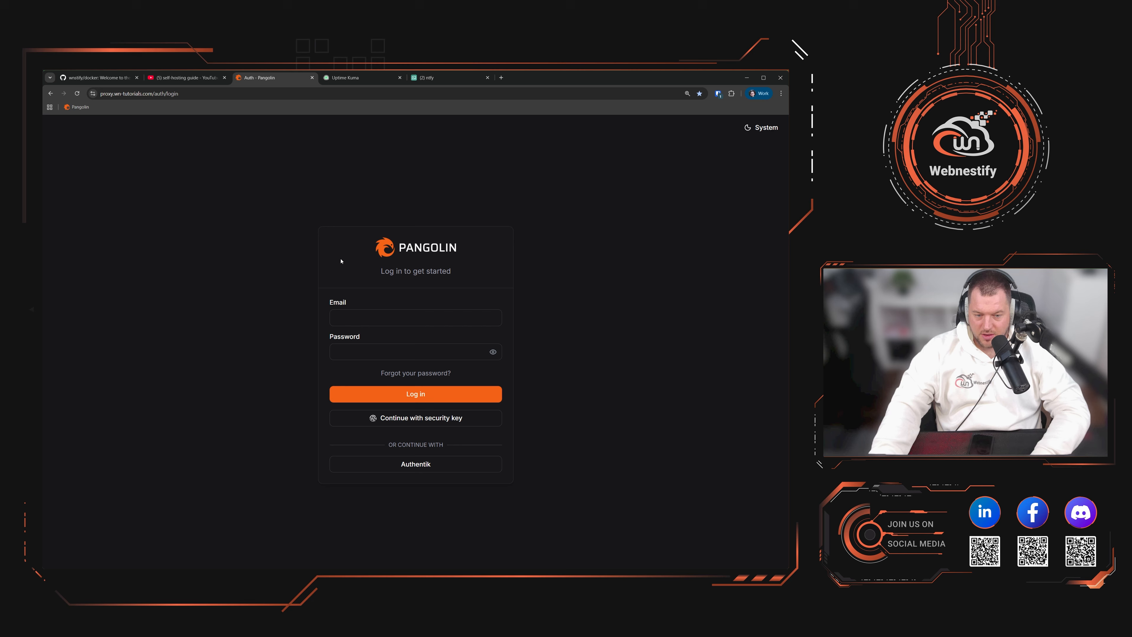
drag(401, 271, 382, 271)
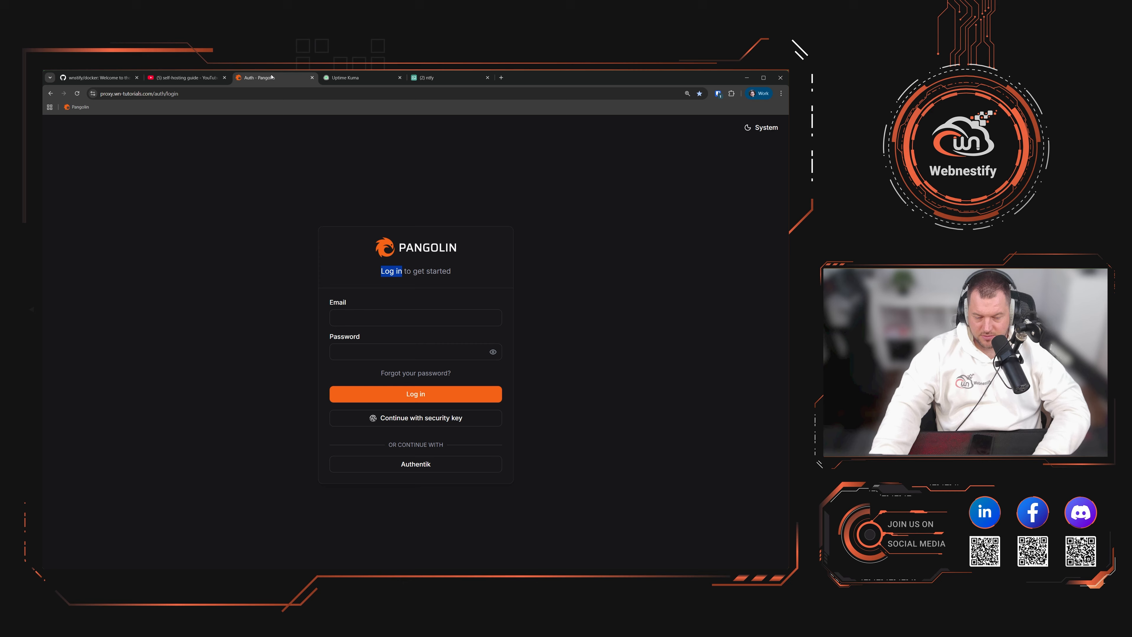
double_click(438, 270)
key(ctrl+c)
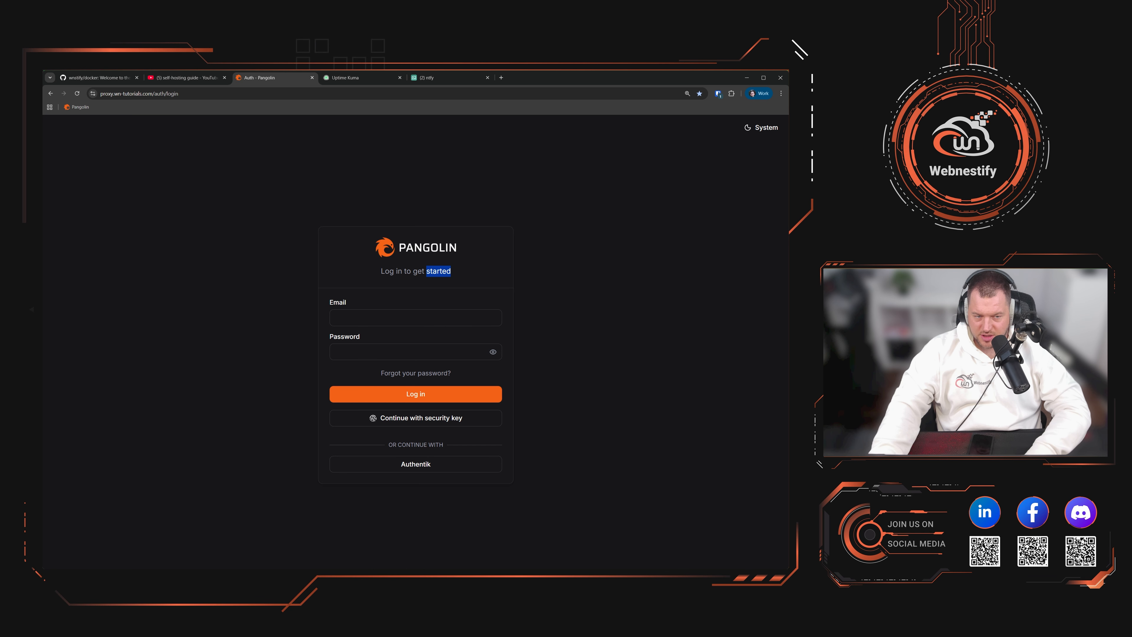
click(345, 77)
key(ctrl+v)
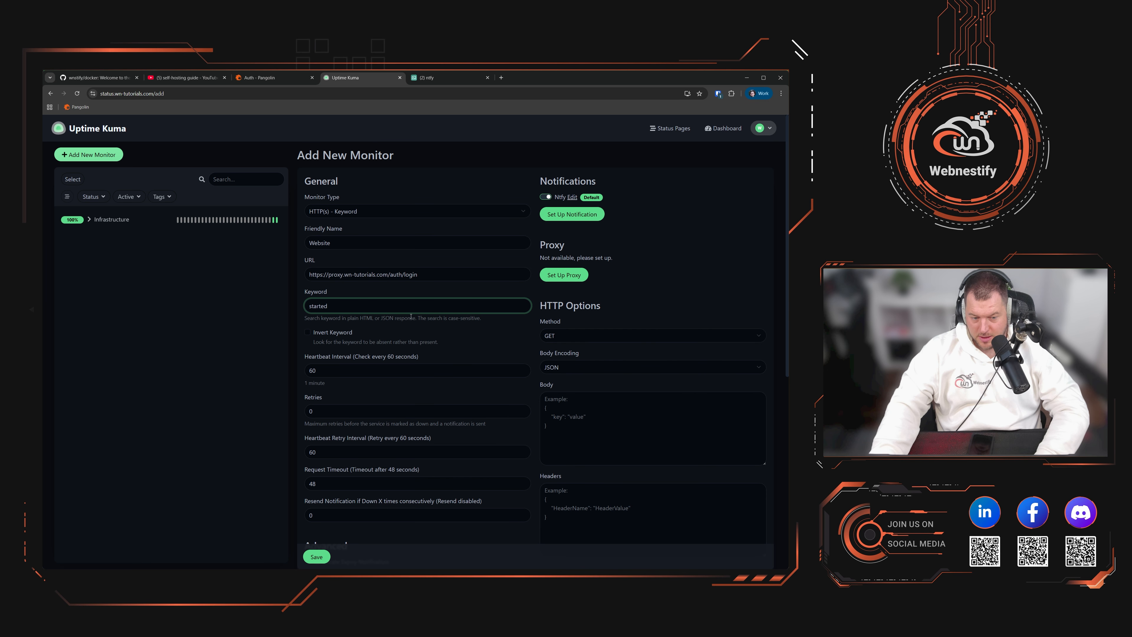
Step: Set the Website monitor's heartbeat interval to 180 seconds and retries to 5
scroll(410, 317, down, 2)
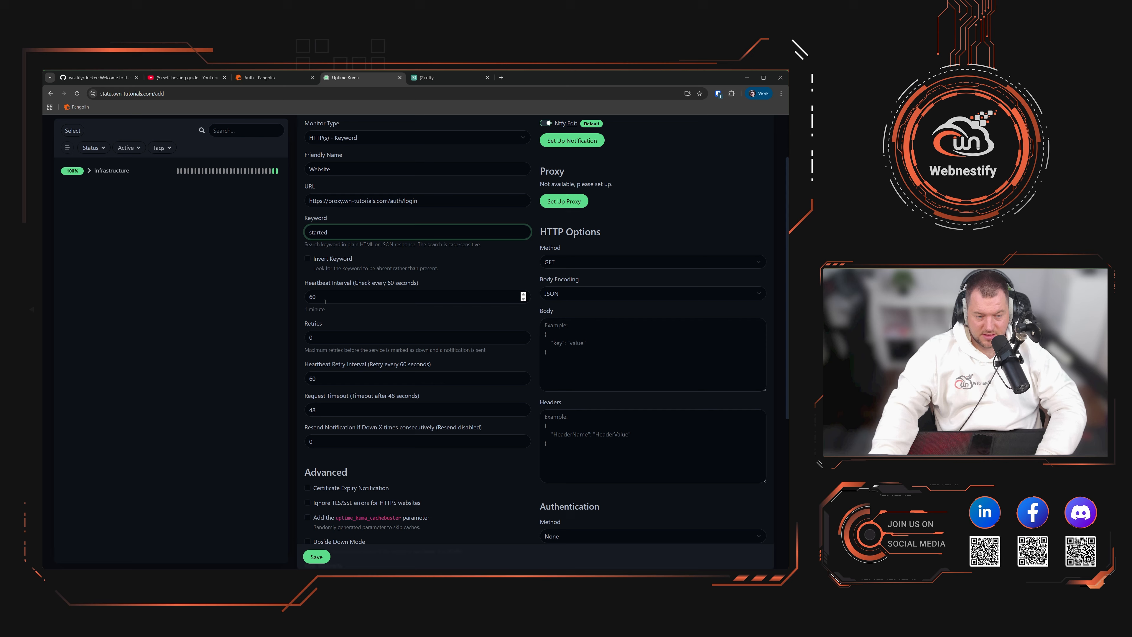
drag(325, 301, 280, 296)
text(120)
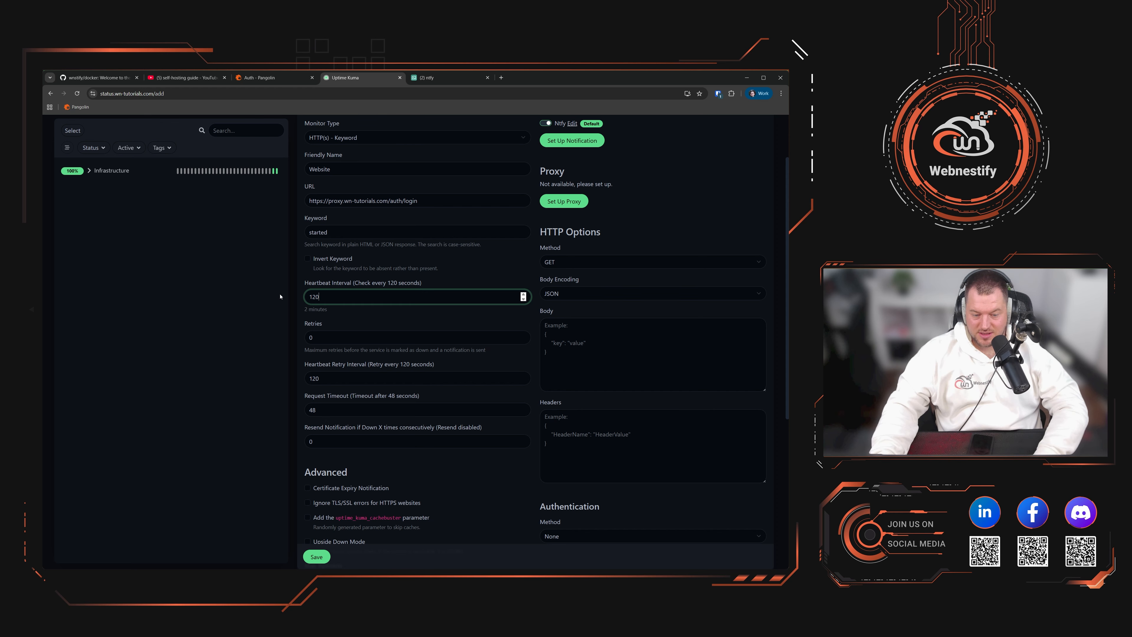
key(ctrl+a)
text(180)
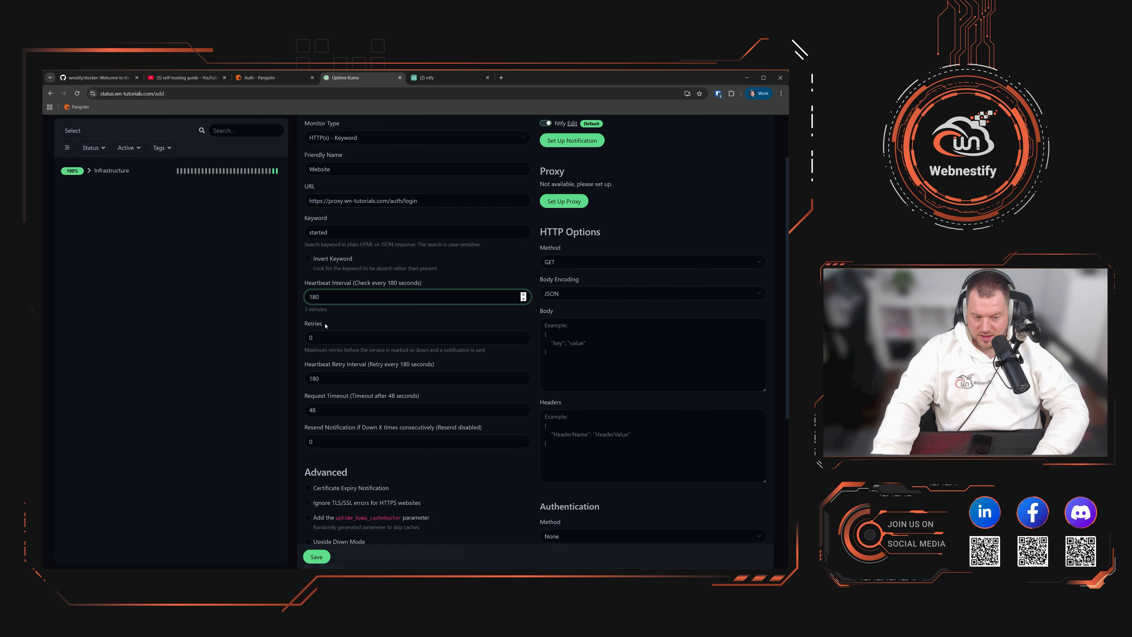
drag(317, 337, 286, 340)
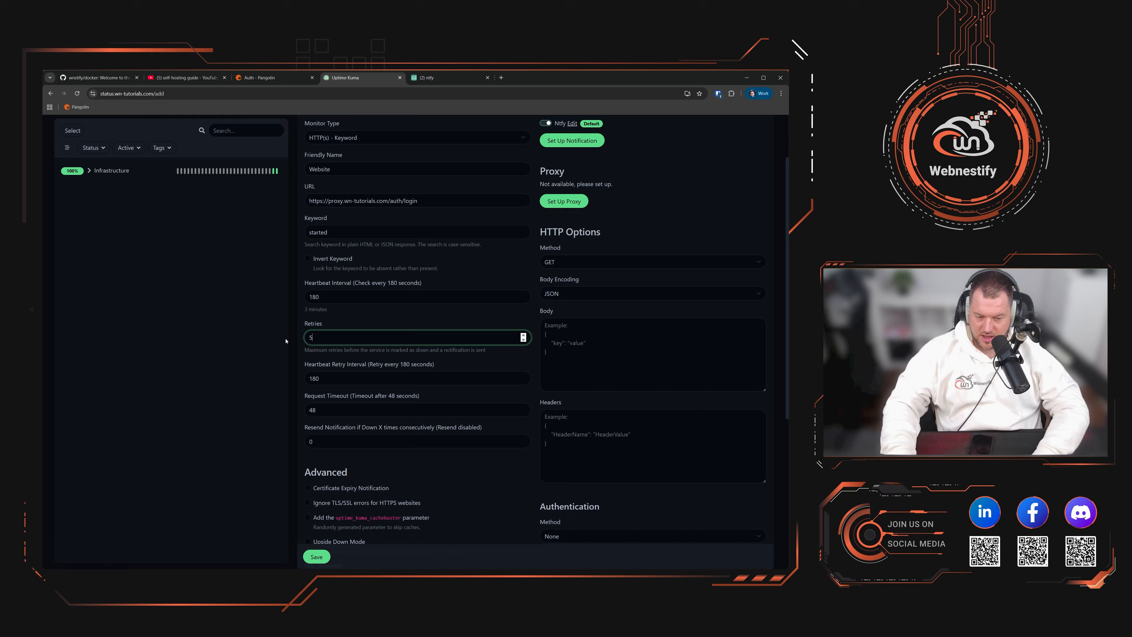
scroll(451, 462, down, 5)
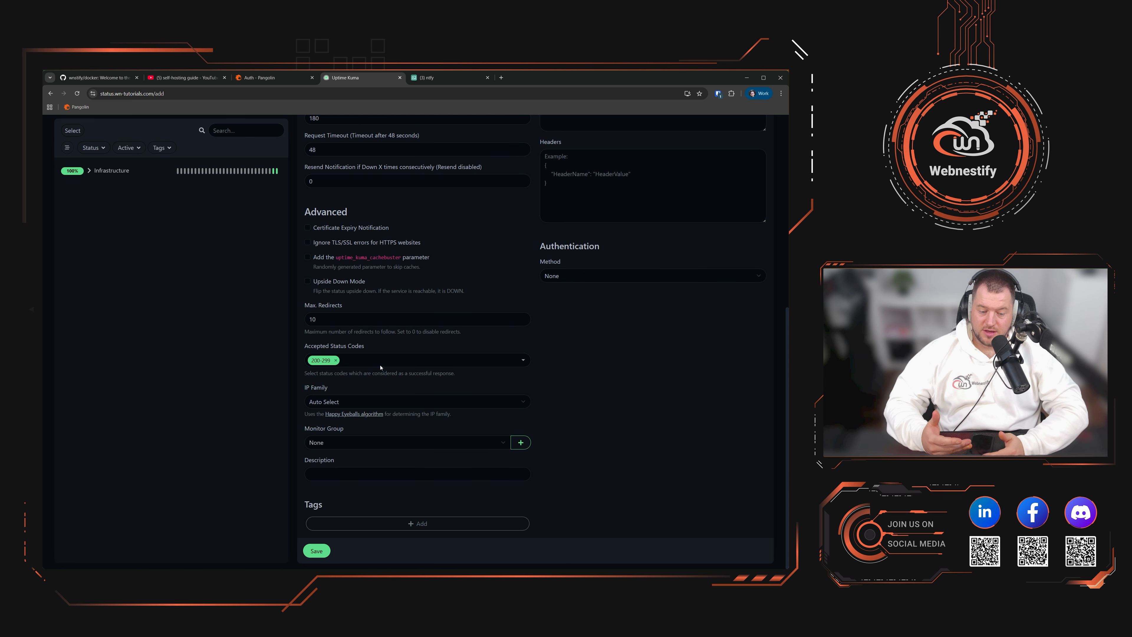
Step: Assign the Website monitor to the Infrastructure monitor group
click(368, 404)
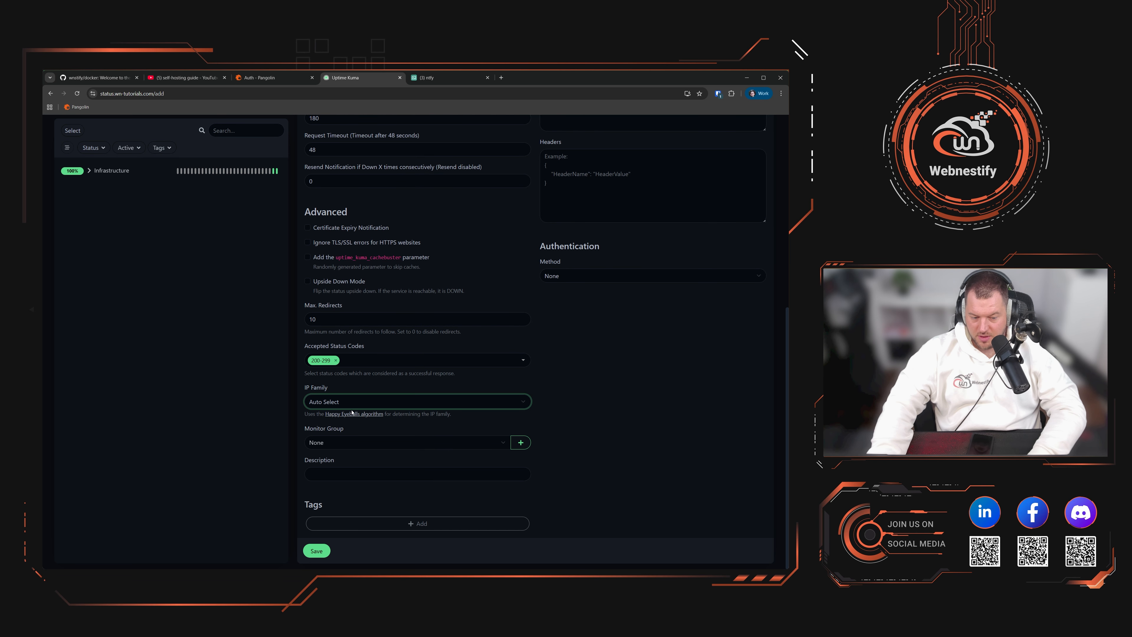
click(353, 443)
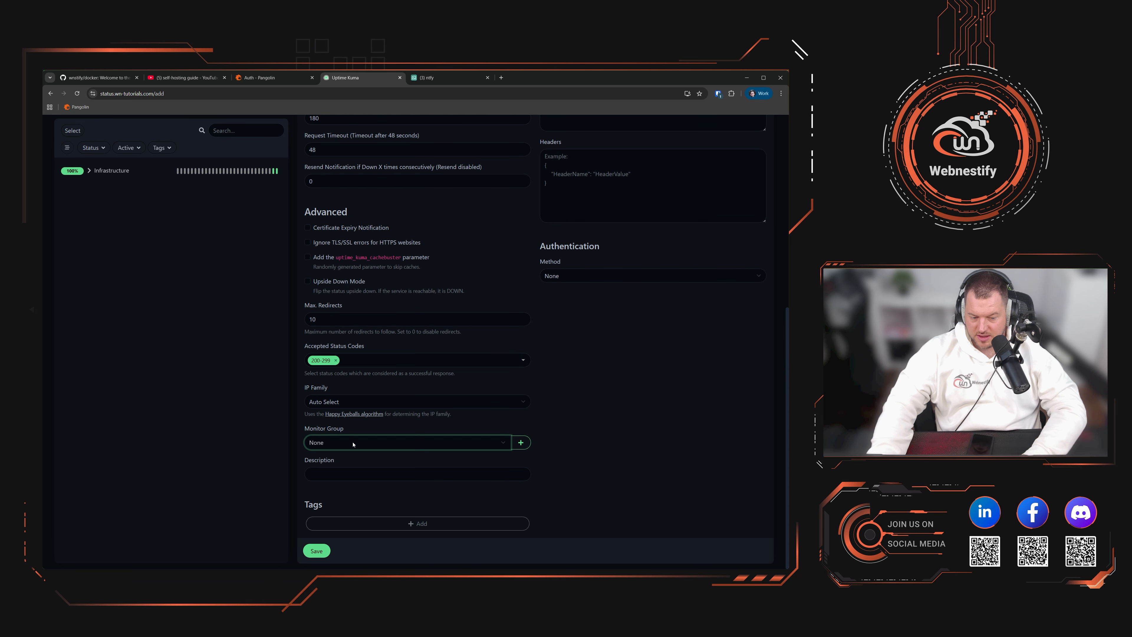
click(338, 465)
Step: Add a new blue tag named Website to the monitor
click(343, 523)
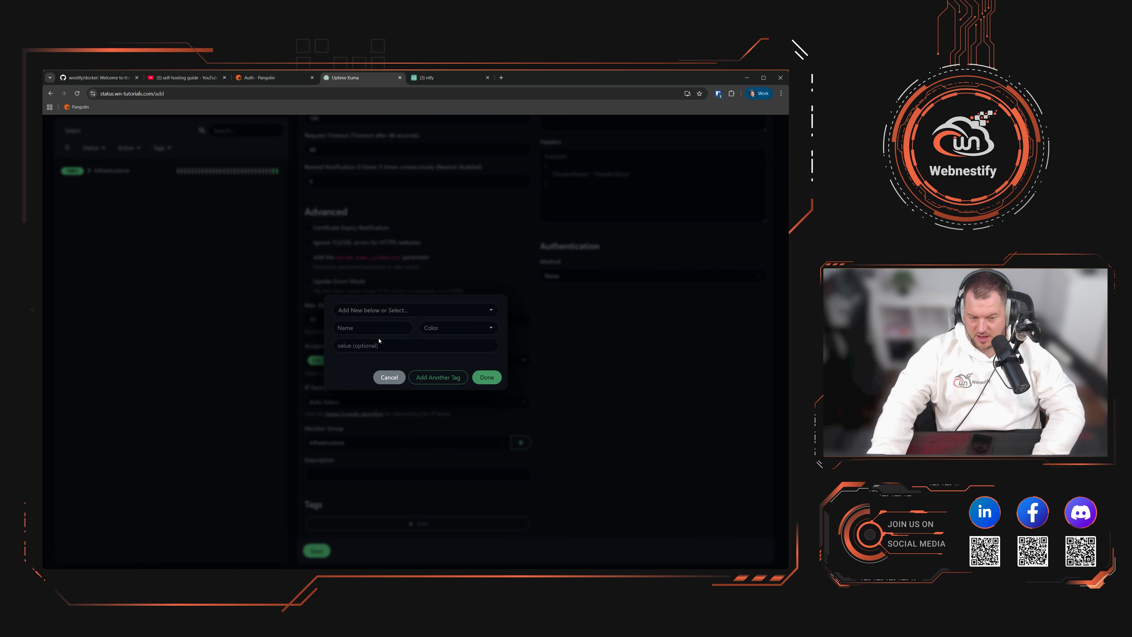
click(370, 328)
text(Webs)
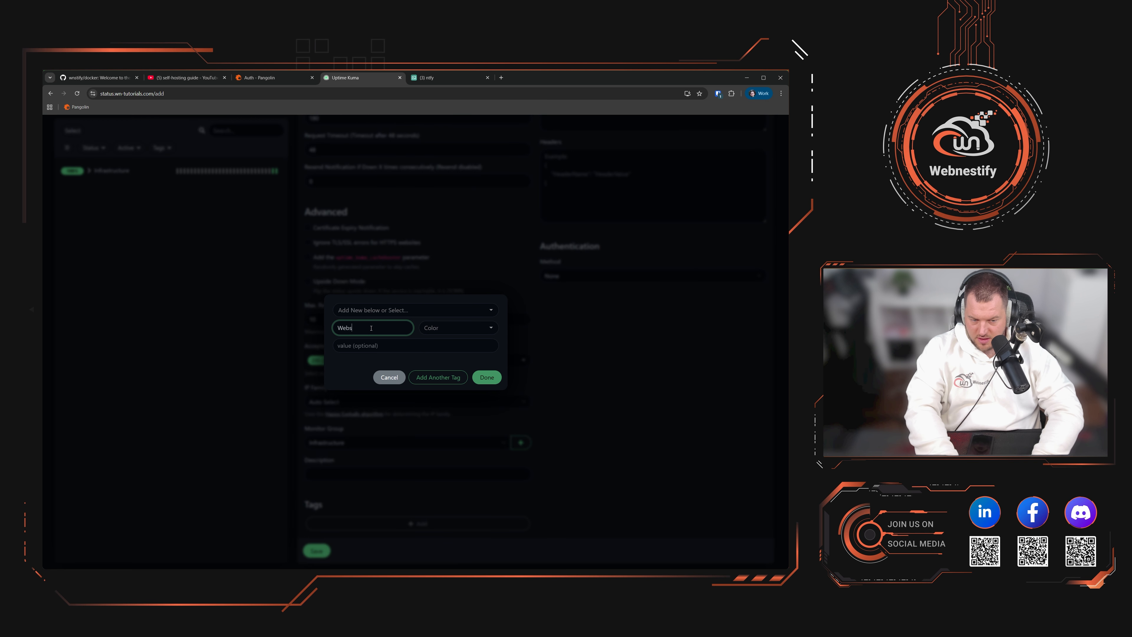
text(ite)
click(455, 328)
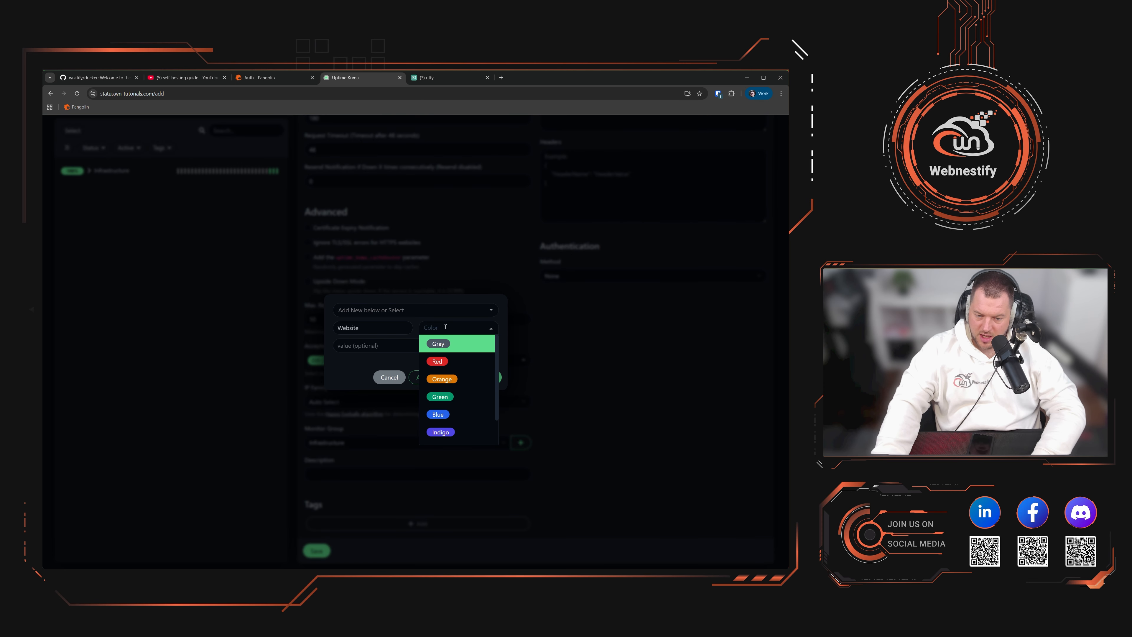
click(439, 413)
click(486, 377)
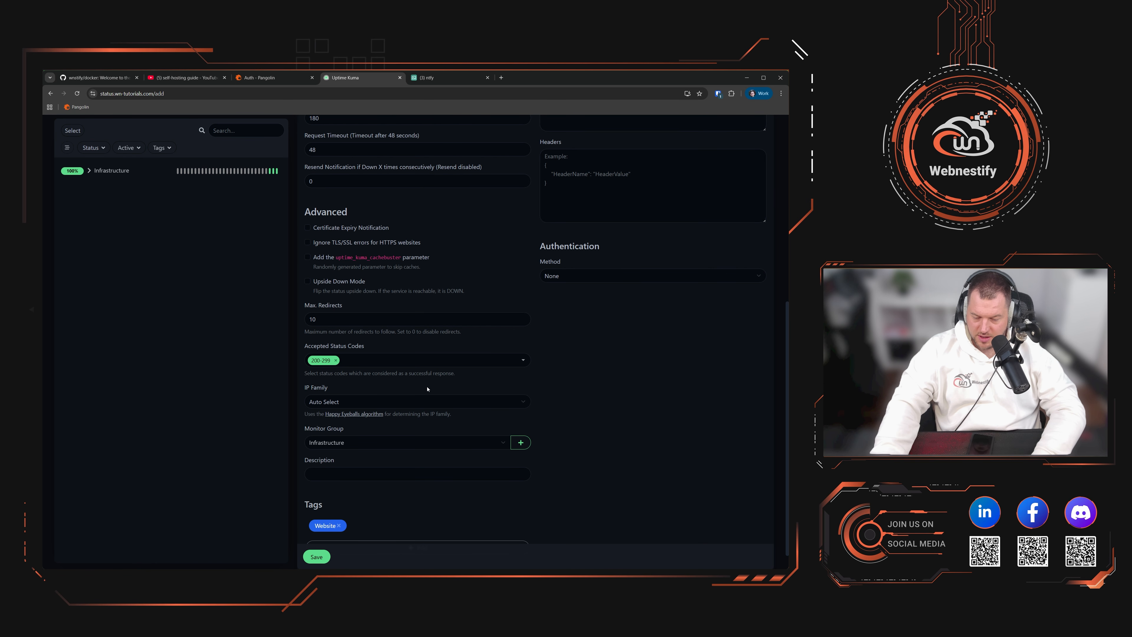
scroll(575, 439, up, 7)
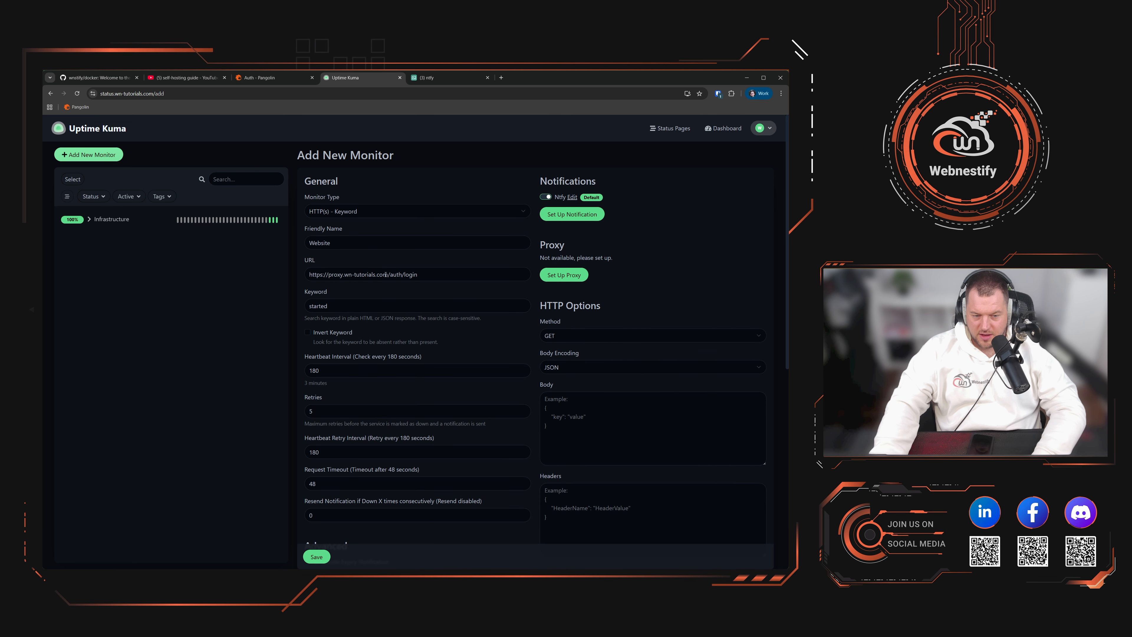
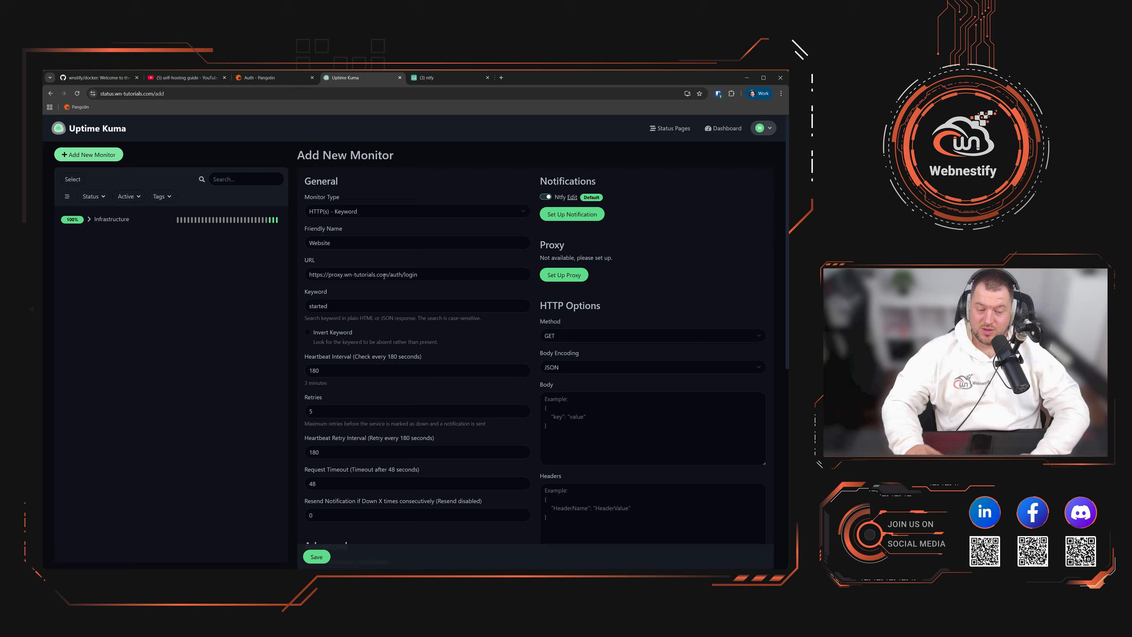
Step: Save the Website keyword monitor and check it under Infrastructure, Up with 'started' found
scroll(384, 276, down, 10)
click(316, 556)
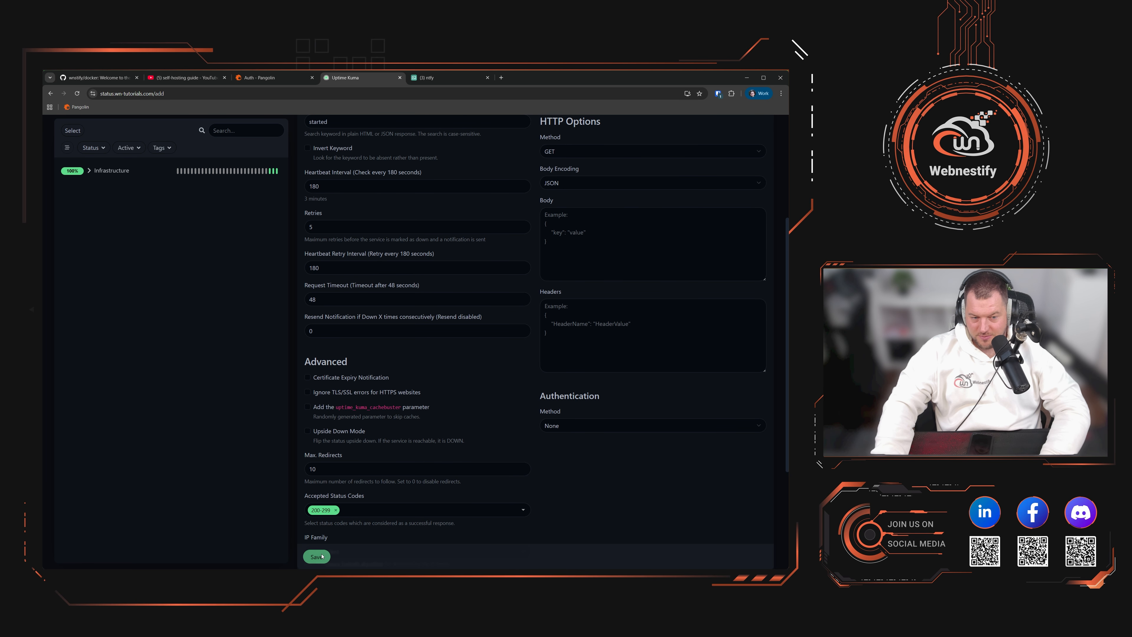
click(89, 219)
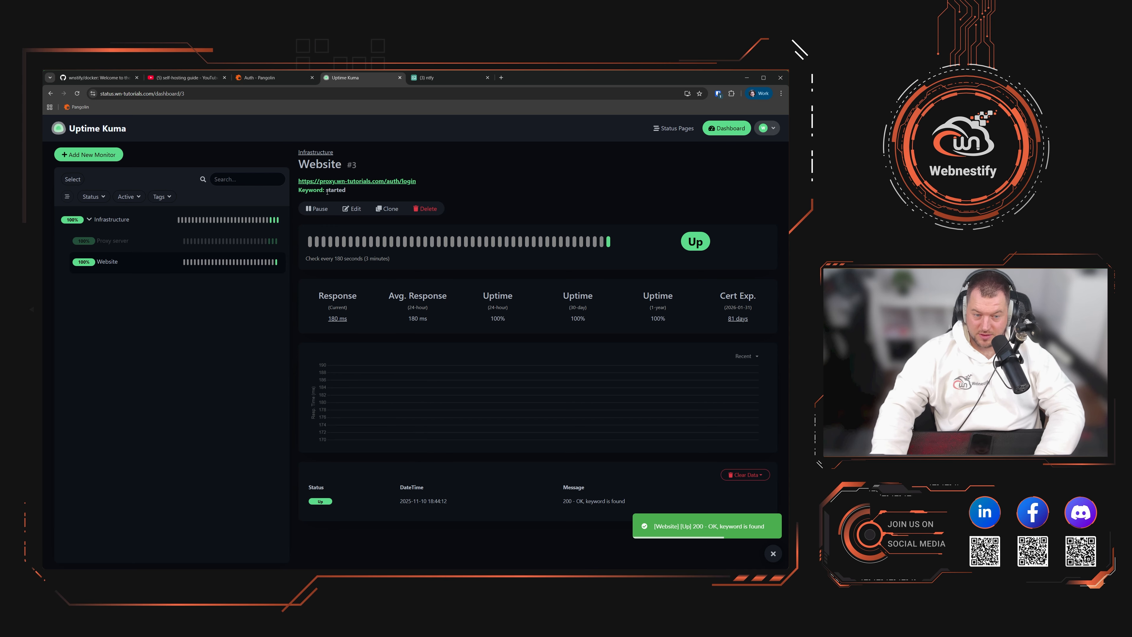
drag(328, 192, 357, 192)
click(370, 195)
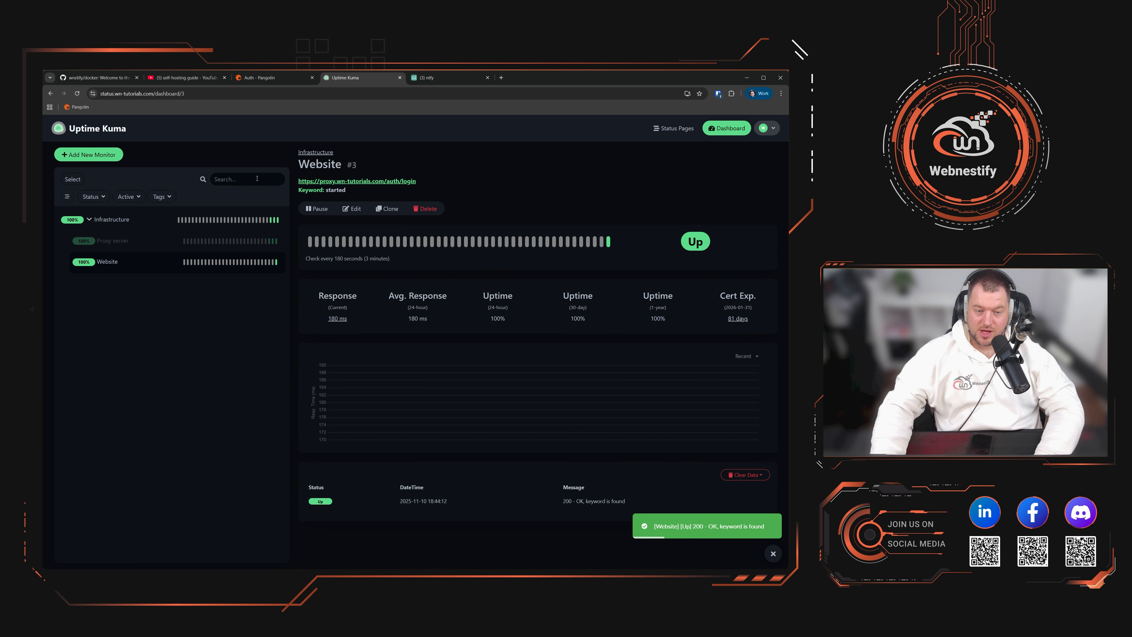
Step: Change the Website monitor's keyword from 'started' to 'stopped' and save
click(355, 209)
double_click(399, 307)
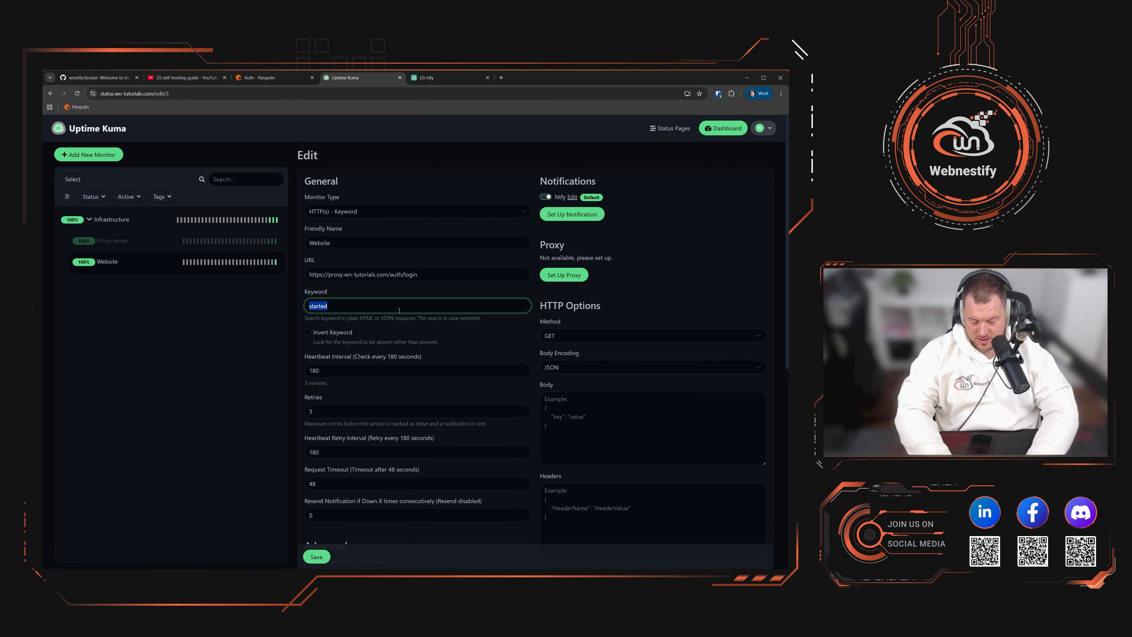
text(s)
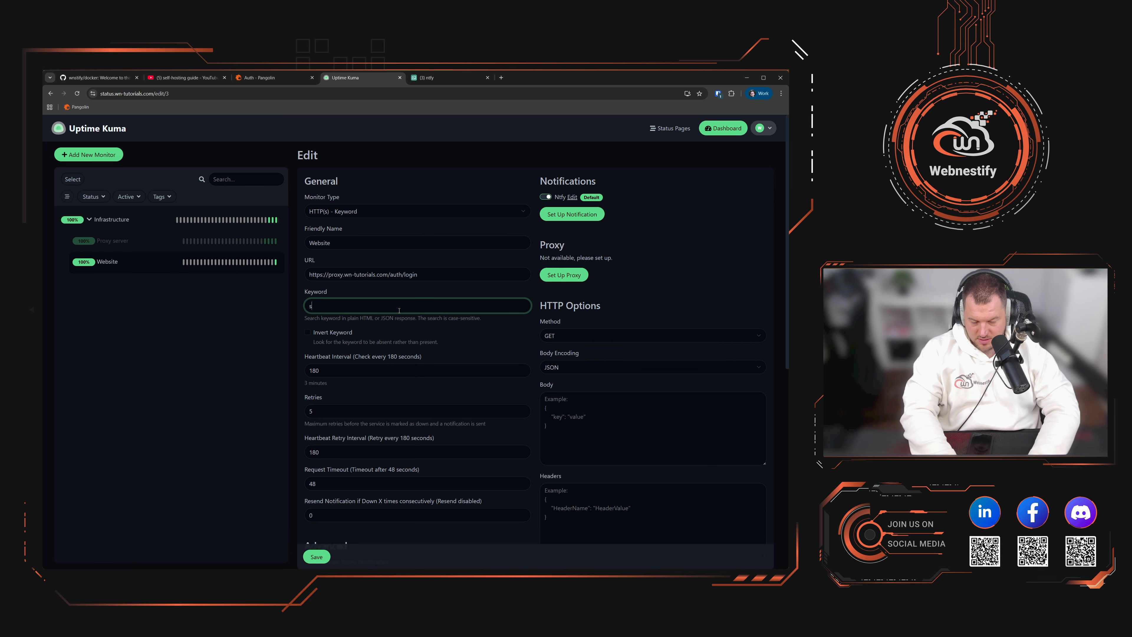
text(topped)
key(Return)
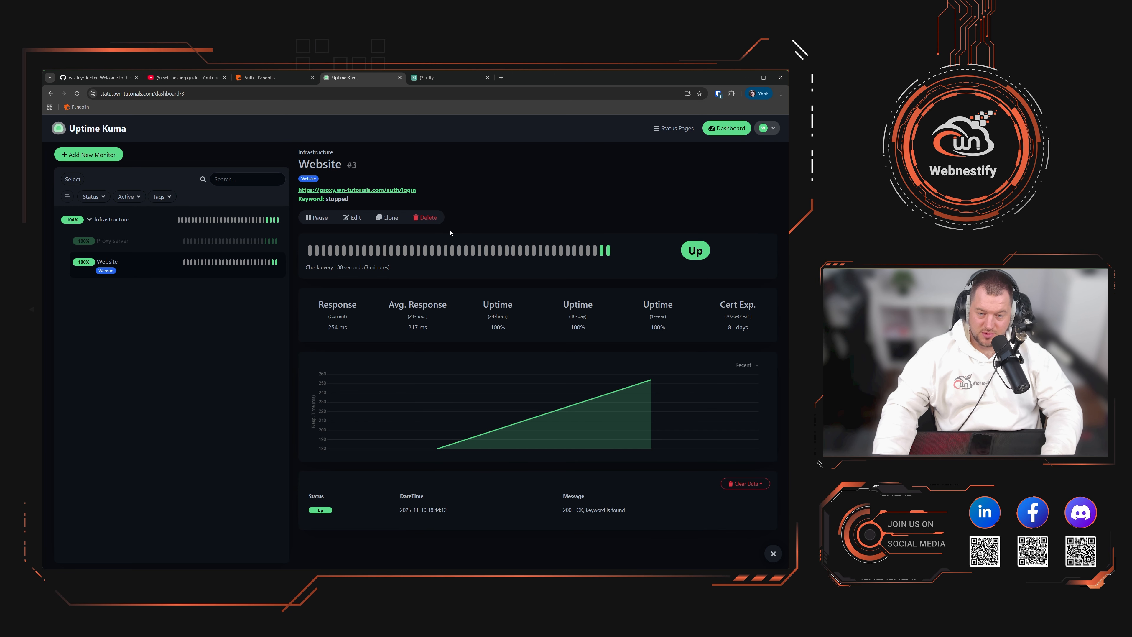
Step: Set the Website monitor's heartbeat interval to 60 seconds with 1 retry and save
click(351, 222)
scroll(344, 294, down, 2)
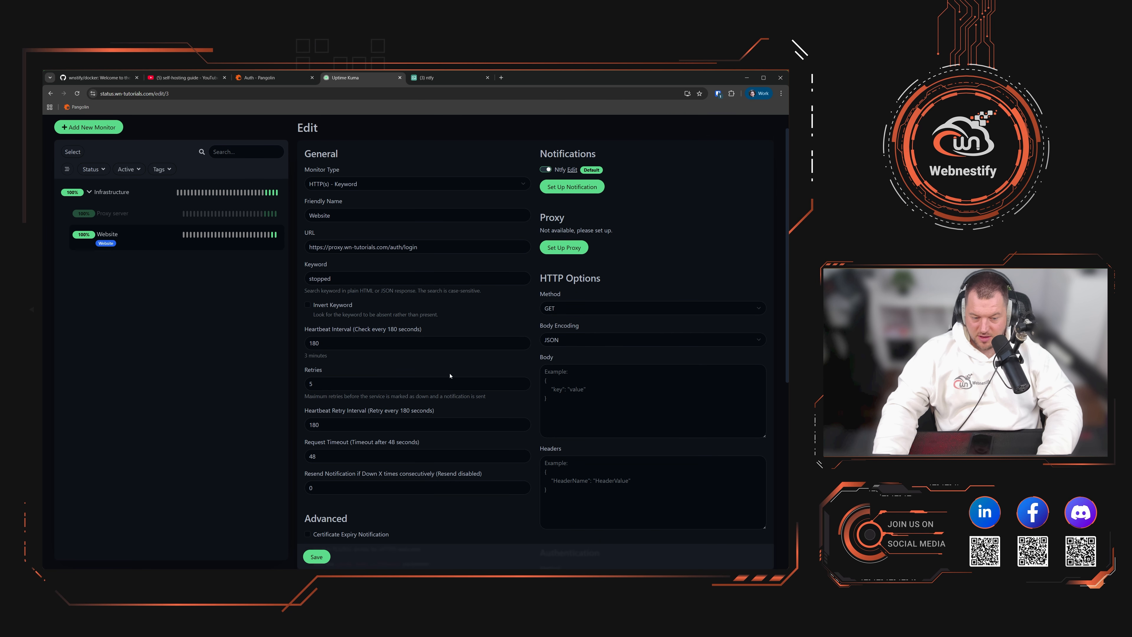
drag(341, 291, 292, 291)
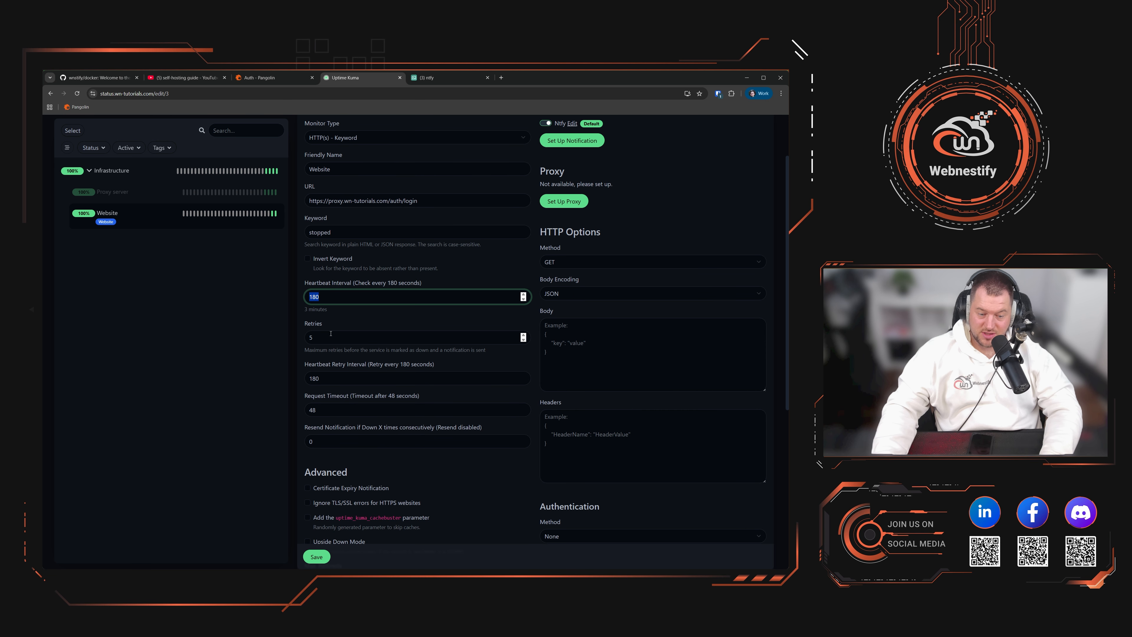
text(60)
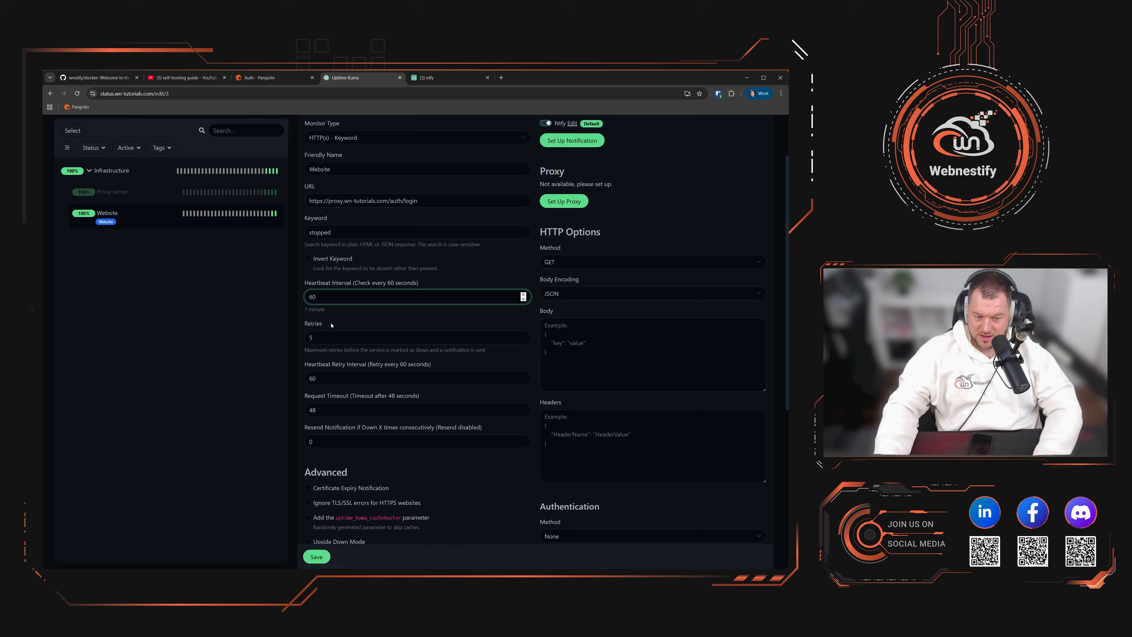
key(Tab)
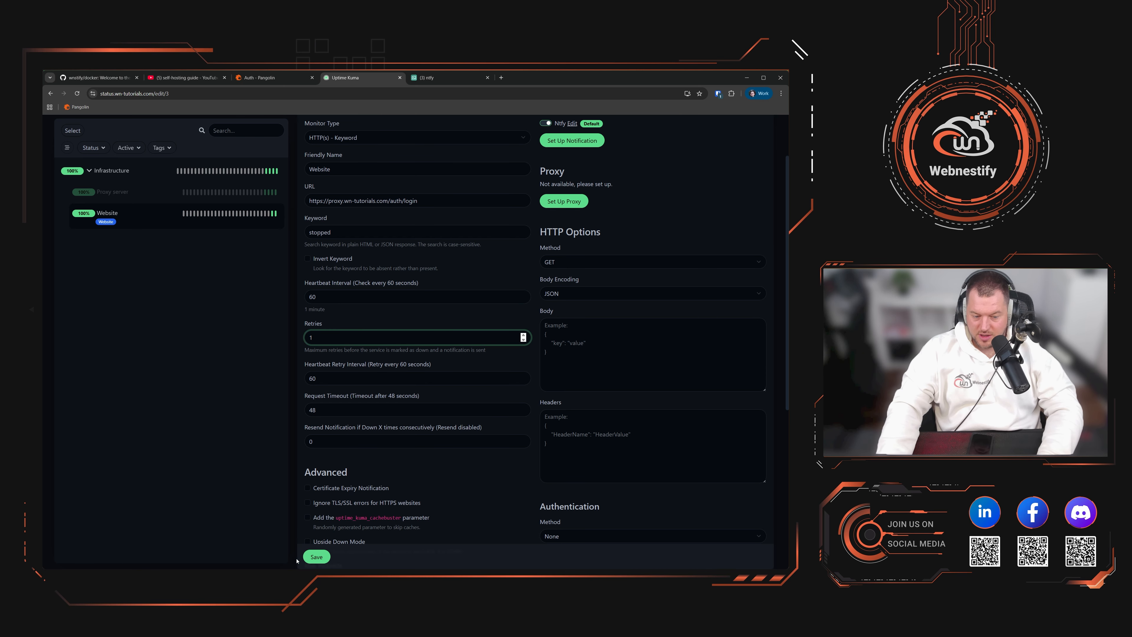
click(316, 557)
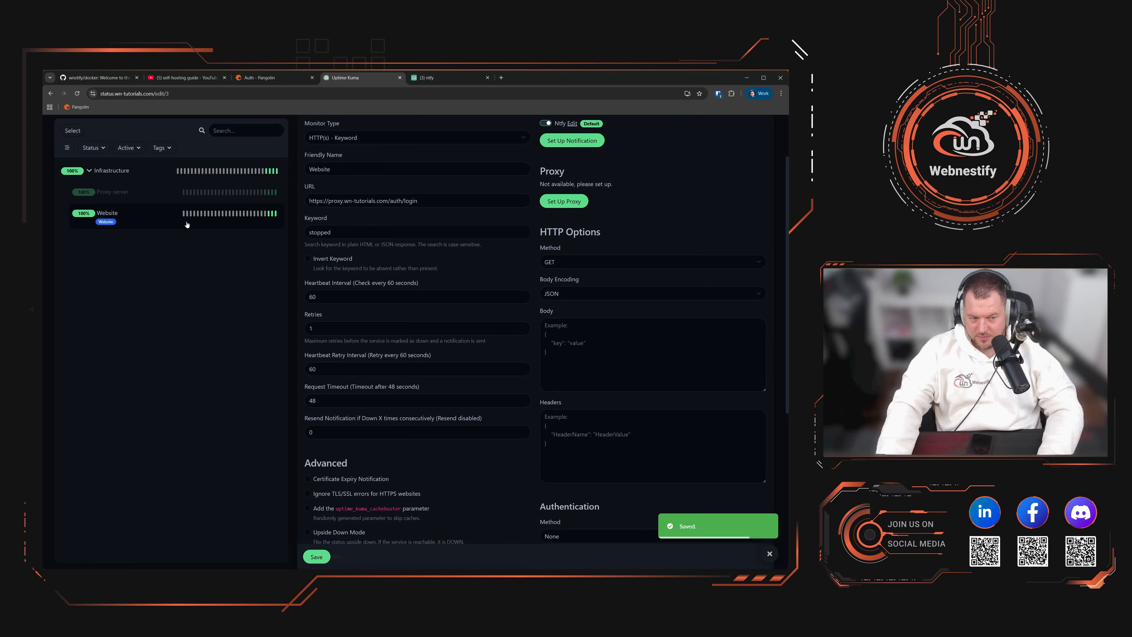
Step: Clear the Website monitor's events and heartbeats, then start a new monitor
click(745, 483)
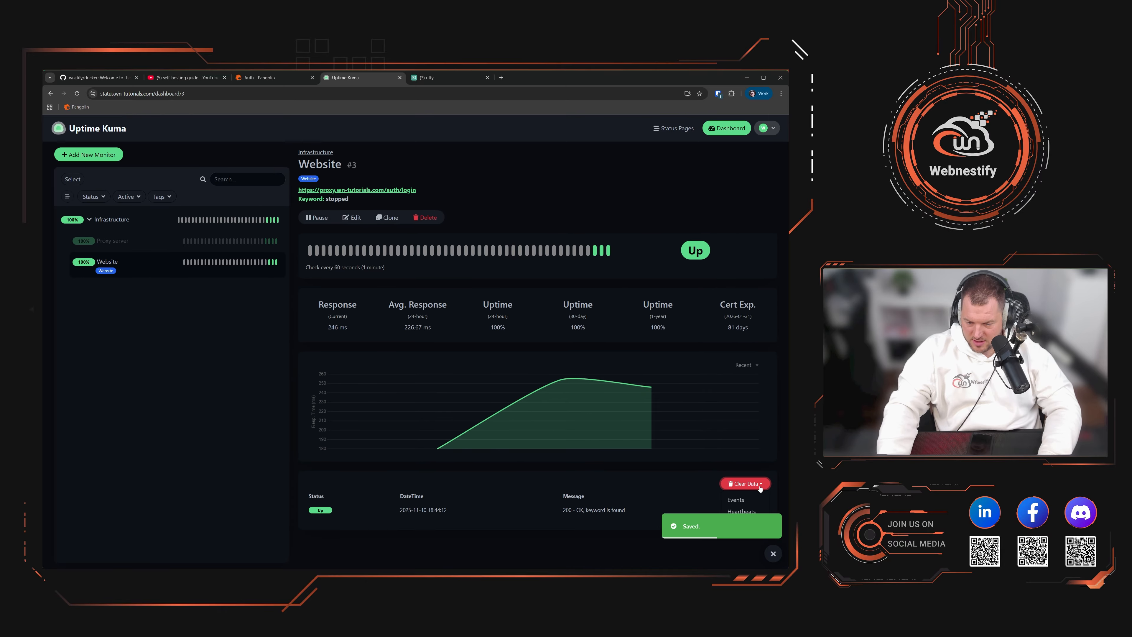
click(748, 498)
click(463, 182)
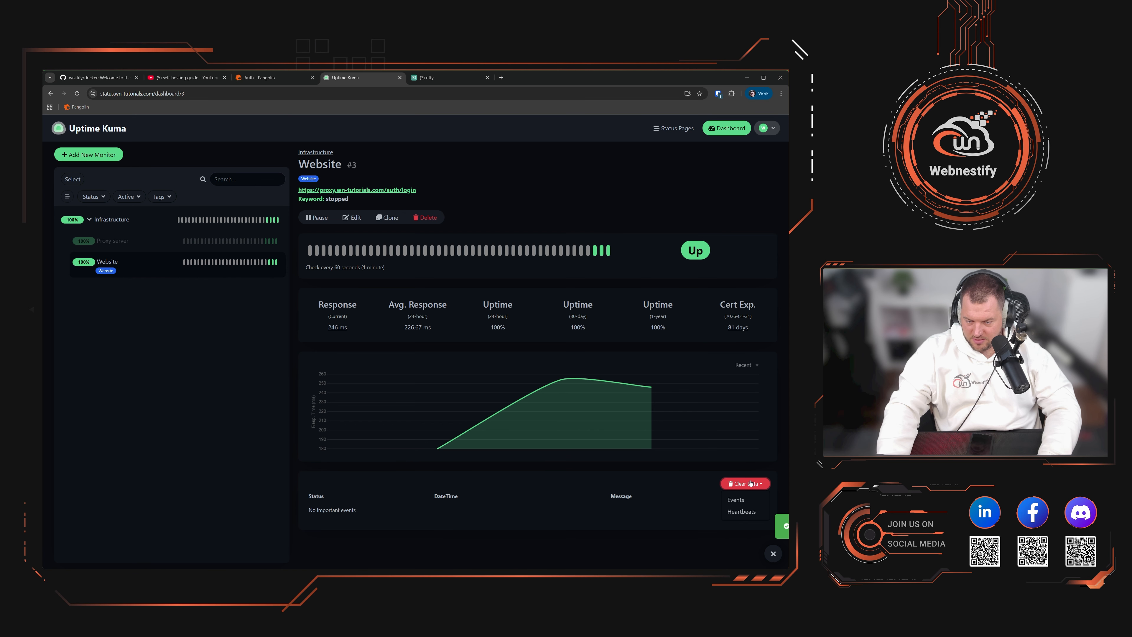
click(741, 511)
click(464, 182)
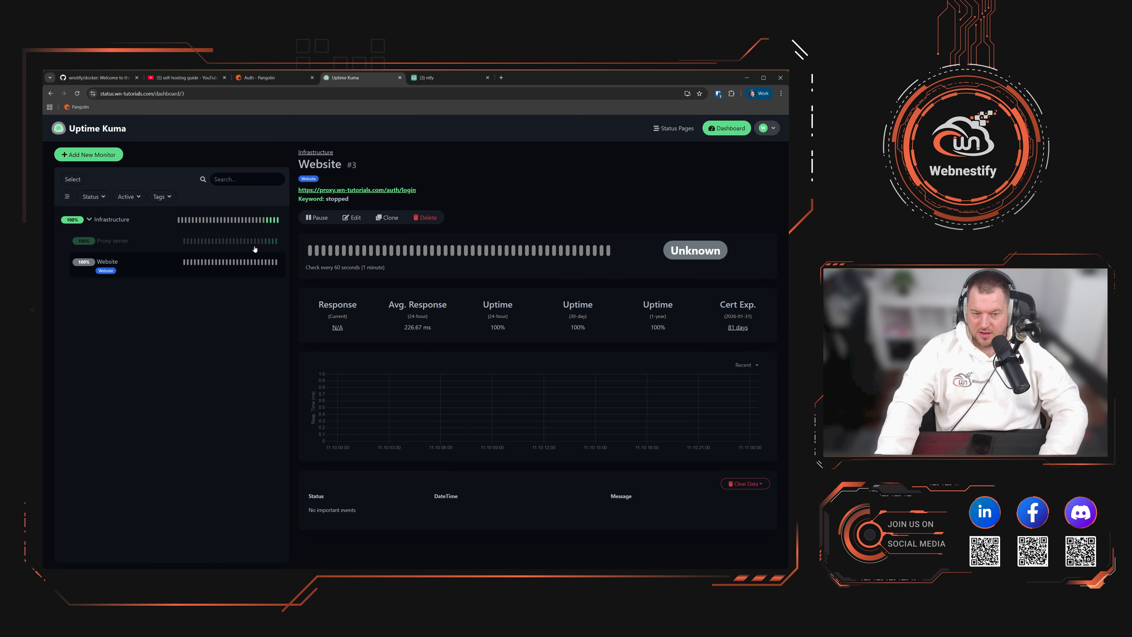
click(105, 155)
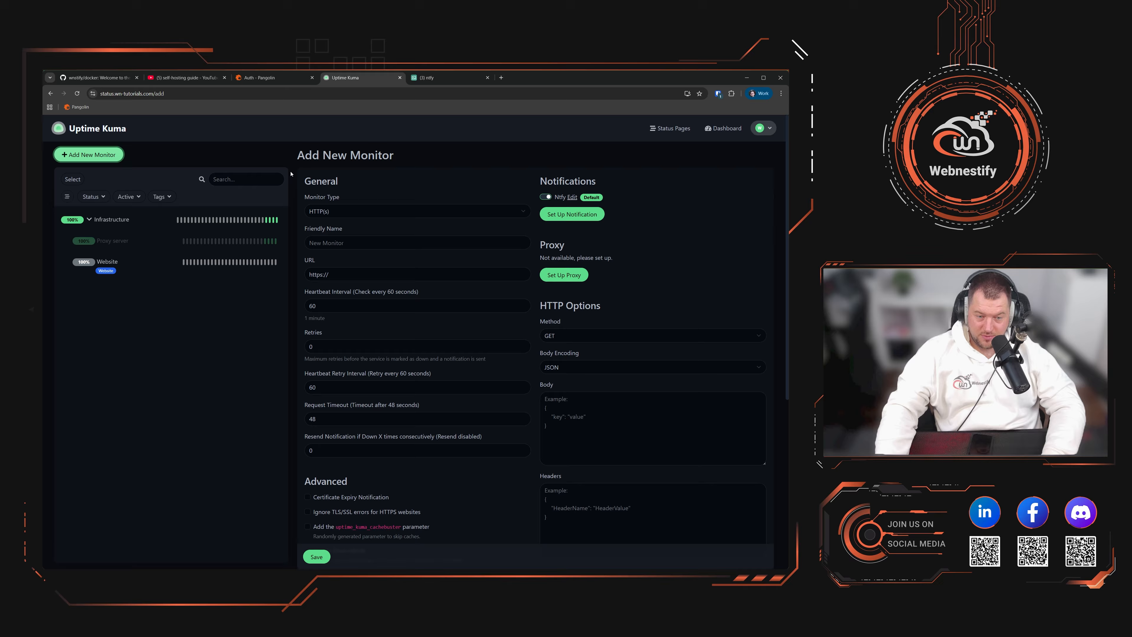
Step: Change the new monitor's type from HTTP(s) to TCP Port
click(395, 210)
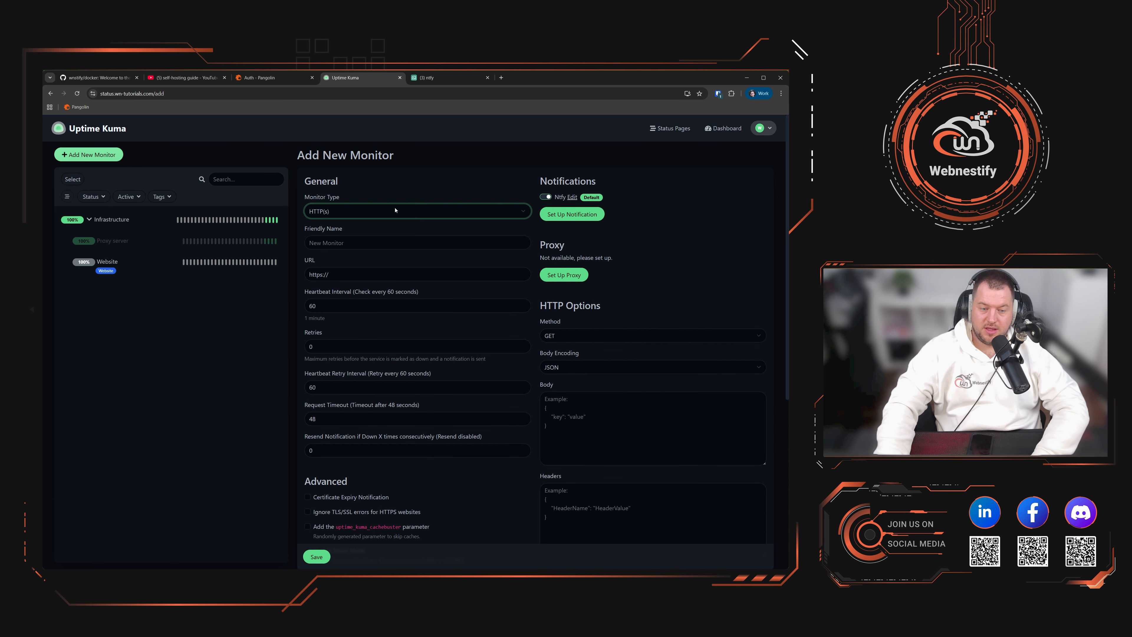
click(345, 258)
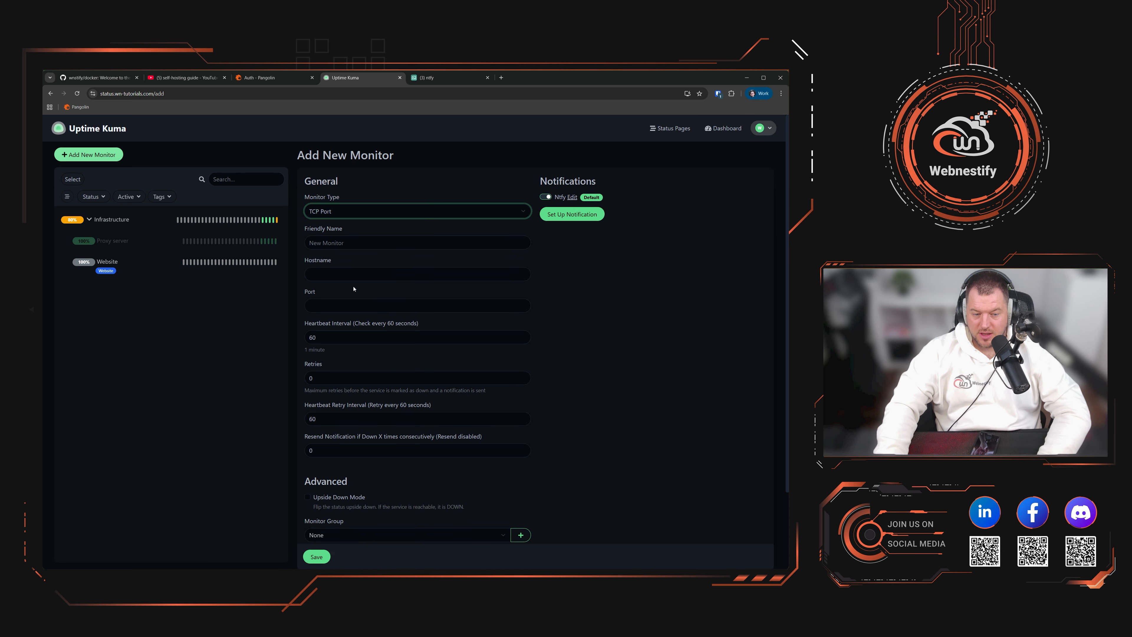
Step: Name the monitor 'SSH Port' for host 95.217.182.64, port 22, with 2 retries
click(359, 242)
text(SSH Port)
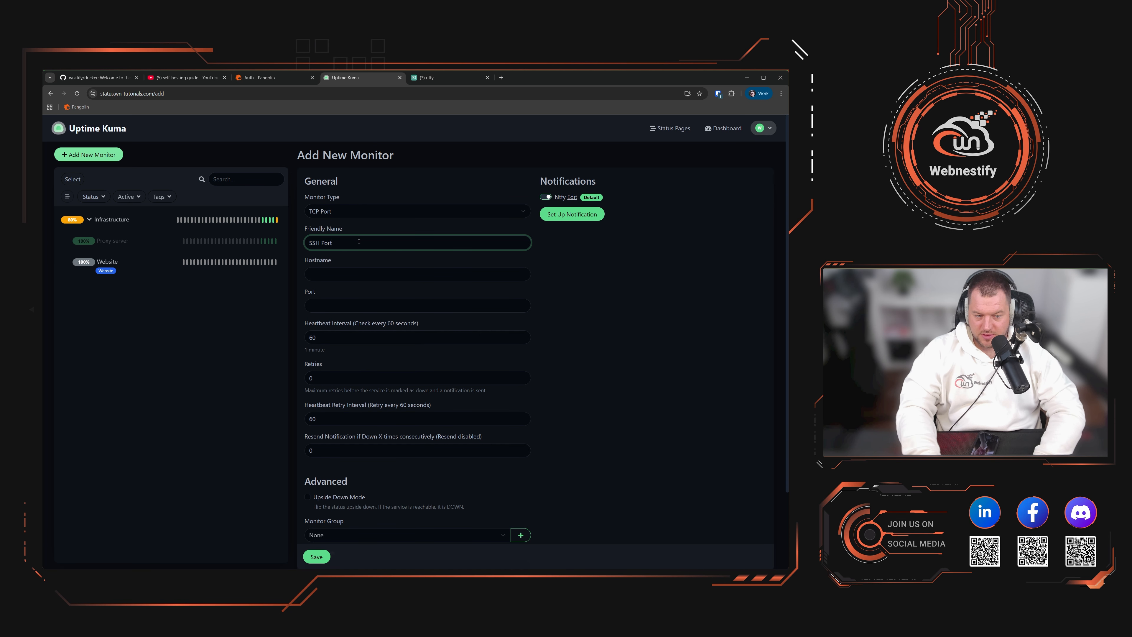
key(Tab)
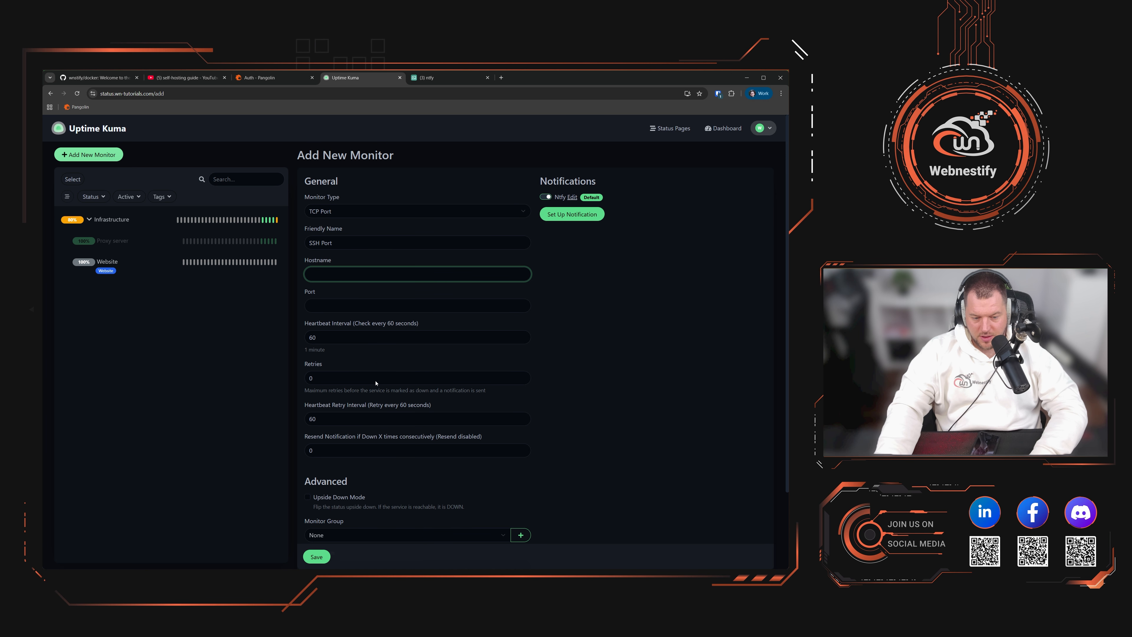
text(95.217.182.64)
click(494, 300)
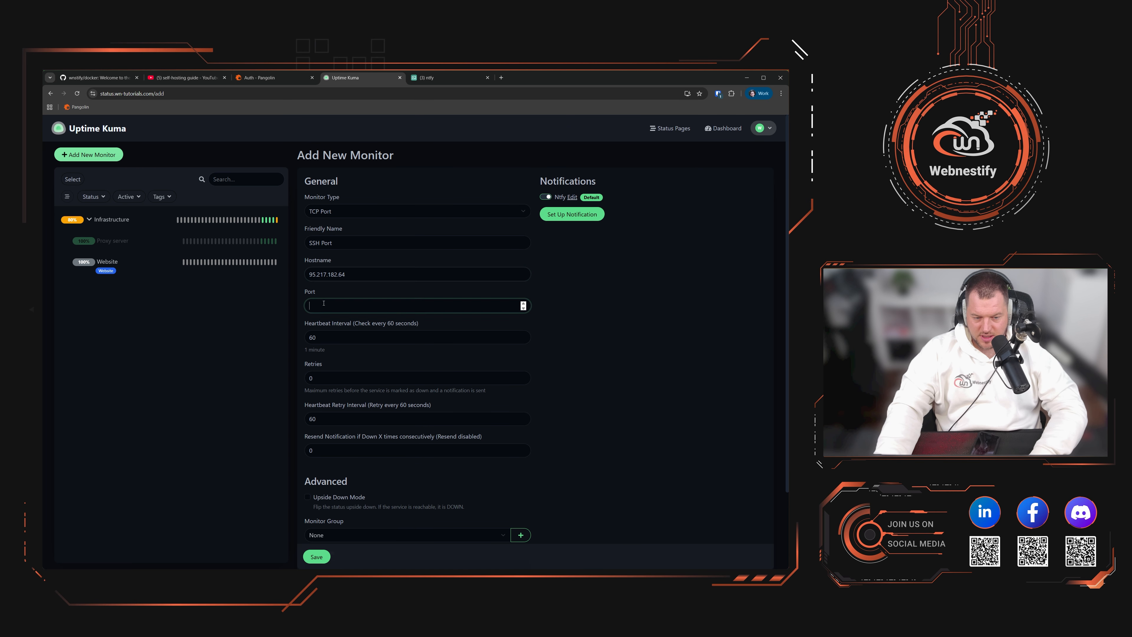
text(22)
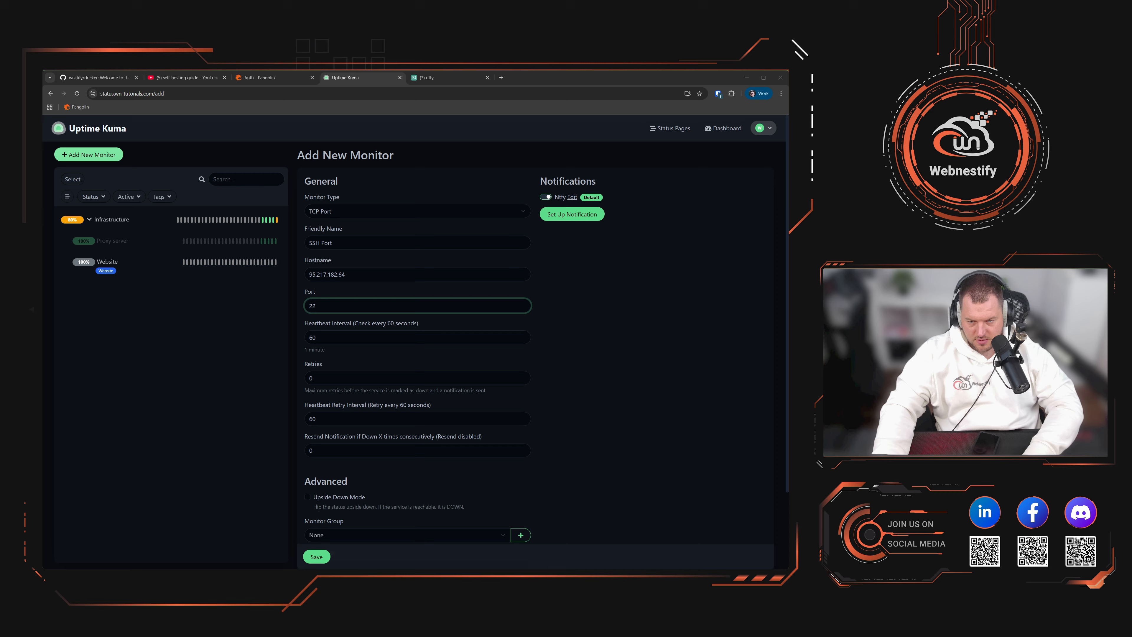
key(alt+Tab)
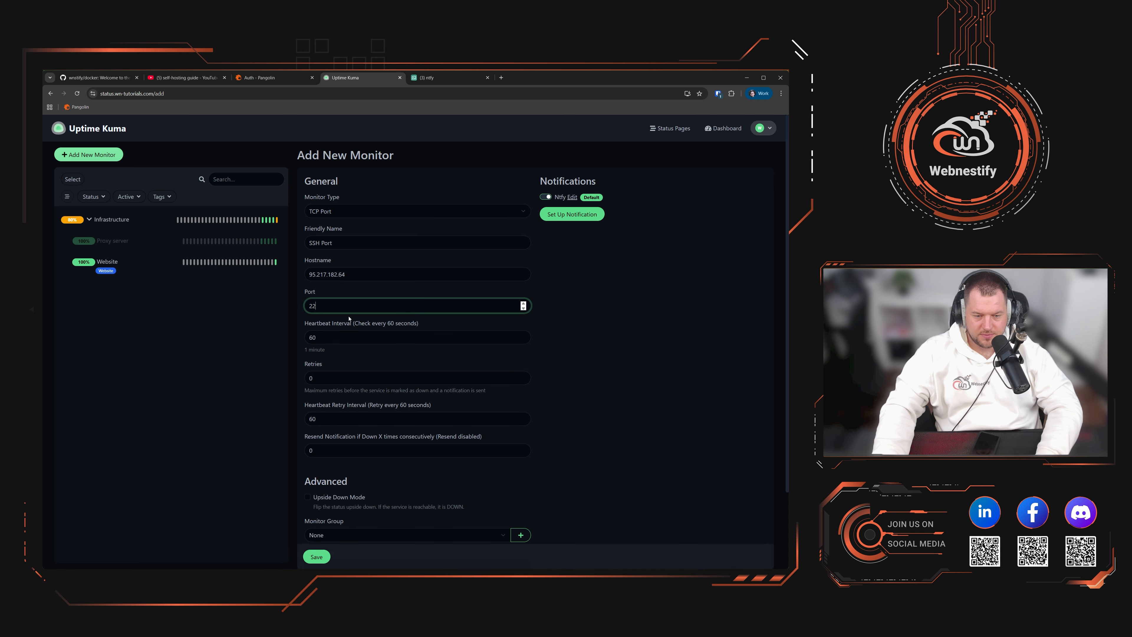
click(331, 336)
key(Tab)
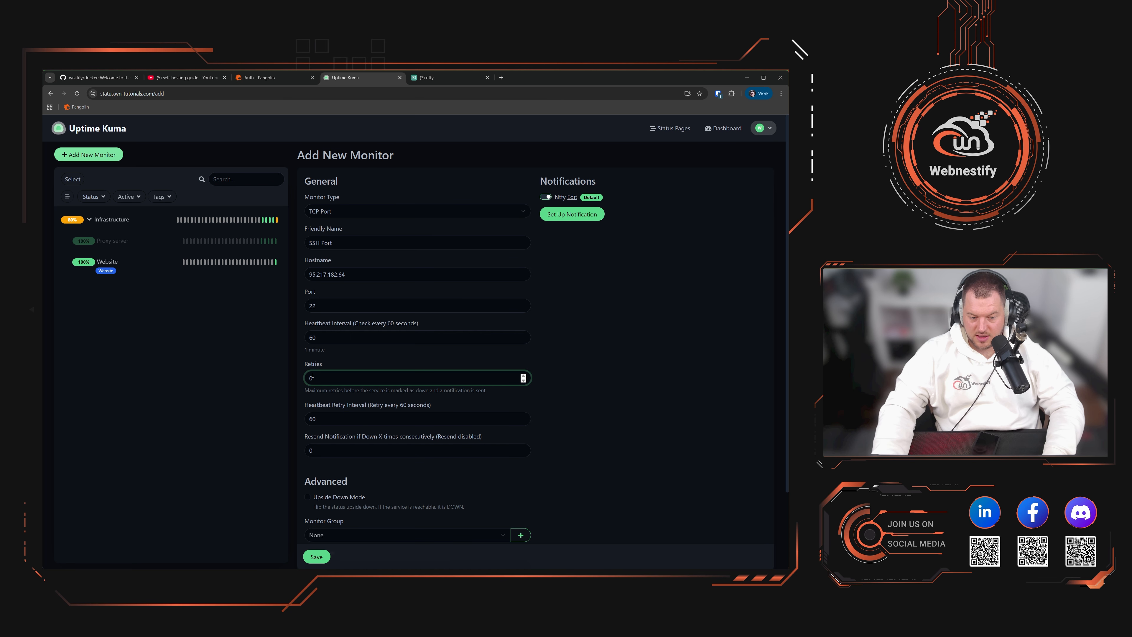
text(2)
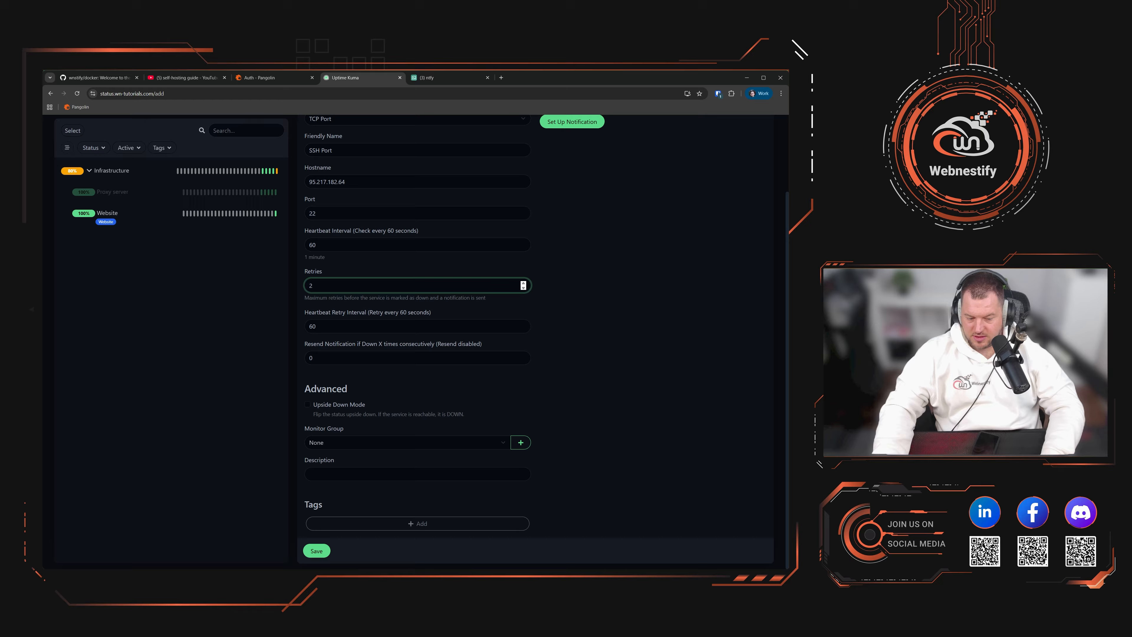
Step: Place SSH Port in the Infrastructure group, tag it Production-servers, and save
scroll(311, 468, down, 2)
click(334, 443)
click(380, 469)
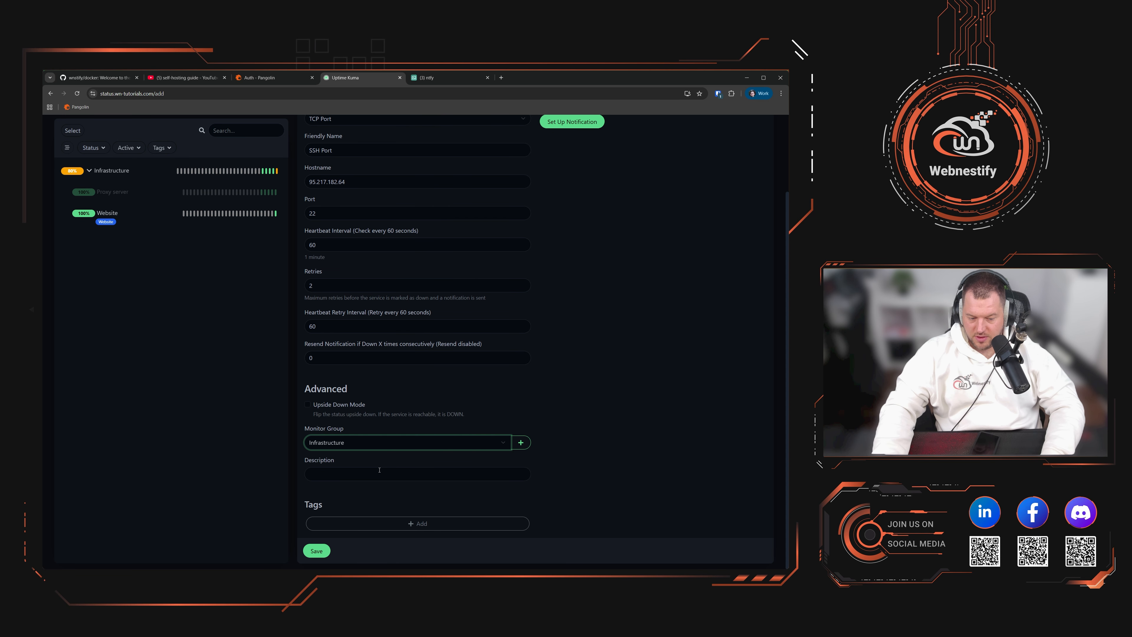
click(401, 523)
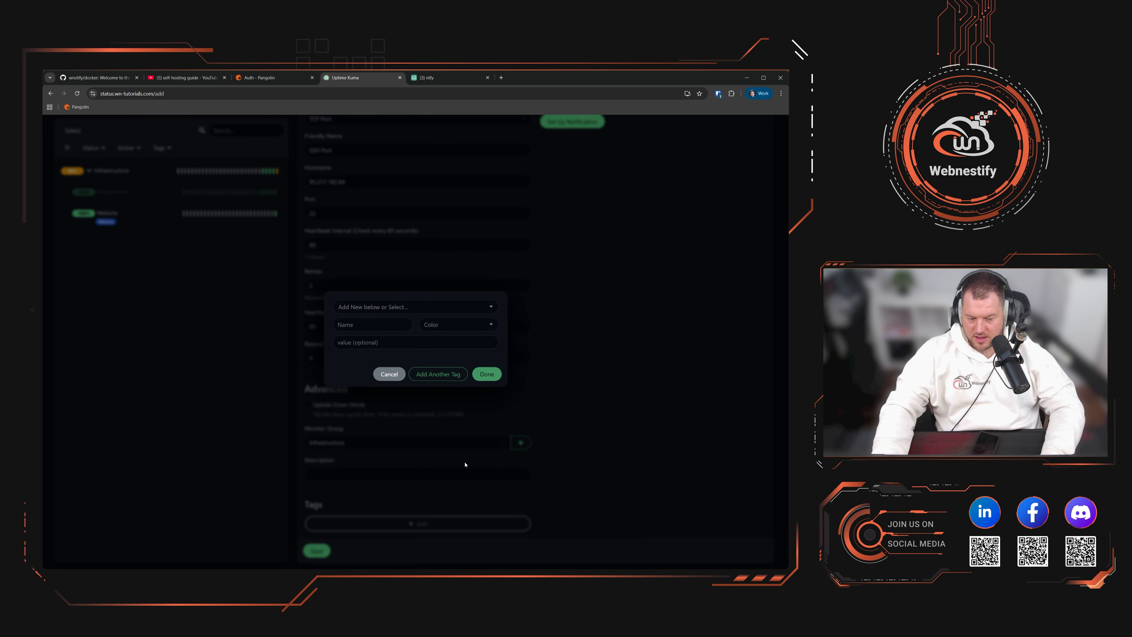
click(414, 310)
click(368, 321)
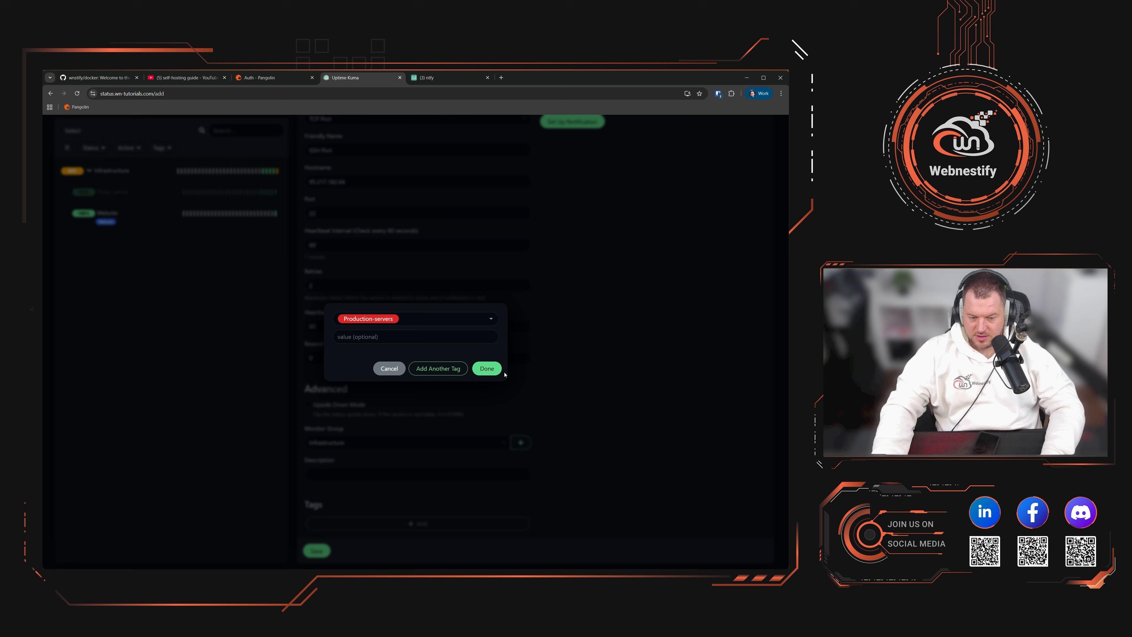
click(487, 368)
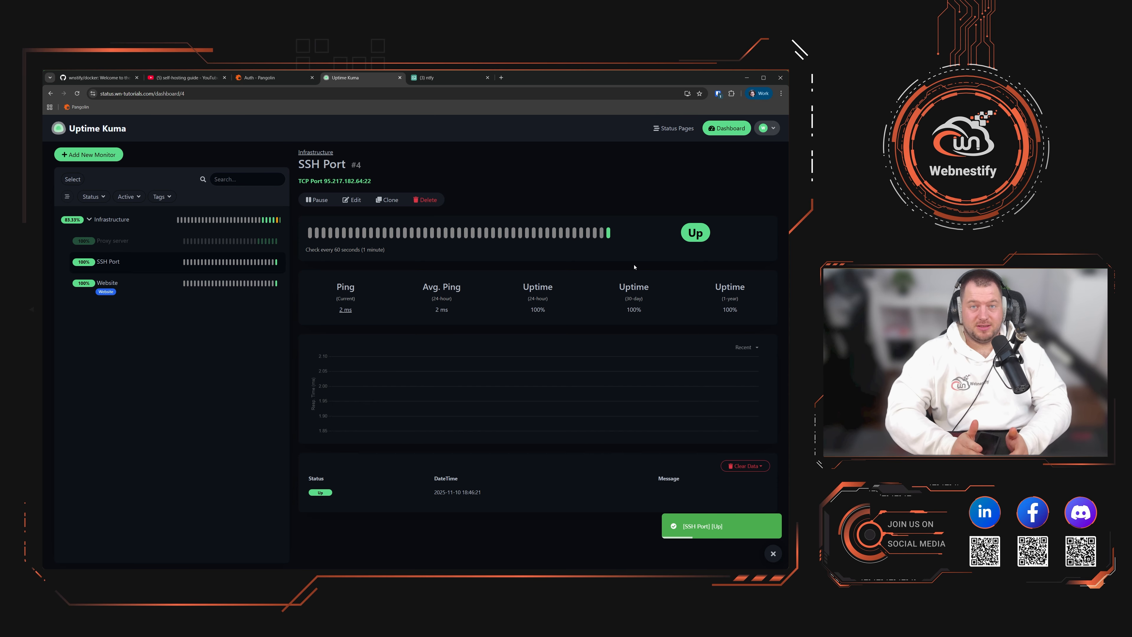
Step: View the Website monitor's details, reload the page, and return to the Infrastructure overview
click(128, 288)
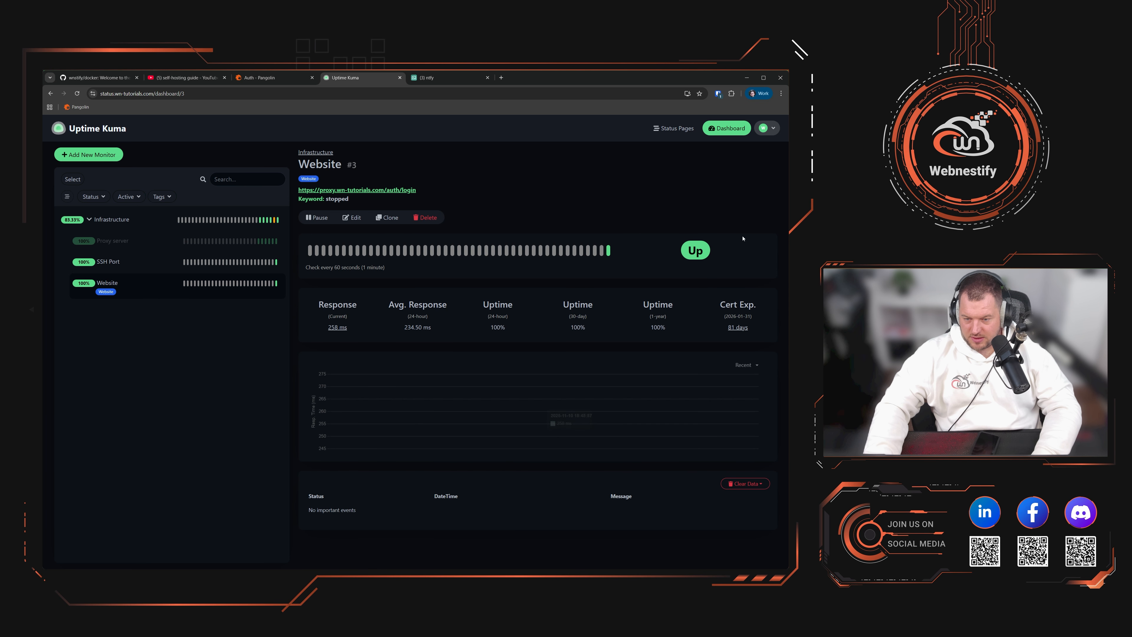
key(F5)
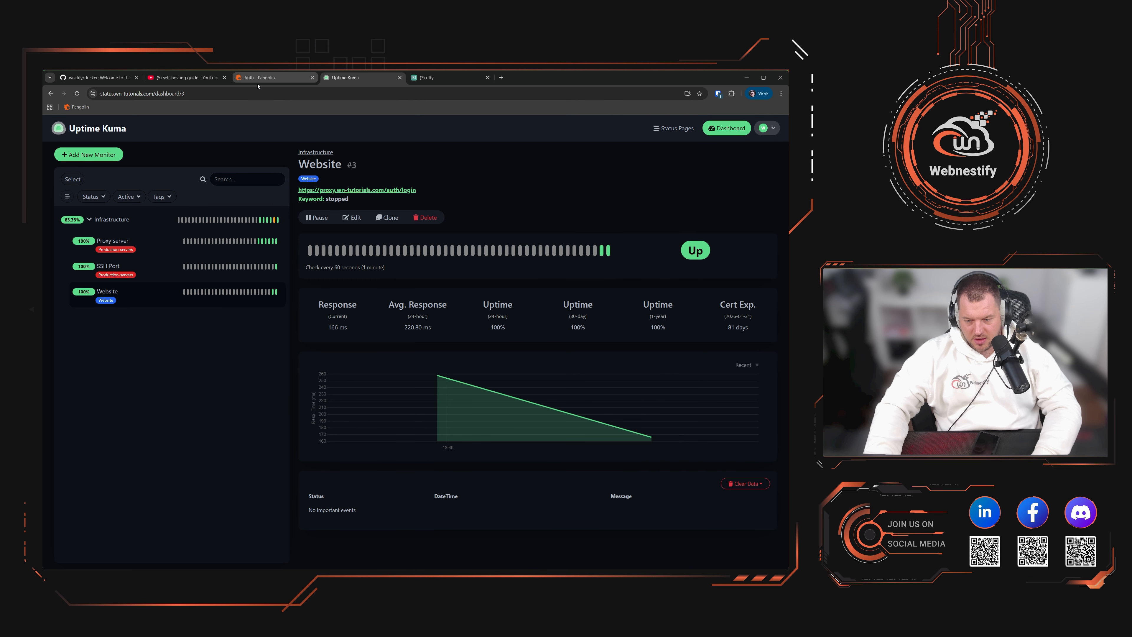
mouse_move(651, 439)
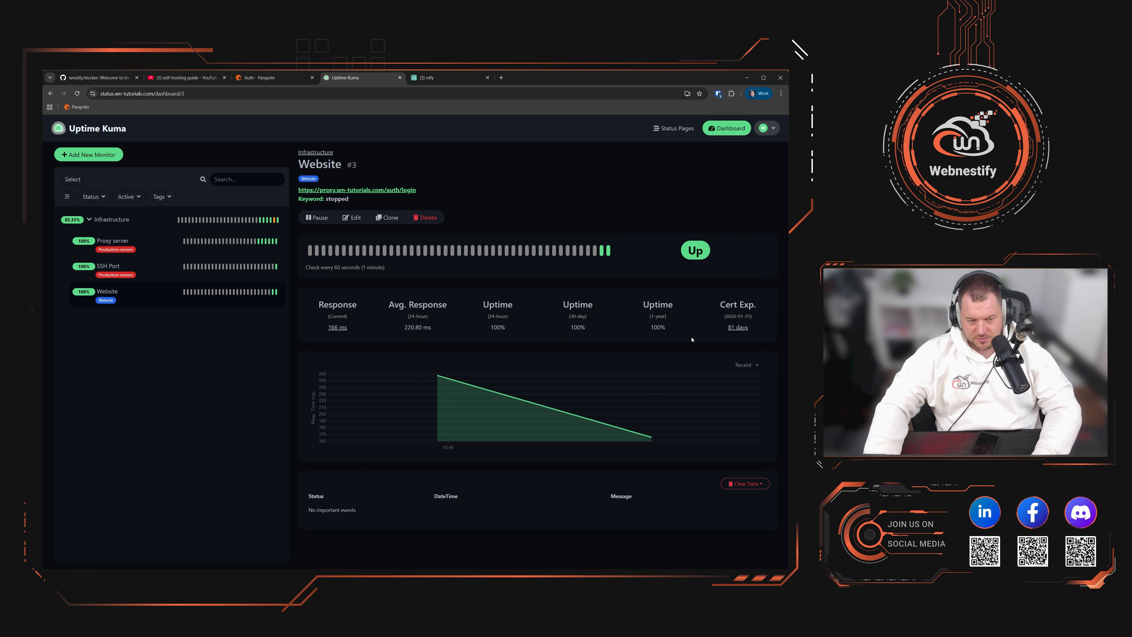
click(237, 223)
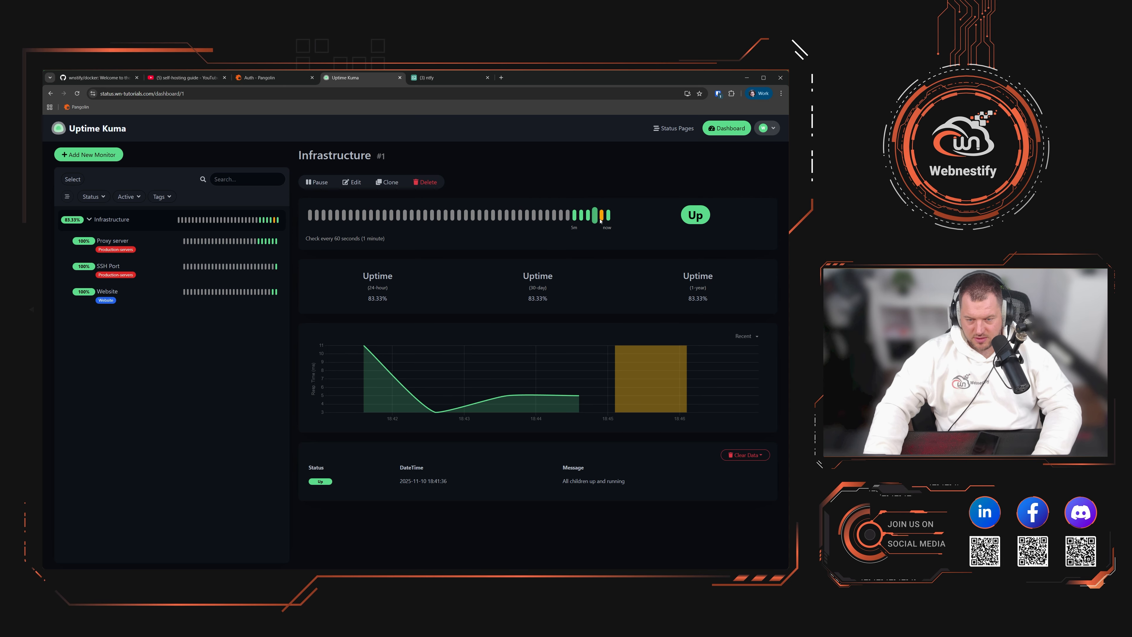
mouse_move(602, 219)
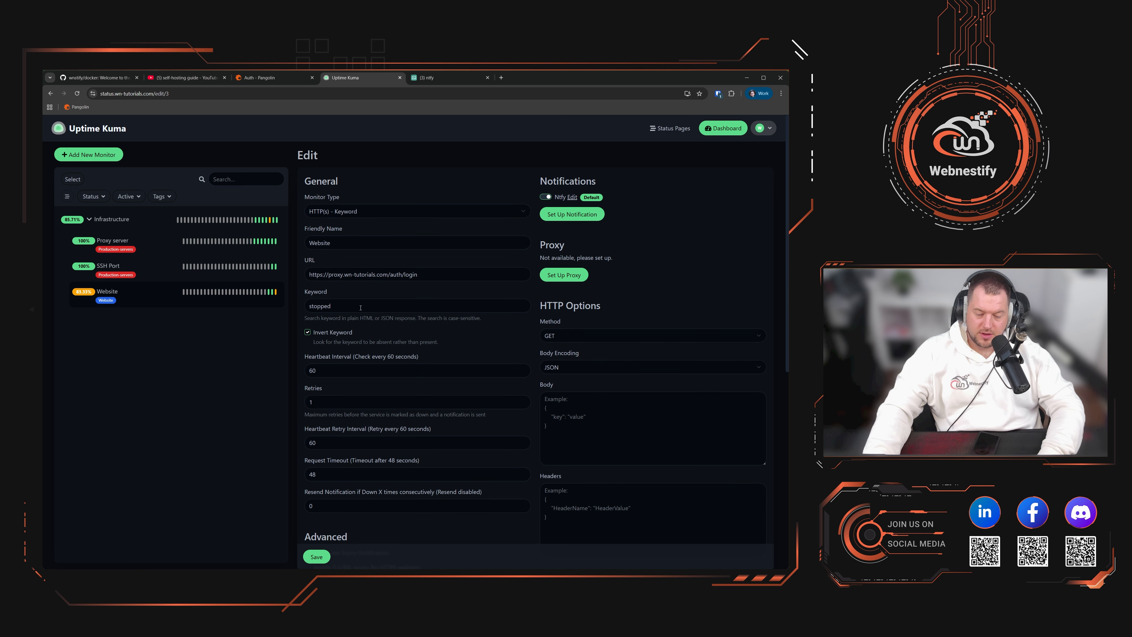
Step: Save the Website monitor's inverted 'stopped' keyword check and view its Down detail page
double_click(325, 304)
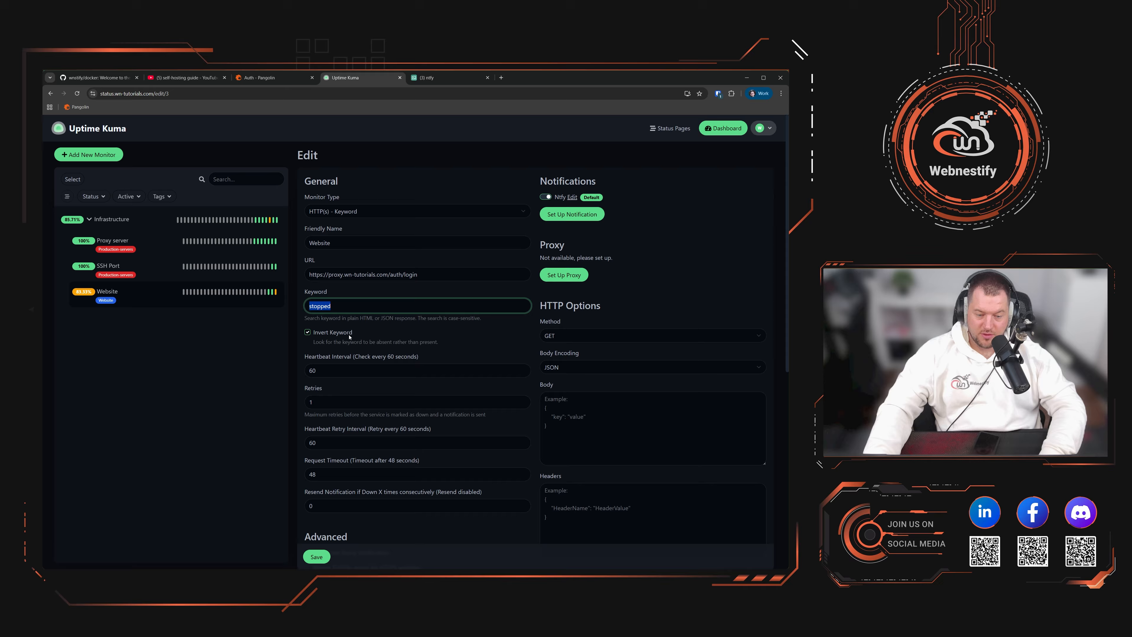
key(Return)
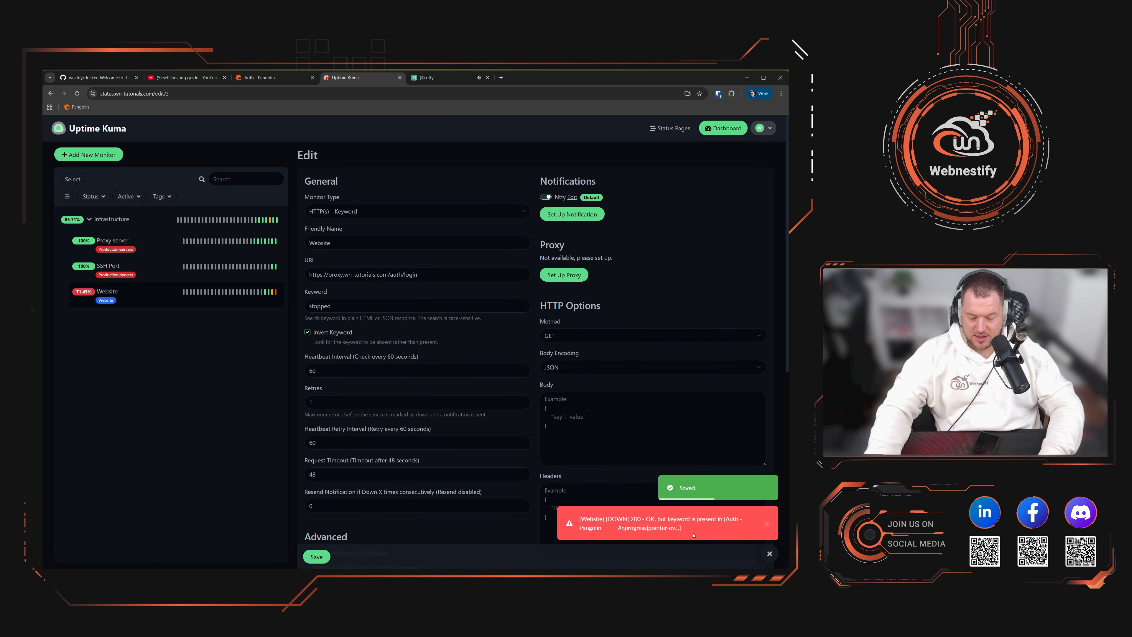
click(235, 290)
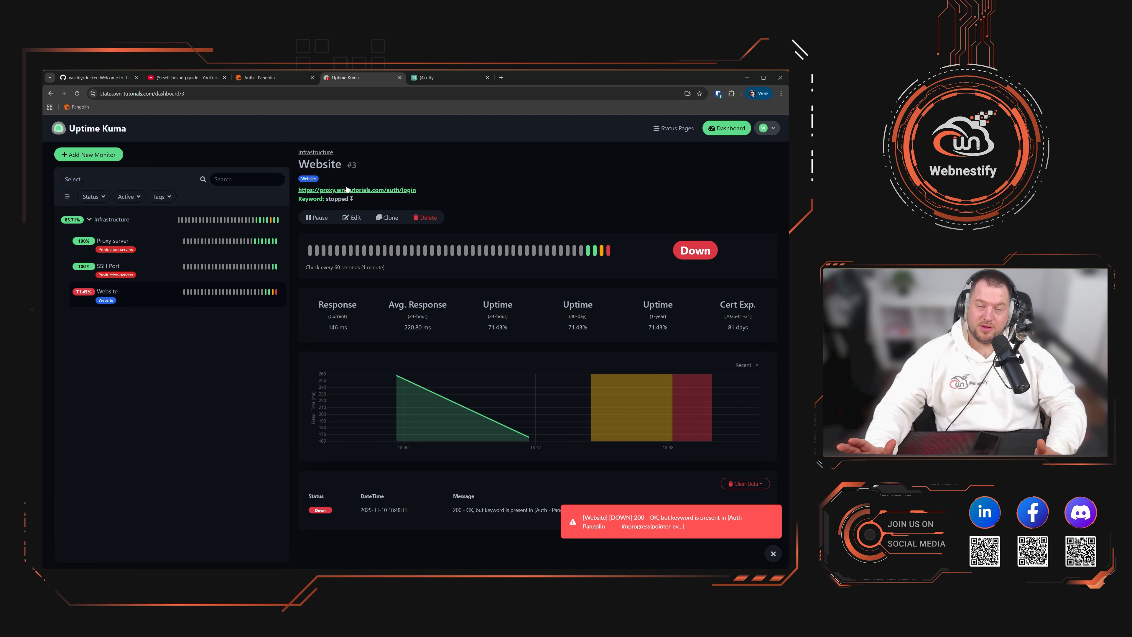
click(426, 77)
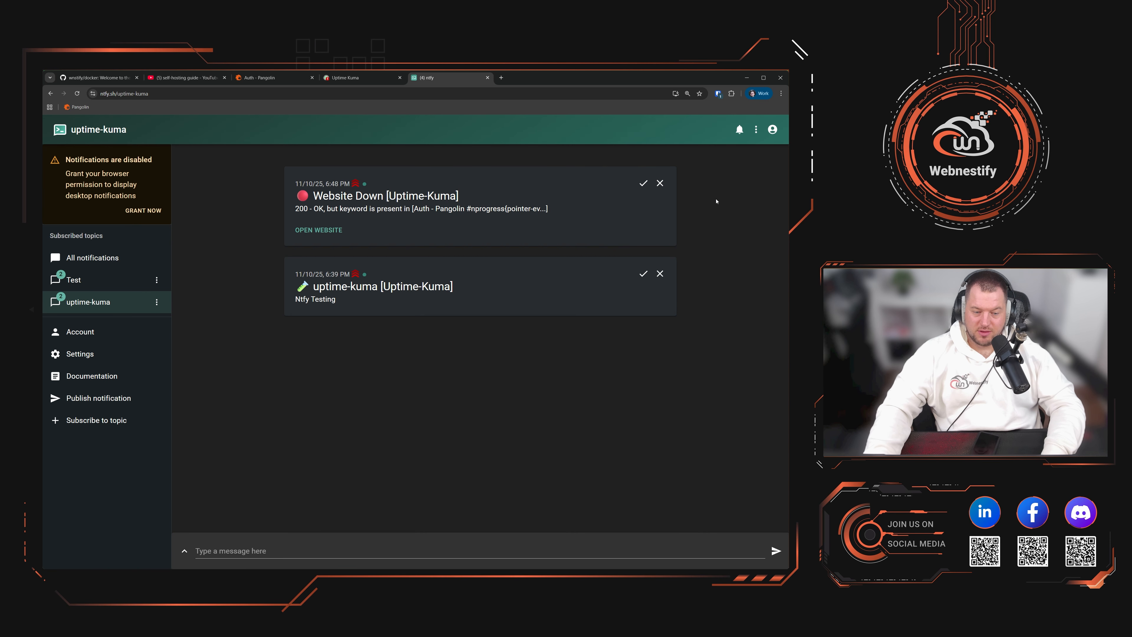
drag(315, 196, 467, 196)
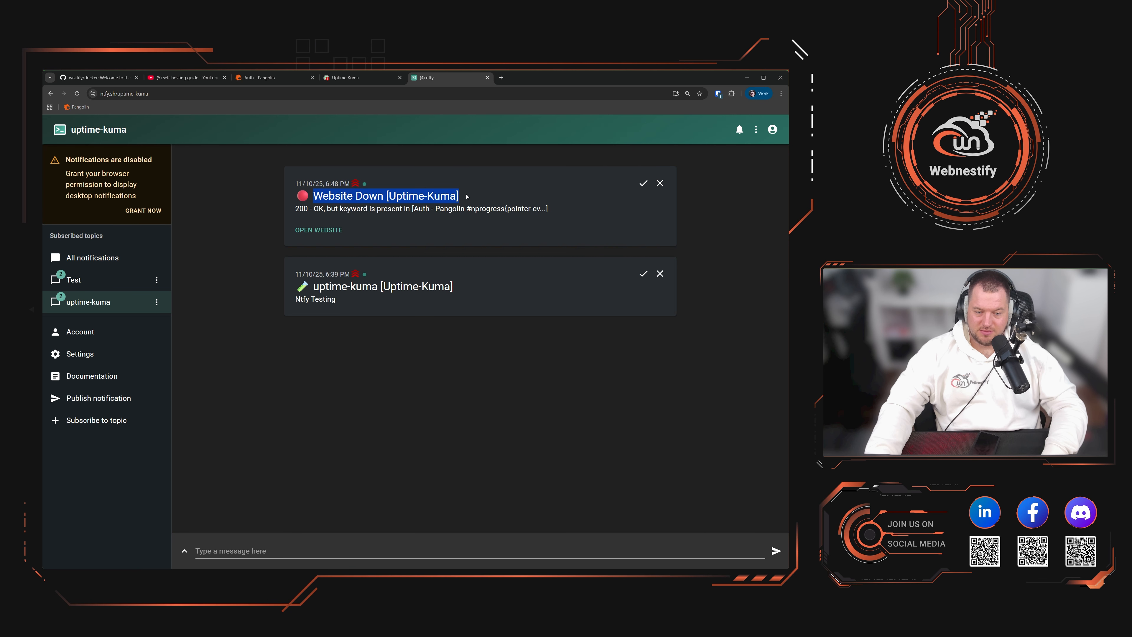
click(467, 197)
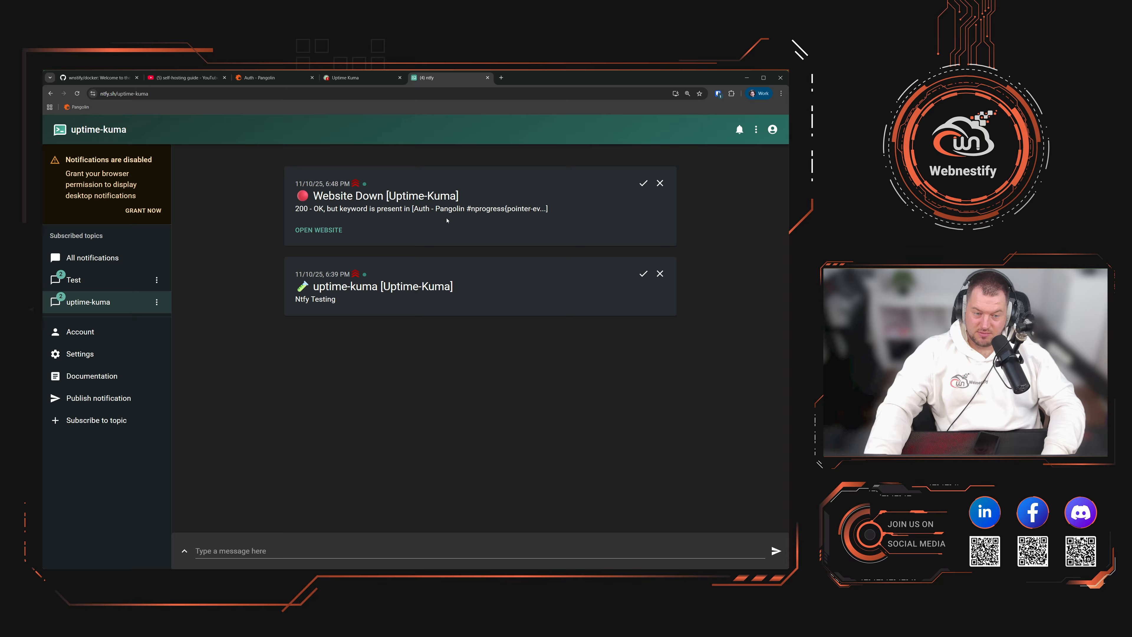
drag(297, 209, 361, 210)
click(368, 212)
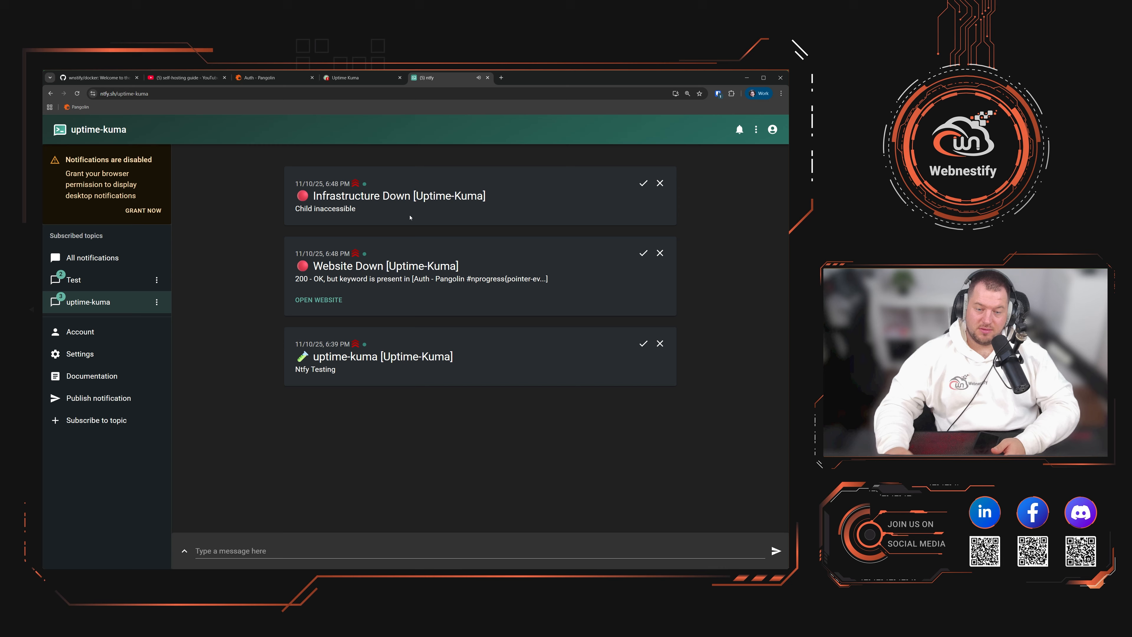
double_click(410, 211)
click(410, 210)
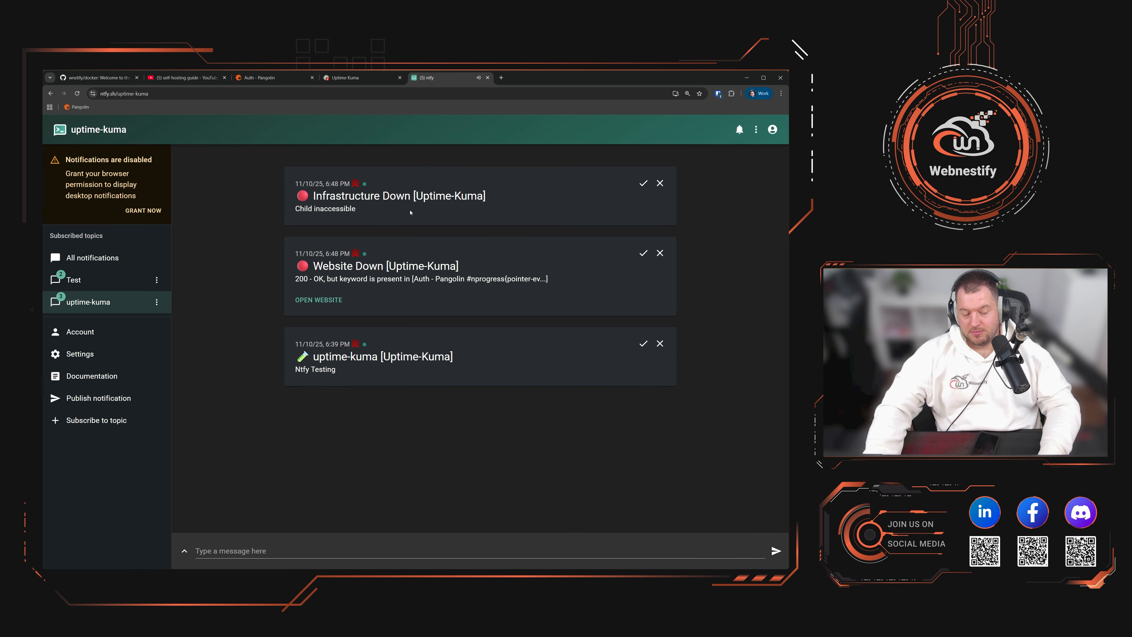
click(342, 79)
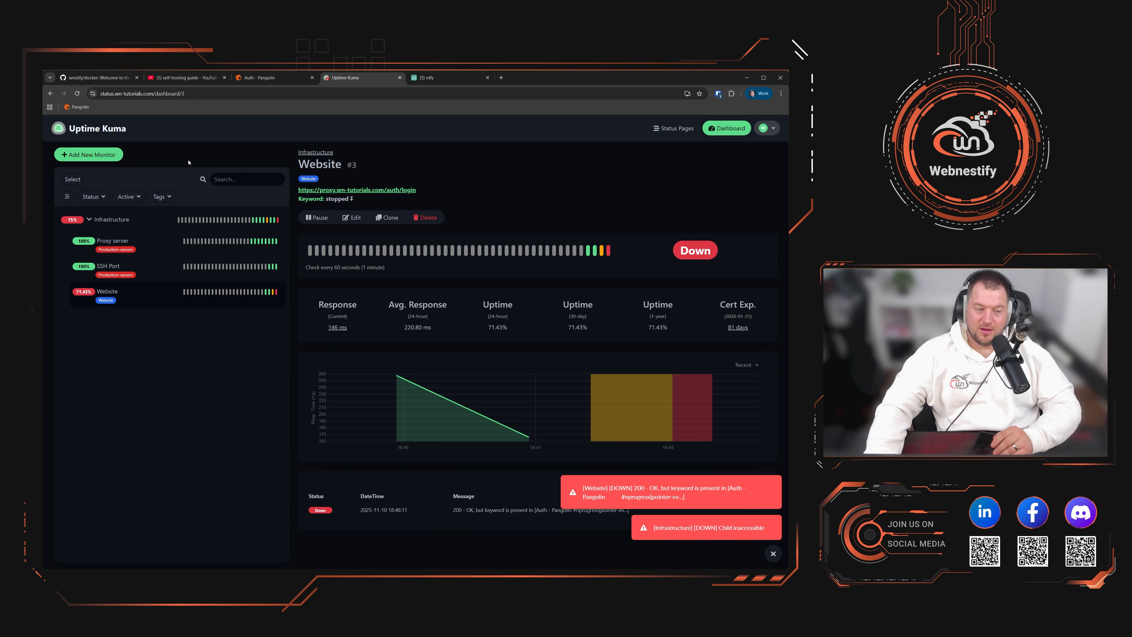
Step: Try the DNS and Docker Container types on a new monitor, then go to Status Pages
click(91, 156)
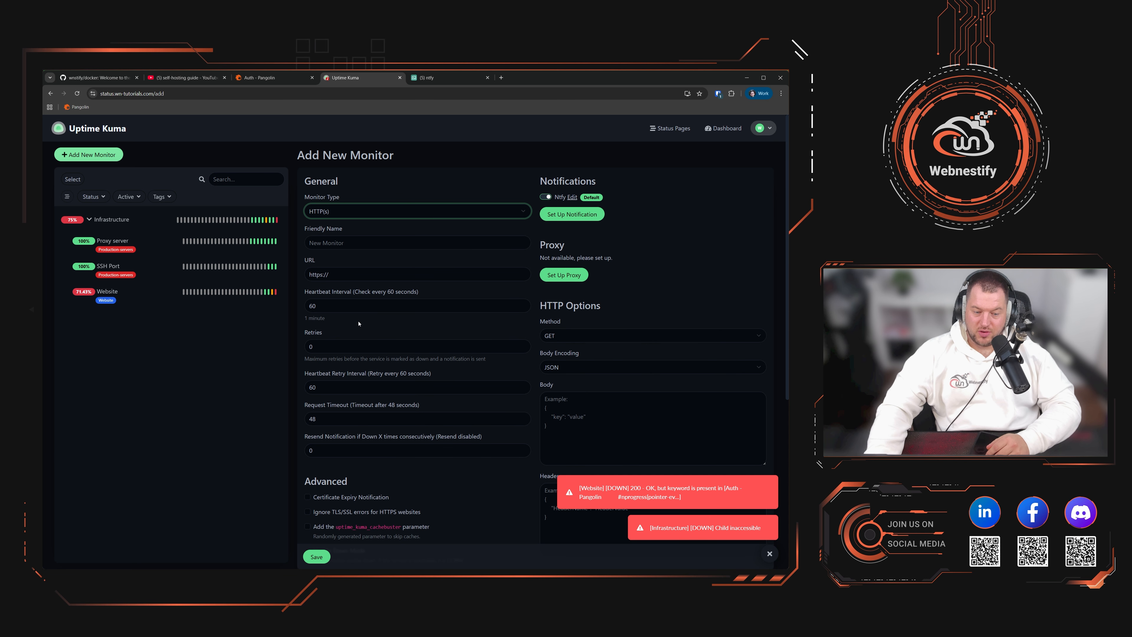
click(365, 337)
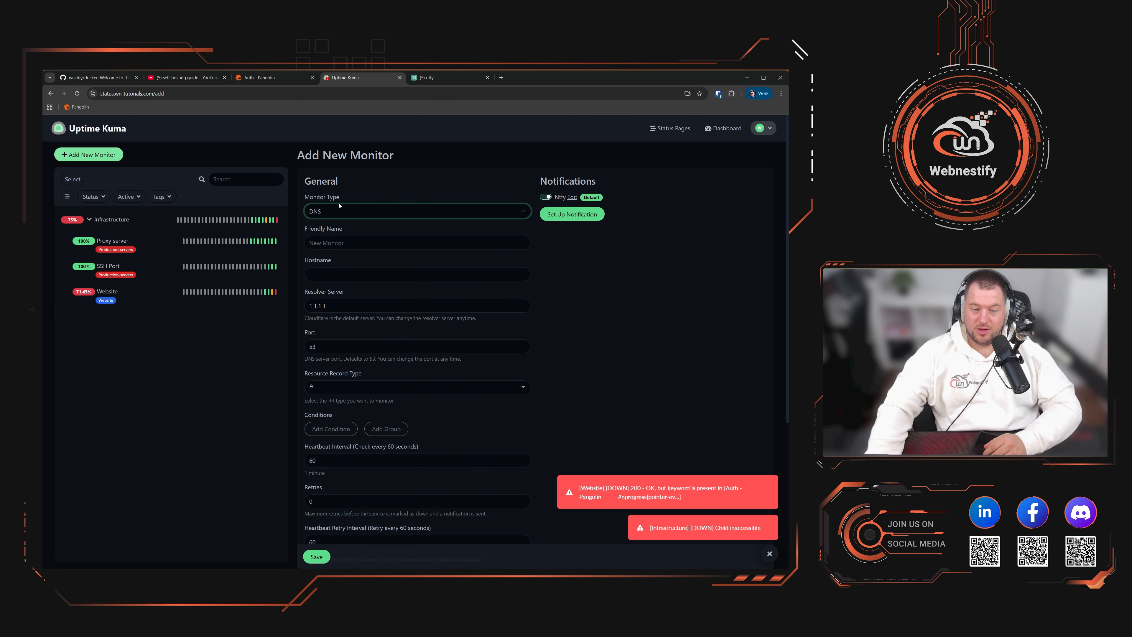
click(386, 333)
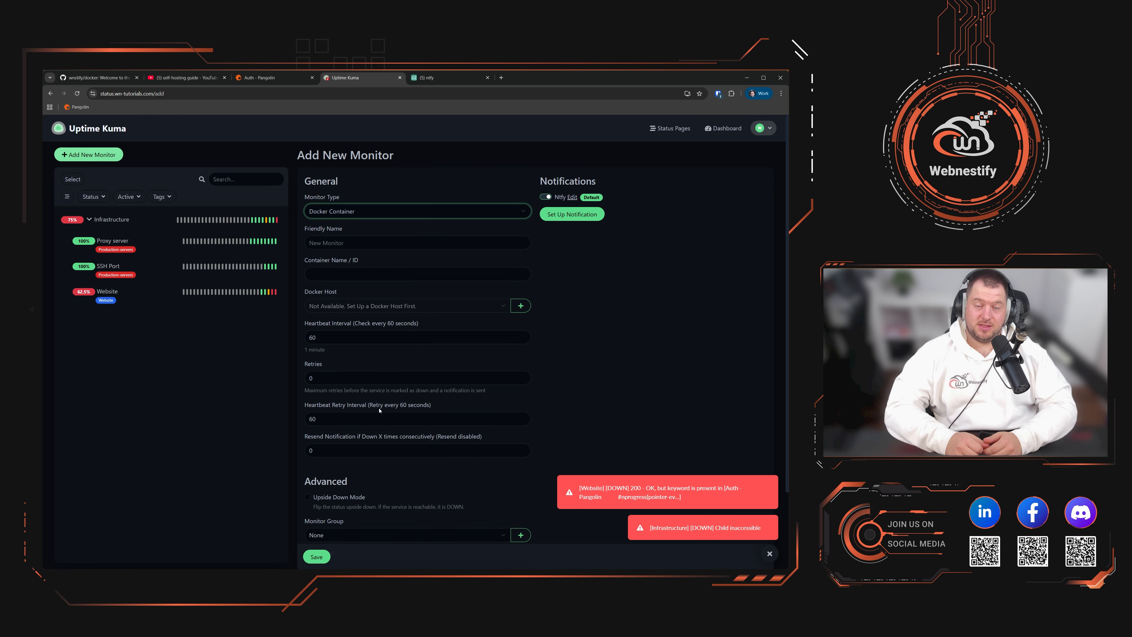
click(610, 335)
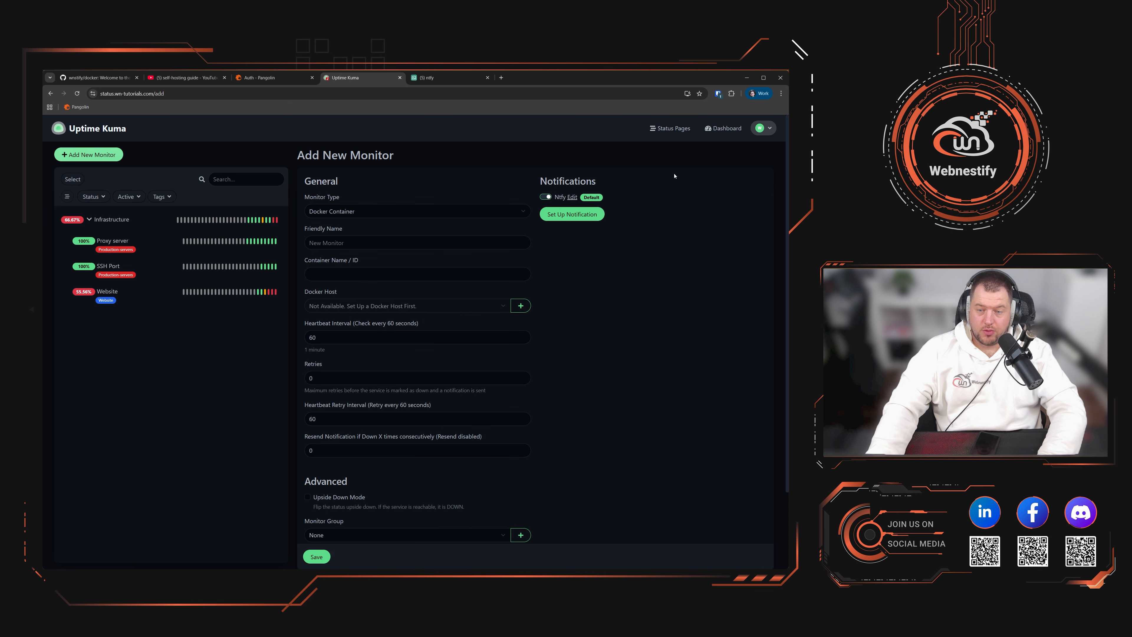
click(679, 129)
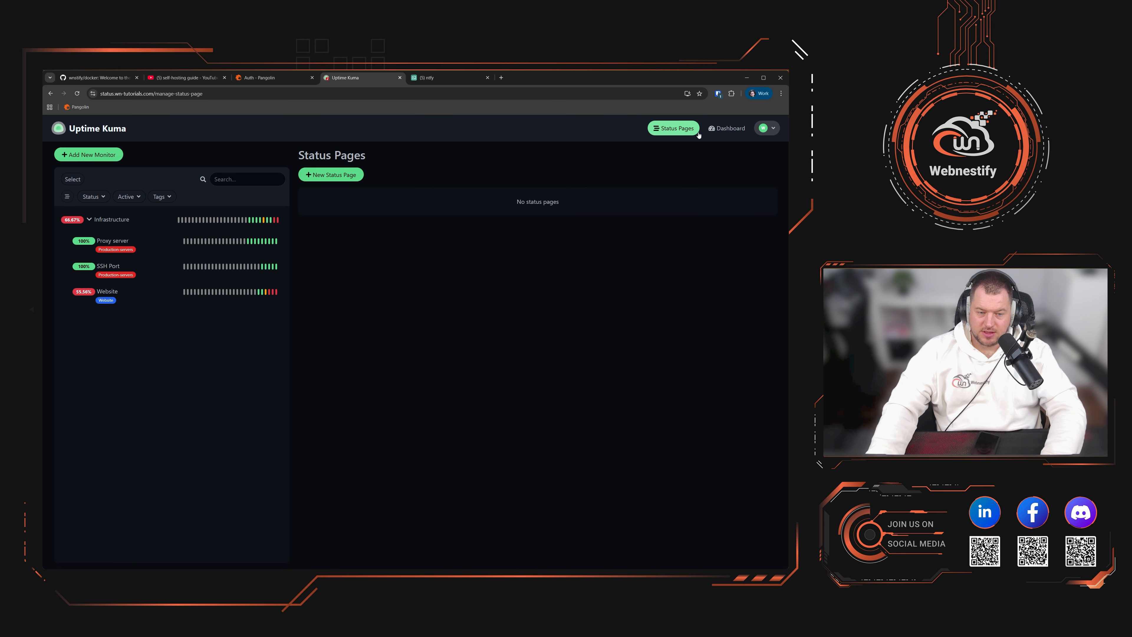
Step: Create a status page with slug 'infrastructure' named 'Main Production servers'
click(331, 174)
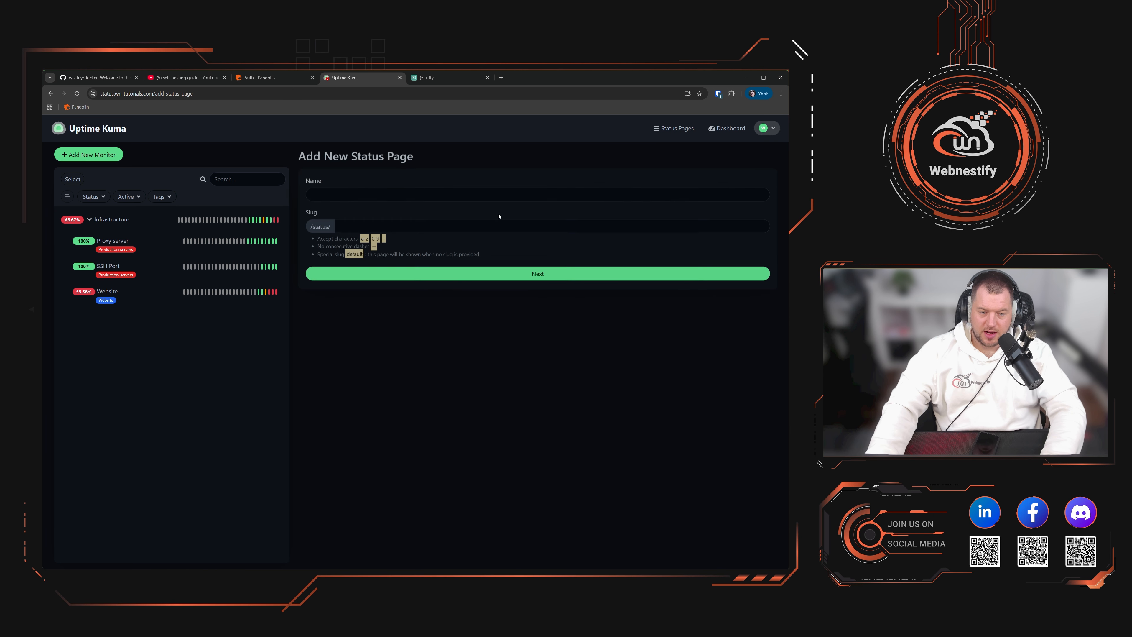
click(354, 224)
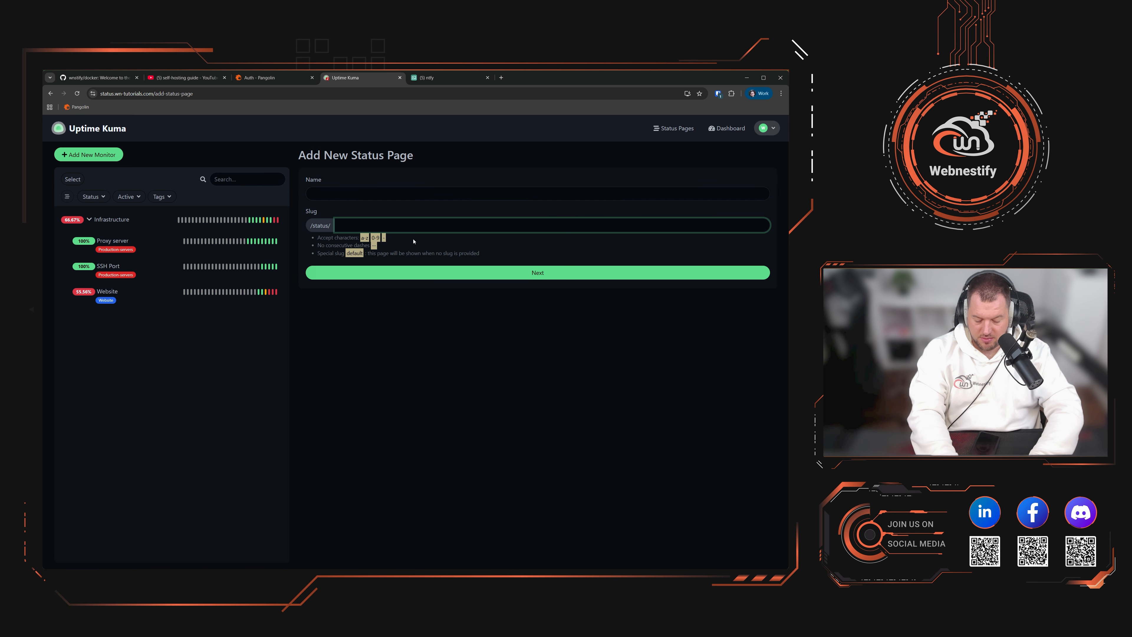
text(infra)
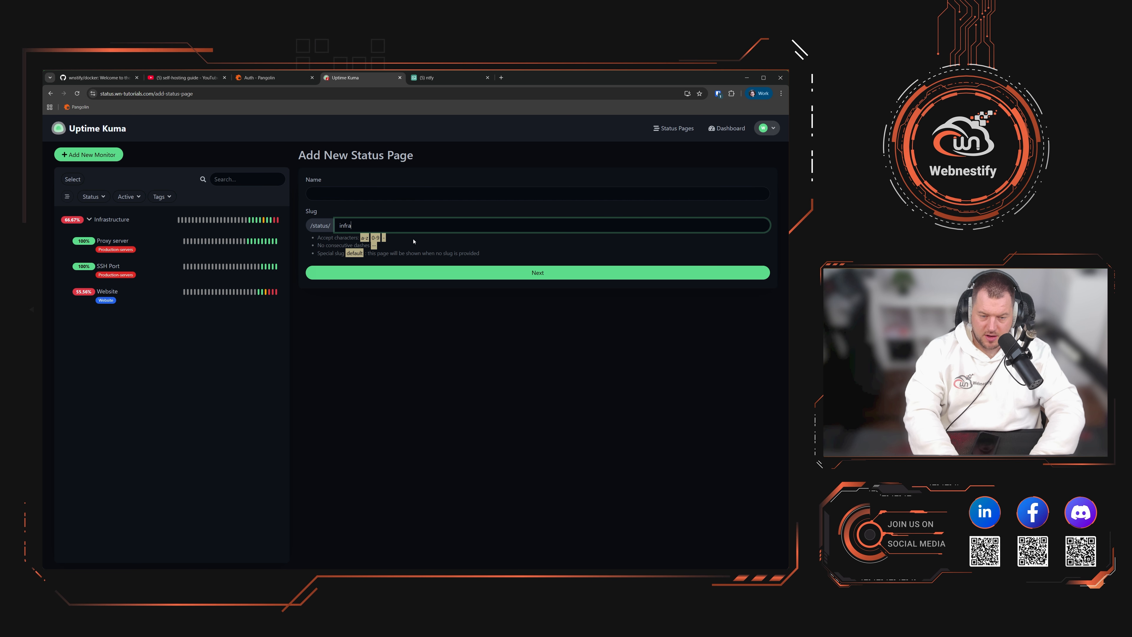
text(structure)
key(Tab)
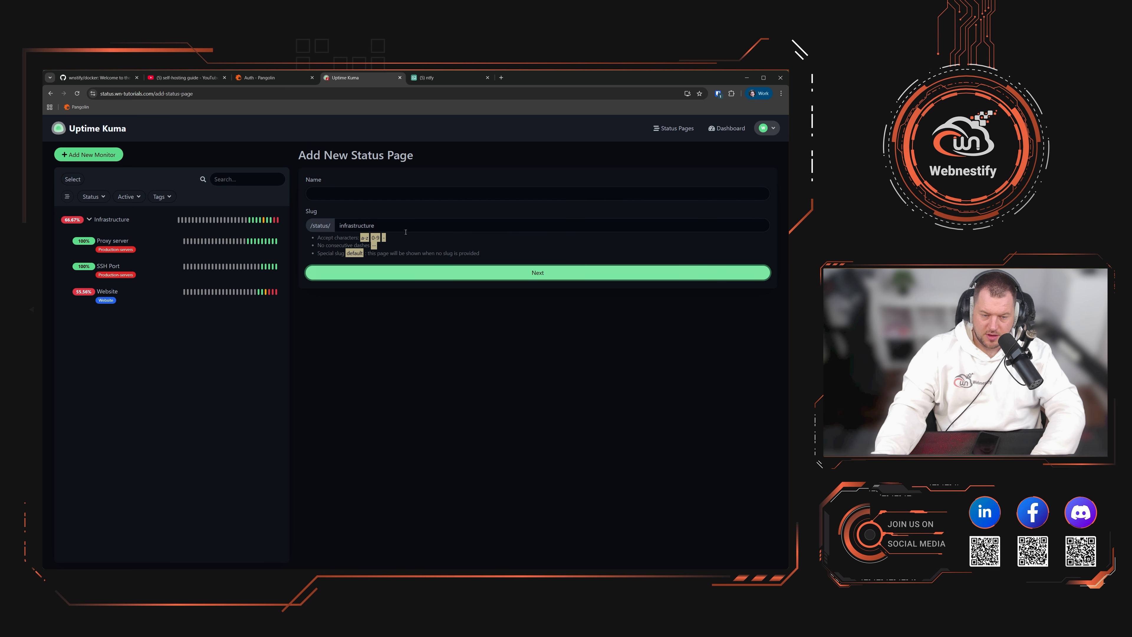
click(347, 190)
text(Main Se)
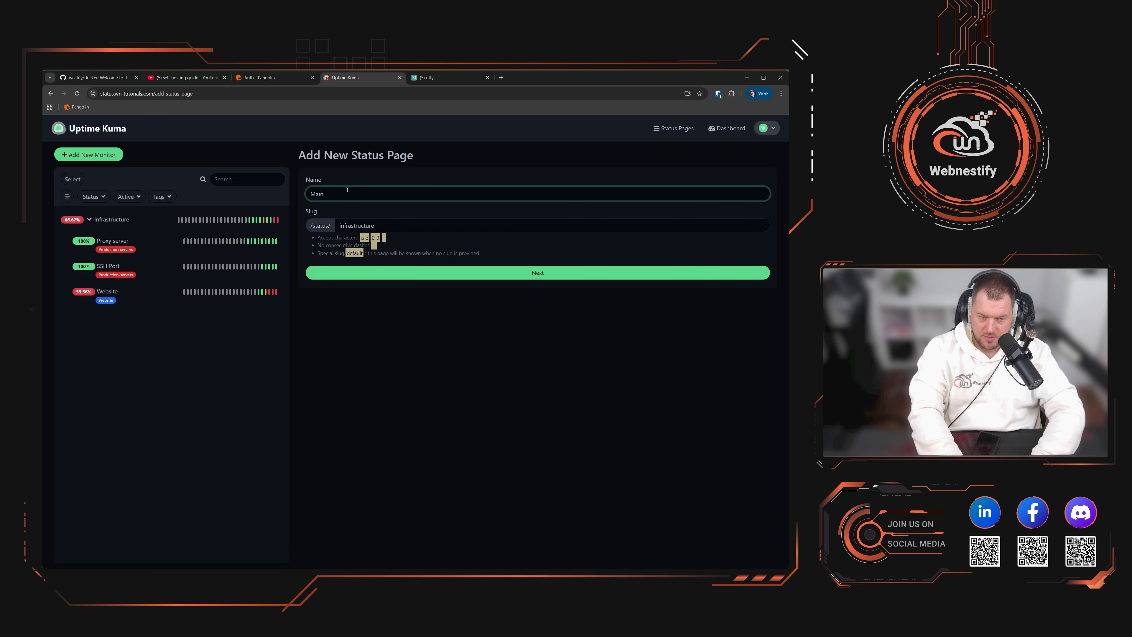
key(BackSpace)
key(BackSpace)
text(Produ)
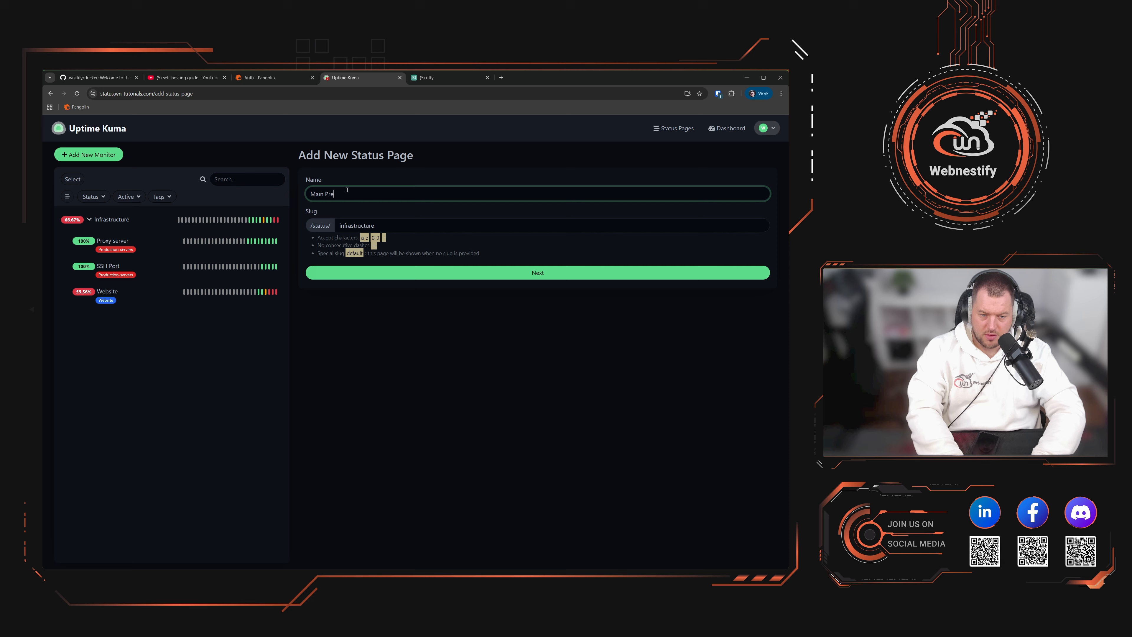
text(ction server)
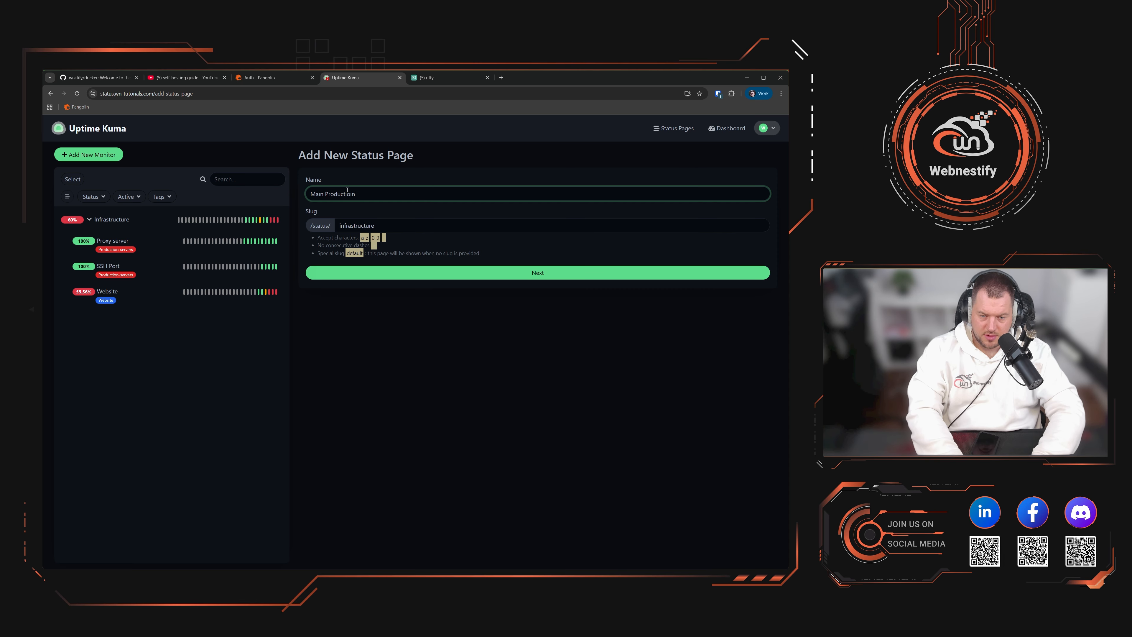
text(s)
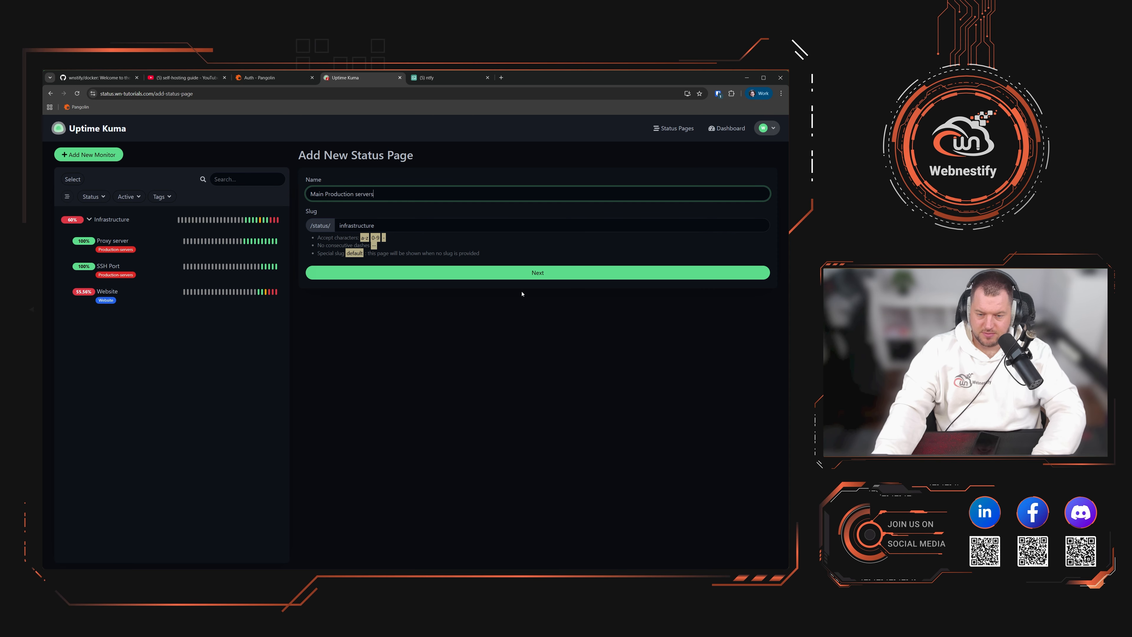
click(535, 274)
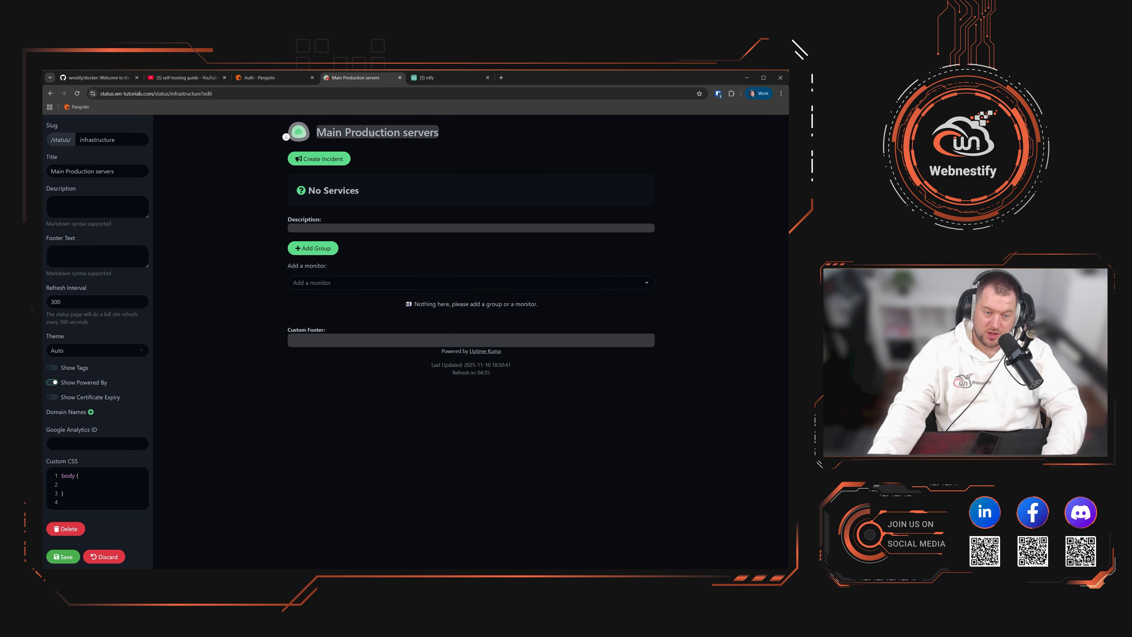
Step: Look over the page title and open the logo upload, closing it unchanged
click(429, 125)
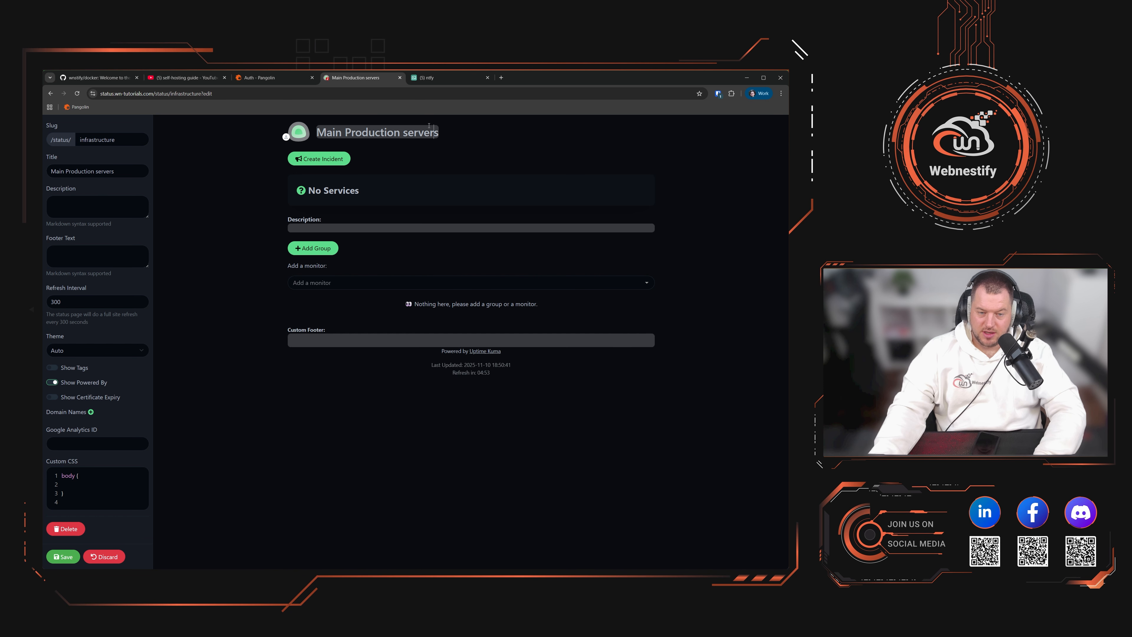
drag(414, 133, 381, 132)
double_click(422, 132)
click(379, 133)
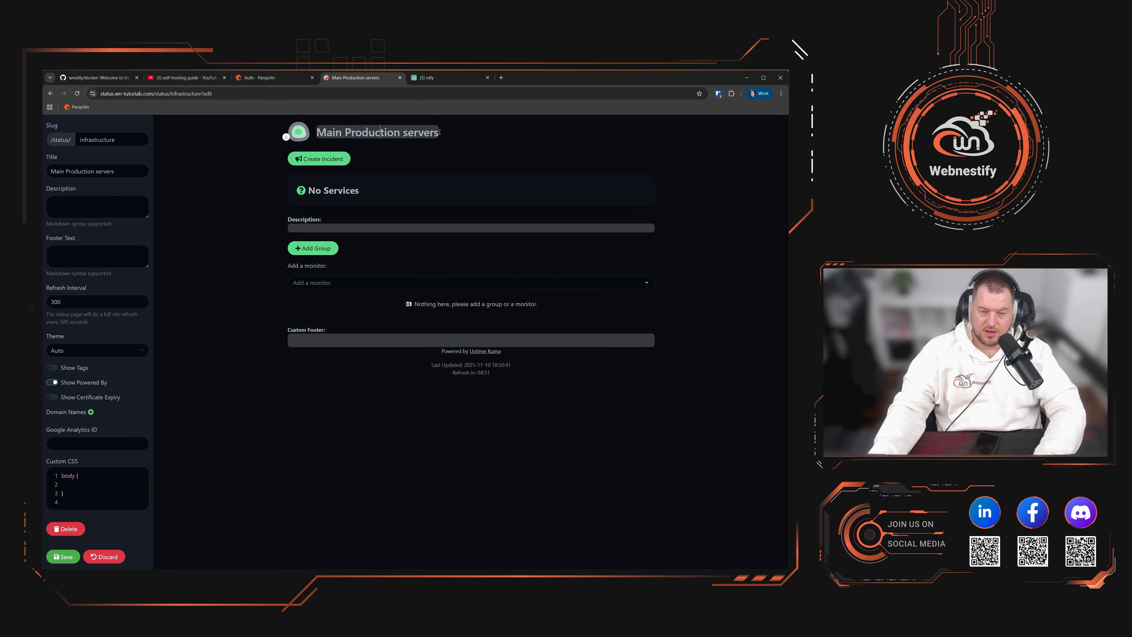
click(298, 132)
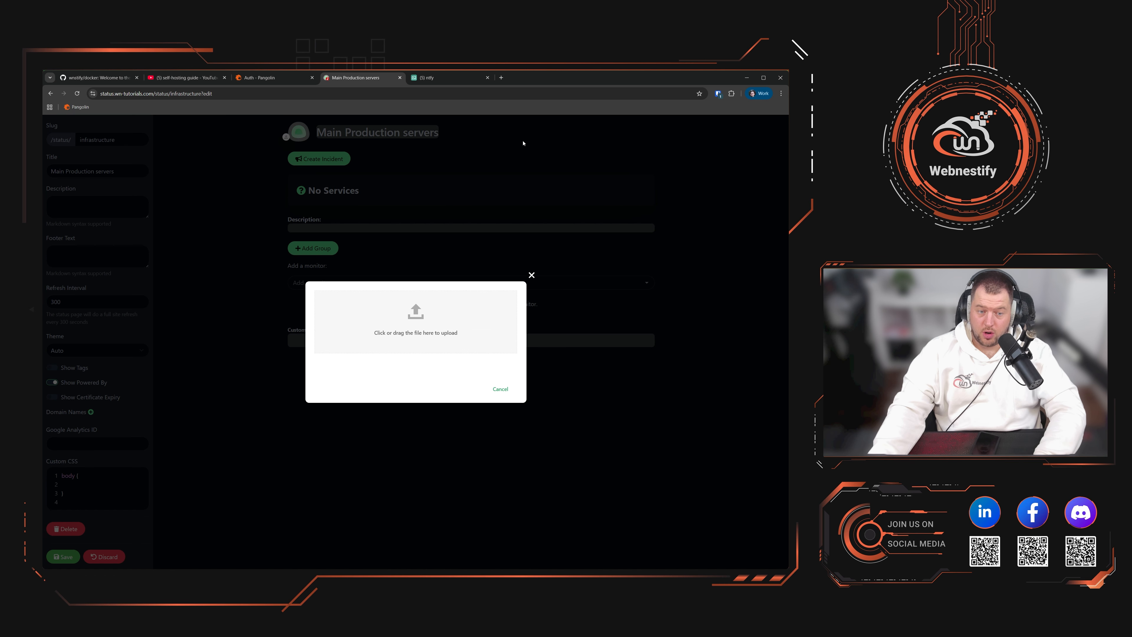
click(531, 275)
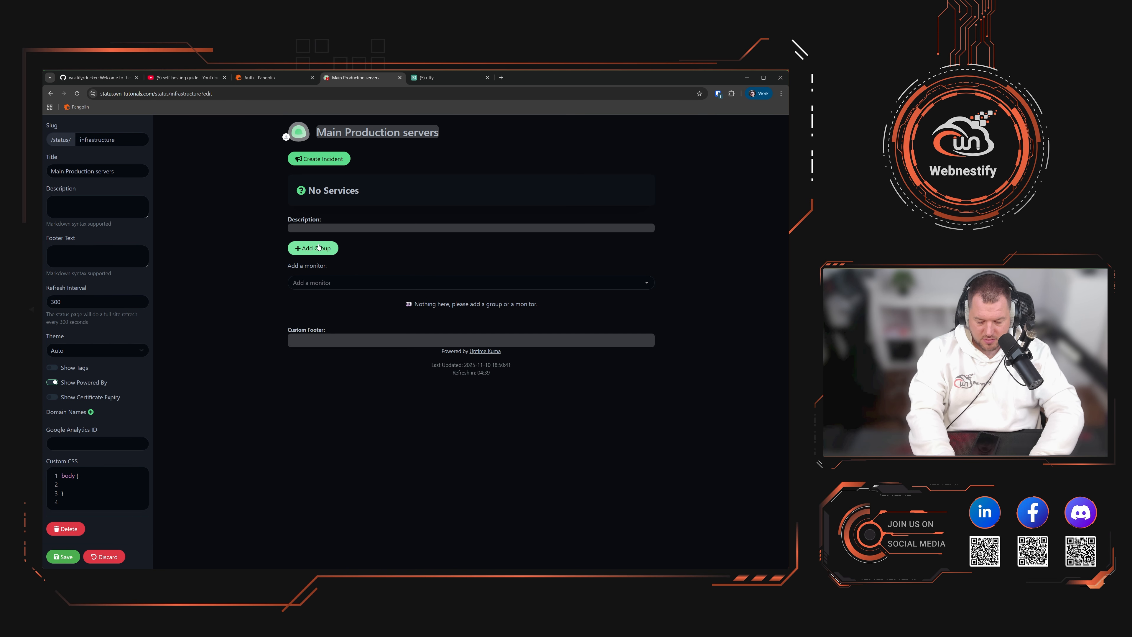
Step: Enter the description 'Main servers' and add a Services group to the page
text(Main se)
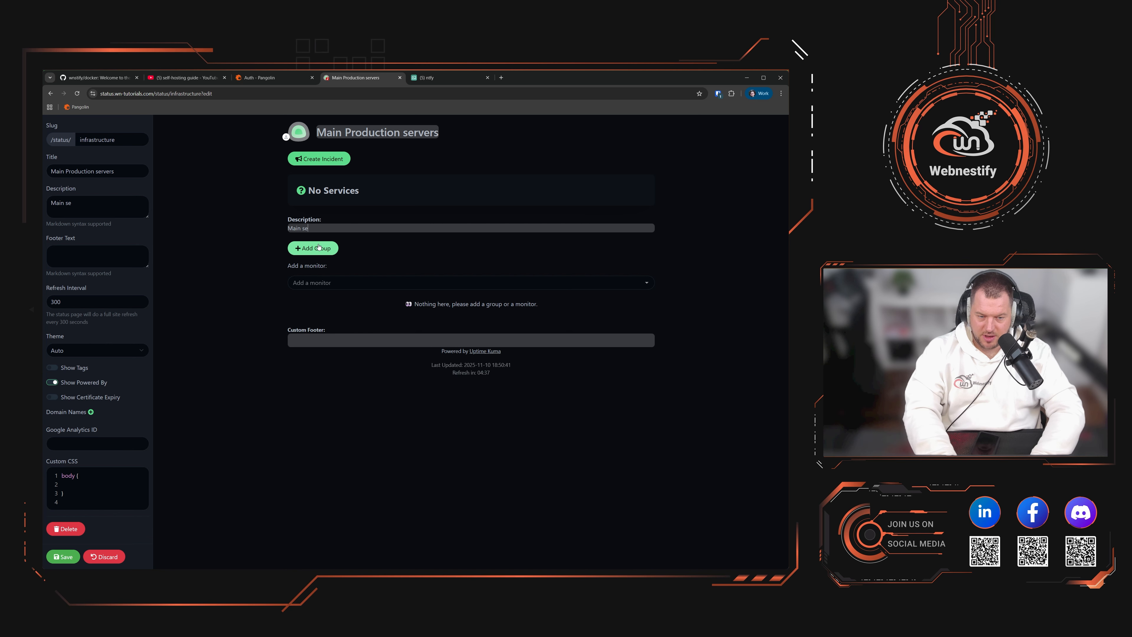
text(rvers)
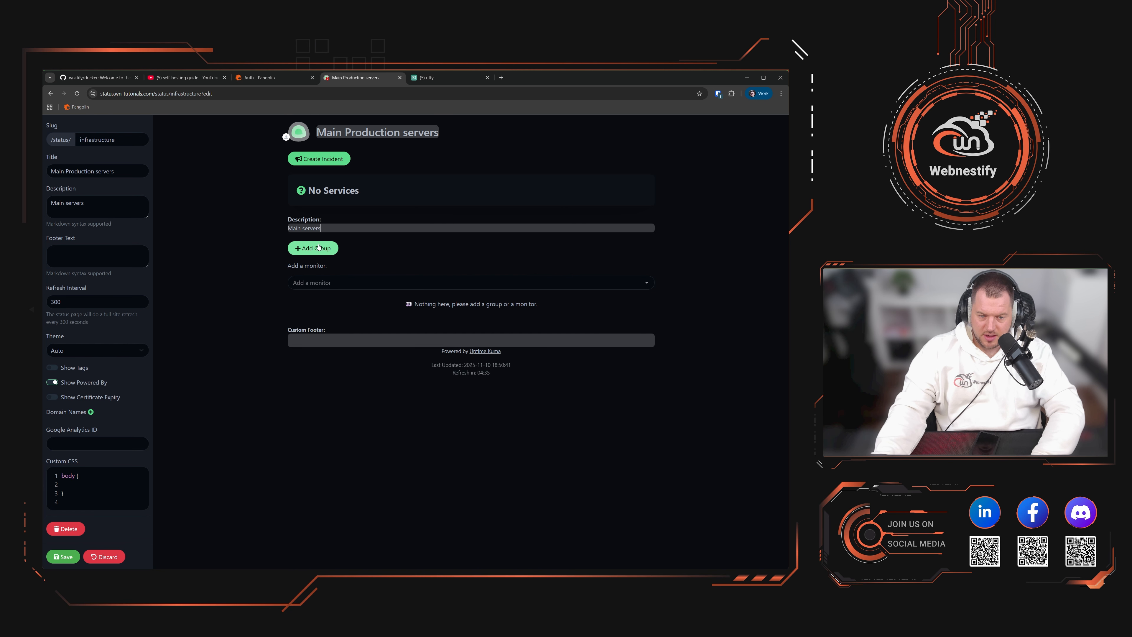
click(318, 247)
click(332, 284)
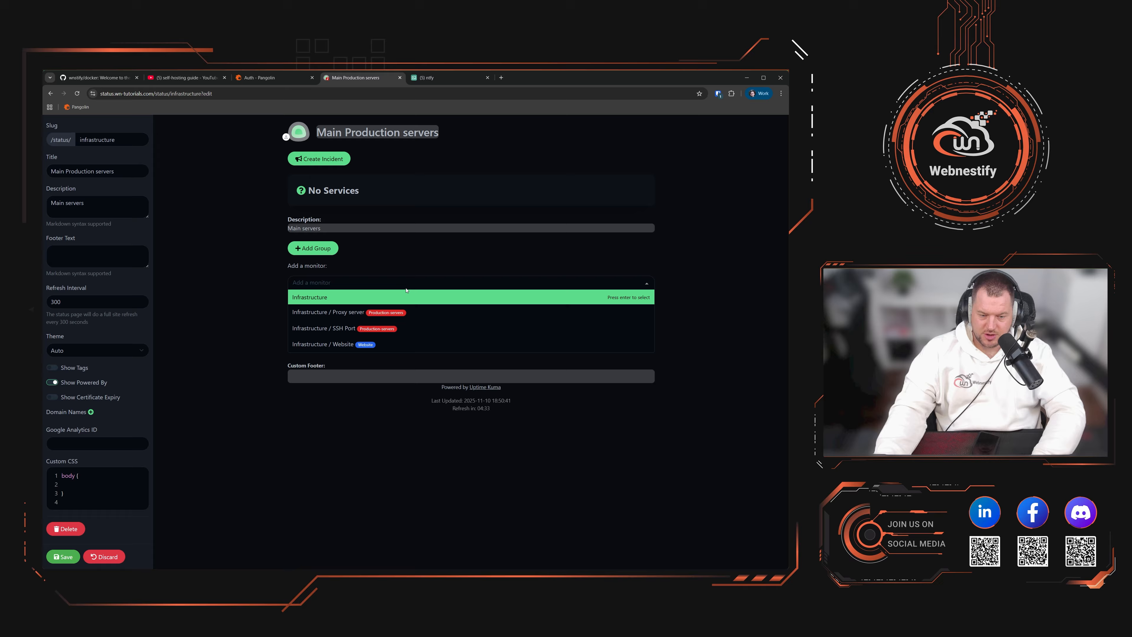
Step: Add Infrastructure, SSH Port, Website and Proxy server monitors to the Services group
click(332, 298)
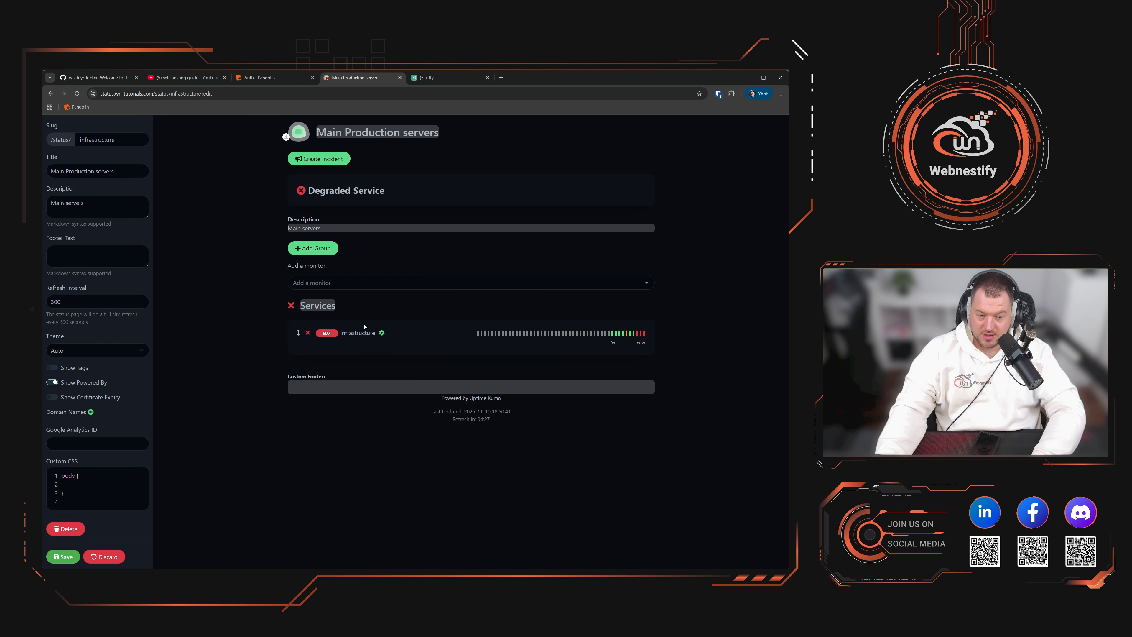
click(364, 283)
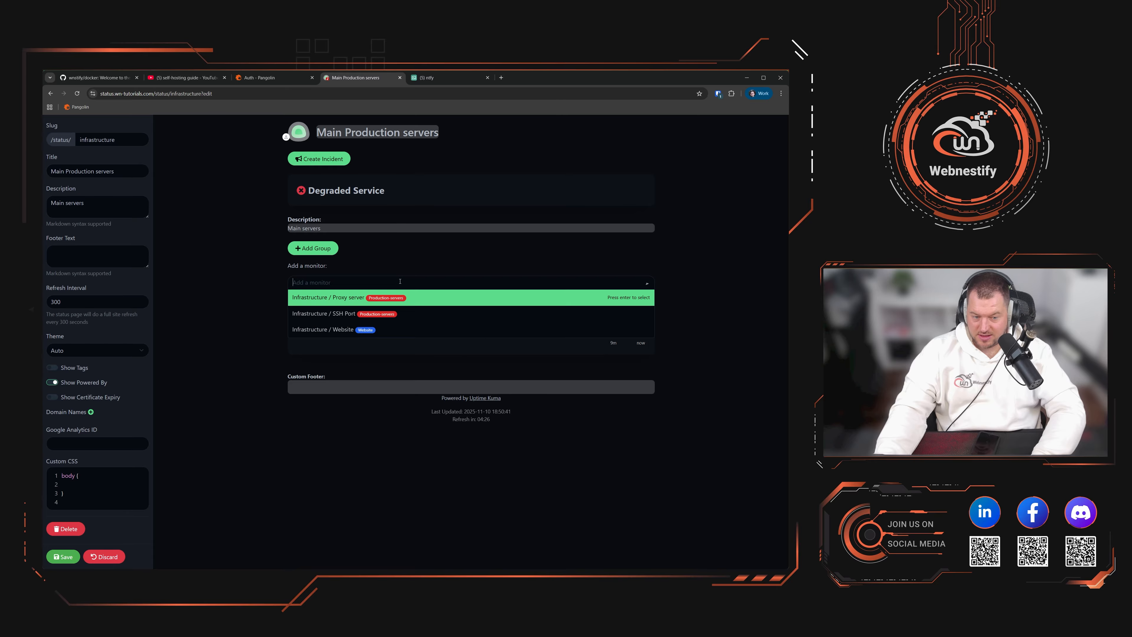
click(399, 313)
click(379, 282)
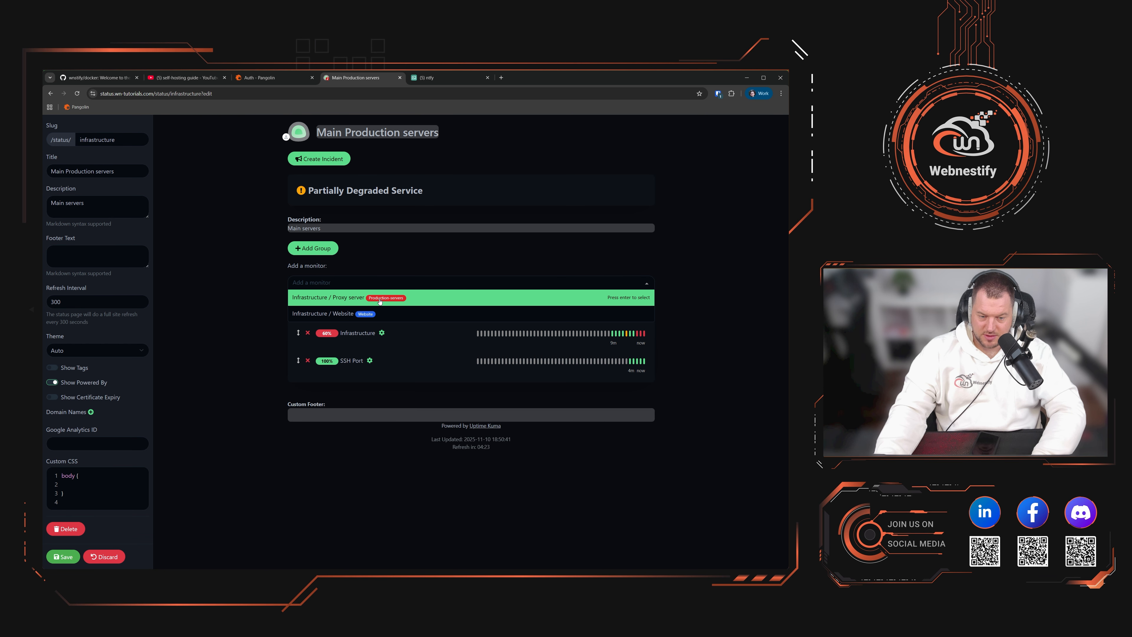
click(369, 312)
click(369, 285)
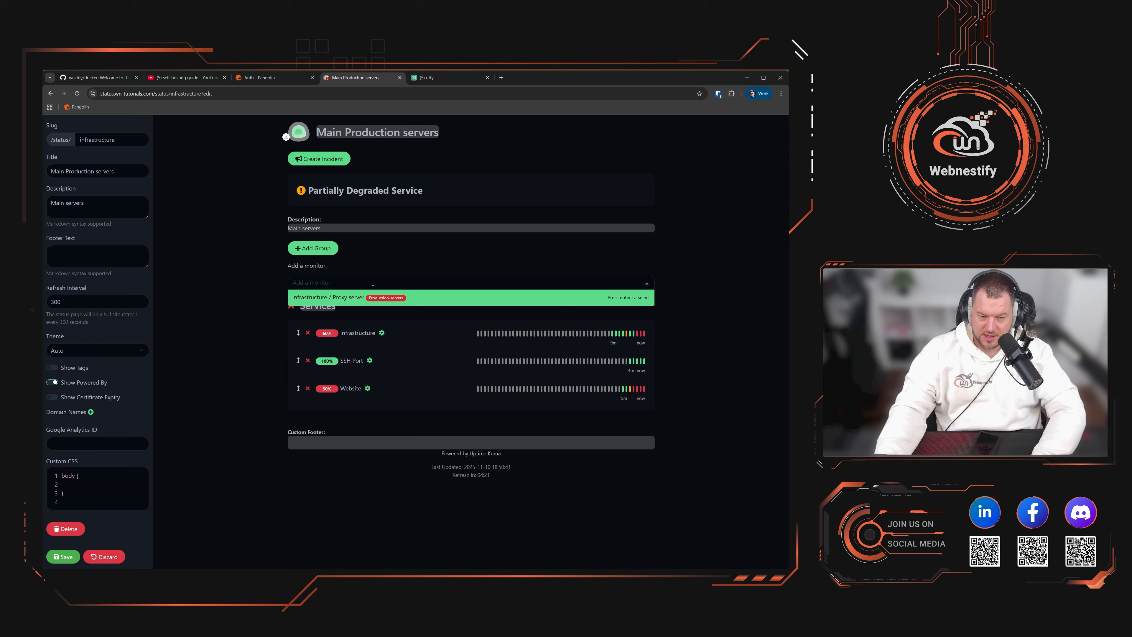
click(369, 297)
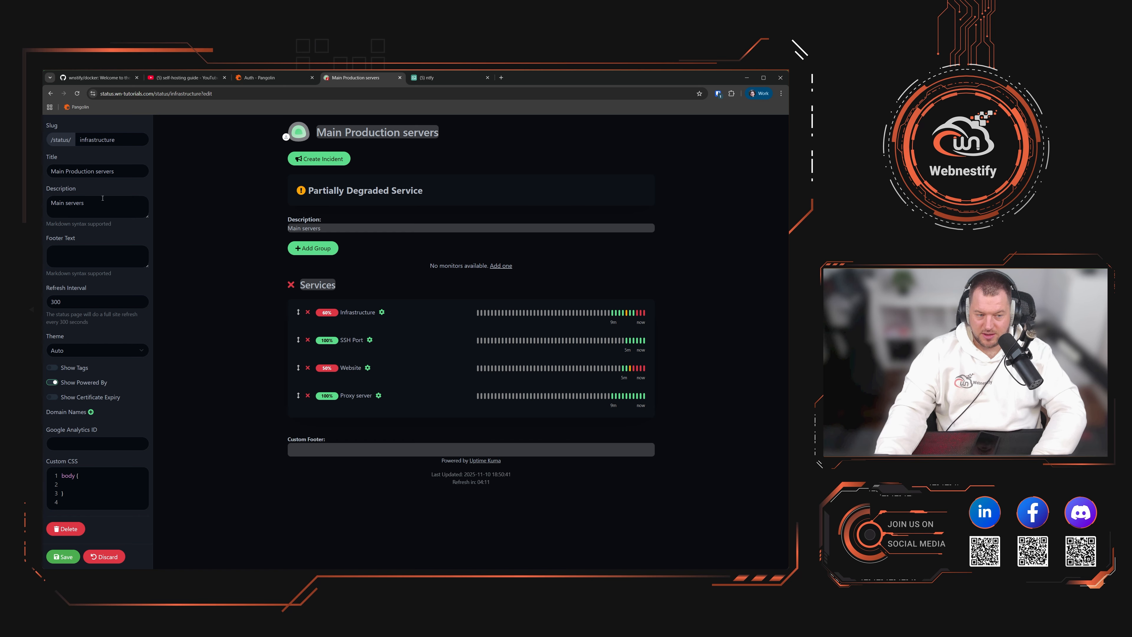
Step: Show certificate expiry, hide the Powered By footer, and save the status page
double_click(56, 301)
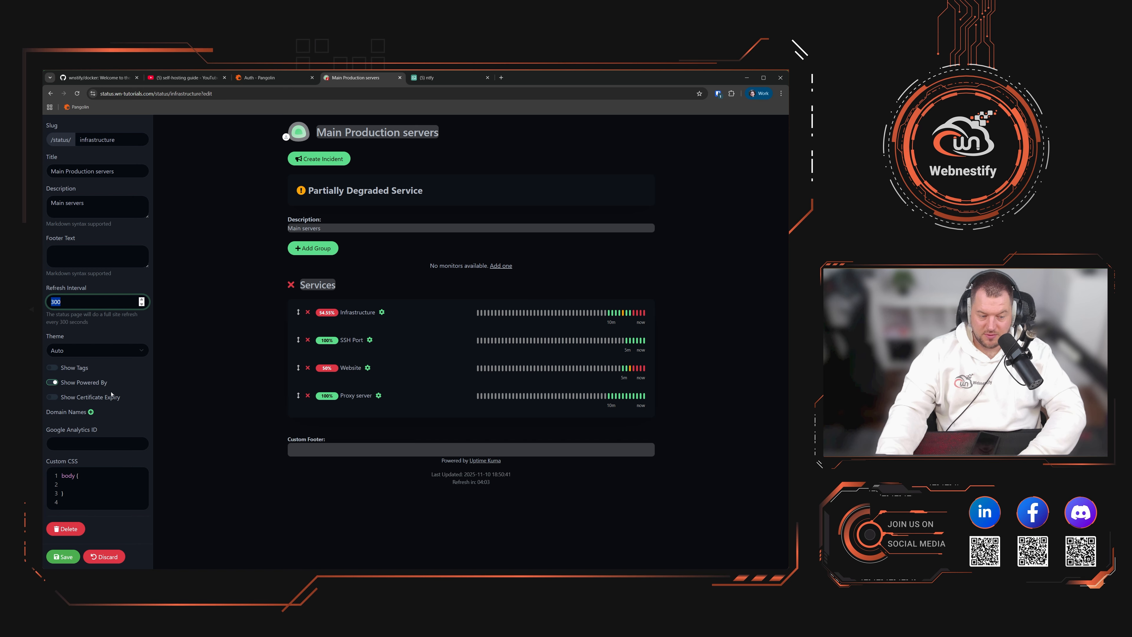
click(56, 398)
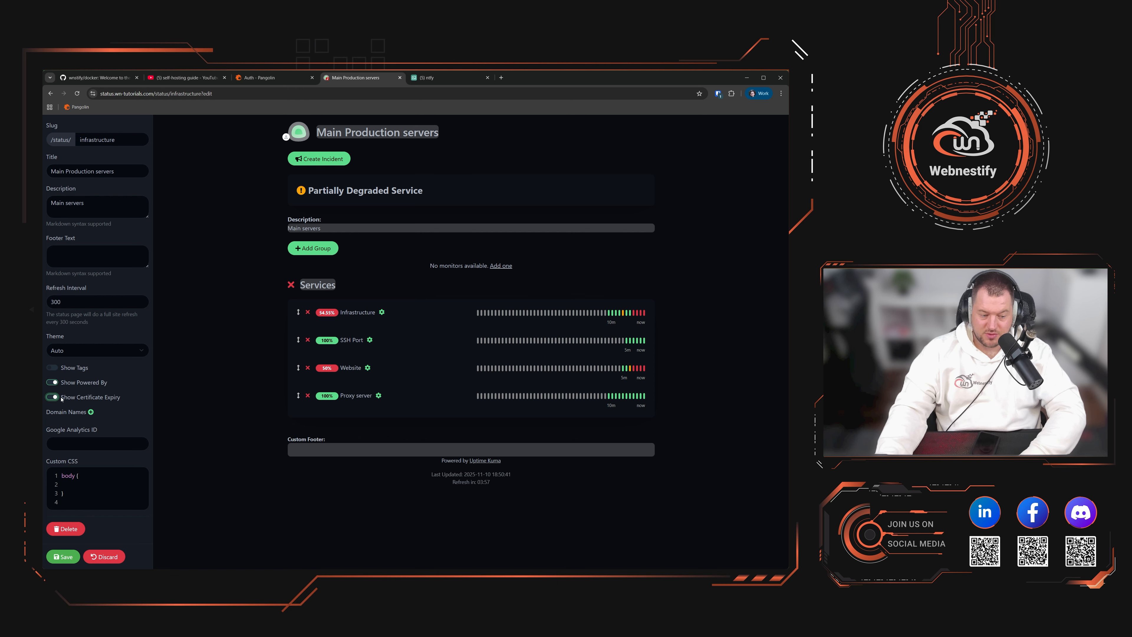
click(90, 411)
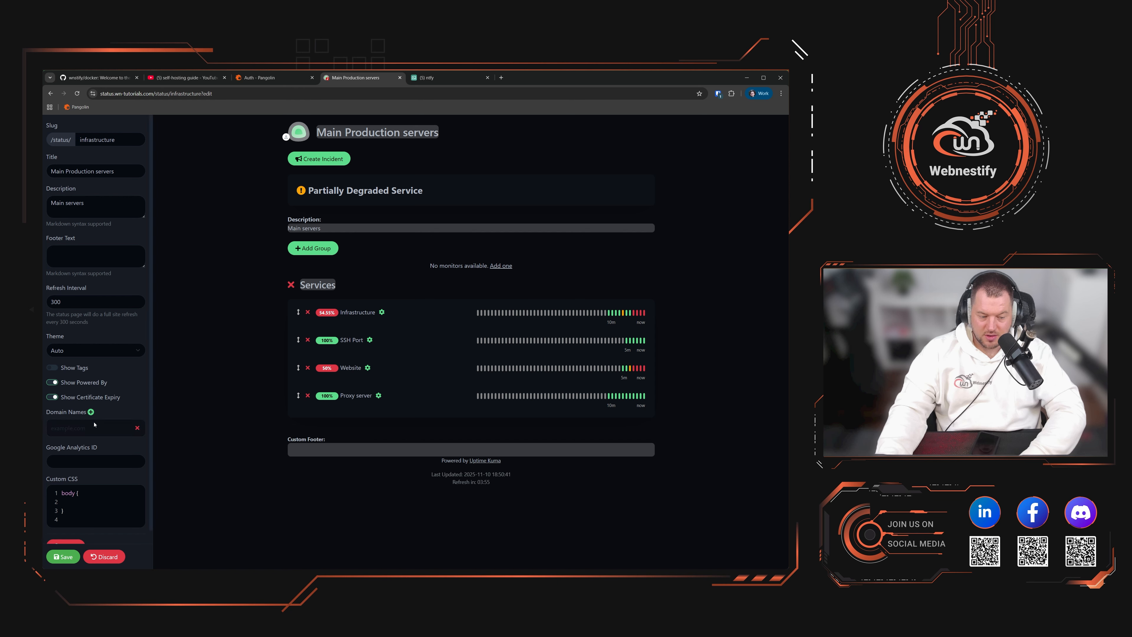
click(137, 428)
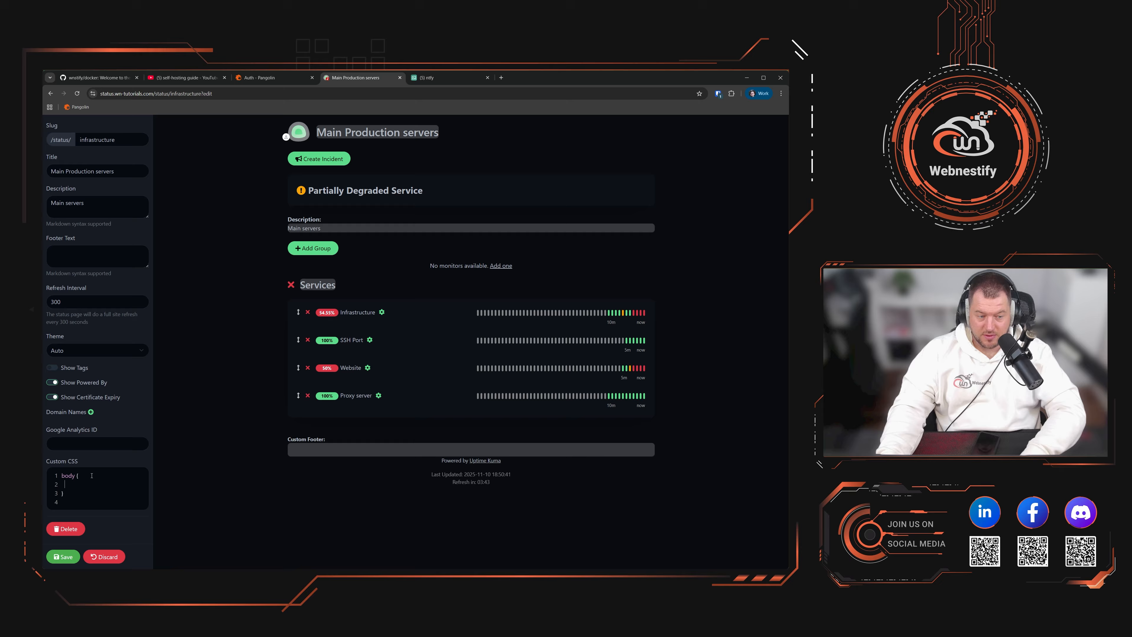
click(53, 382)
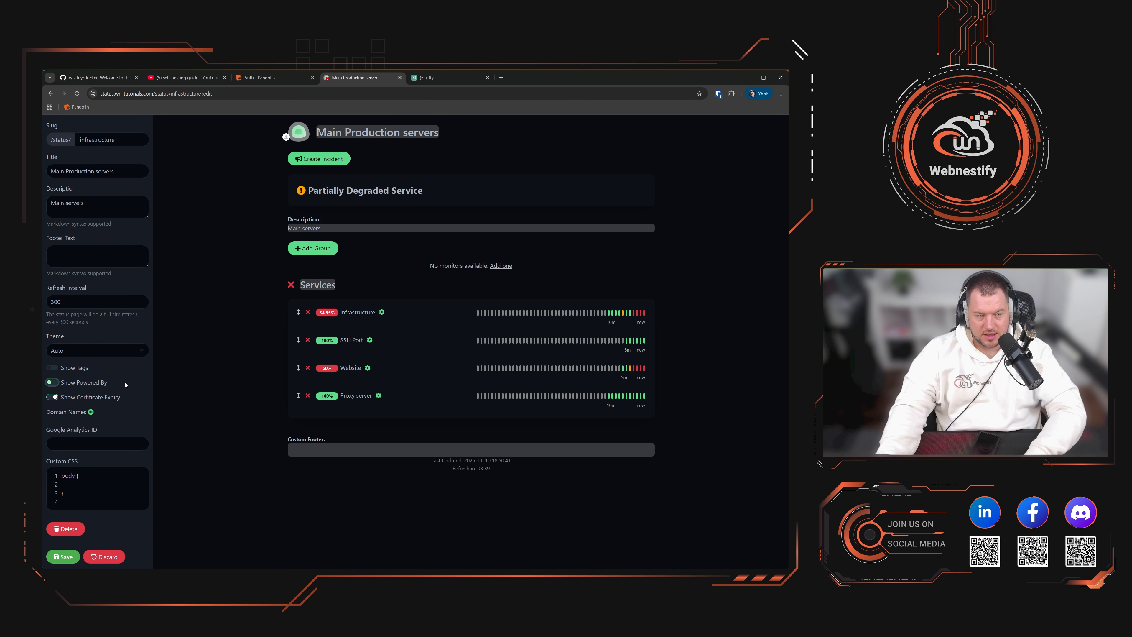
click(63, 556)
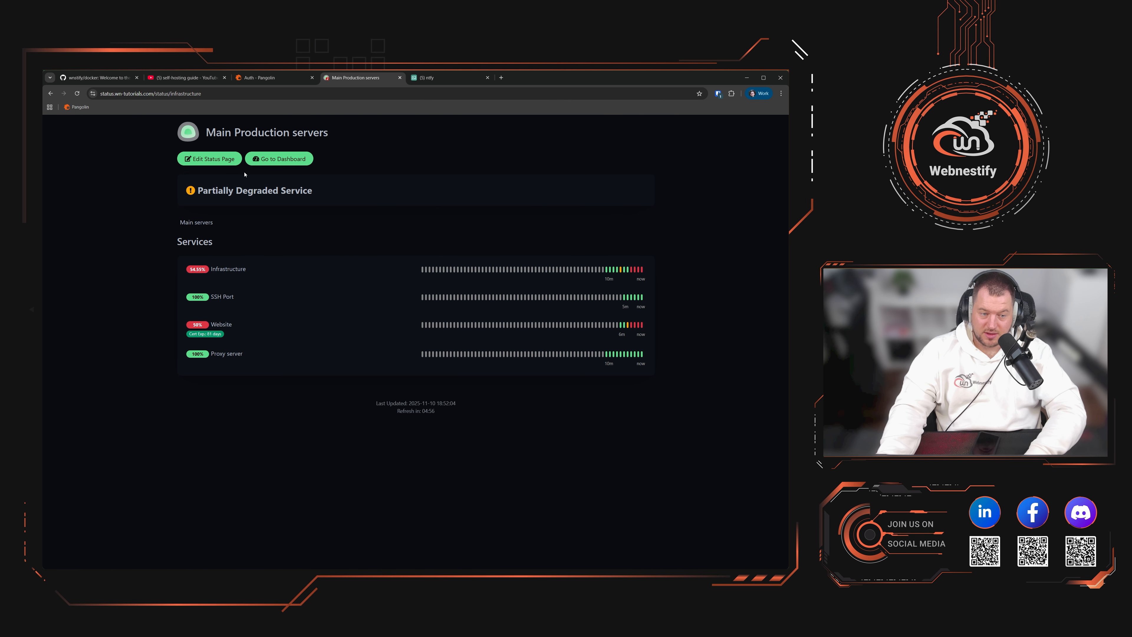
Step: Draft an incident to preview warning, danger, primary, light and dark styles, then discard it
click(223, 161)
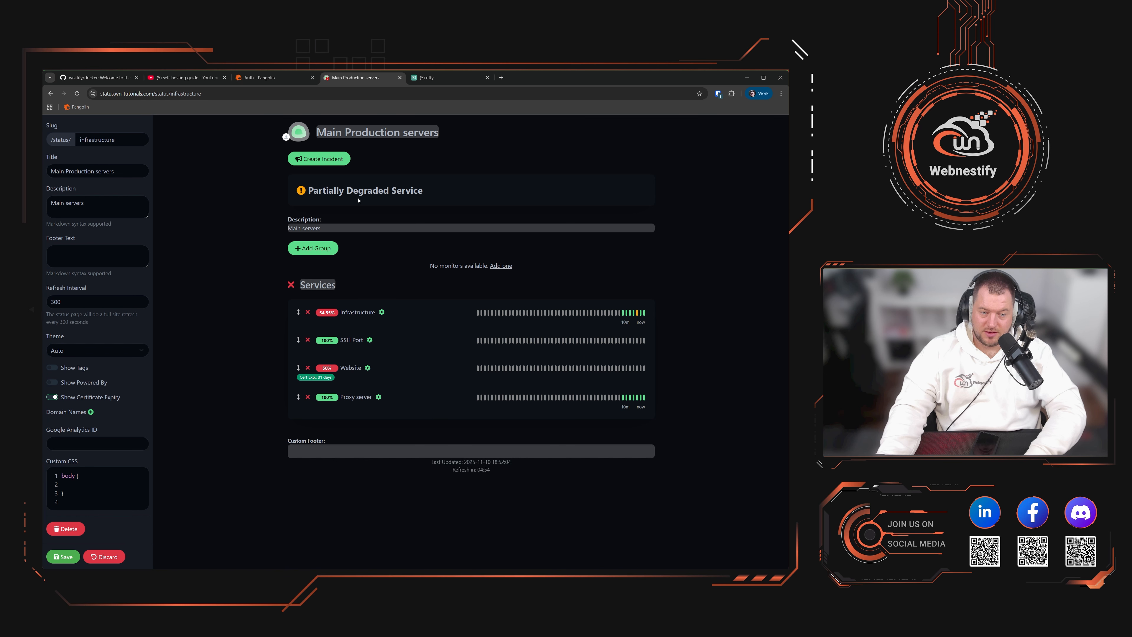
click(332, 161)
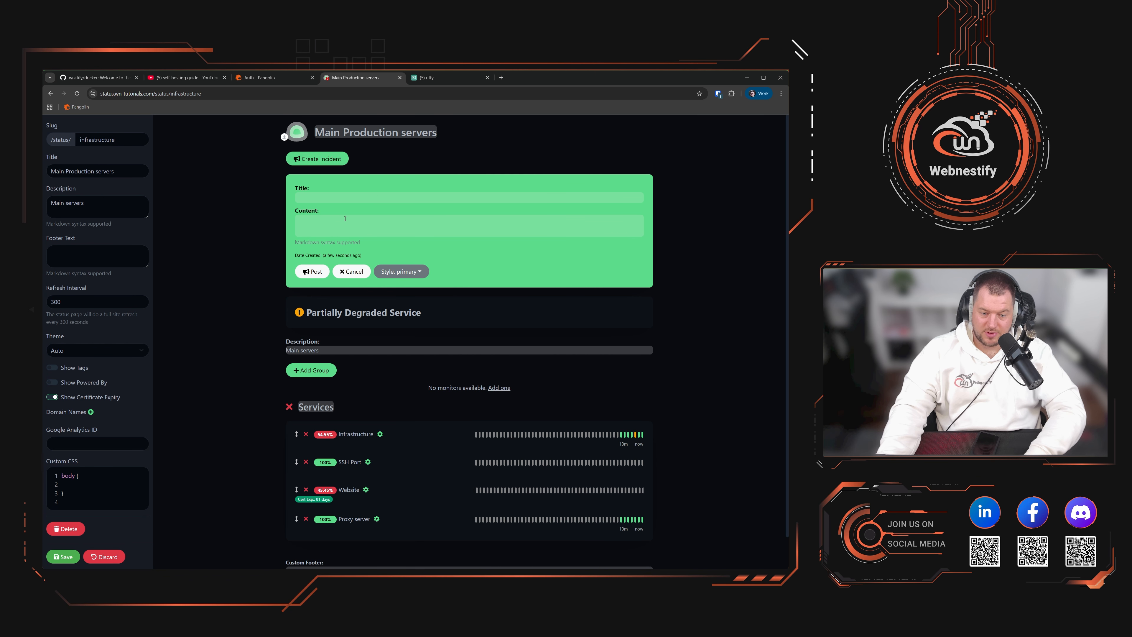
click(411, 273)
click(402, 300)
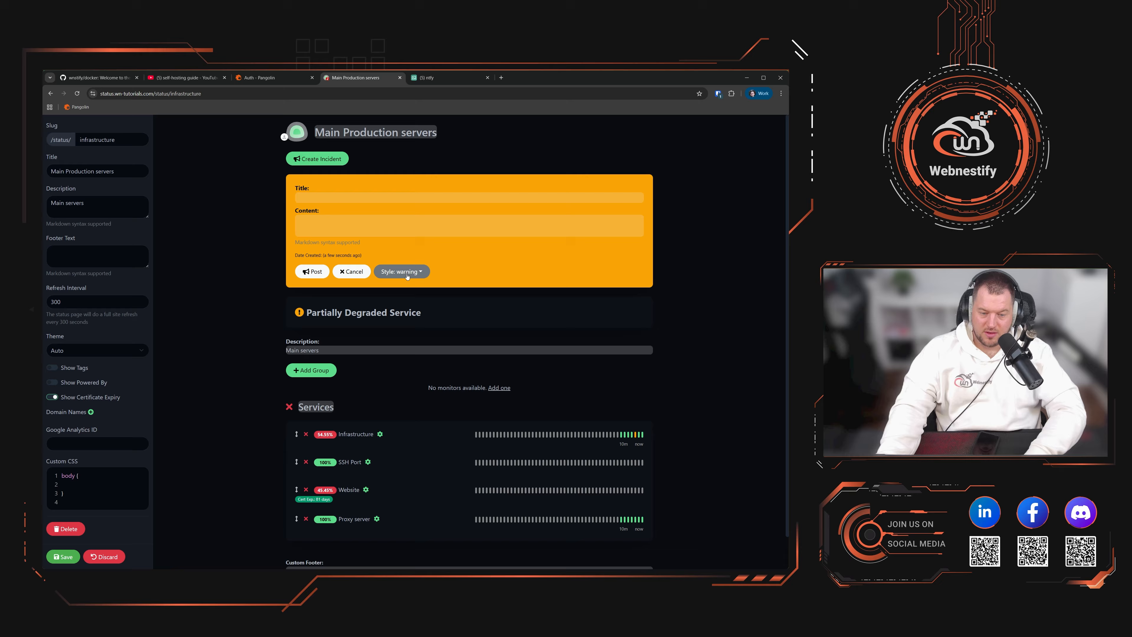
click(410, 273)
click(401, 312)
click(409, 272)
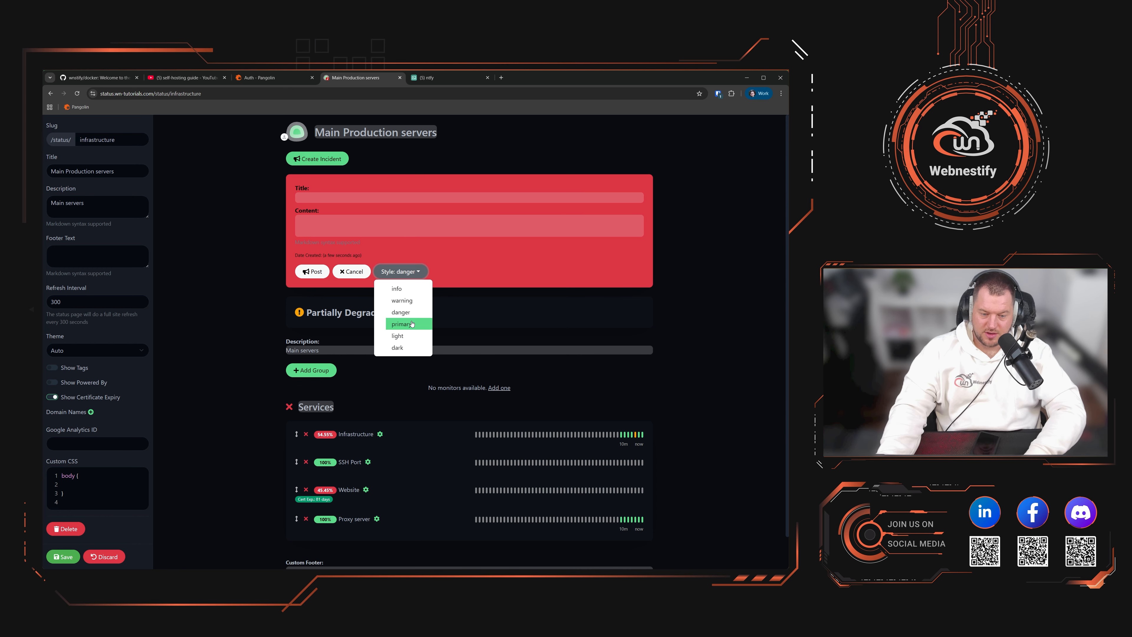
click(401, 324)
click(412, 273)
click(401, 335)
click(401, 272)
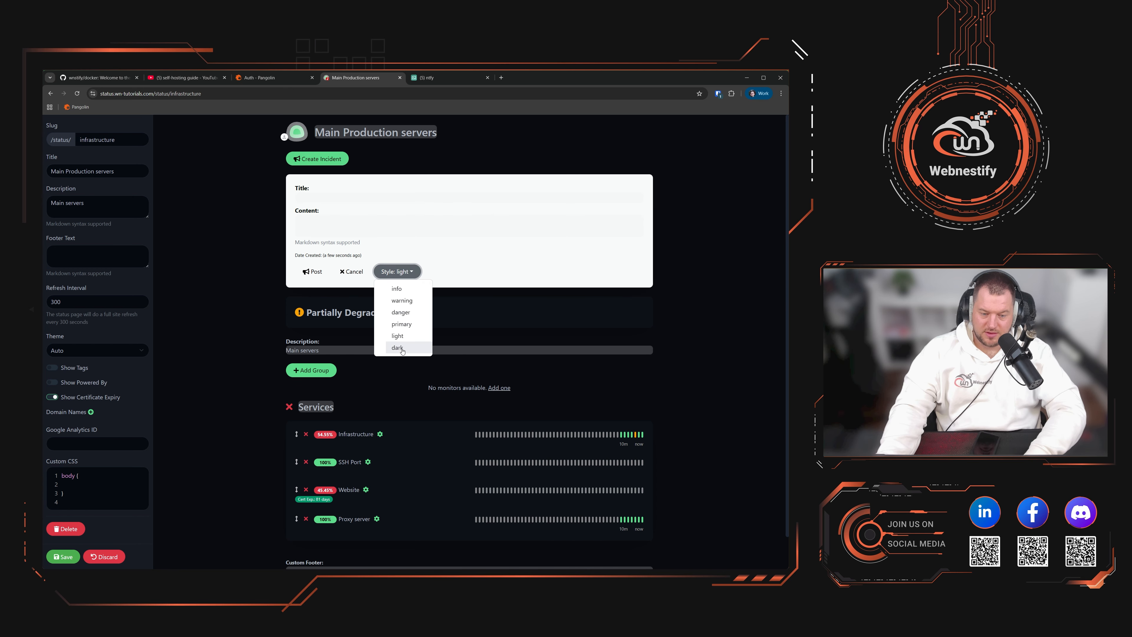
click(401, 348)
click(354, 271)
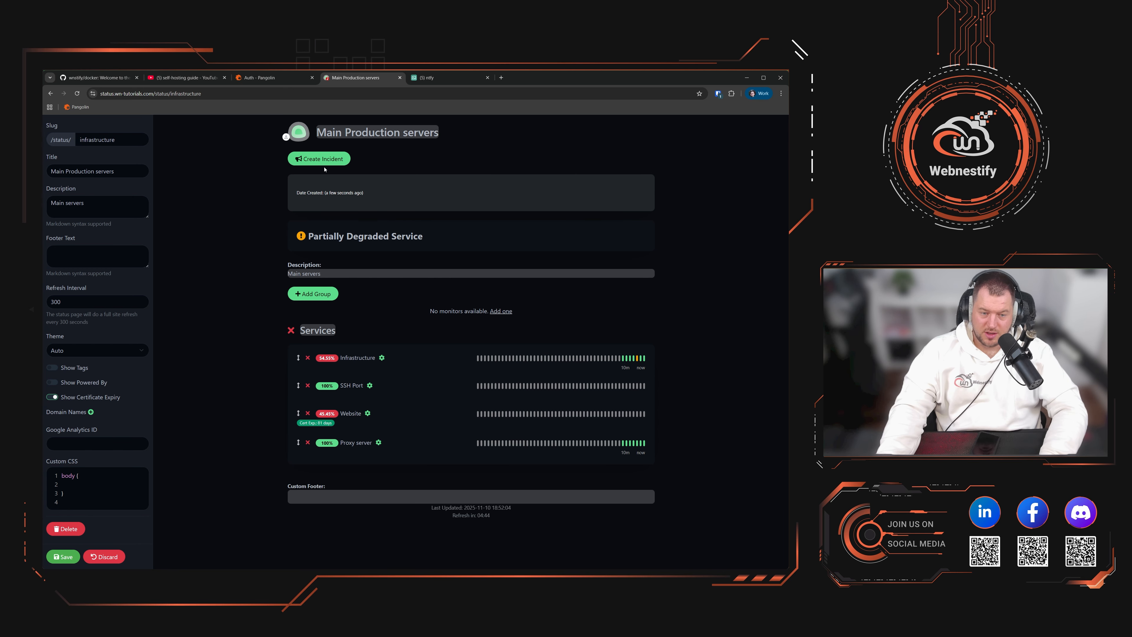
Step: Save the status page and leave editing mode
click(63, 556)
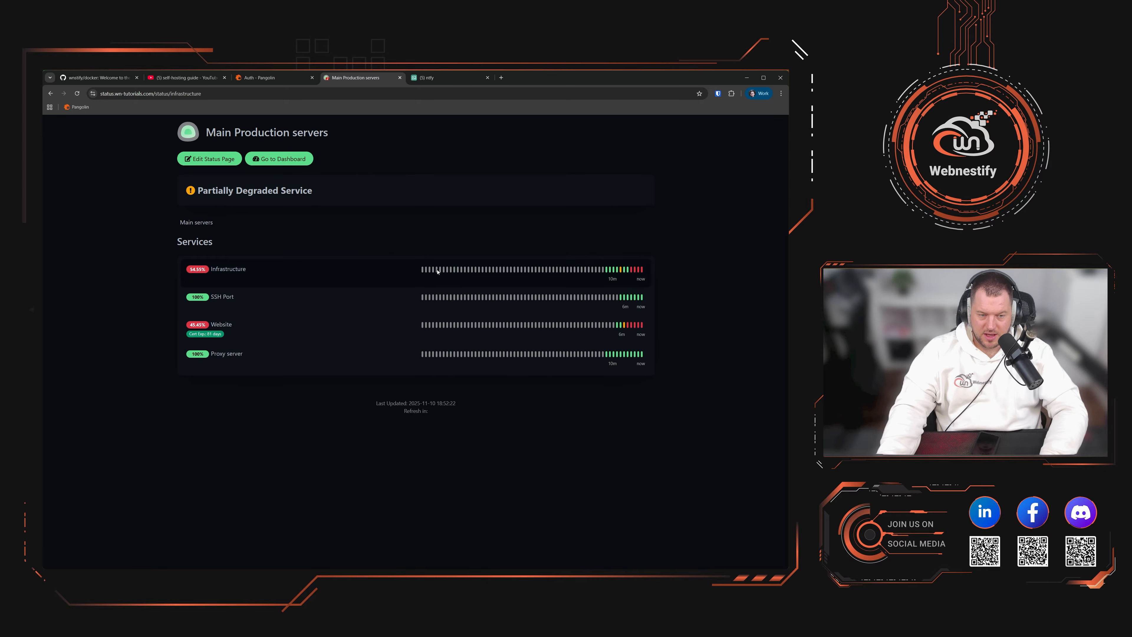
click(269, 94)
key(ctrl+c)
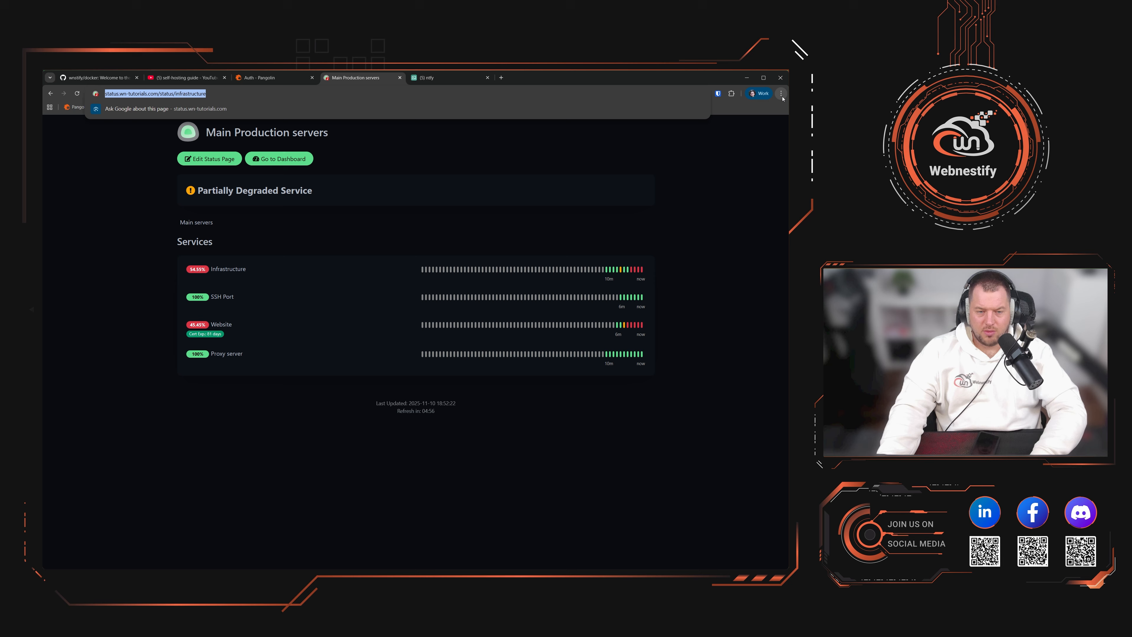
key(Escape)
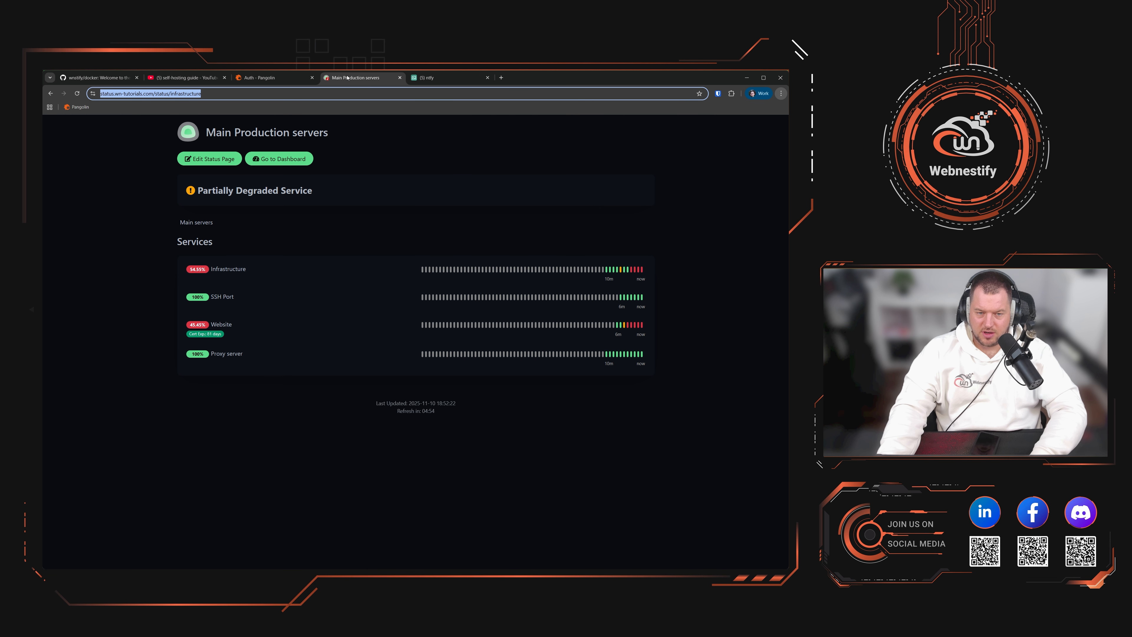
click(439, 77)
click(356, 77)
click(101, 144)
click(50, 95)
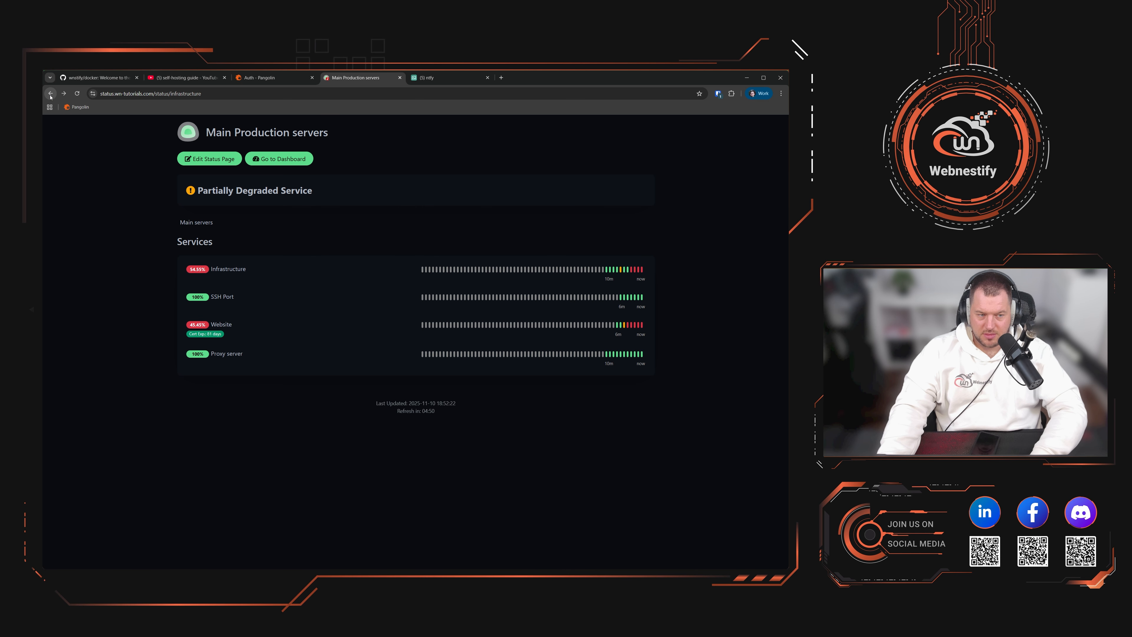
click(50, 96)
click(50, 96)
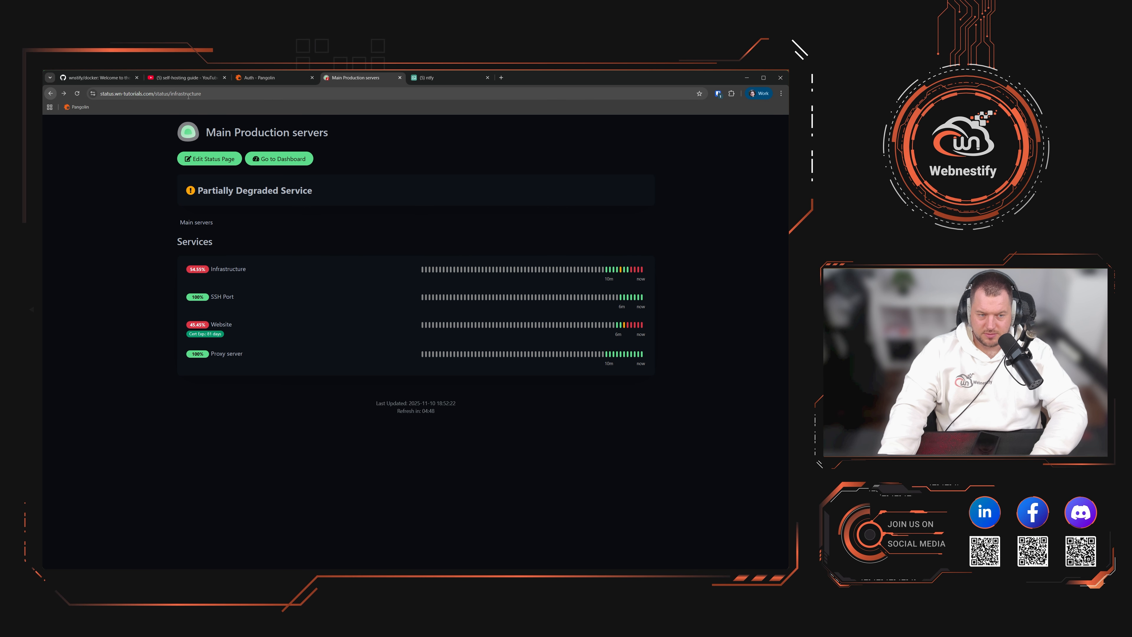
Step: Go to the Uptime Kuma dashboard at /dashboard
drag(156, 93, 202, 93)
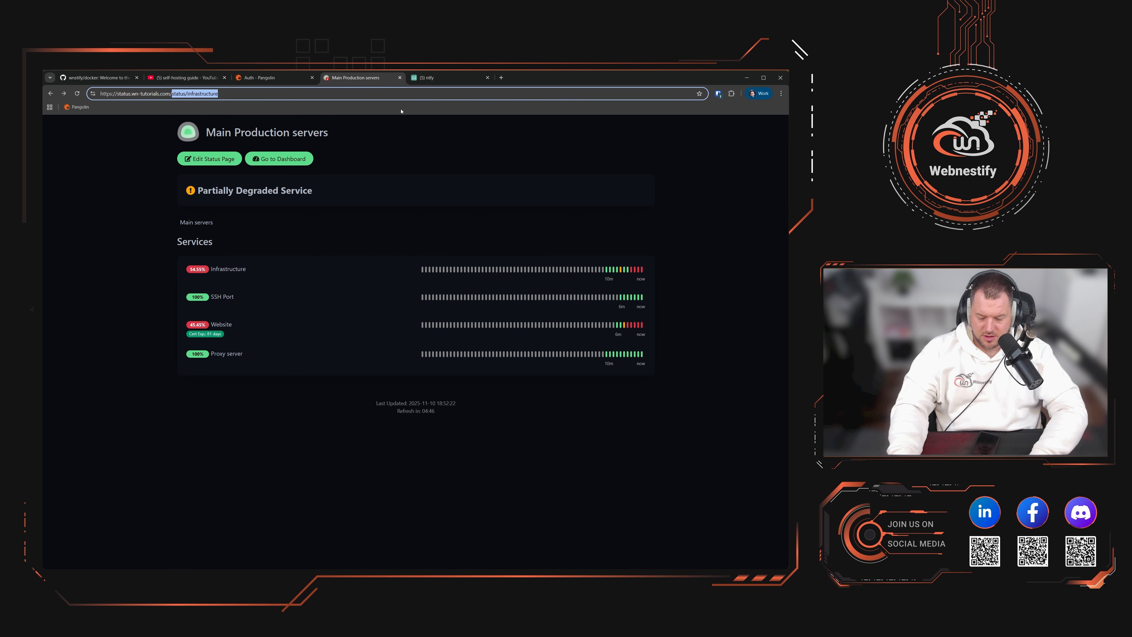
text(dashboard)
key(Return)
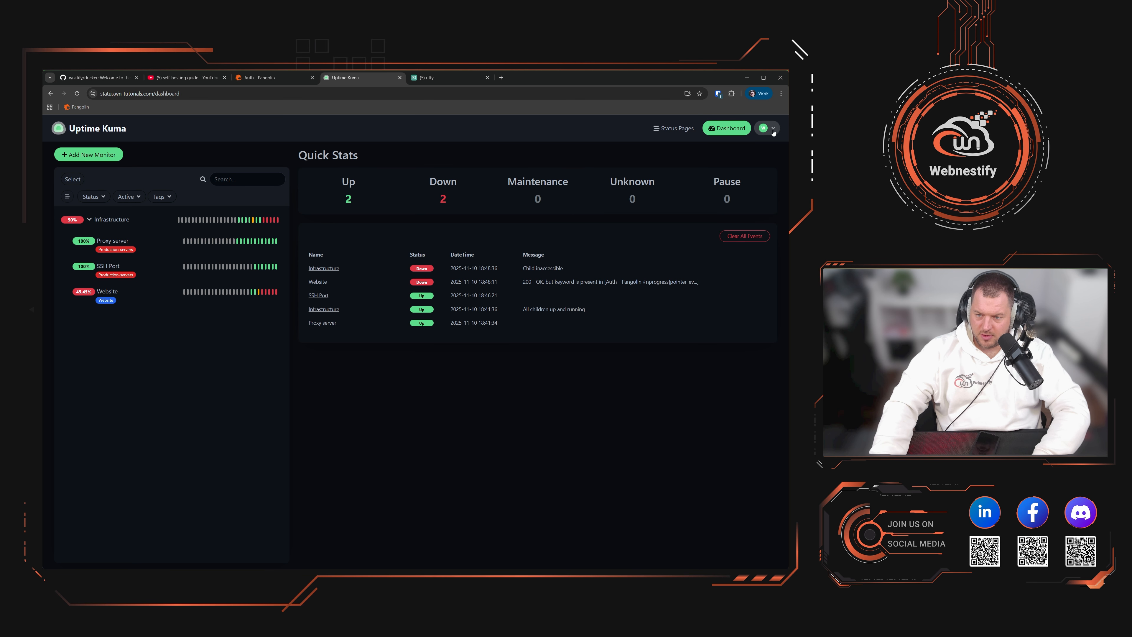
Step: Log out and confirm the public status page still loads while signed out
click(769, 130)
click(750, 232)
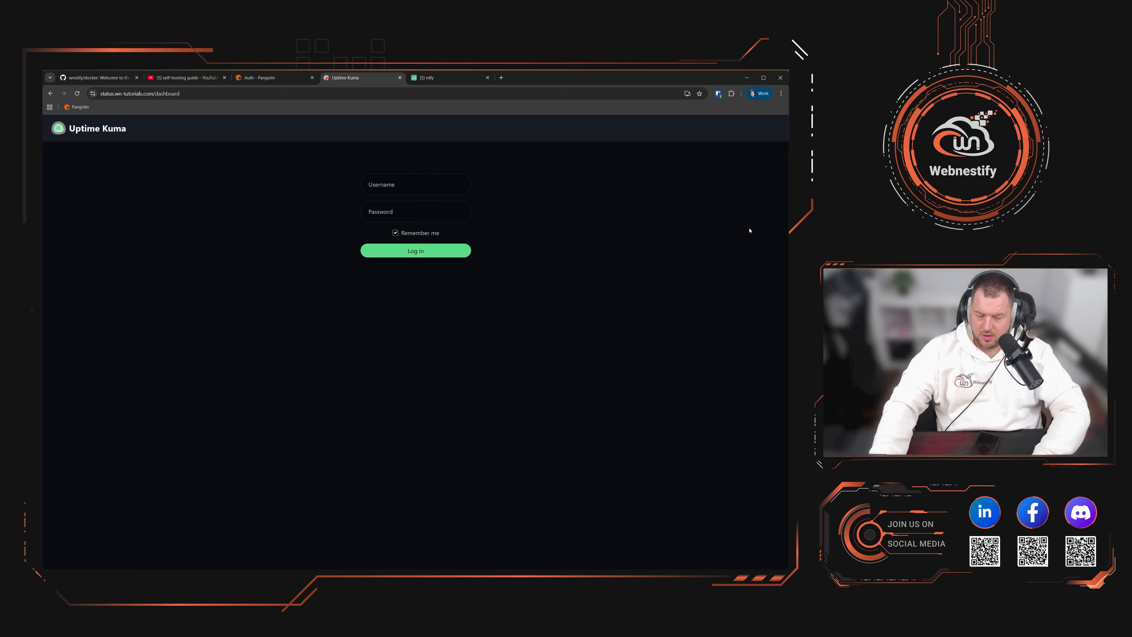
click(218, 94)
key(ctrl+v)
key(Return)
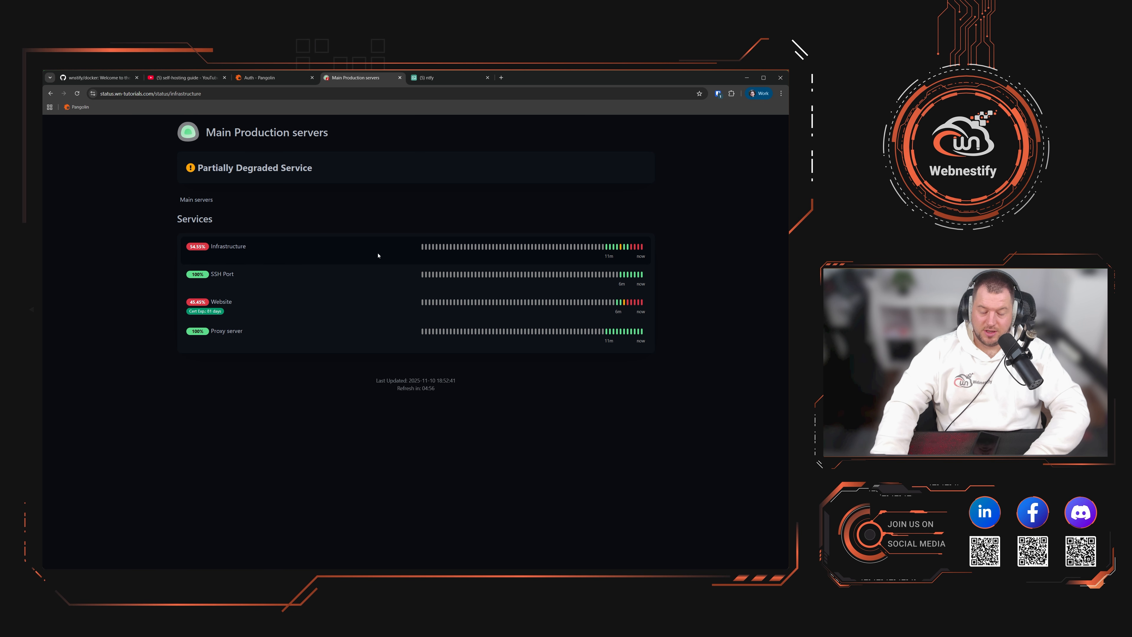
click(276, 78)
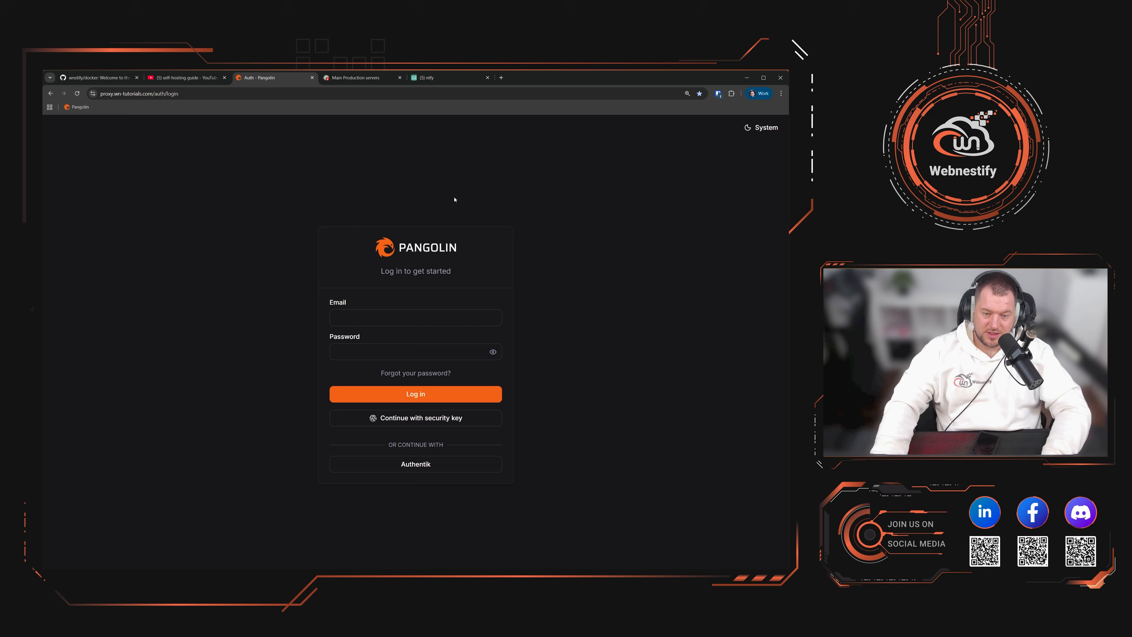
click(352, 80)
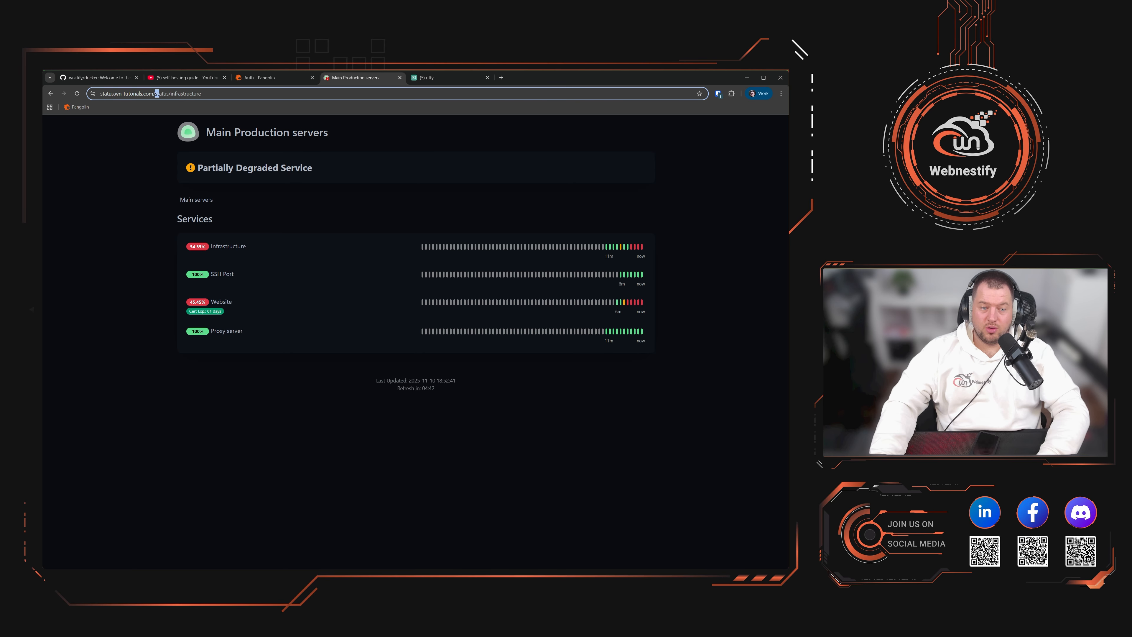
Step: Sign in again at /dashboard with the saved login and two-factor code, then start a new status page
drag(155, 94, 219, 94)
text(dashboard)
key(Return)
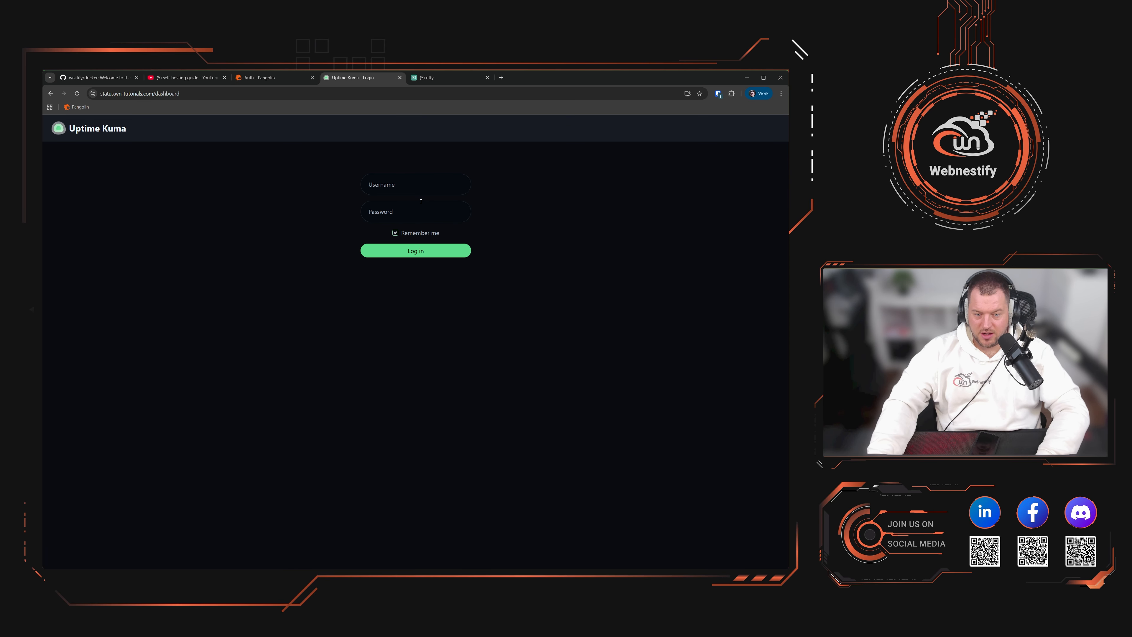
click(421, 188)
click(425, 207)
click(429, 249)
key(ctrl+v)
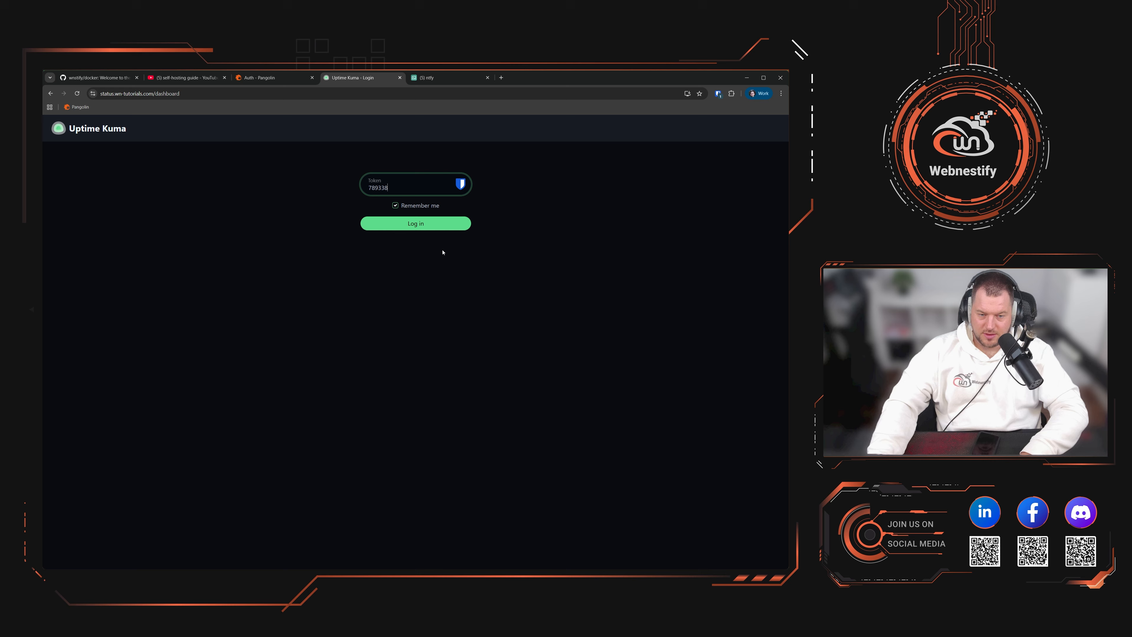
click(459, 225)
click(672, 131)
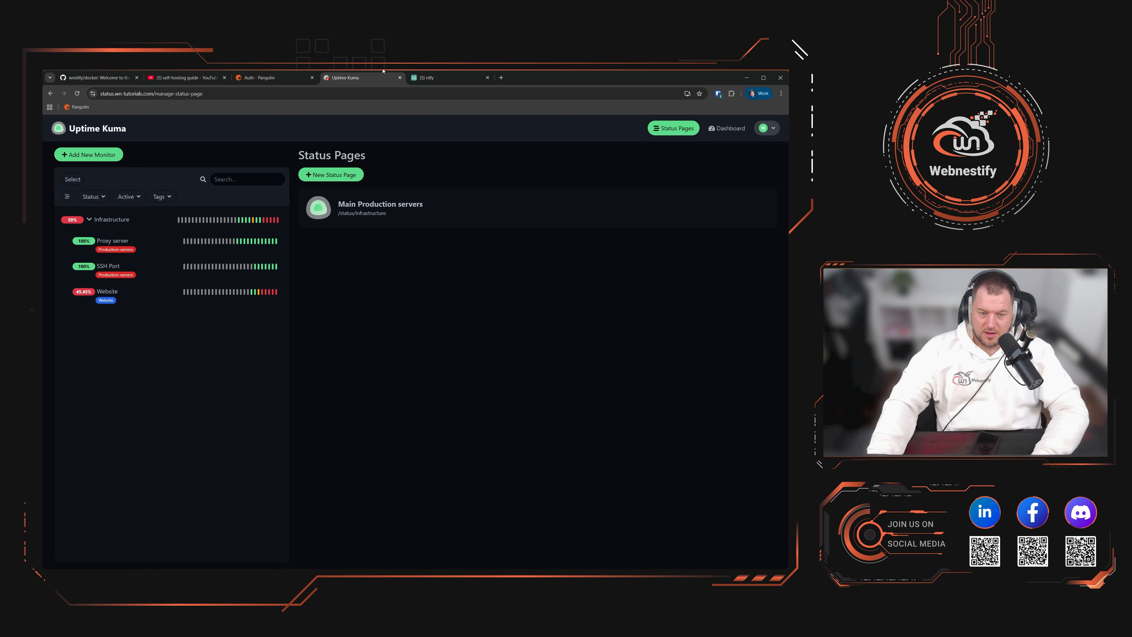
click(331, 175)
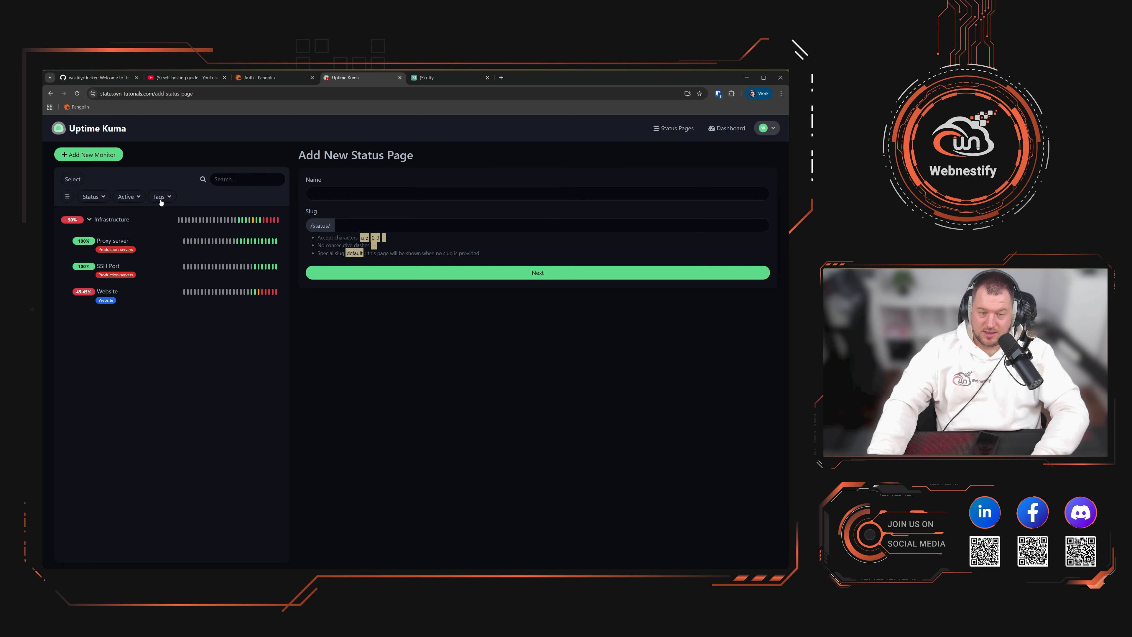